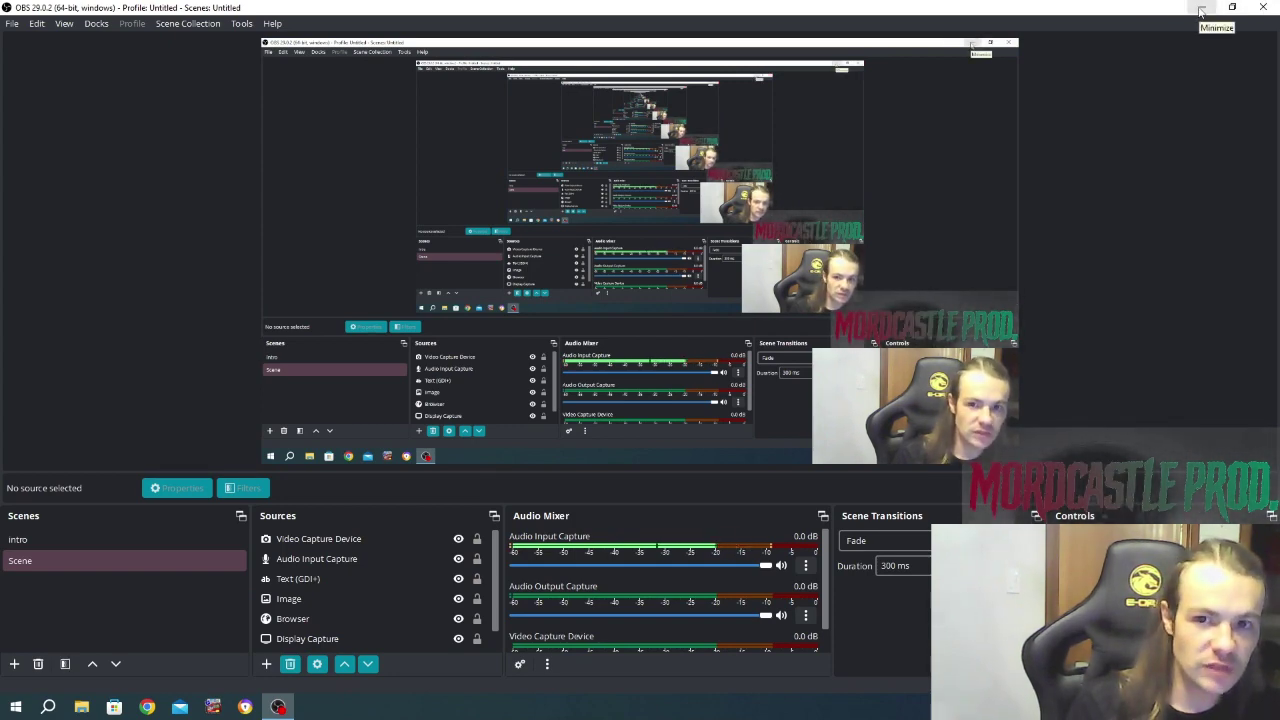
Minimize OBS and start Superior Drummer 3 from its desktop shortcut with an untitled song.
{"action": "left_click", "coordinate": [1201, 13]}
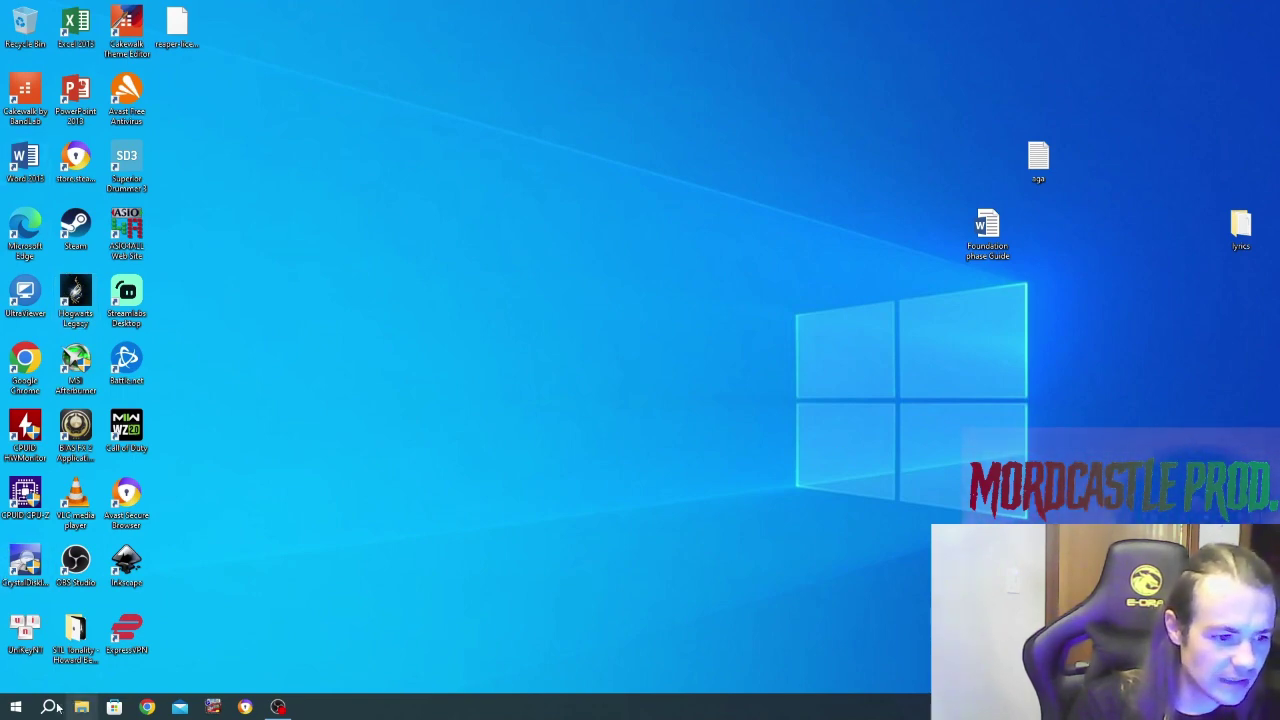
{"action": "left_click", "coordinate": [22, 707]}
{"action": "left_click", "coordinate": [528, 410]}
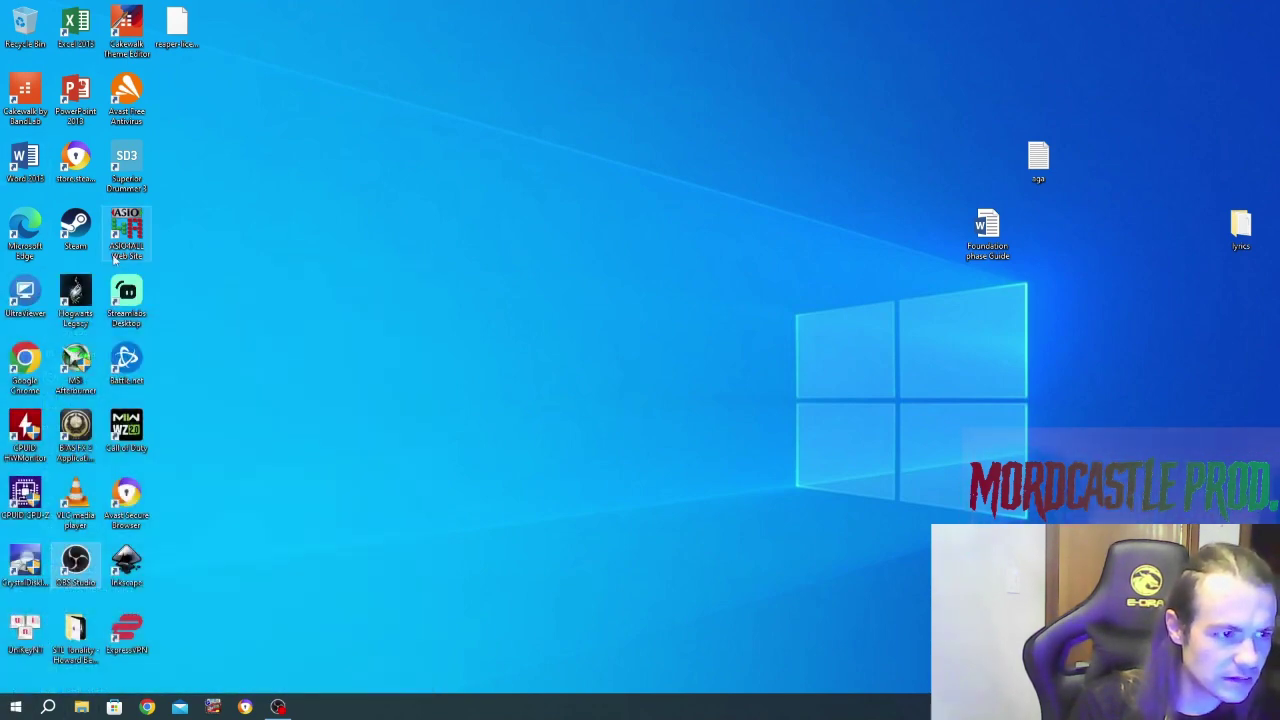
{"action": "left_click", "coordinate": [75, 630]}
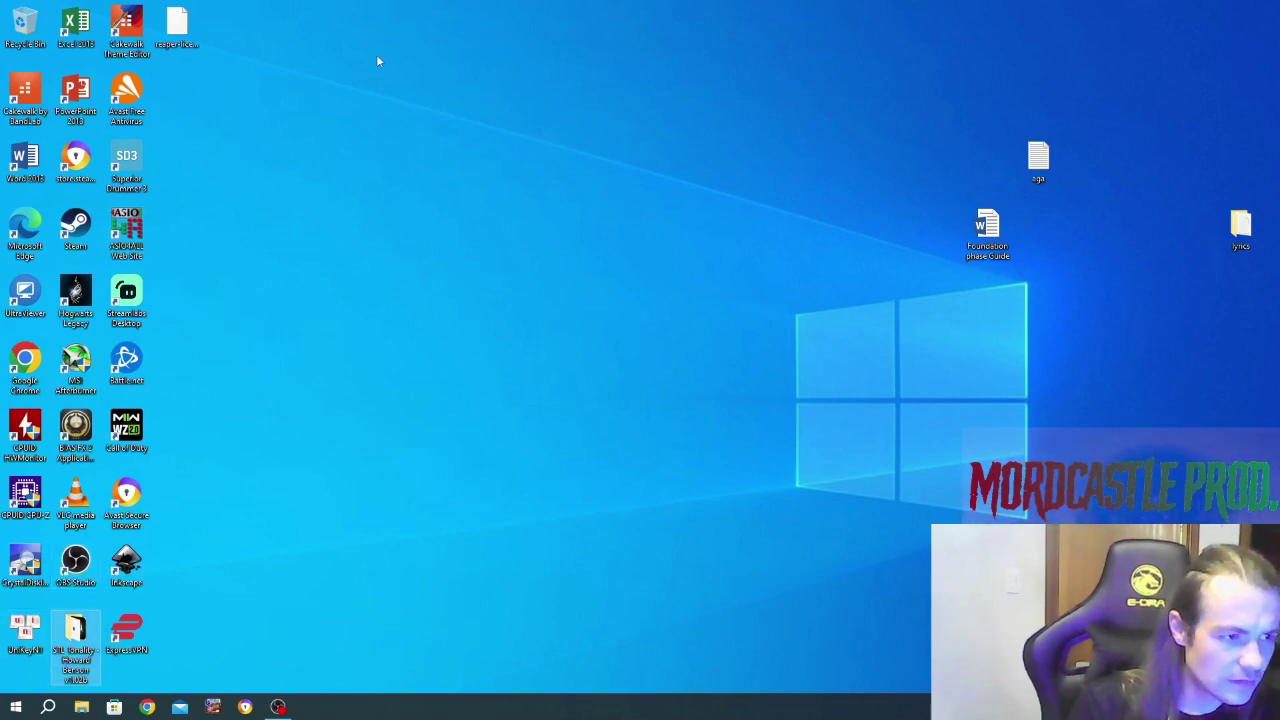
{"action": "left_click", "coordinate": [126, 165]}
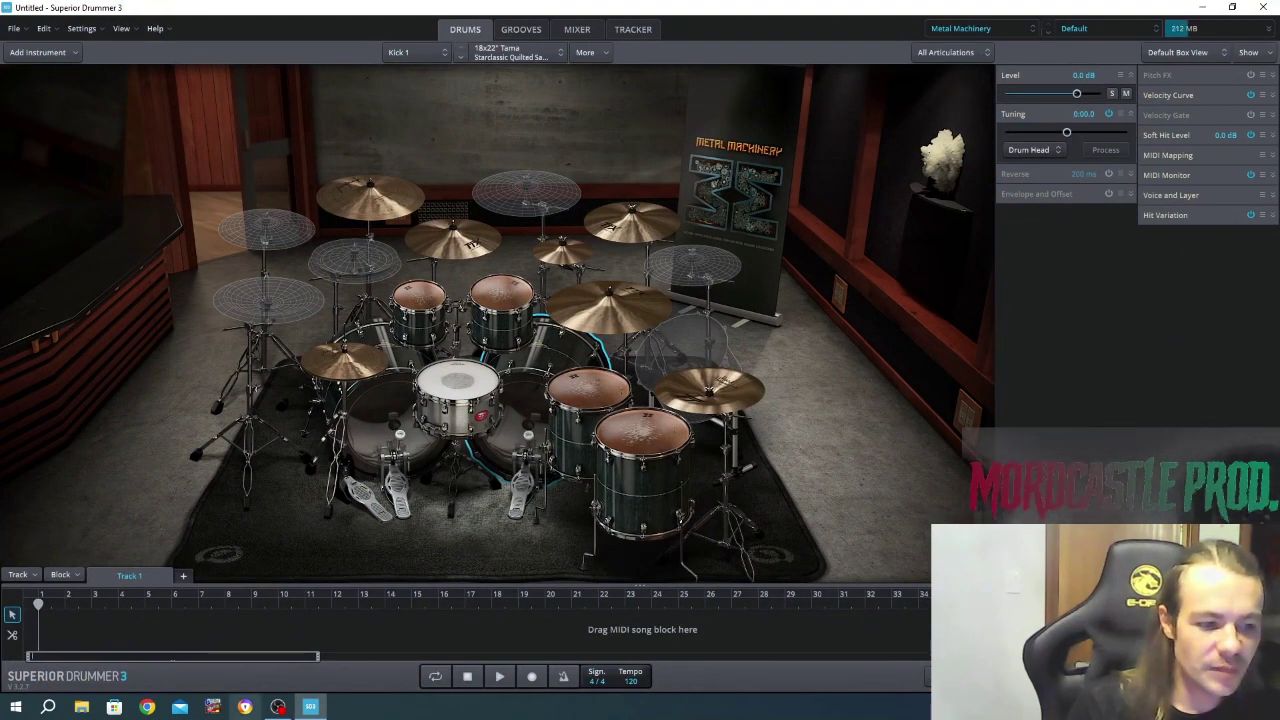
Load the Metal Machinery factory preset Standard Rock.
{"action": "left_click", "coordinate": [277, 707]}
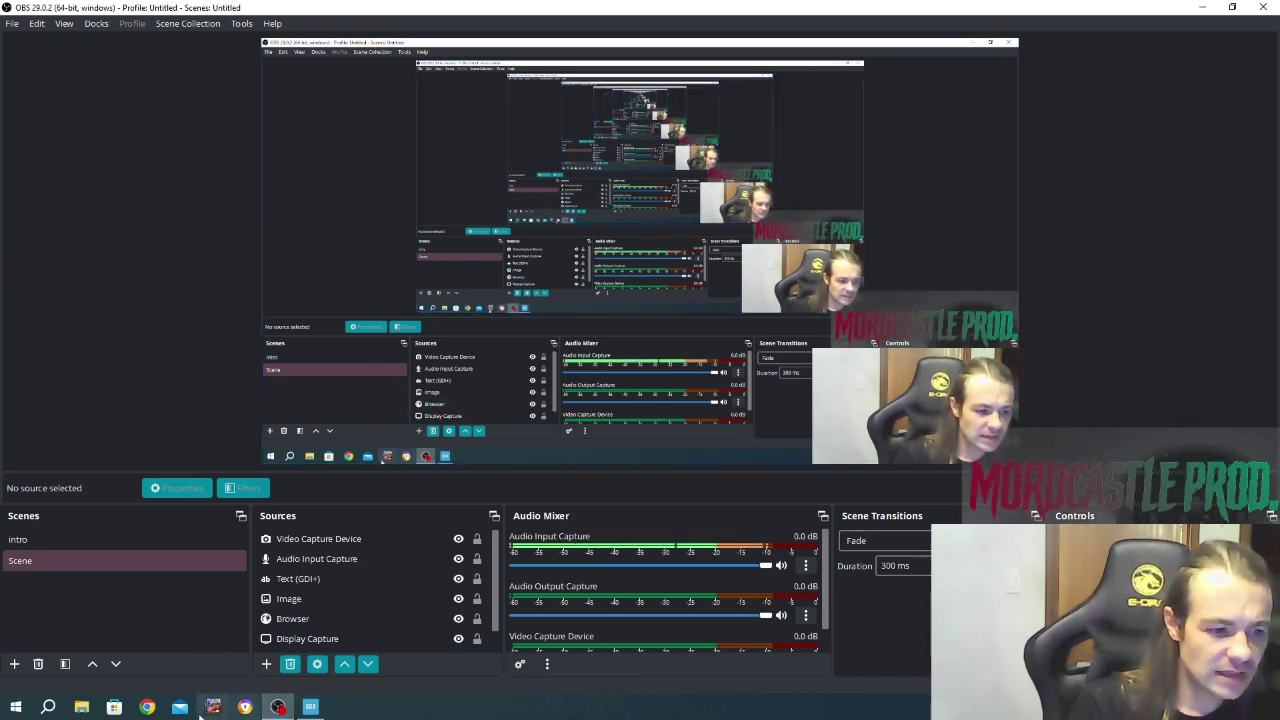
{"action": "key", "text": "alt+Tab"}
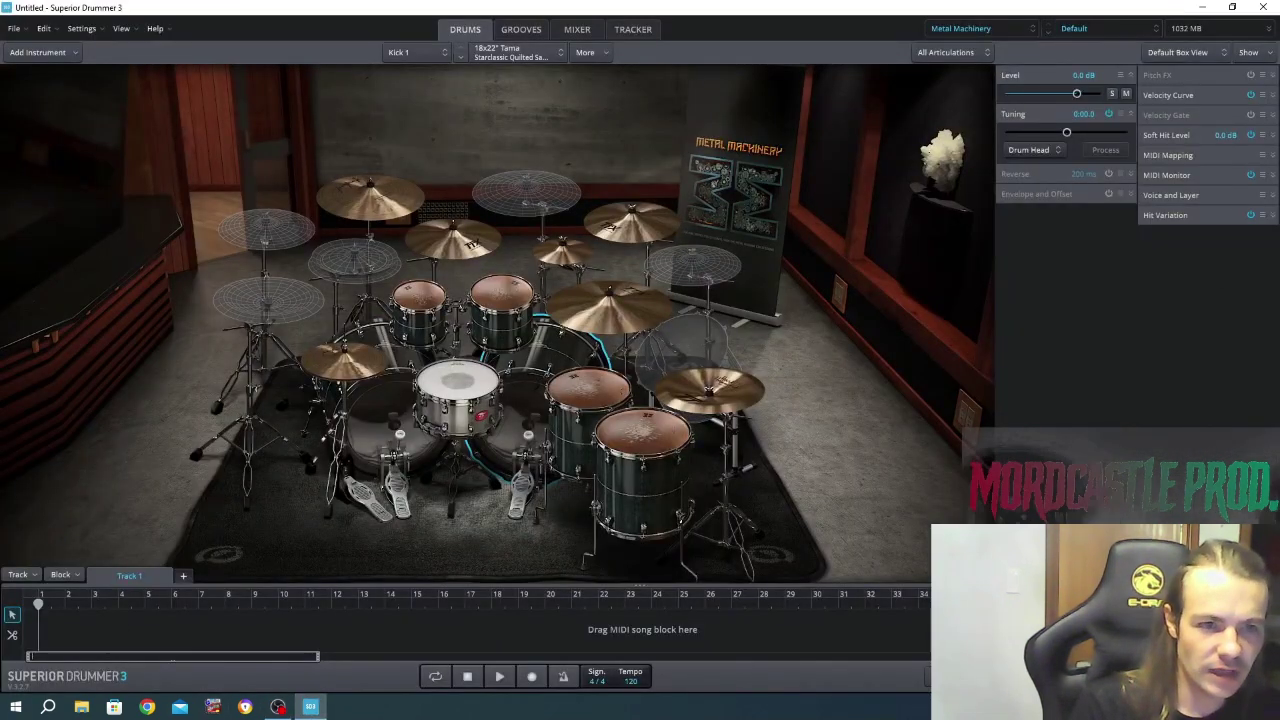
{"action": "left_click", "coordinate": [1123, 30]}
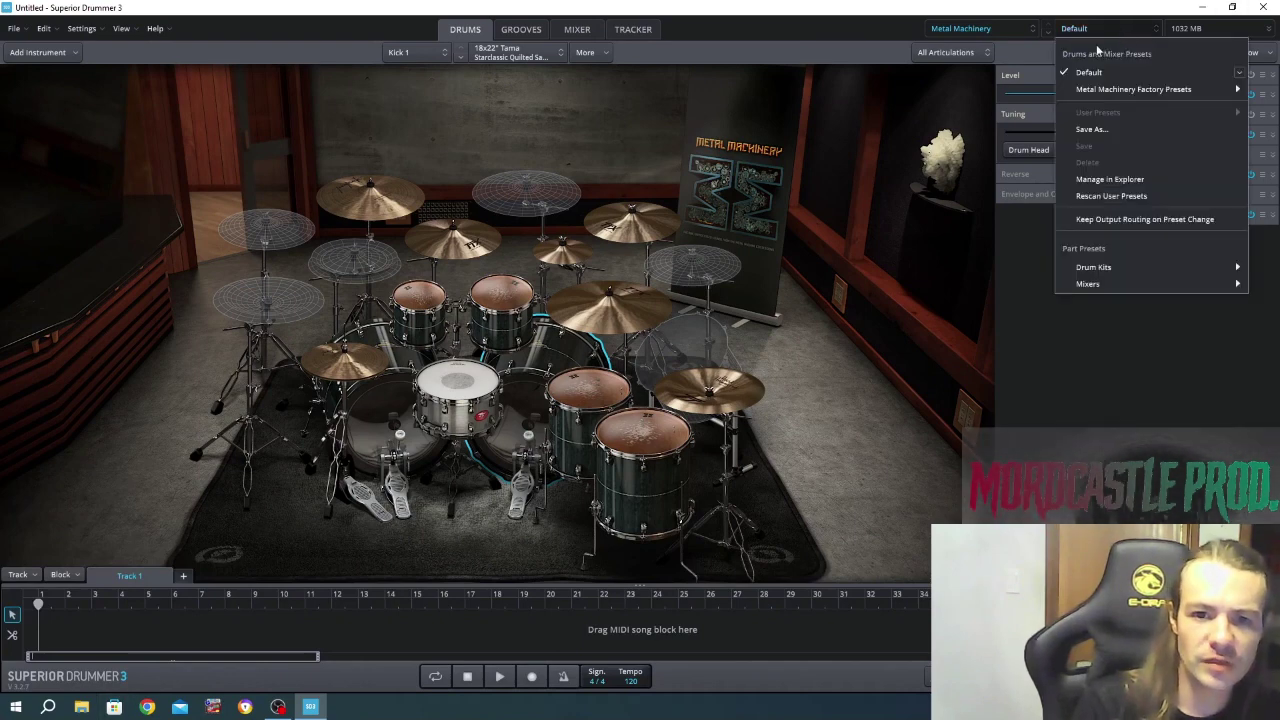
{"action": "left_click", "coordinate": [978, 31]}
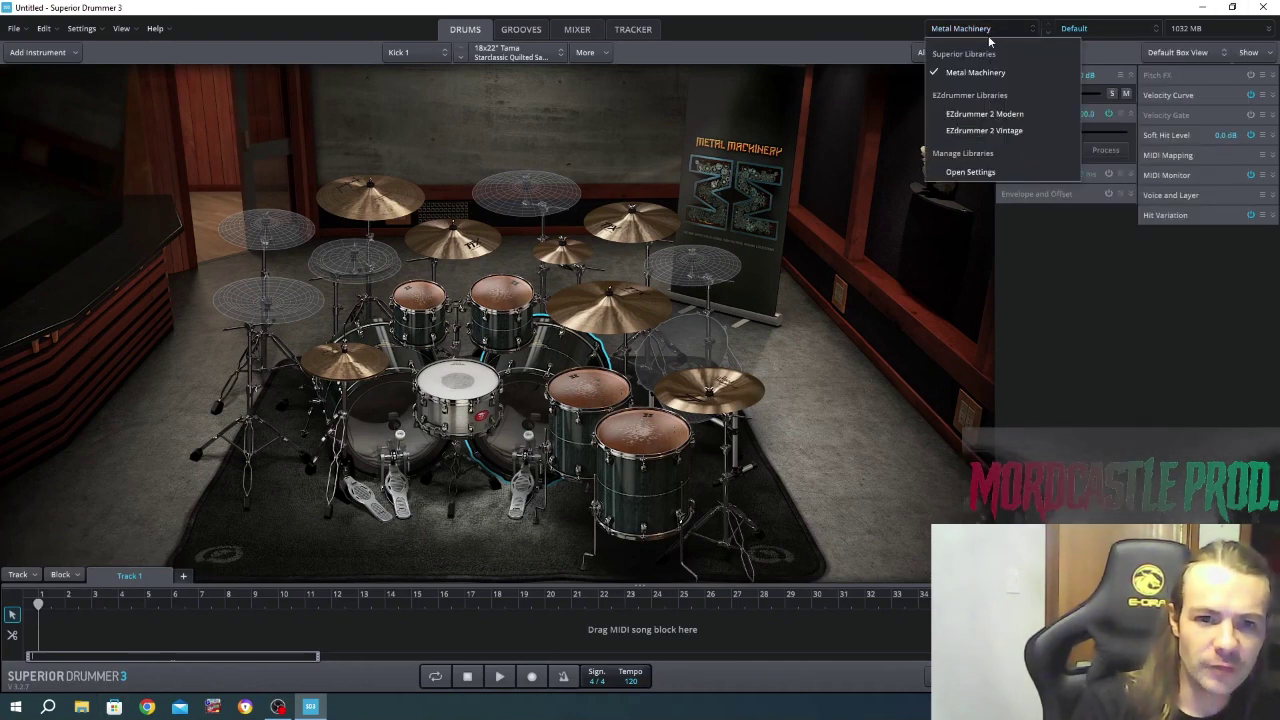
{"action": "left_click", "coordinate": [1108, 30]}
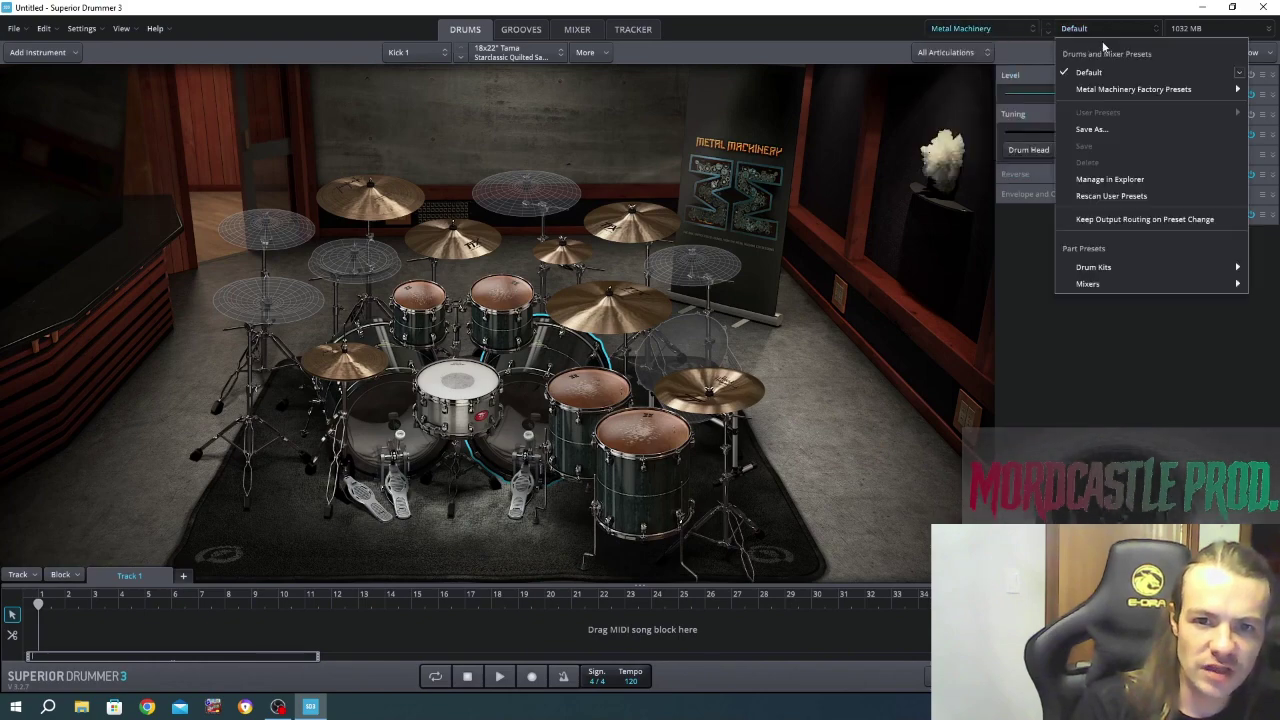
{"action": "mouse_move", "coordinate": [1133, 89]}
{"action": "left_click", "coordinate": [993, 158]}
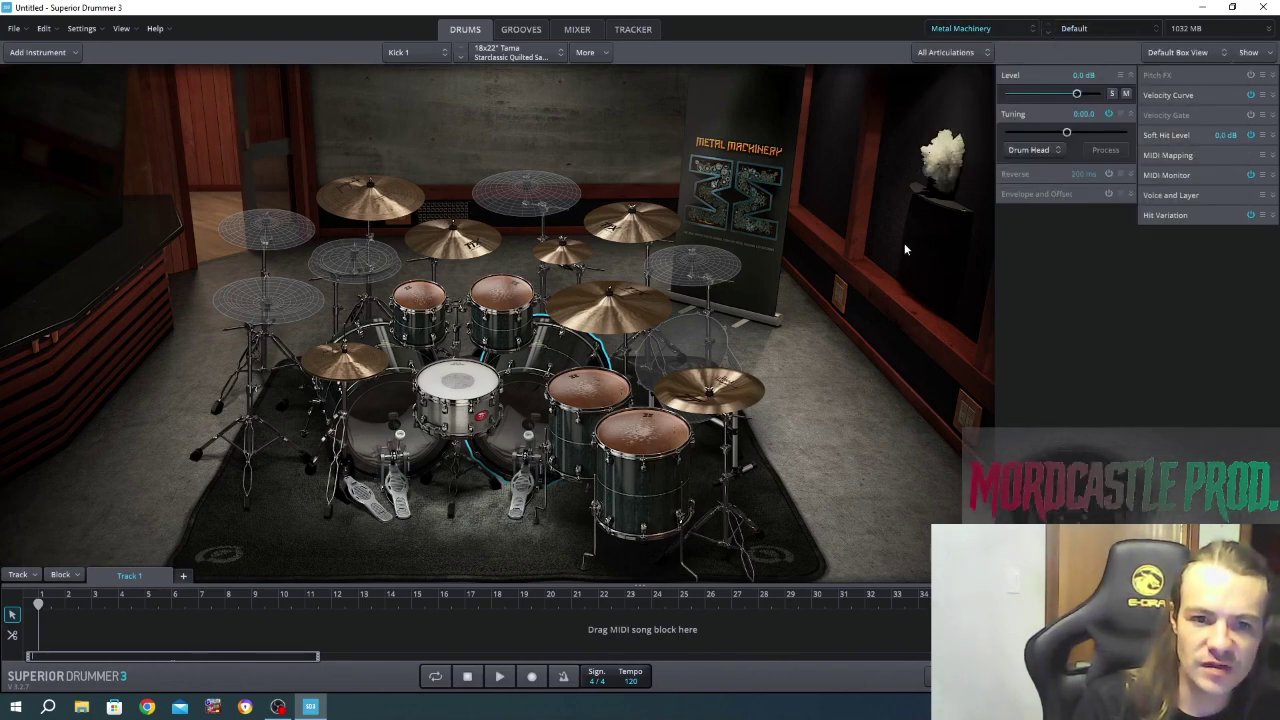
Swap the kit's snare for the 6.5x14" Ludwig 402 Supraphonic.
{"action": "right_click", "coordinate": [473, 400]}
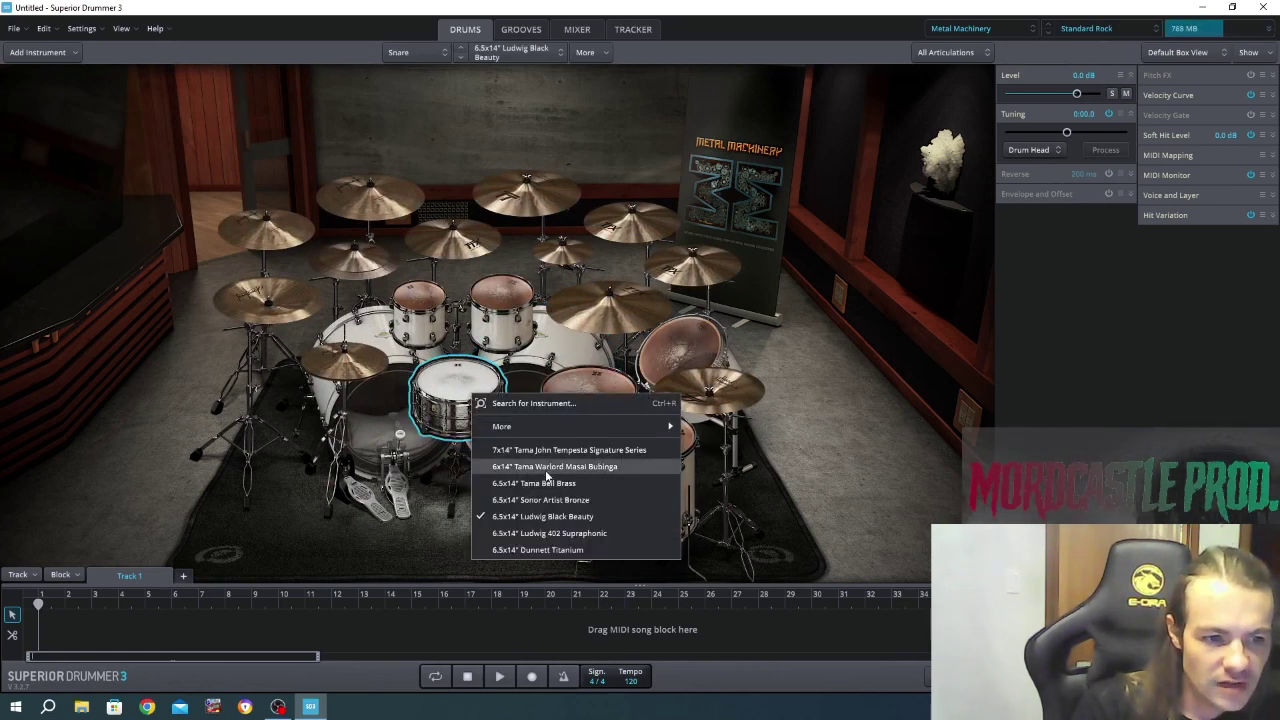
{"action": "left_click", "coordinate": [543, 533]}
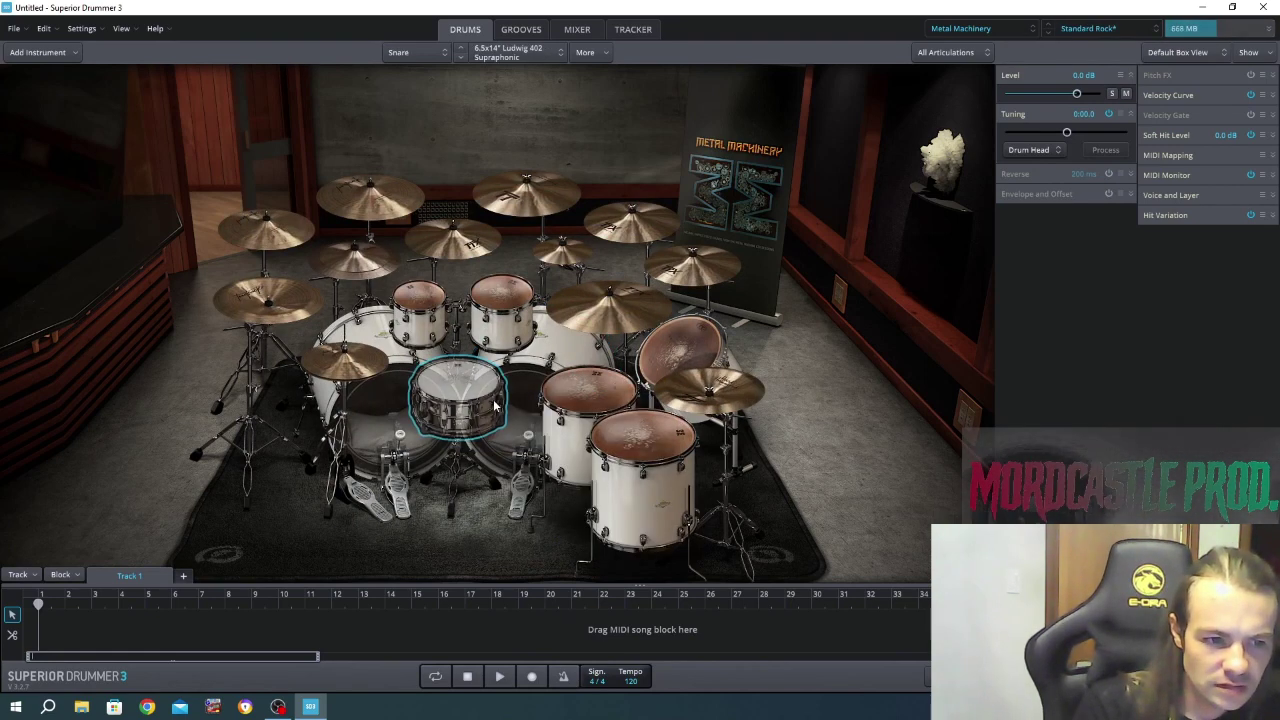
{"action": "right_click", "coordinate": [490, 405]}
{"action": "left_click", "coordinate": [470, 393]}
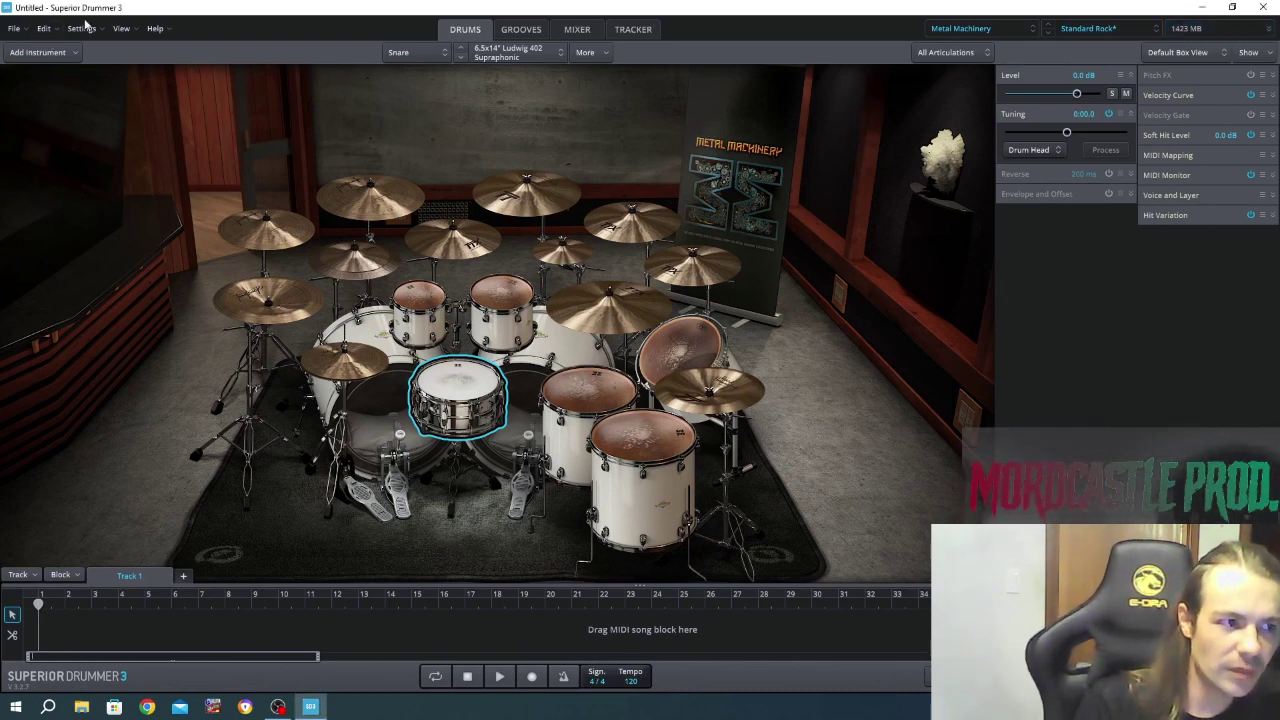
{"action": "left_click", "coordinate": [82, 28]}
{"action": "left_click", "coordinate": [130, 187]}
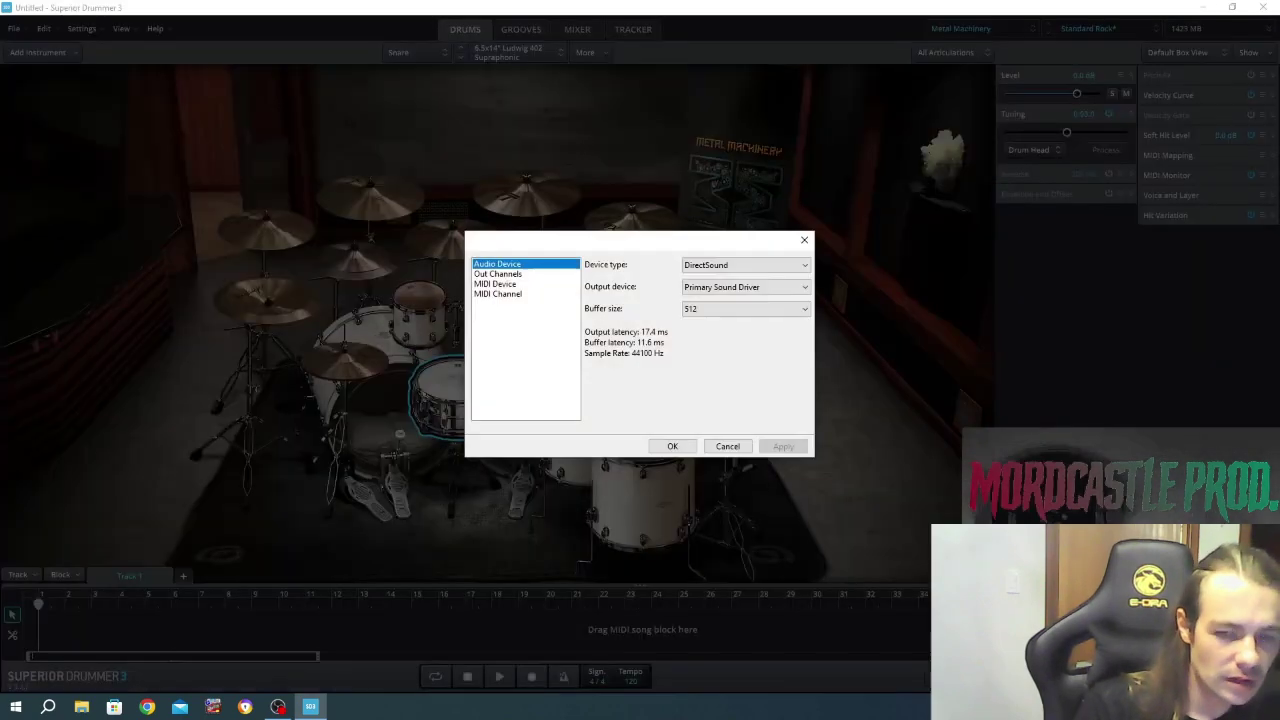
{"action": "left_click", "coordinate": [708, 270]}
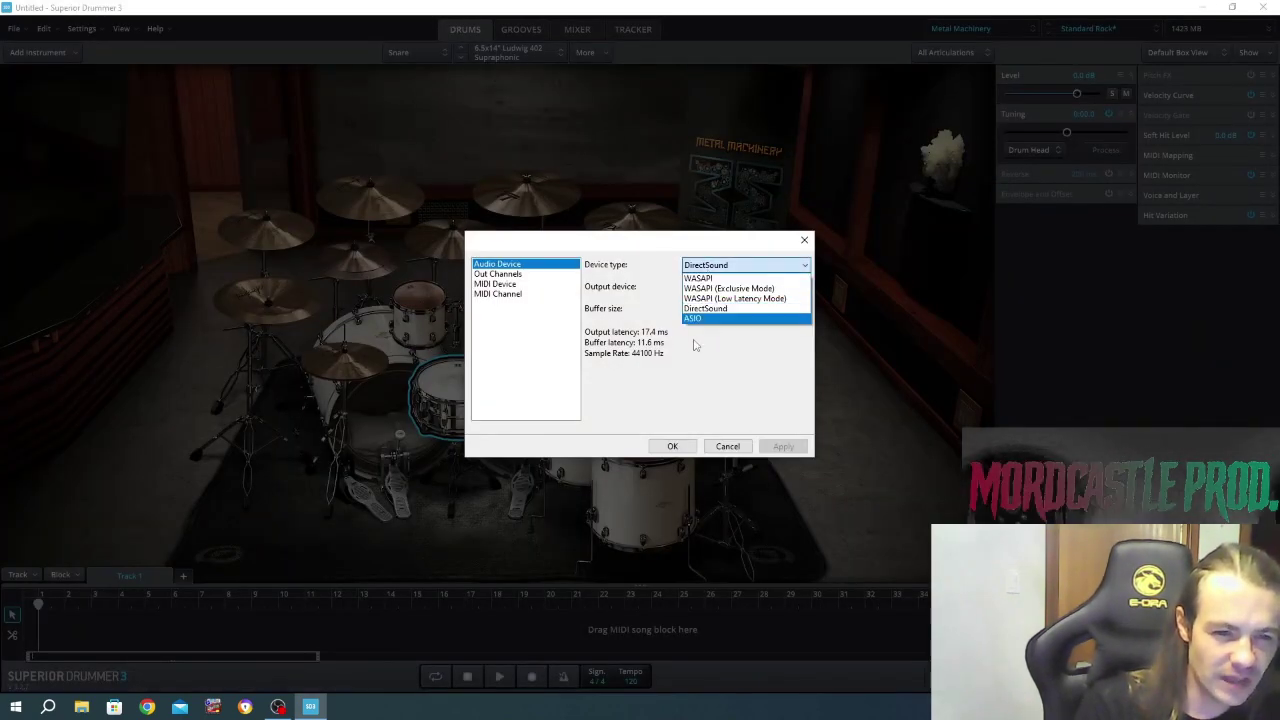
{"action": "left_click", "coordinate": [727, 447]}
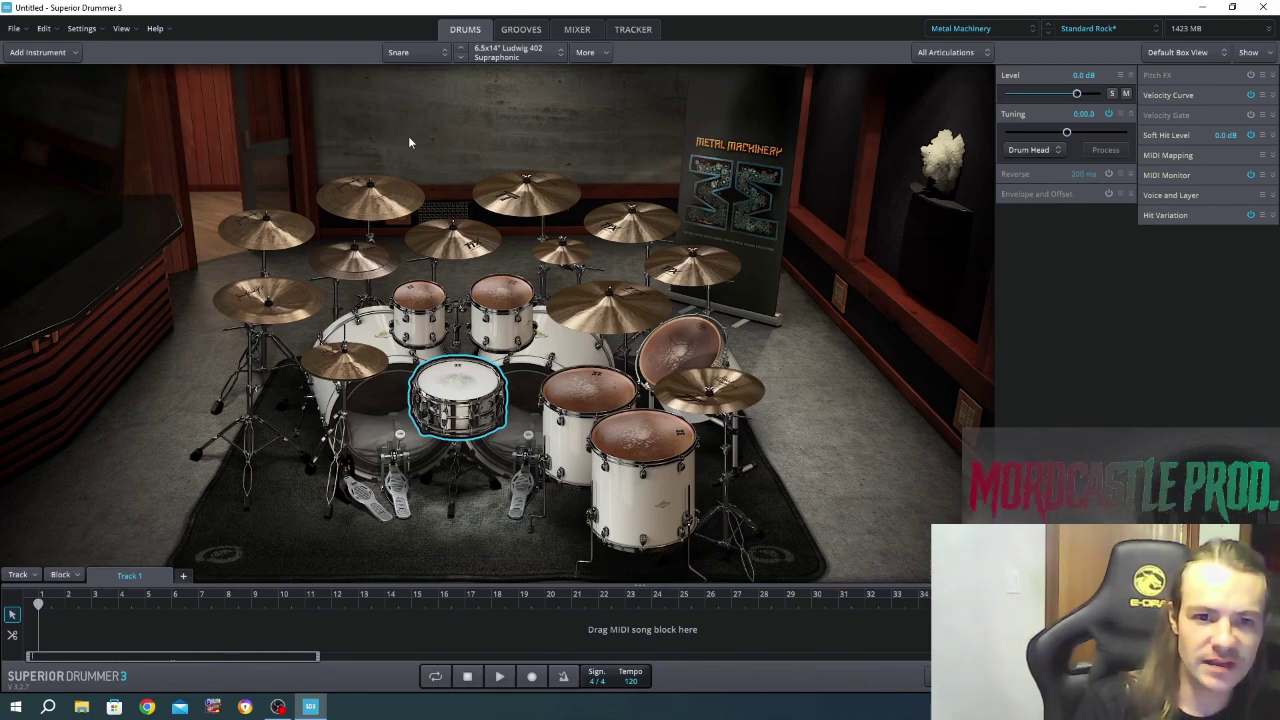
Browse the Lamb_Chops_Vol_1 grooves and preview Grooves 01, 34, 39 and 46.
{"action": "left_click", "coordinate": [521, 29]}
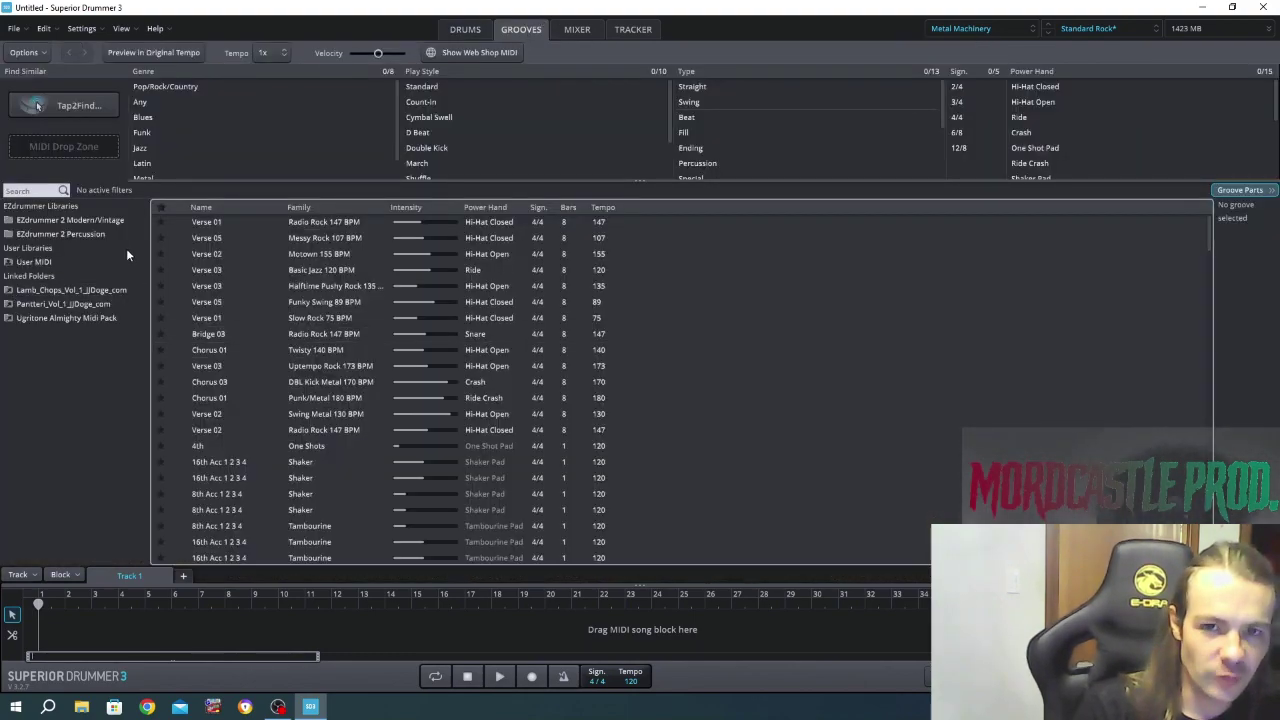
{"action": "left_click", "coordinate": [90, 291]}
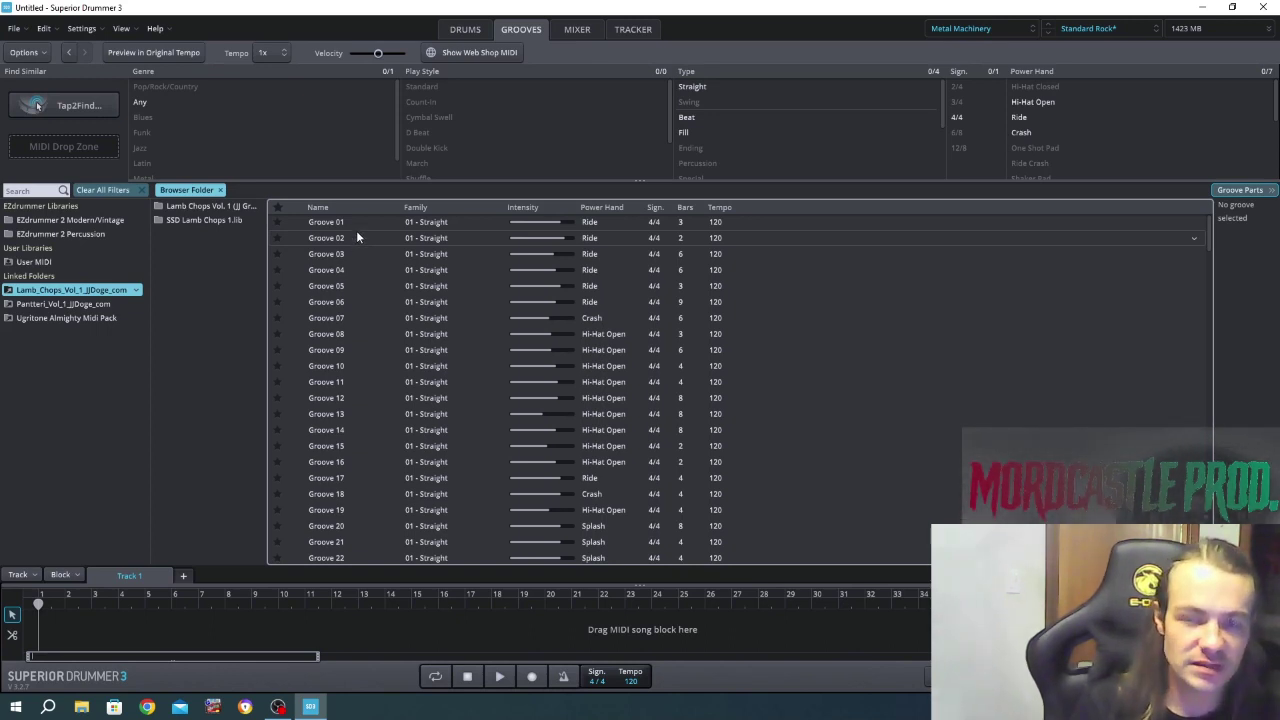
{"action": "left_click", "coordinate": [297, 224]}
{"action": "left_click", "coordinate": [167, 51]}
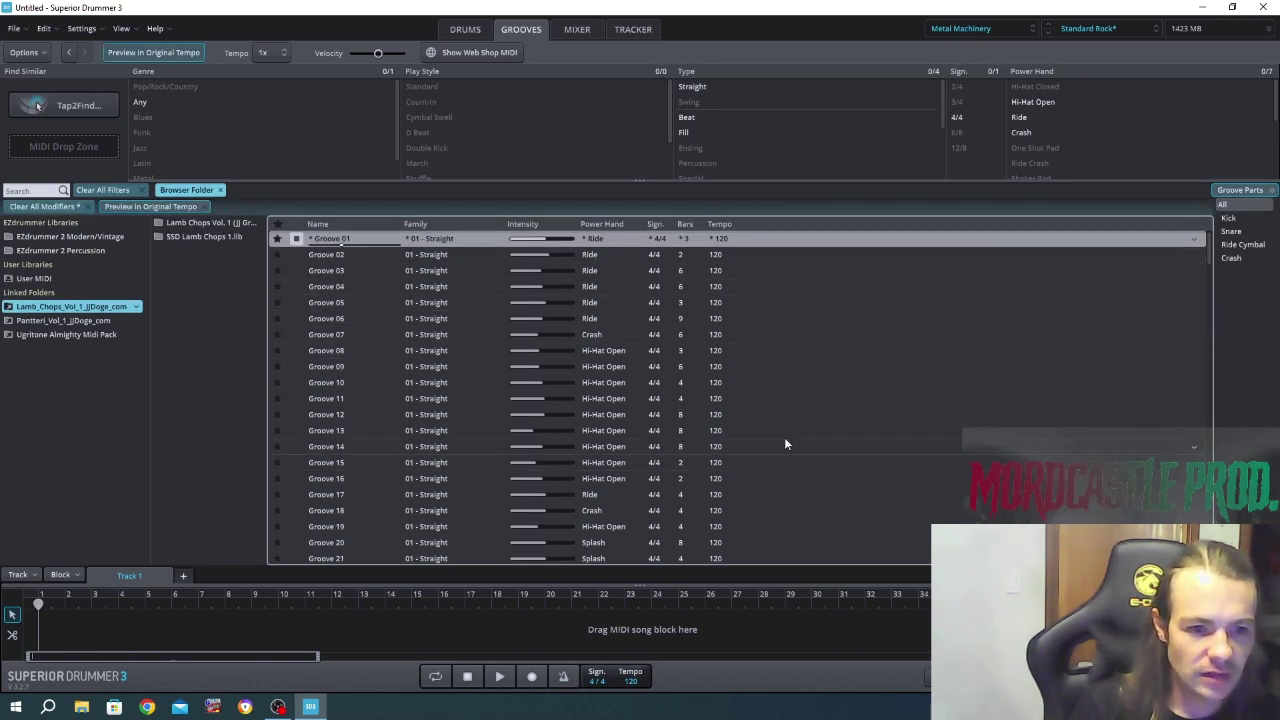
{"action": "scroll", "coordinate": [200, 110], "scroll_direction": "down", "scroll_amount": 1}
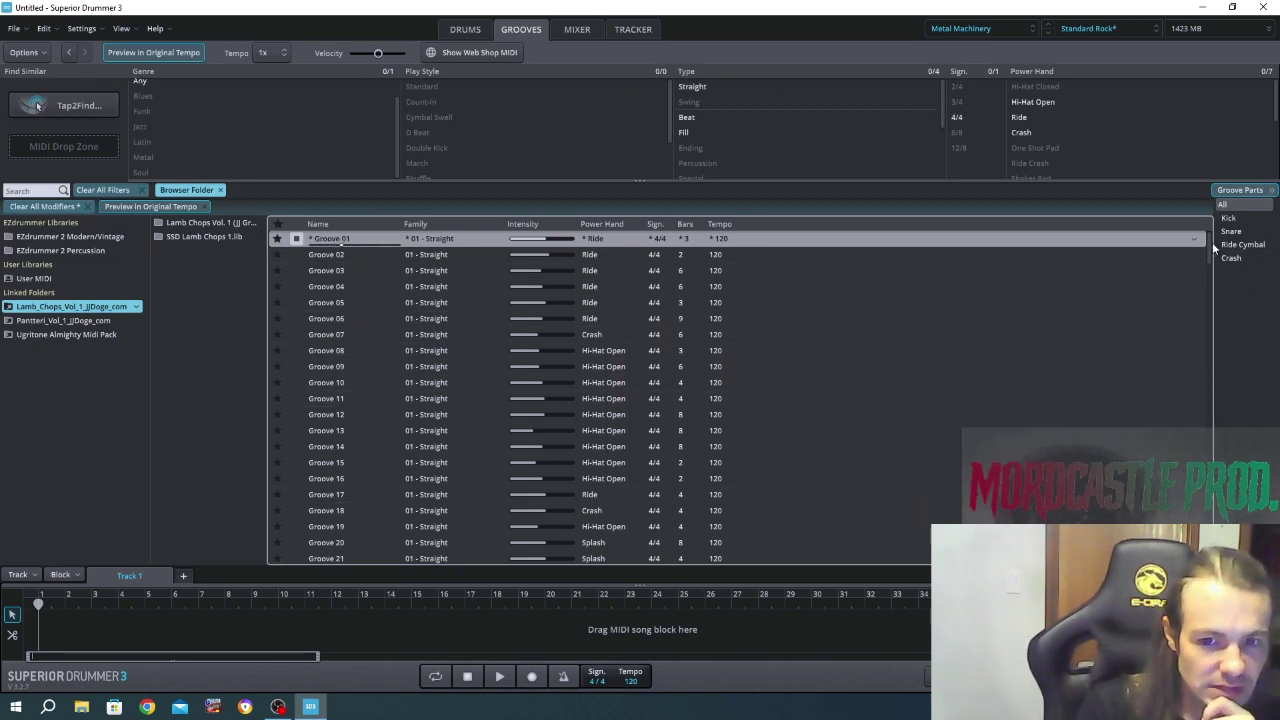
{"action": "scroll", "coordinate": [1211, 250], "scroll_direction": "down", "scroll_amount": 3}
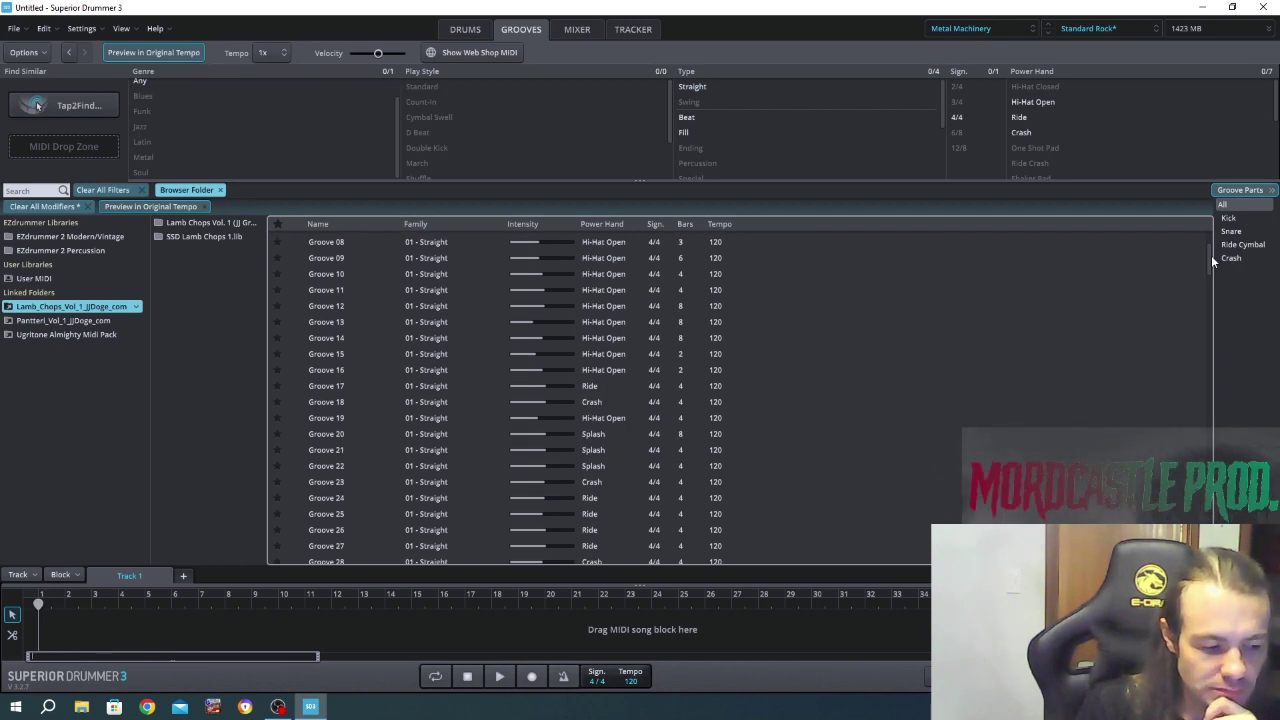
{"action": "mouse_move", "coordinate": [1211, 255]}
{"action": "left_mouse_down"}
{"action": "mouse_move", "coordinate": [1205, 237]}
{"action": "mouse_move", "coordinate": [1185, 297]}
{"action": "left_mouse_up"}
{"action": "left_click", "coordinate": [297, 258]}
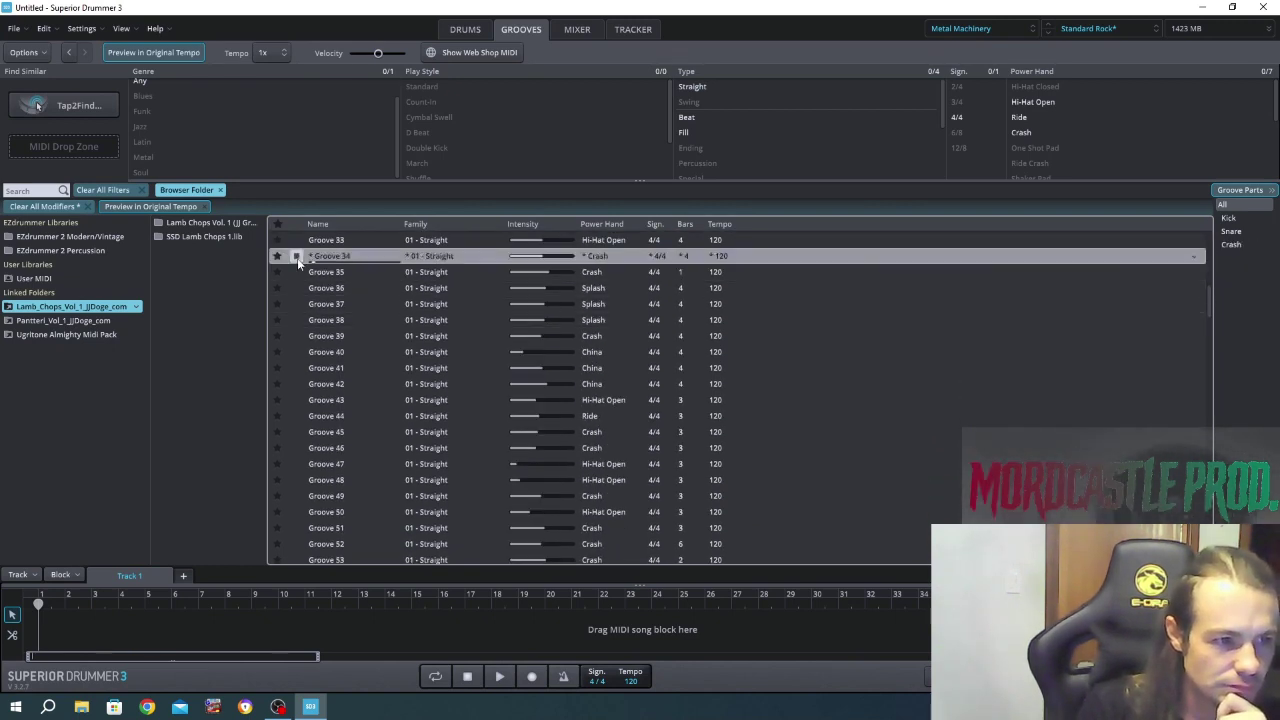
{"action": "left_click", "coordinate": [310, 340]}
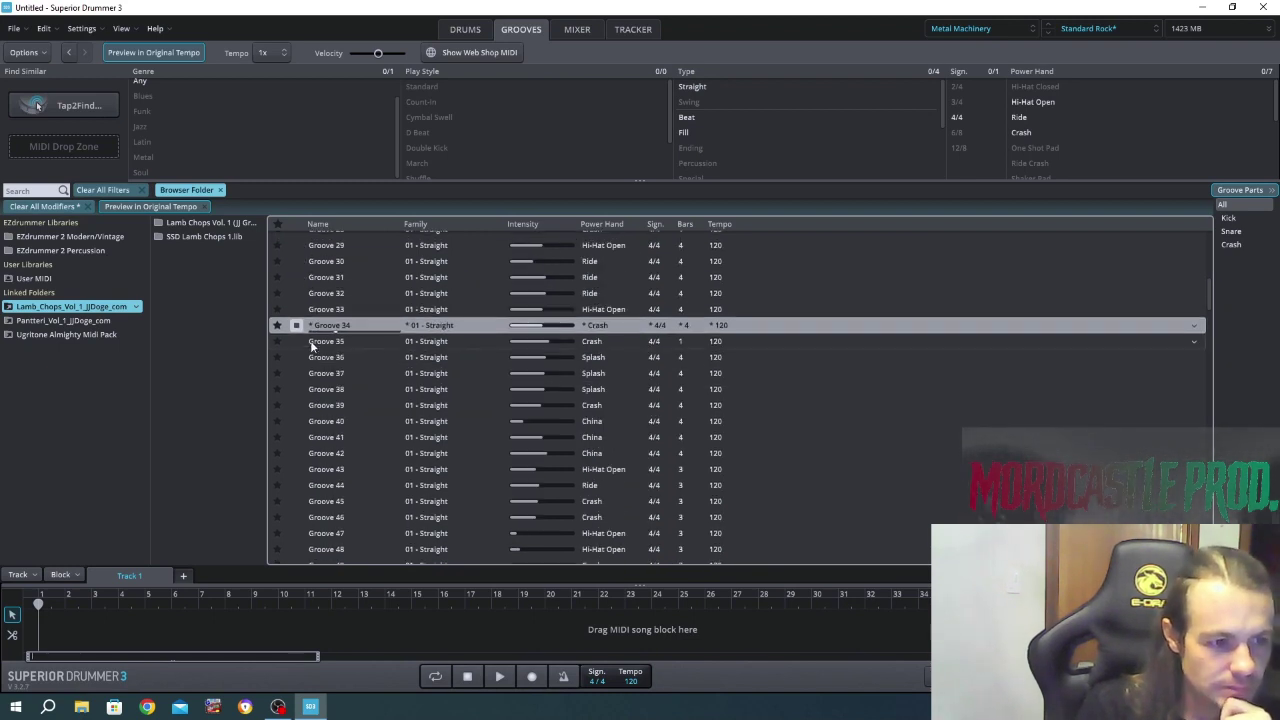
{"action": "left_click", "coordinate": [295, 448]}
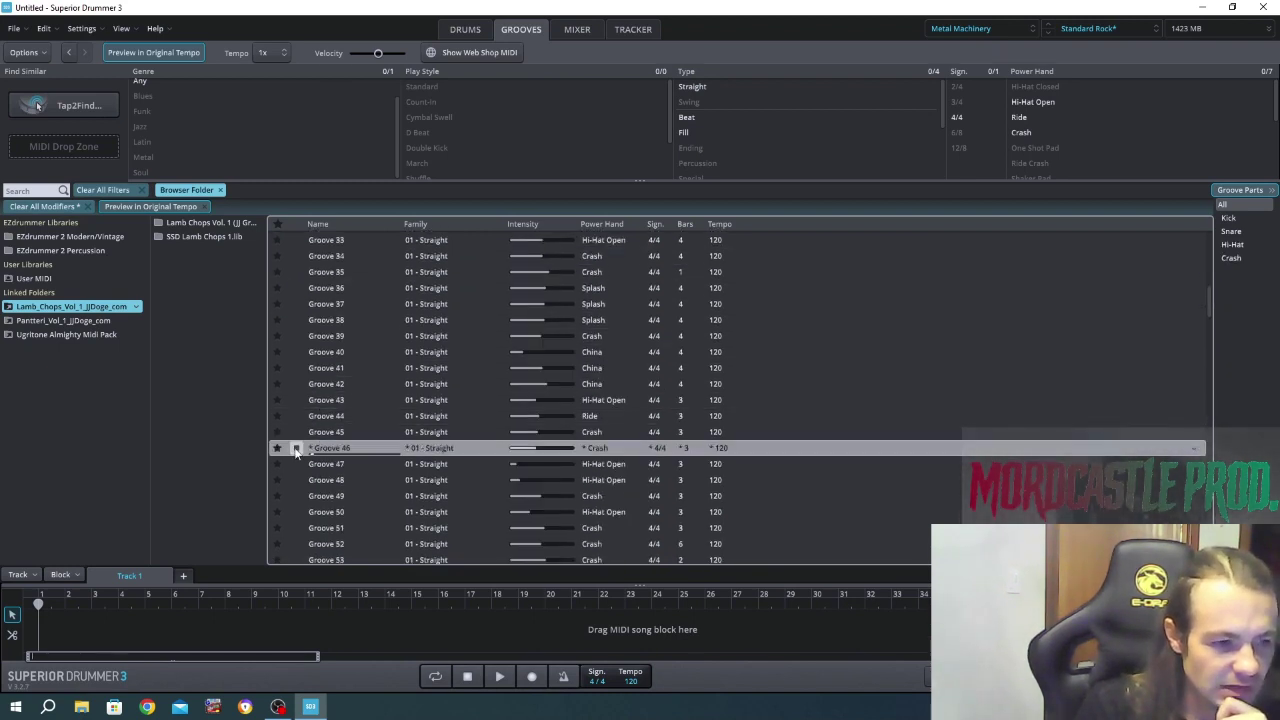
Open the SSD Lamb Chops 1.lib folder and preview Grooves 16, 08 and 06.
{"action": "left_click", "coordinate": [215, 236]}
{"action": "scroll", "coordinate": [427, 356], "scroll_direction": "down", "scroll_amount": 2}
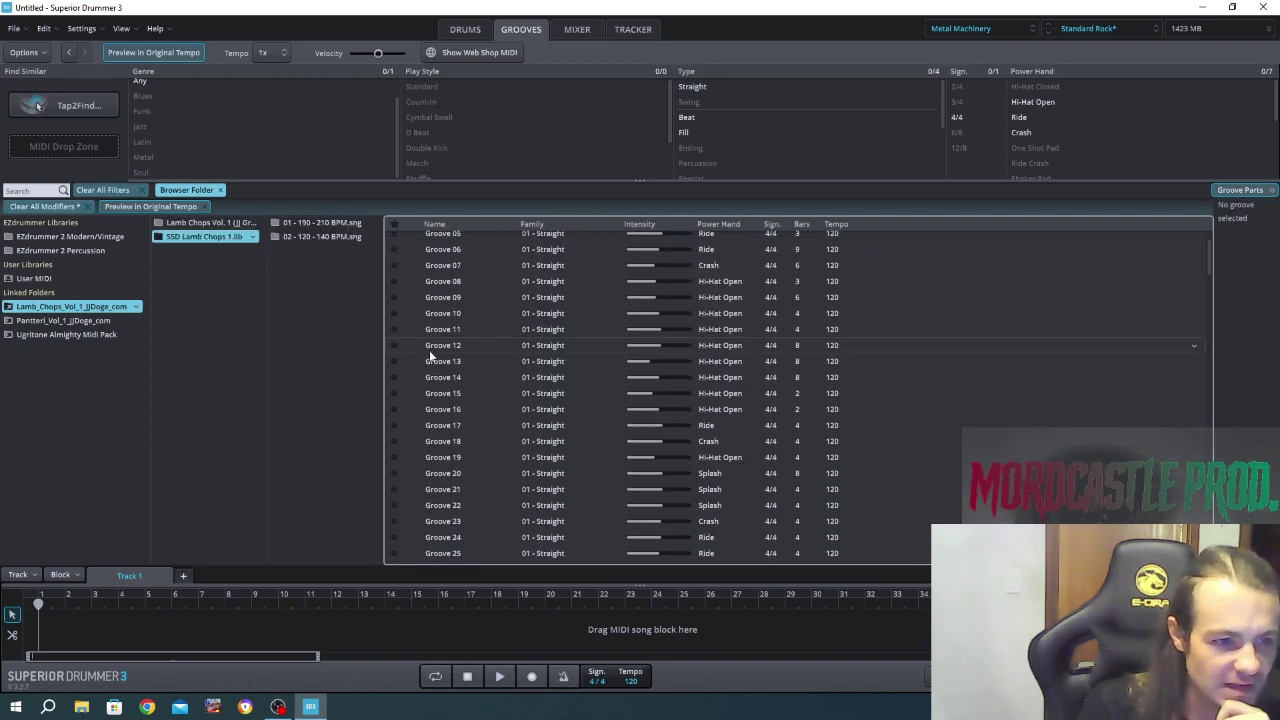
{"action": "left_click", "coordinate": [412, 409]}
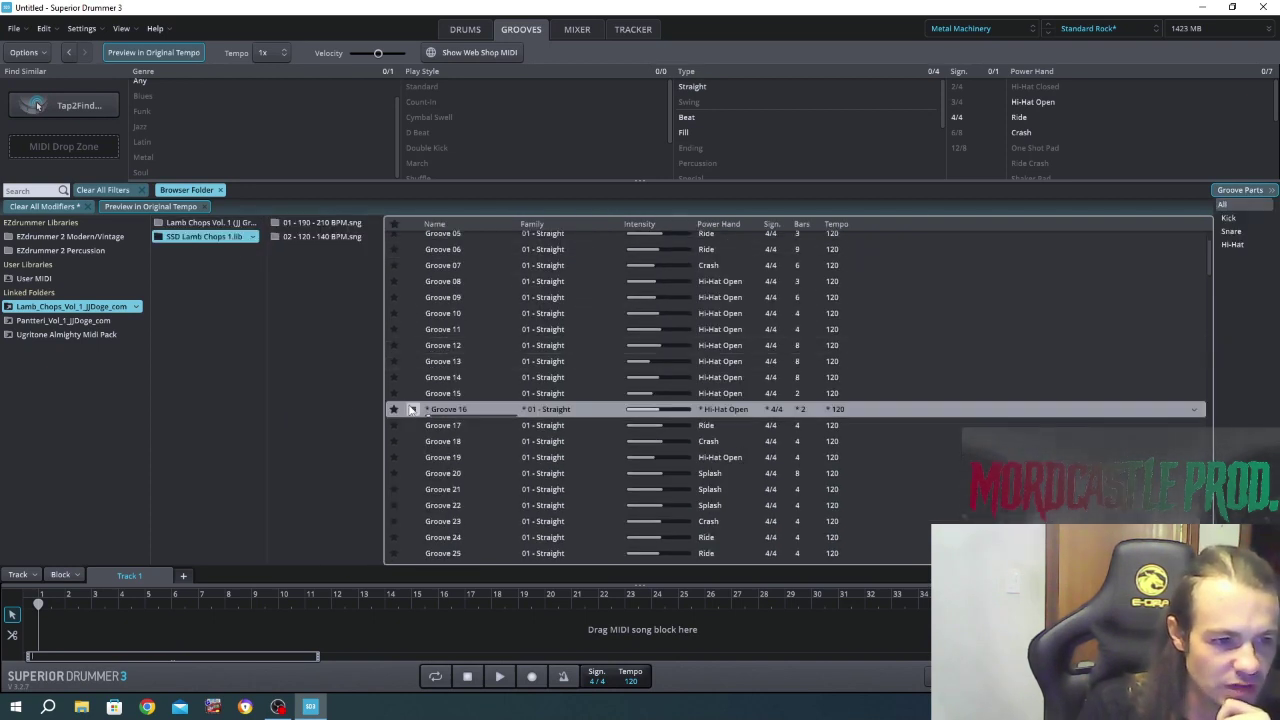
{"action": "left_click", "coordinate": [430, 281]}
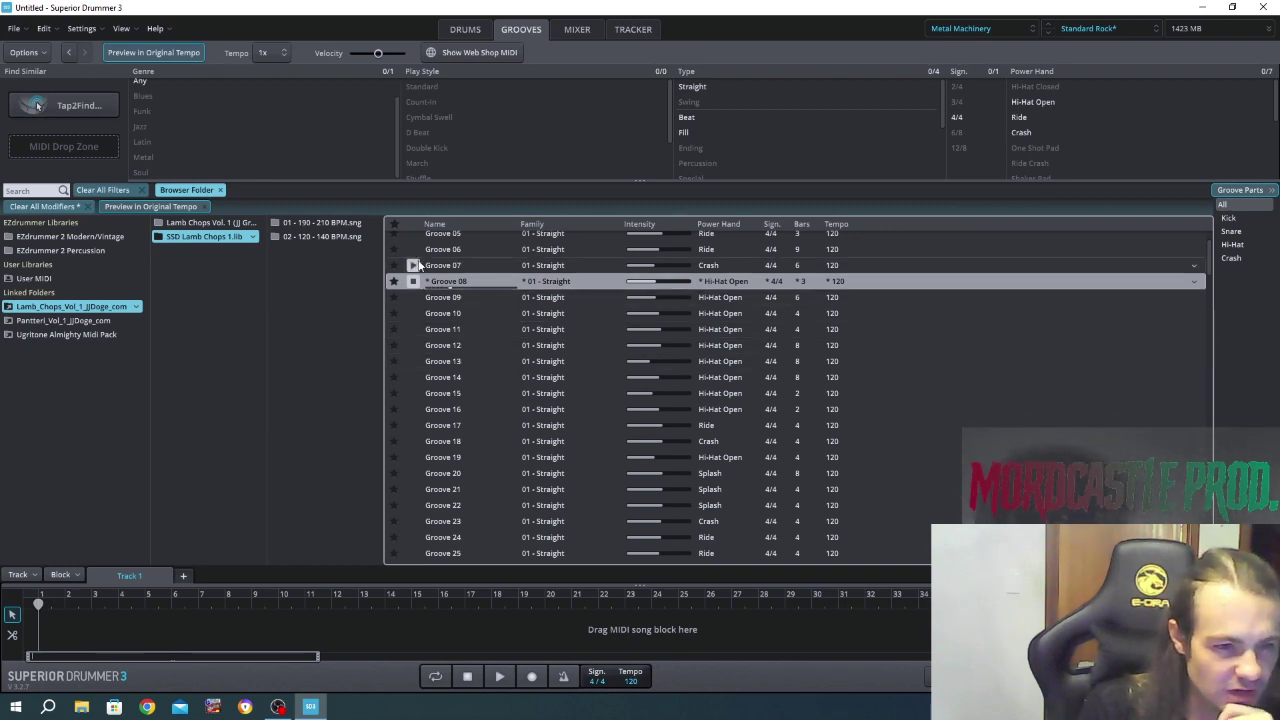
{"action": "left_click", "coordinate": [440, 250]}
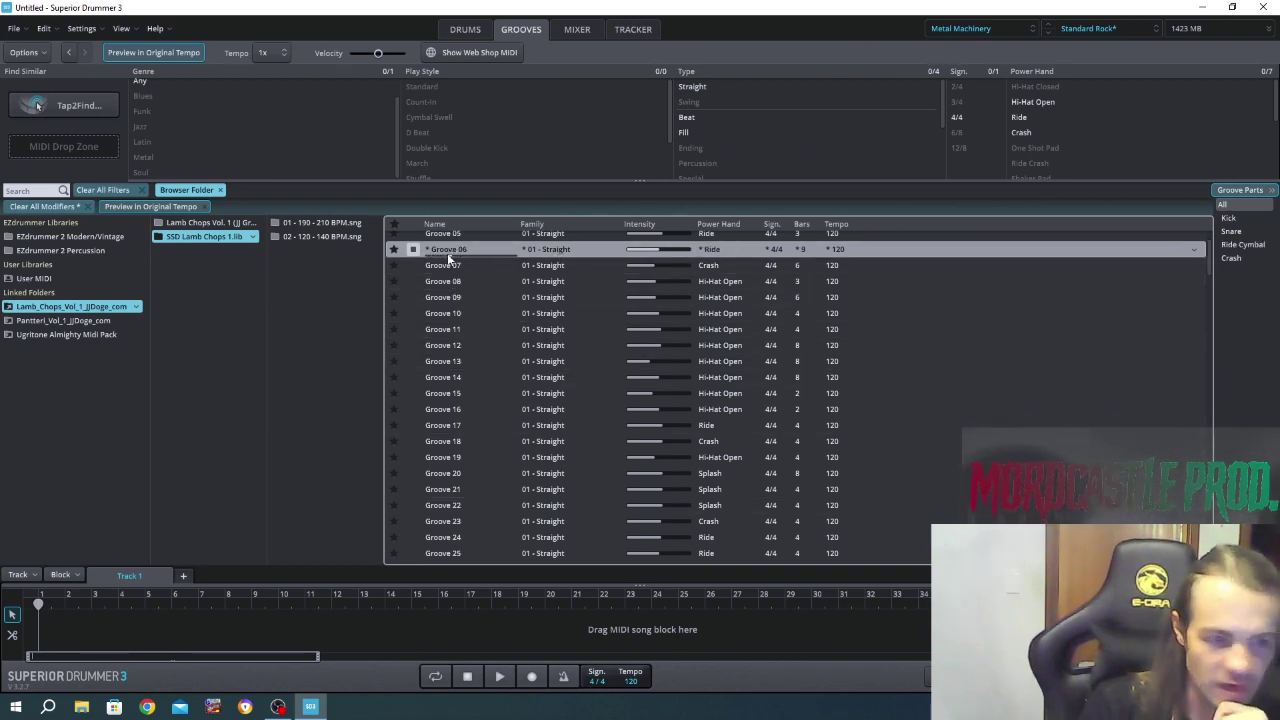
Place Groove 06 on Track 1 and inspect its notes in the Grid Editor.
{"action": "left_click_drag", "start_coordinate": [451, 253], "coordinate": [350, 541]}
{"action": "left_click_drag", "start_coordinate": [87, 652], "coordinate": [103, 622]}
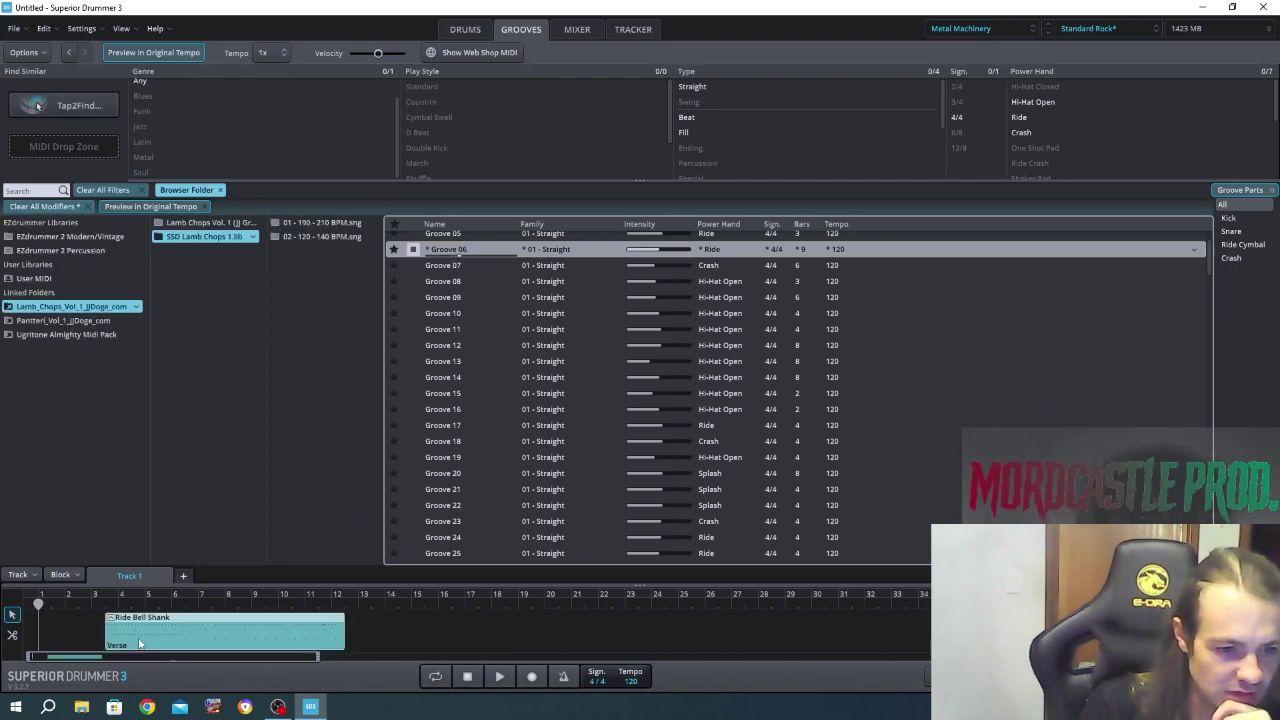
{"action": "double_click", "coordinate": [159, 630]}
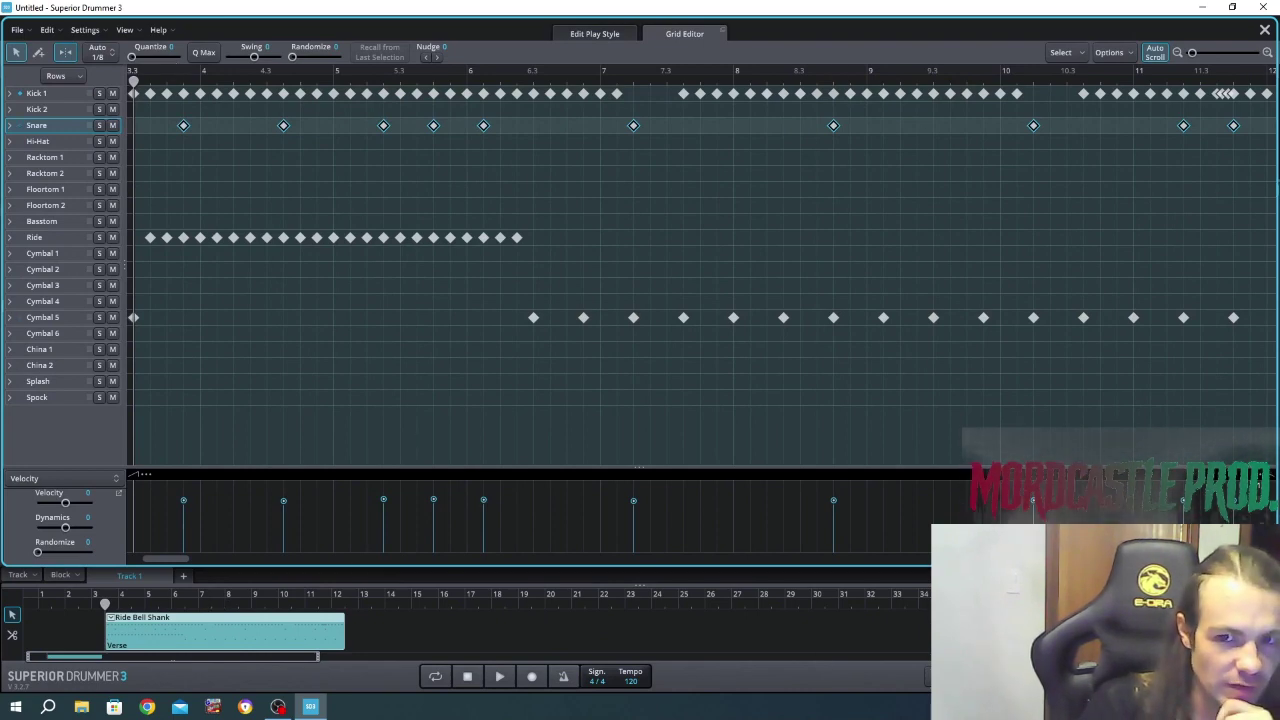
{"action": "left_click", "coordinate": [1265, 29]}
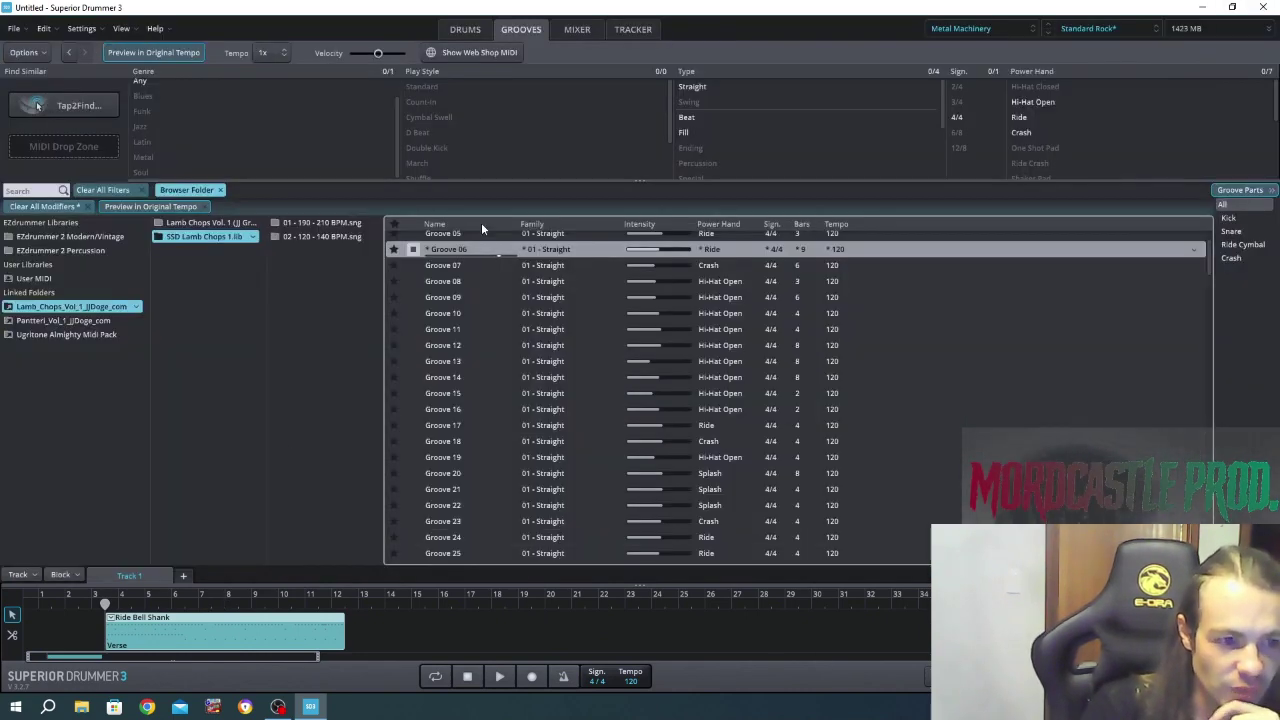
Delete the groove block, stop preview and return the playhead to the song start.
{"action": "key", "text": "Delete"}
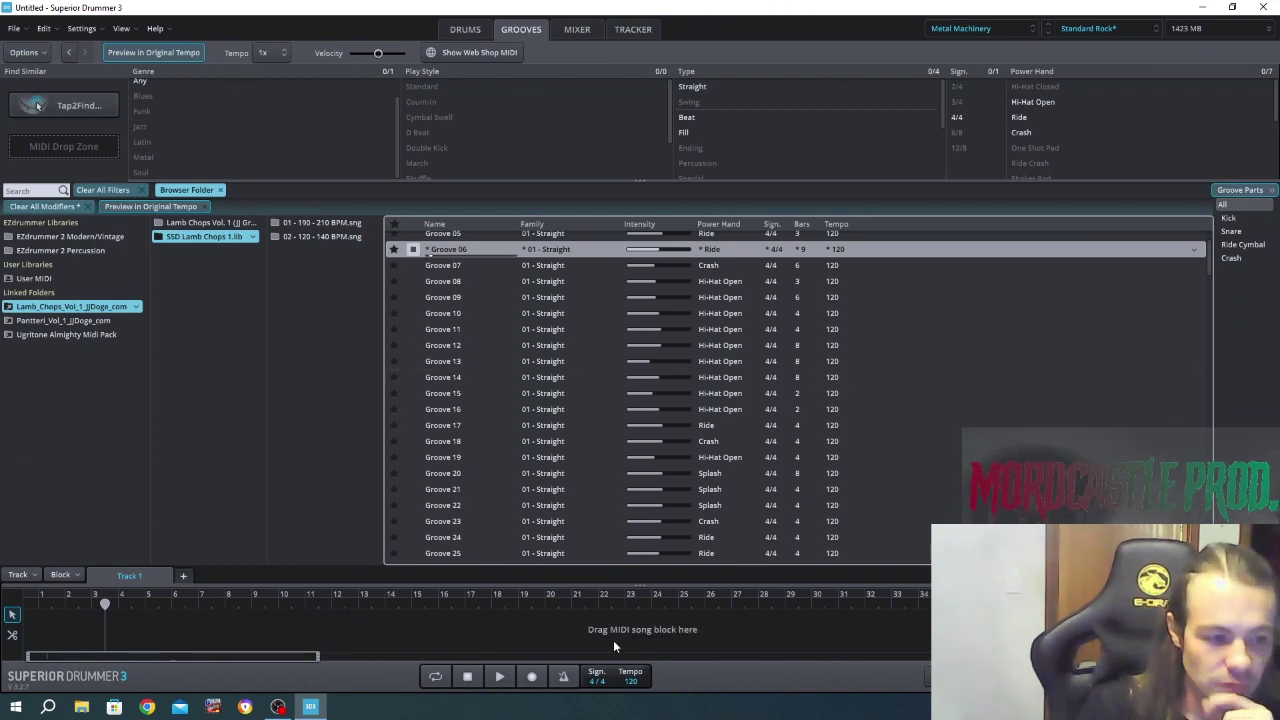
{"action": "left_click", "coordinate": [467, 676]}
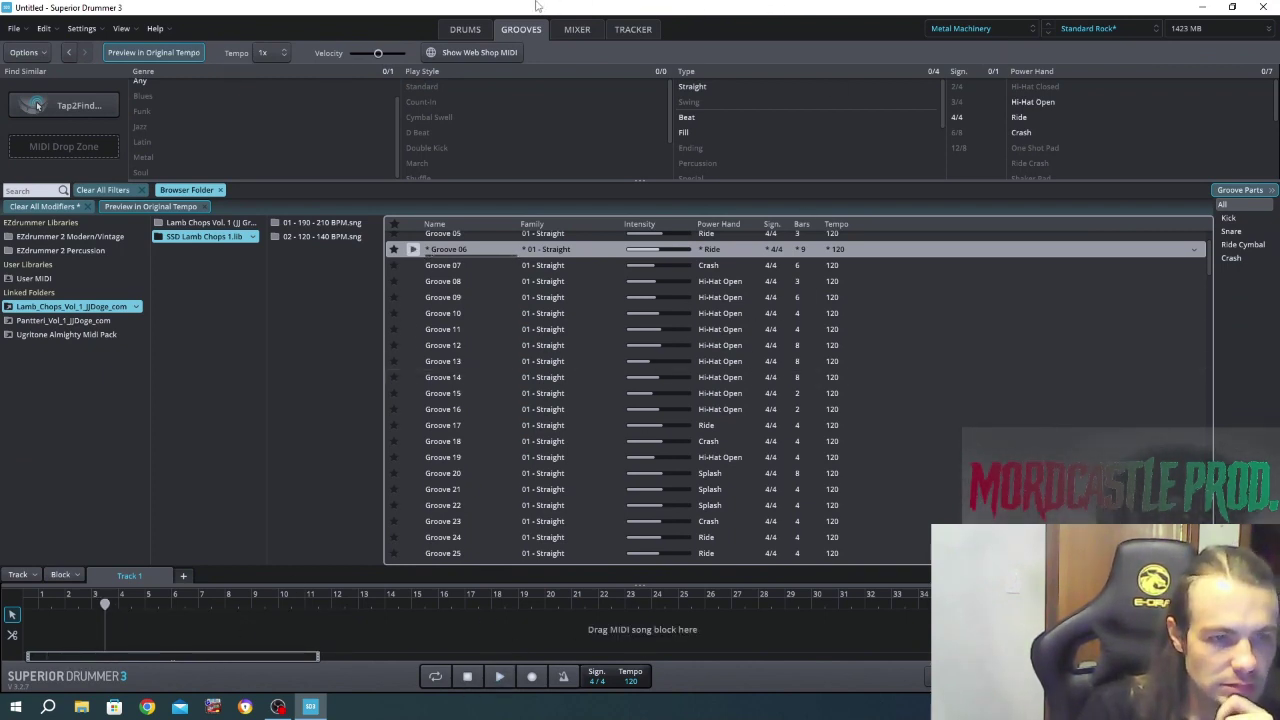
{"action": "left_click_drag", "start_coordinate": [103, 606], "coordinate": [2, 648]}
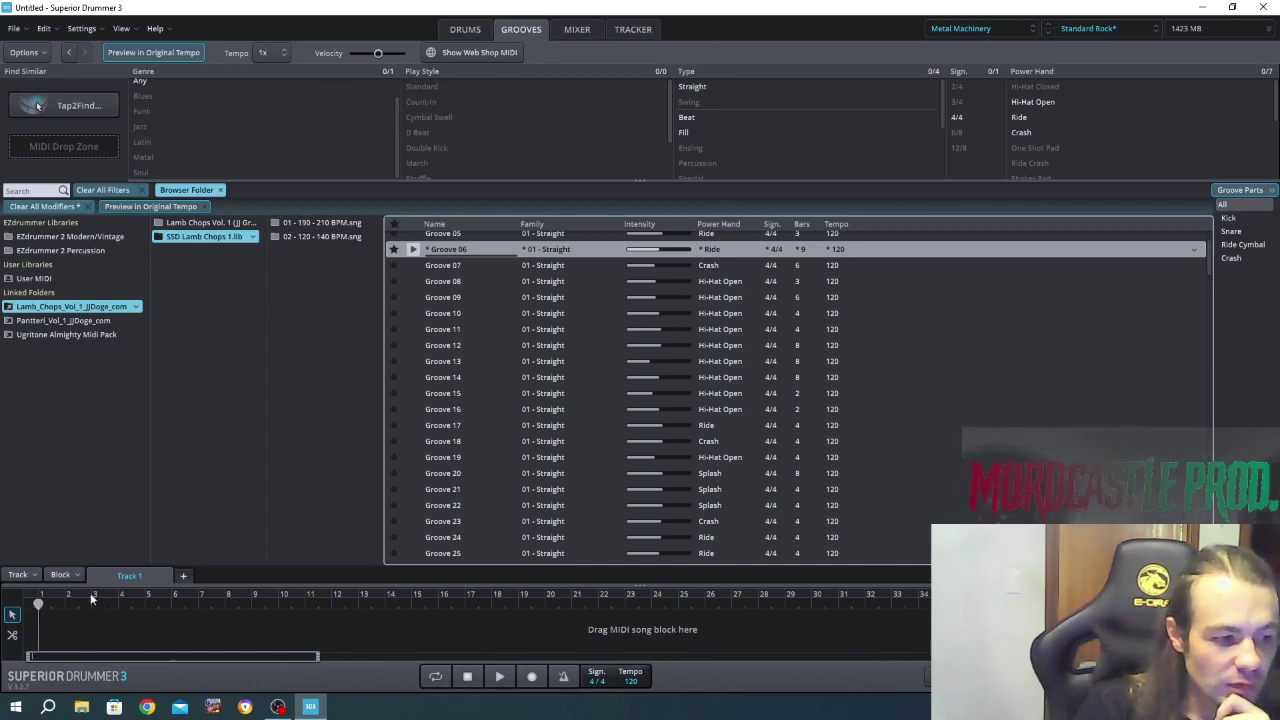
Bring up Chrome full-screen and go to the Songsterr site.
{"action": "left_click", "coordinate": [147, 707]}
{"action": "left_click", "coordinate": [413, 690]}
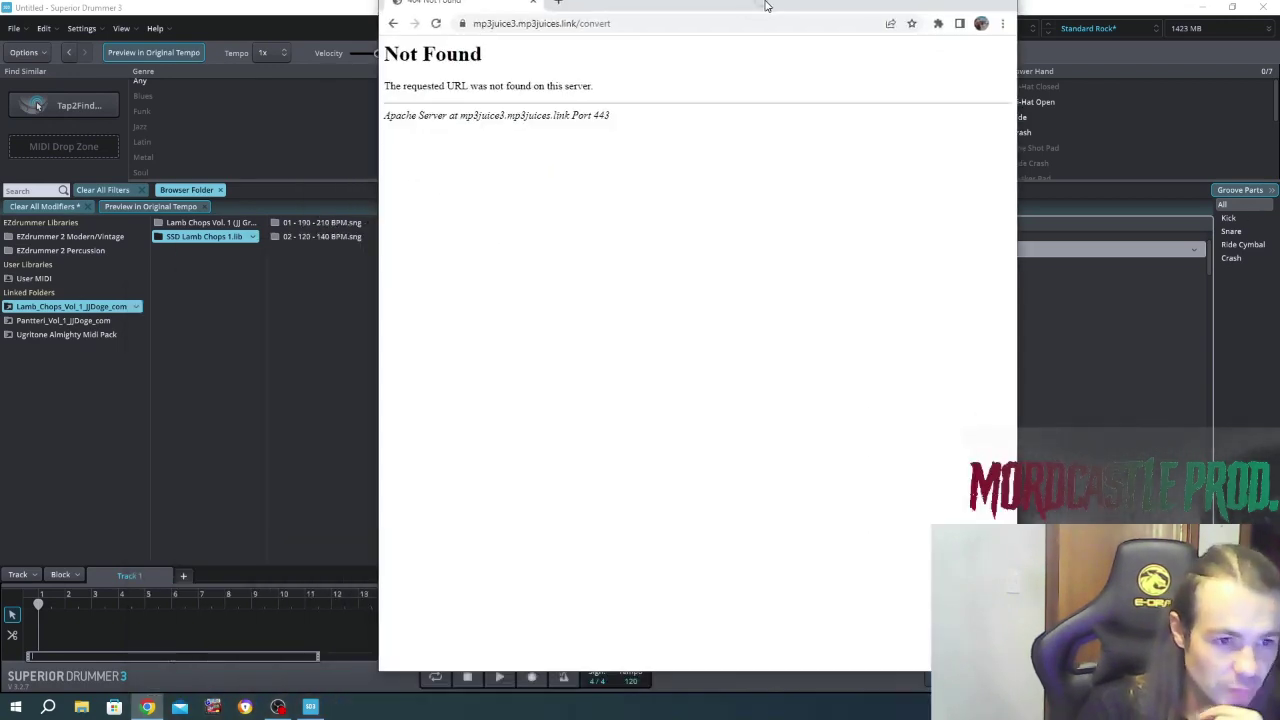
{"action": "left_click_drag", "start_coordinate": [500, 293], "coordinate": [750, 3]}
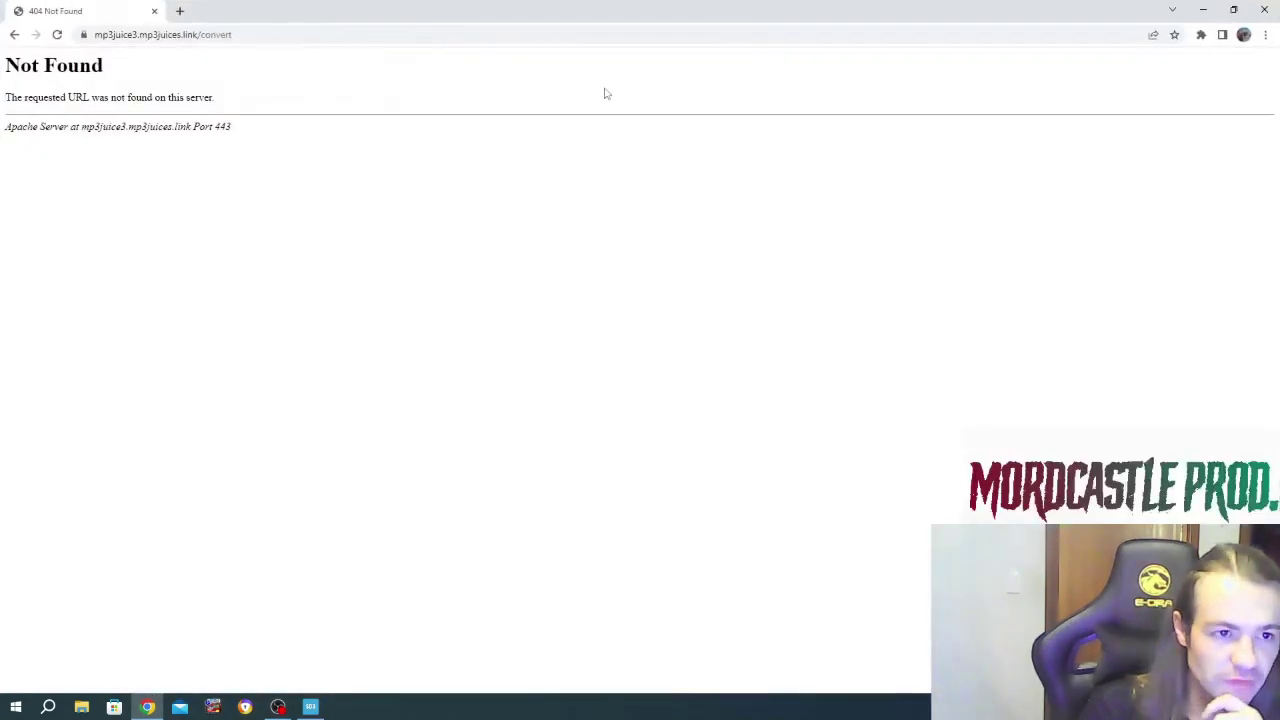
{"action": "left_click", "coordinate": [12, 35]}
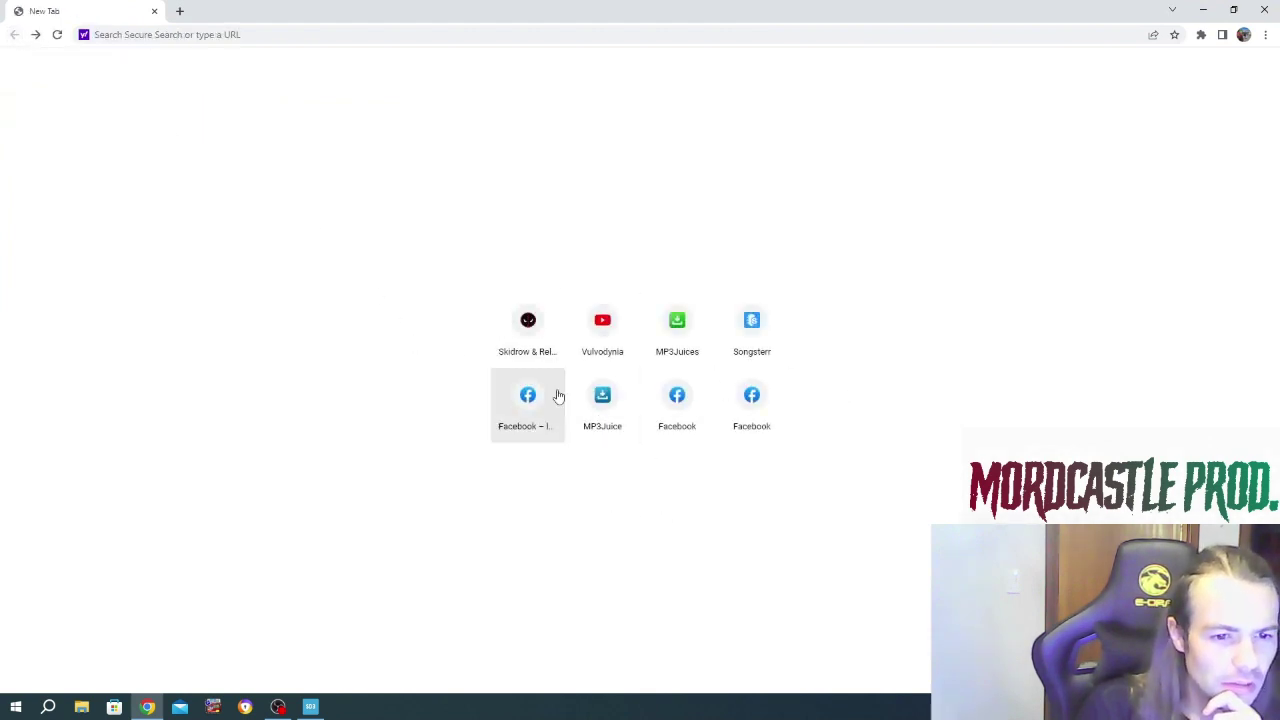
{"action": "left_click", "coordinate": [752, 326]}
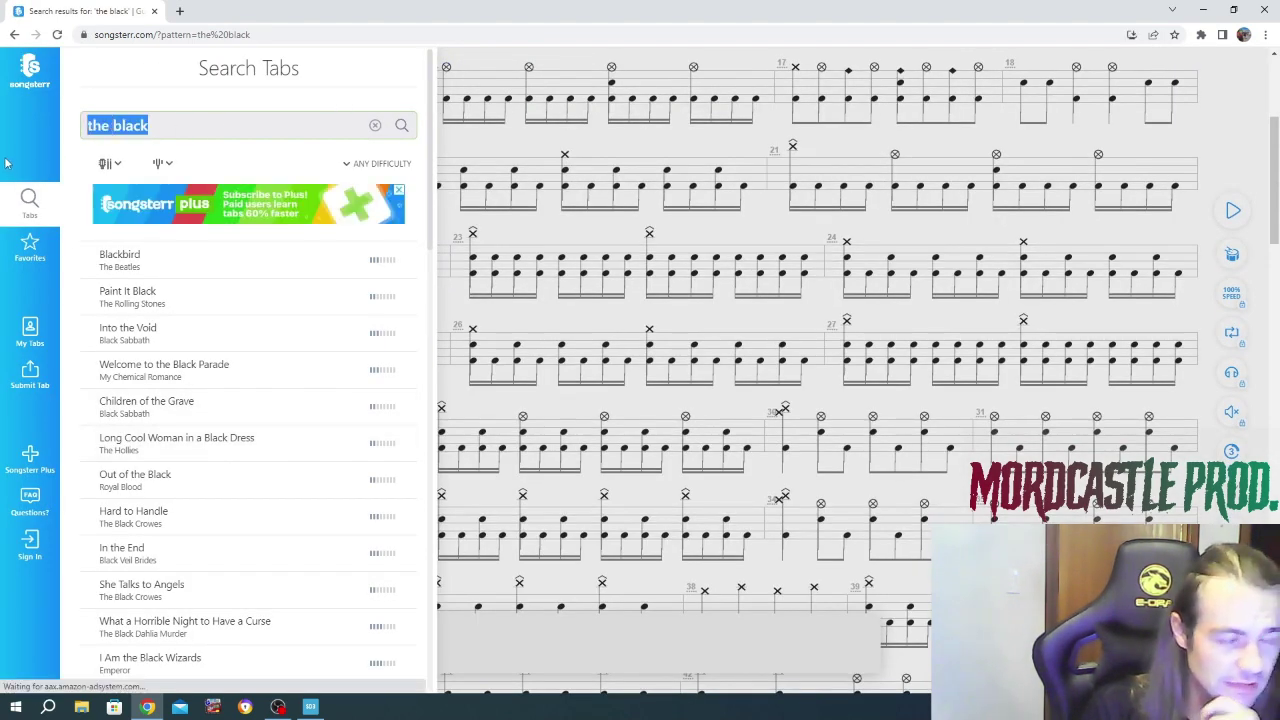
Search 'acrania', open the Gagged With Propaganda drum tab, then return to OBS.
{"action": "type", "text": "ac"}
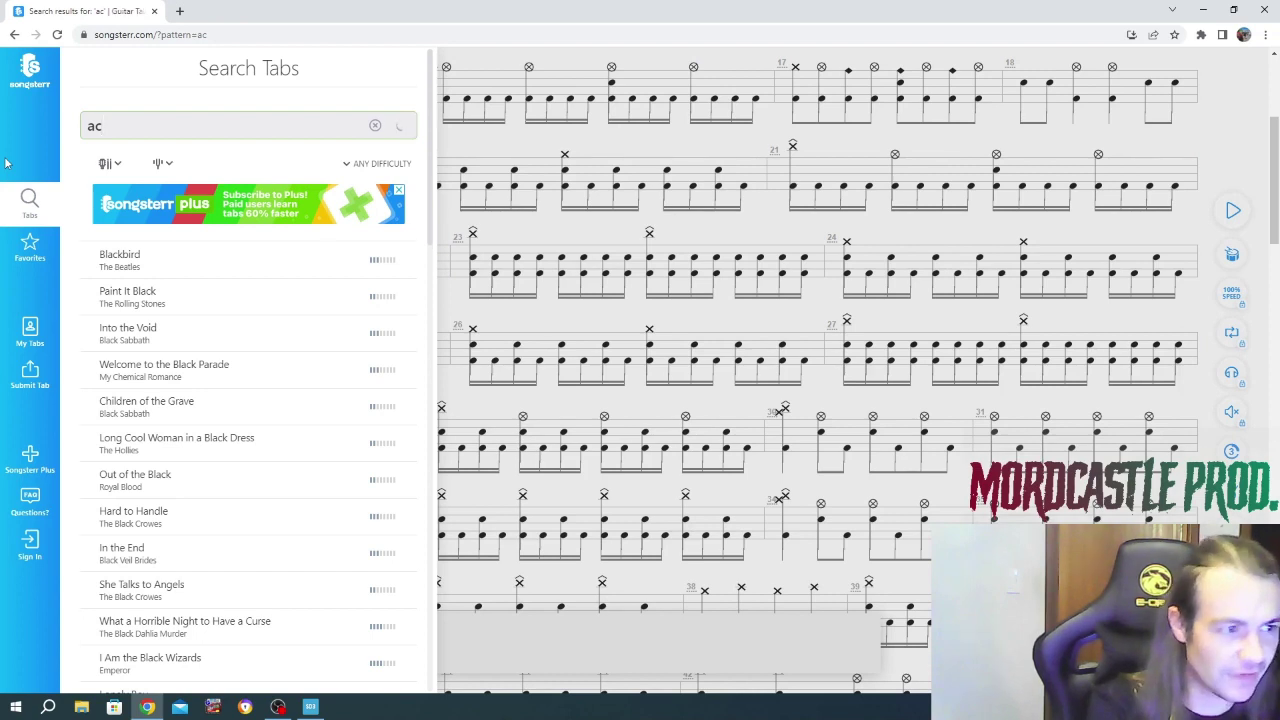
{"action": "type", "text": "rani"}
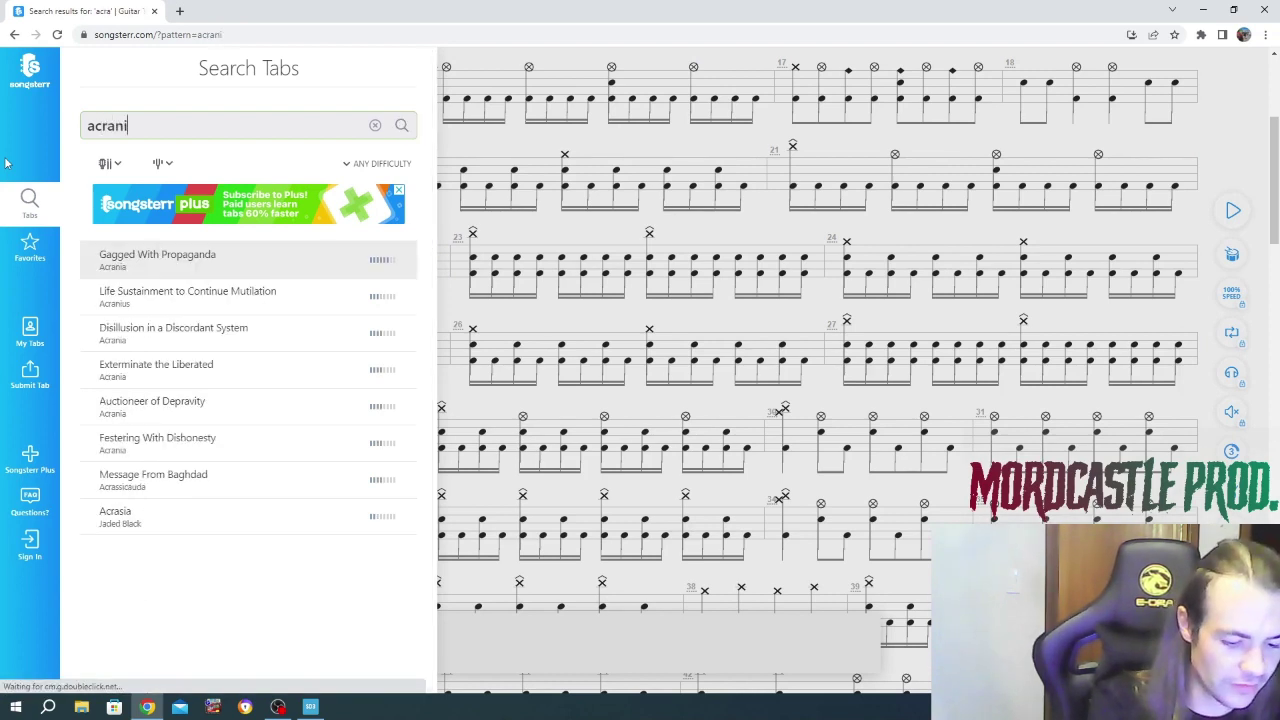
{"action": "type", "text": "a"}
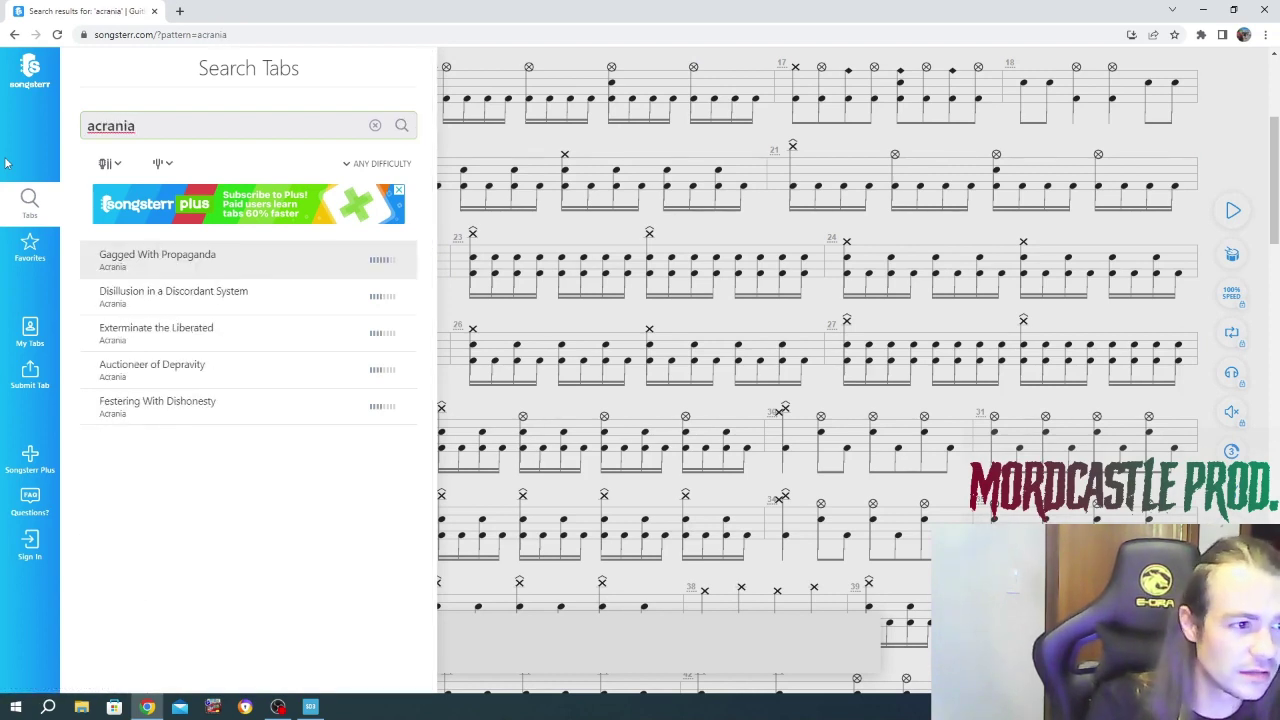
{"action": "left_click", "coordinate": [283, 262]}
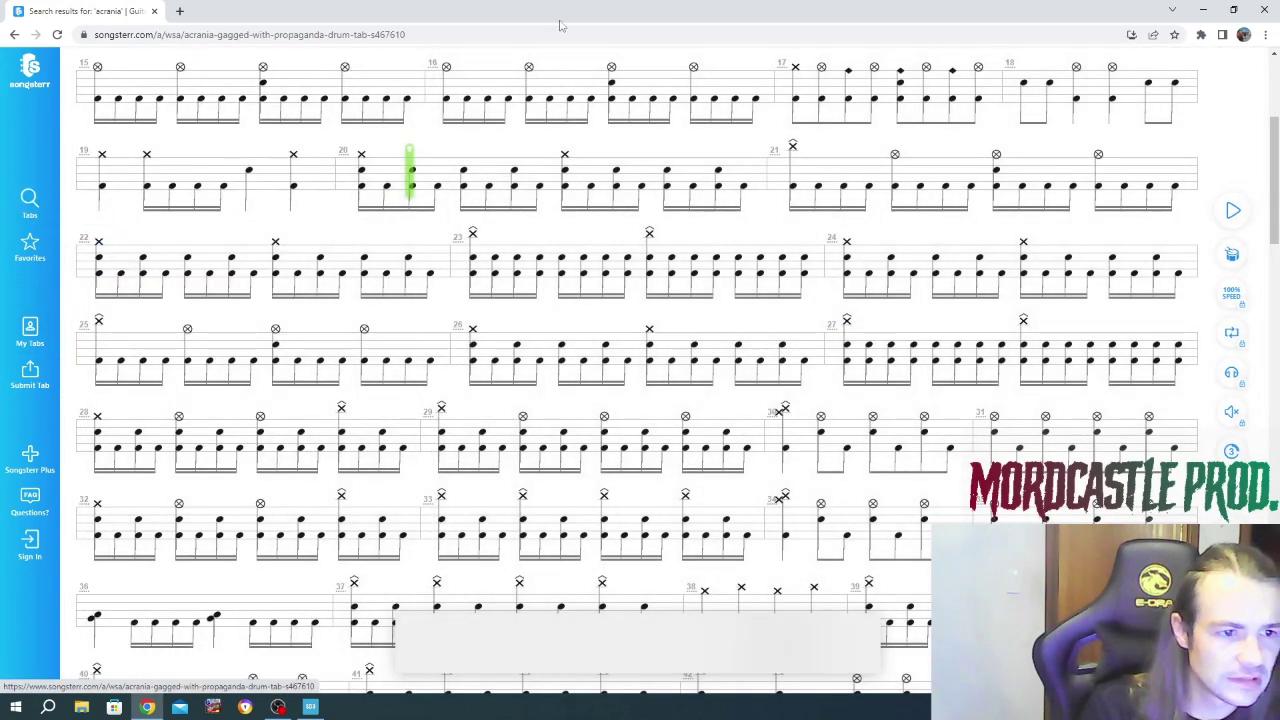
{"action": "left_click_drag", "start_coordinate": [1275, 122], "coordinate": [1275, 60]}
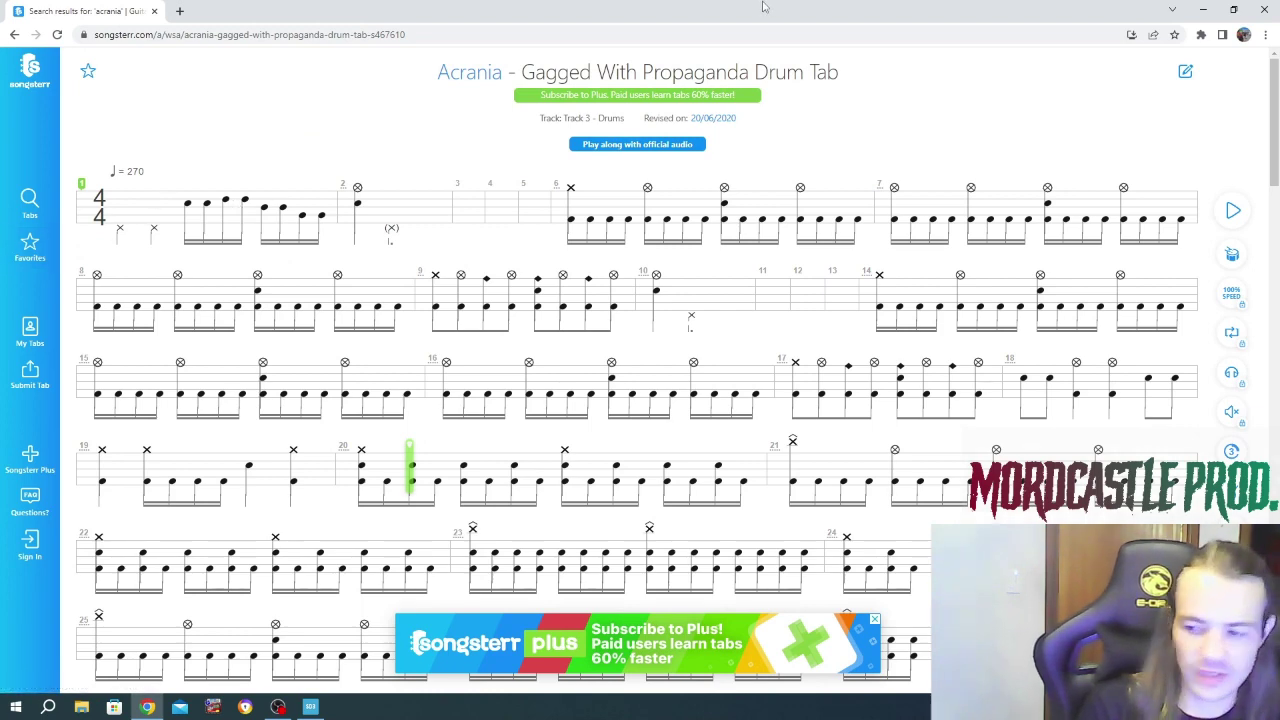
{"action": "left_click", "coordinate": [278, 707]}
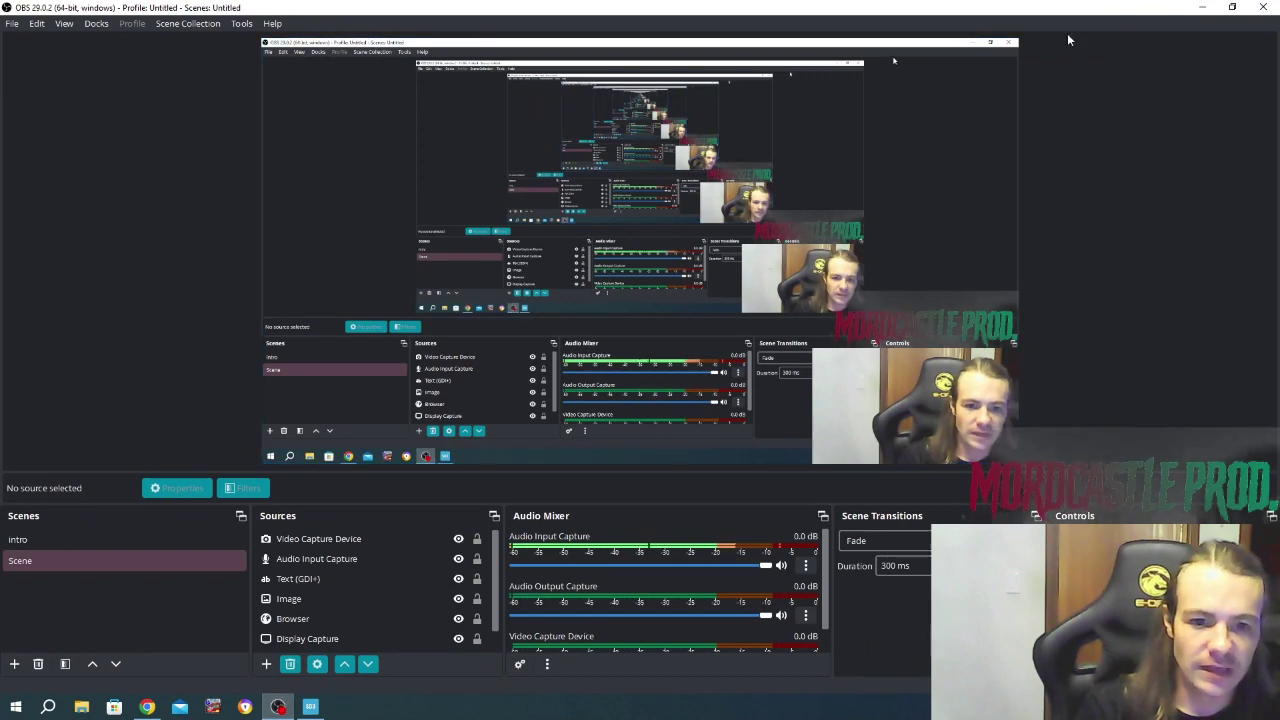
Check Superior Drummer 3, then bring the Songsterr drum tab back to the front.
{"action": "left_click", "coordinate": [311, 707]}
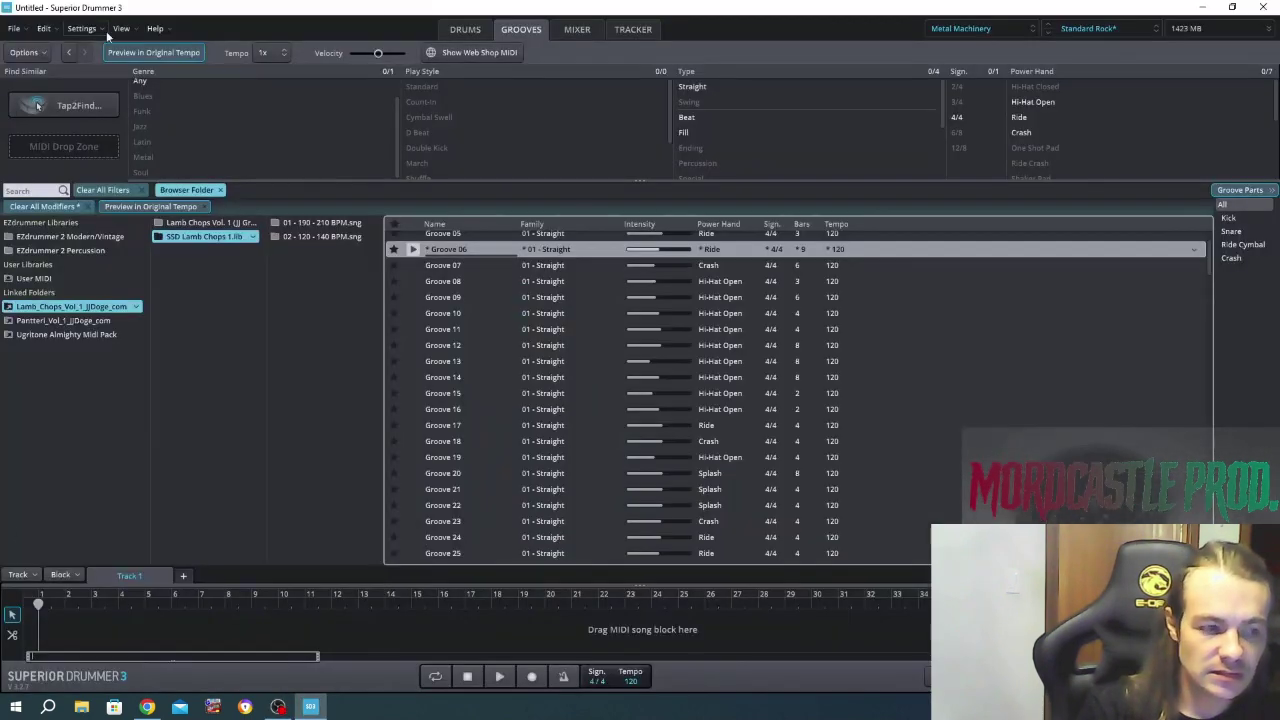
{"action": "key", "text": "alt+Tab"}
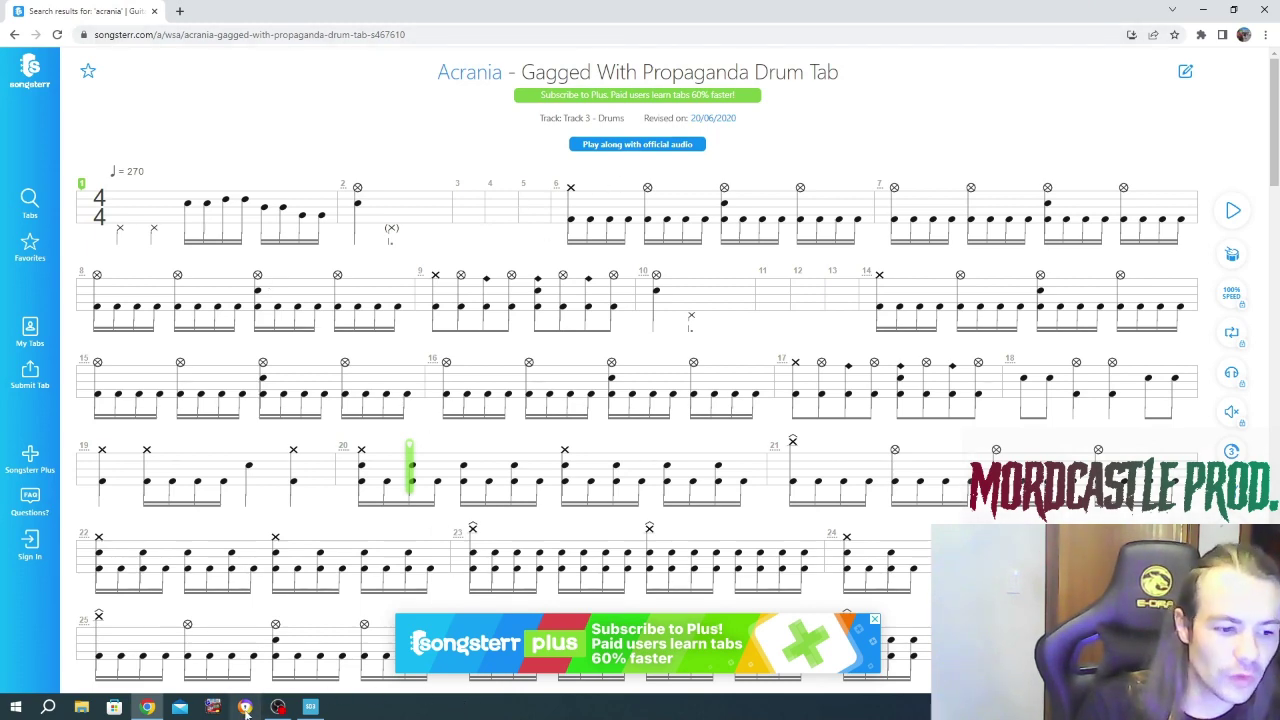
{"action": "left_click", "coordinate": [278, 707]}
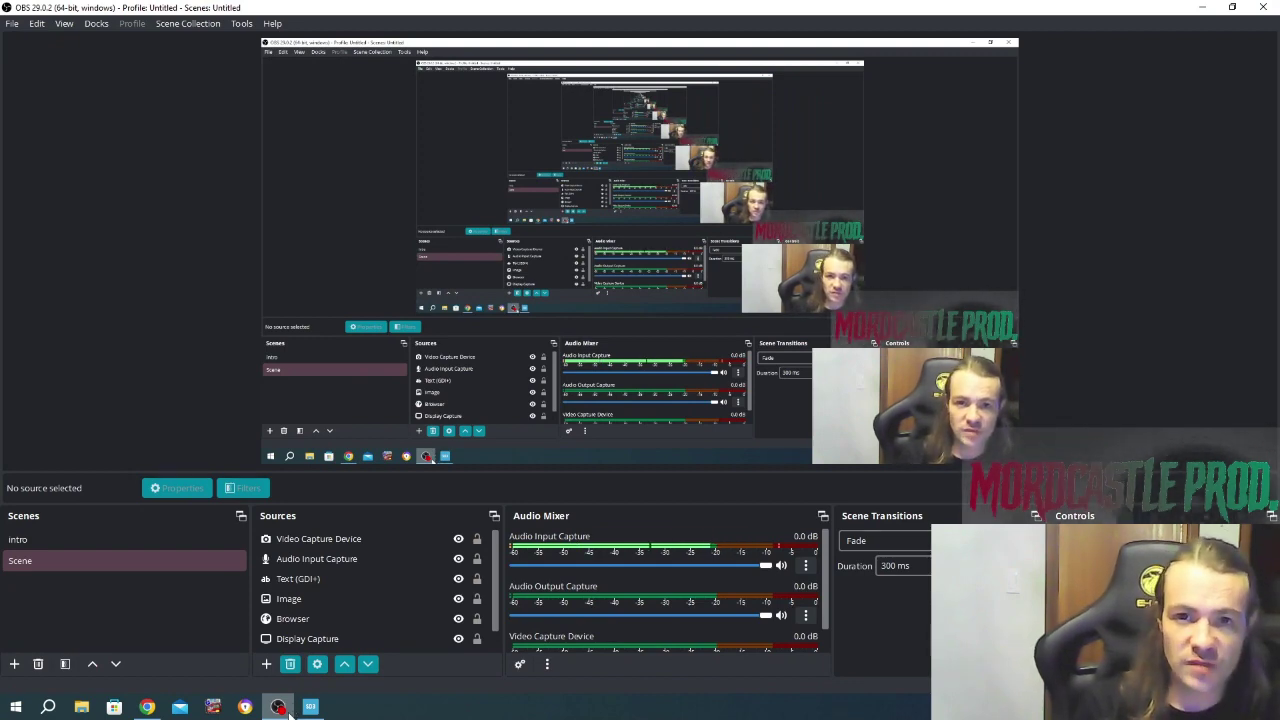
{"action": "left_click", "coordinate": [280, 707]}
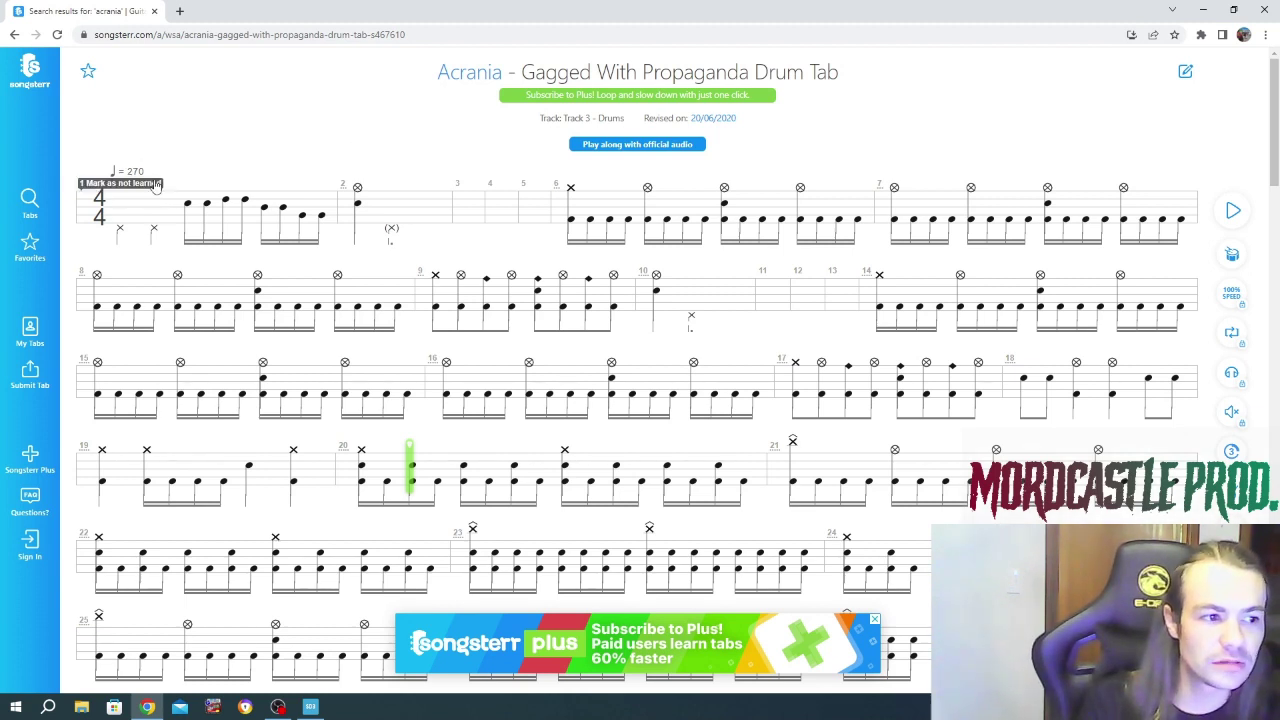
Open the Grid Editor from the Drums view and restore its window below the Songsterr tab.
{"action": "left_click", "coordinate": [310, 707]}
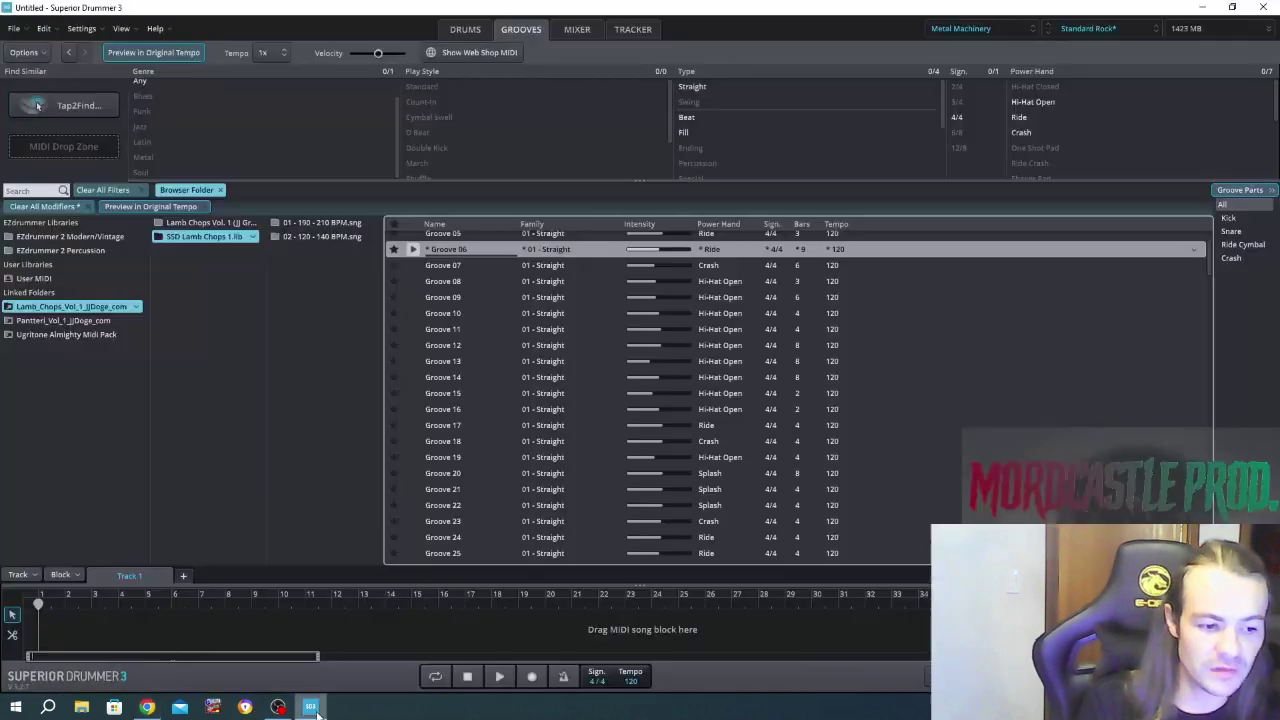
{"action": "left_click", "coordinate": [470, 32]}
{"action": "key", "text": "e"}
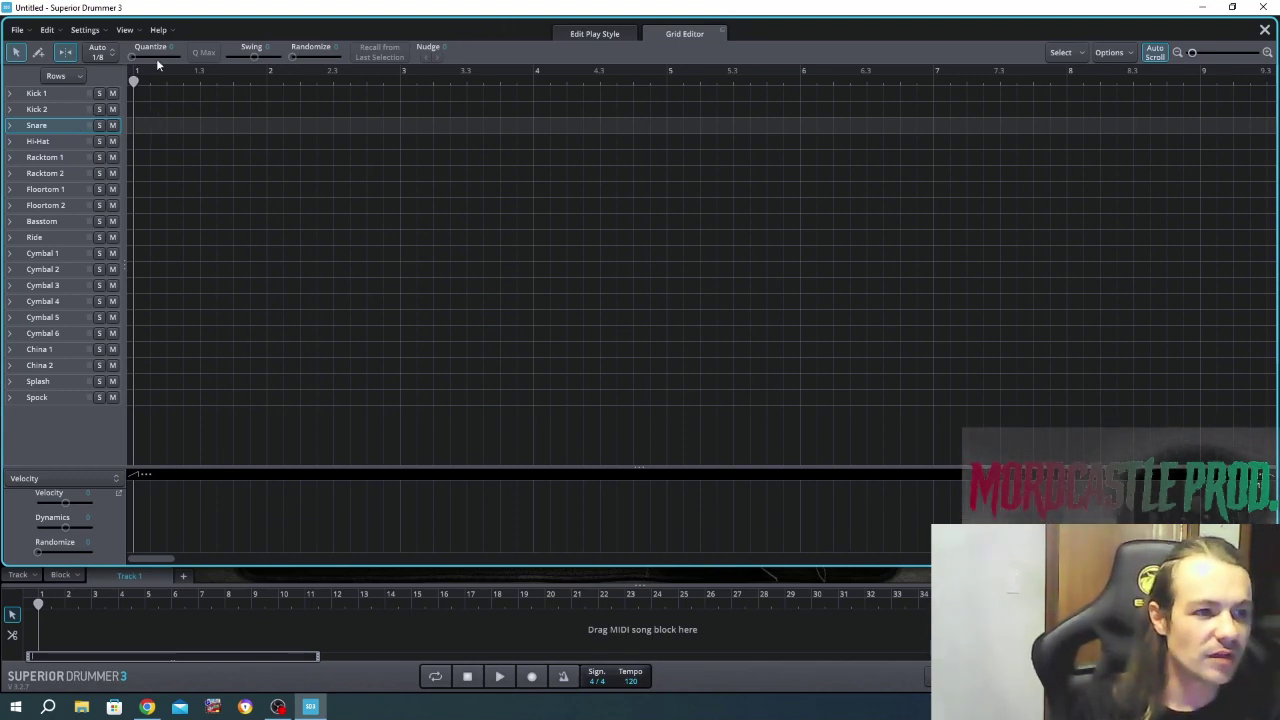
{"action": "left_click", "coordinate": [124, 30]}
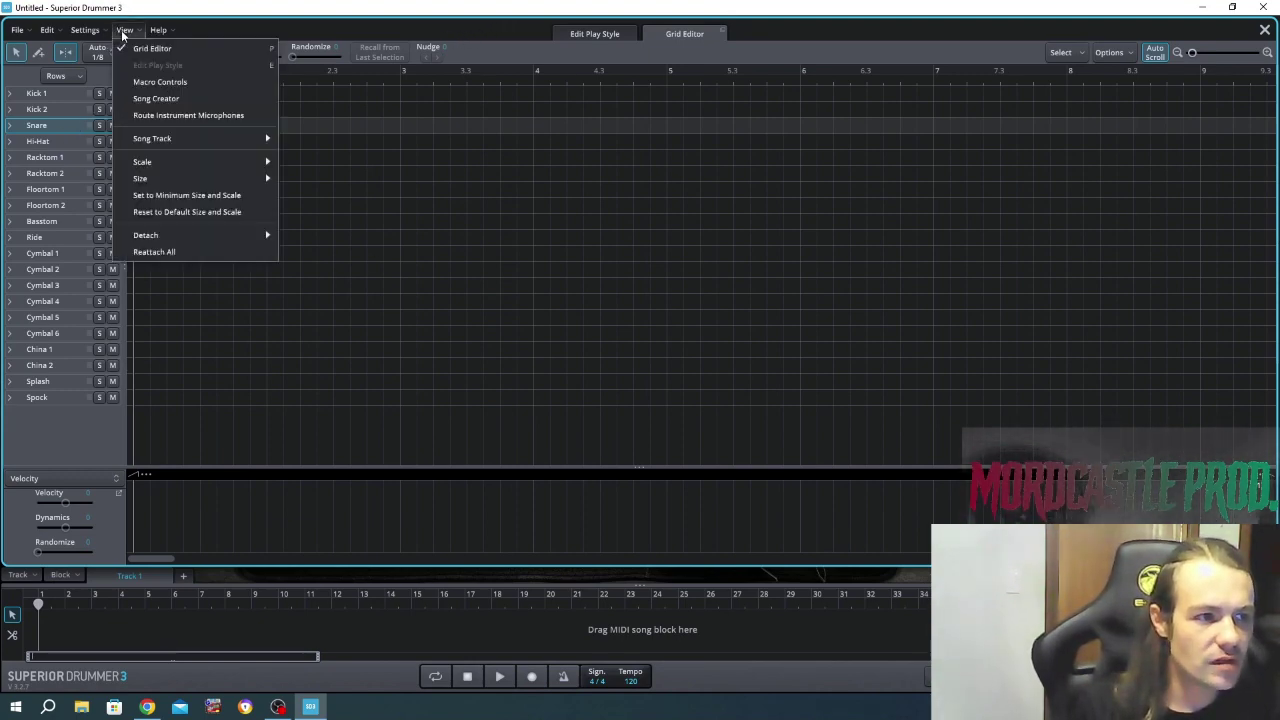
{"action": "left_click", "coordinate": [265, 5]}
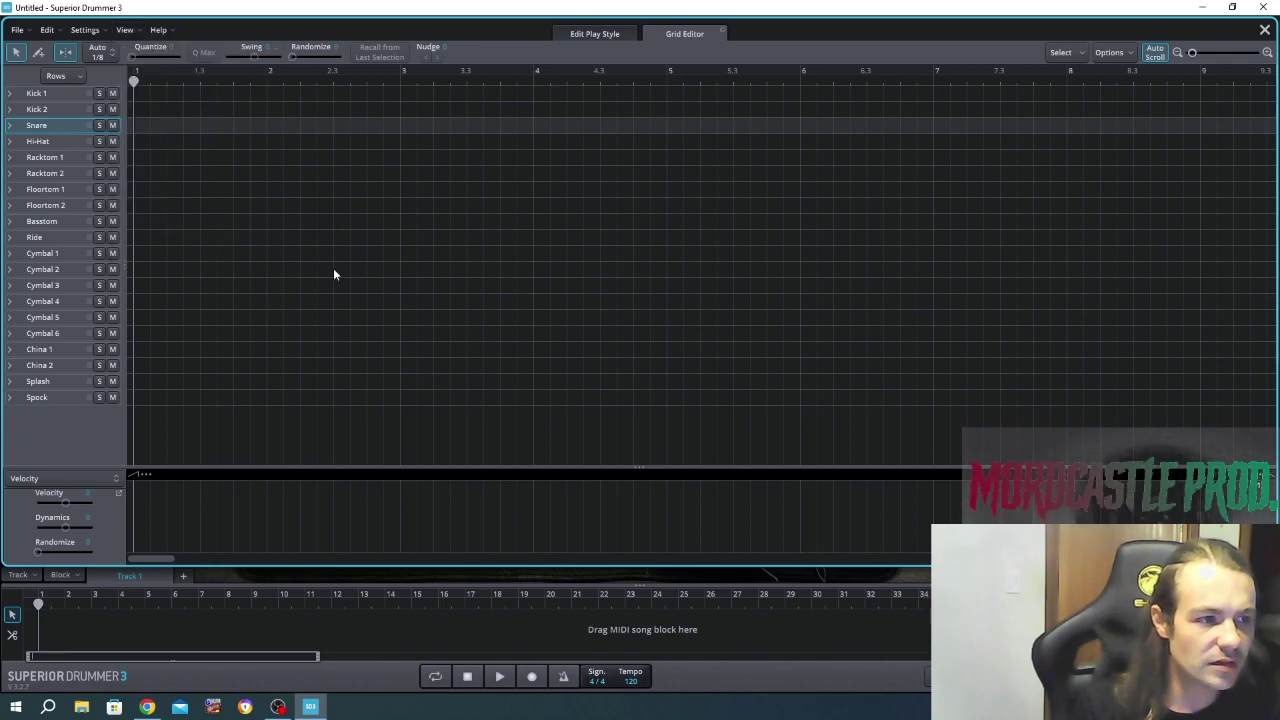
{"action": "double_click", "coordinate": [515, 8]}
{"action": "mouse_move", "coordinate": [527, 15]}
{"action": "left_mouse_down"}
{"action": "mouse_move", "coordinate": [530, 192]}
{"action": "mouse_move", "coordinate": [450, 331]}
{"action": "left_mouse_up"}
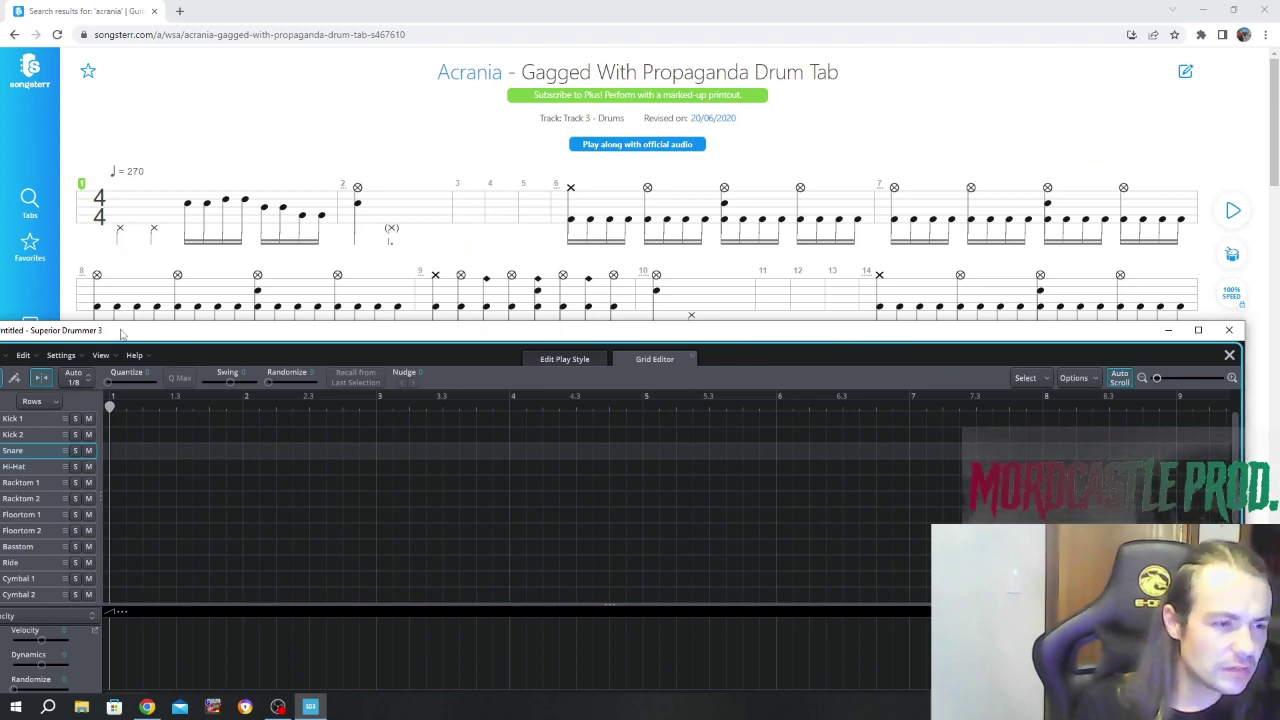
Expand the Hi-Hat articulation rows and reposition the editor beside the drum tab.
{"action": "left_click_drag", "start_coordinate": [123, 335], "coordinate": [141, 272]}
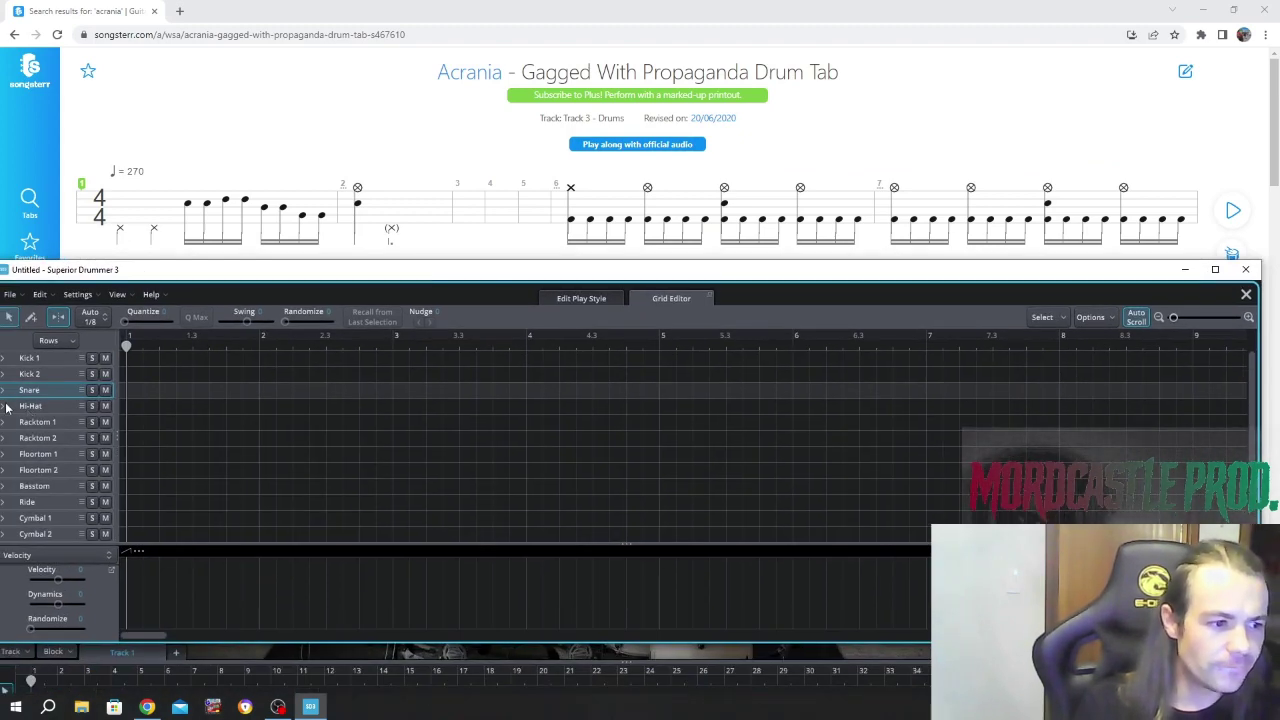
{"action": "left_click", "coordinate": [5, 406]}
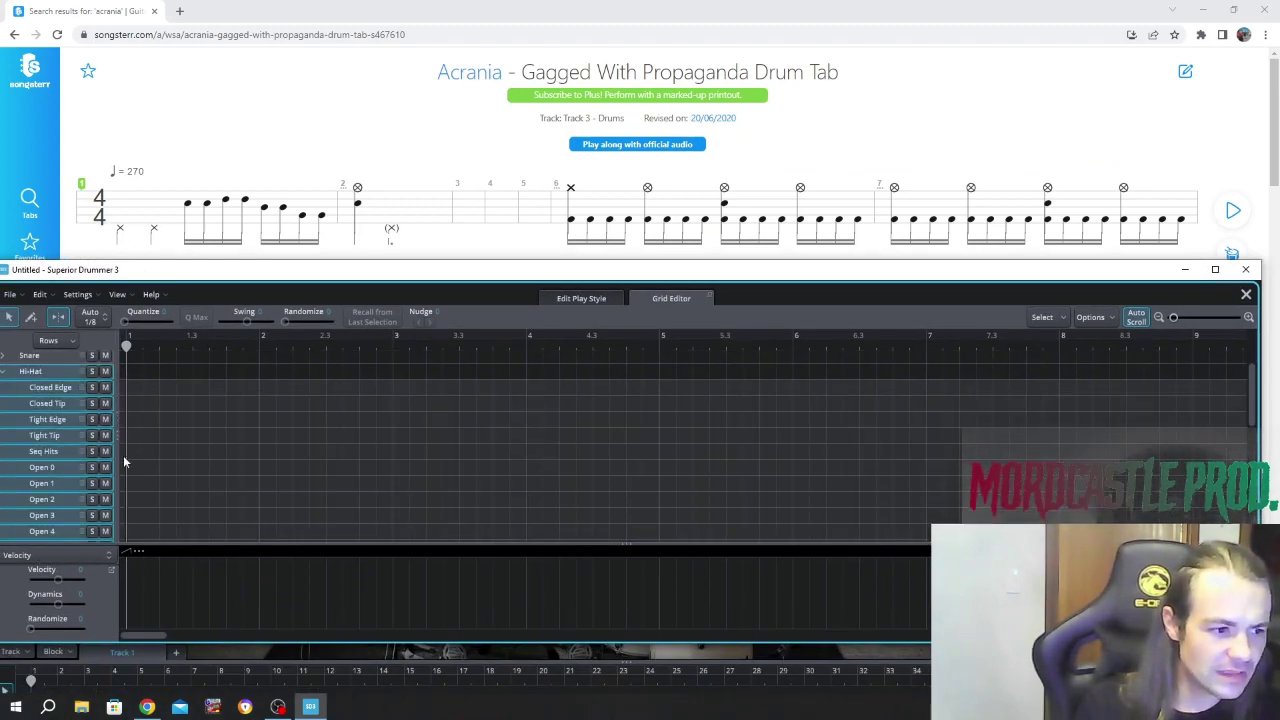
{"action": "scroll", "coordinate": [65, 518], "scroll_direction": "down", "scroll_amount": 3}
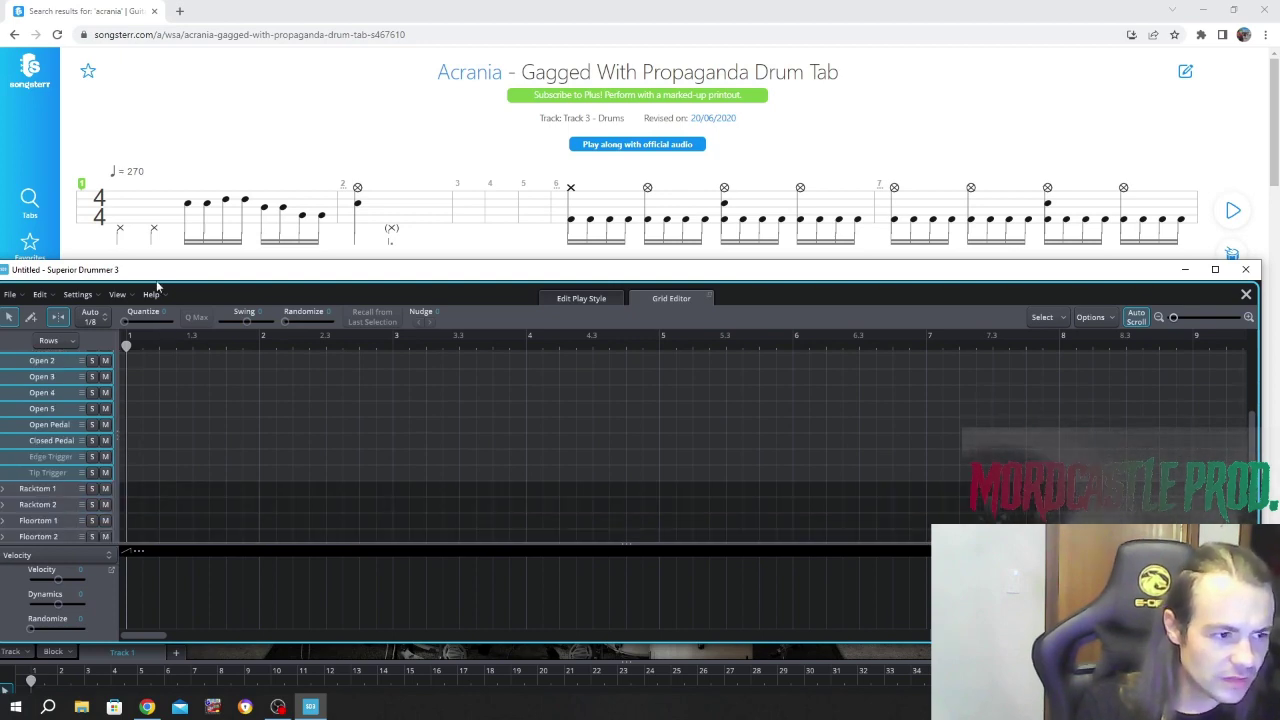
{"action": "left_click_drag", "start_coordinate": [157, 271], "coordinate": [342, 159]}
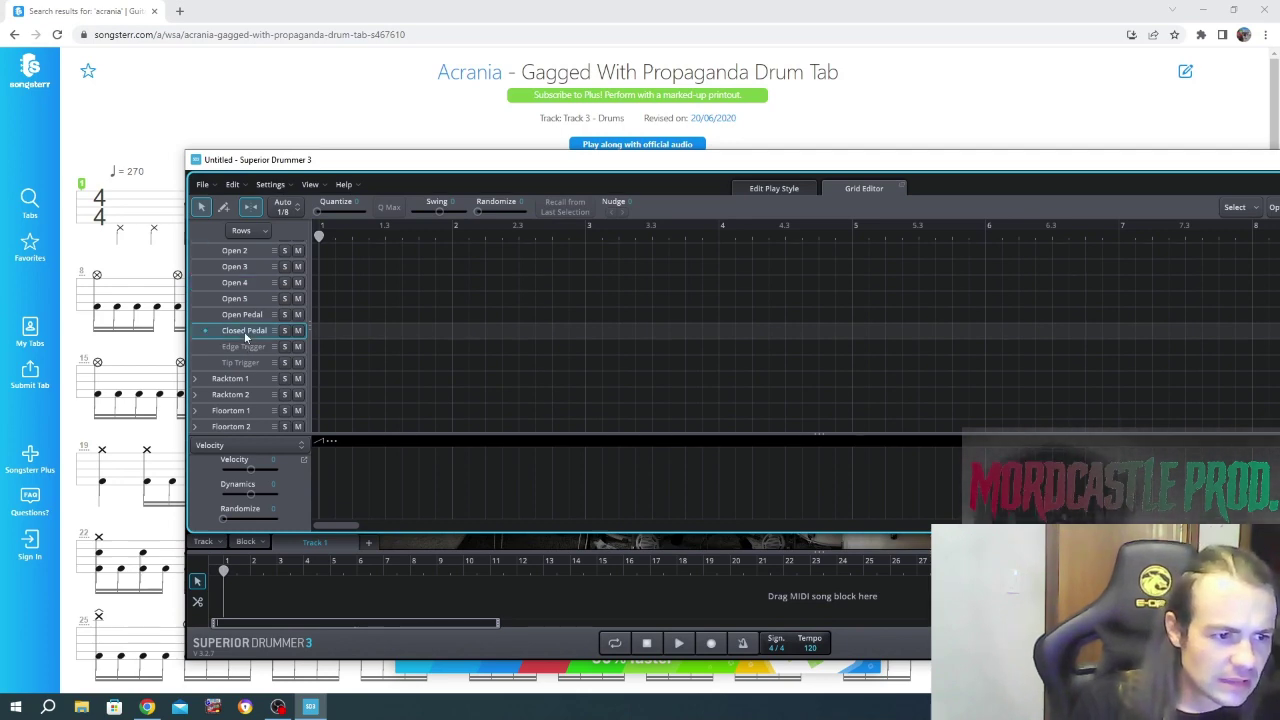
{"action": "scroll", "coordinate": [244, 331], "scroll_direction": "up", "scroll_amount": 2}
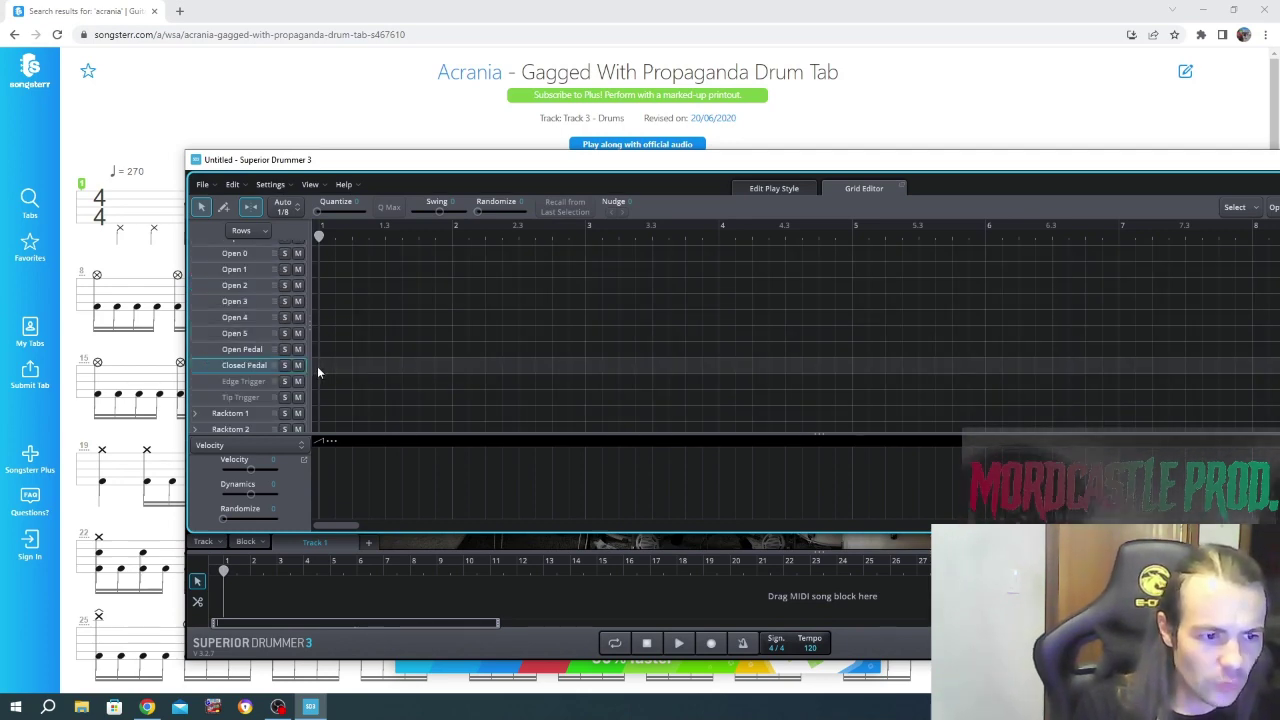
Draw two Closed Pedal hi-hat notes at bar 1 with the Draw tool.
{"action": "left_click", "coordinate": [223, 208]}
{"action": "left_click", "coordinate": [321, 367]}
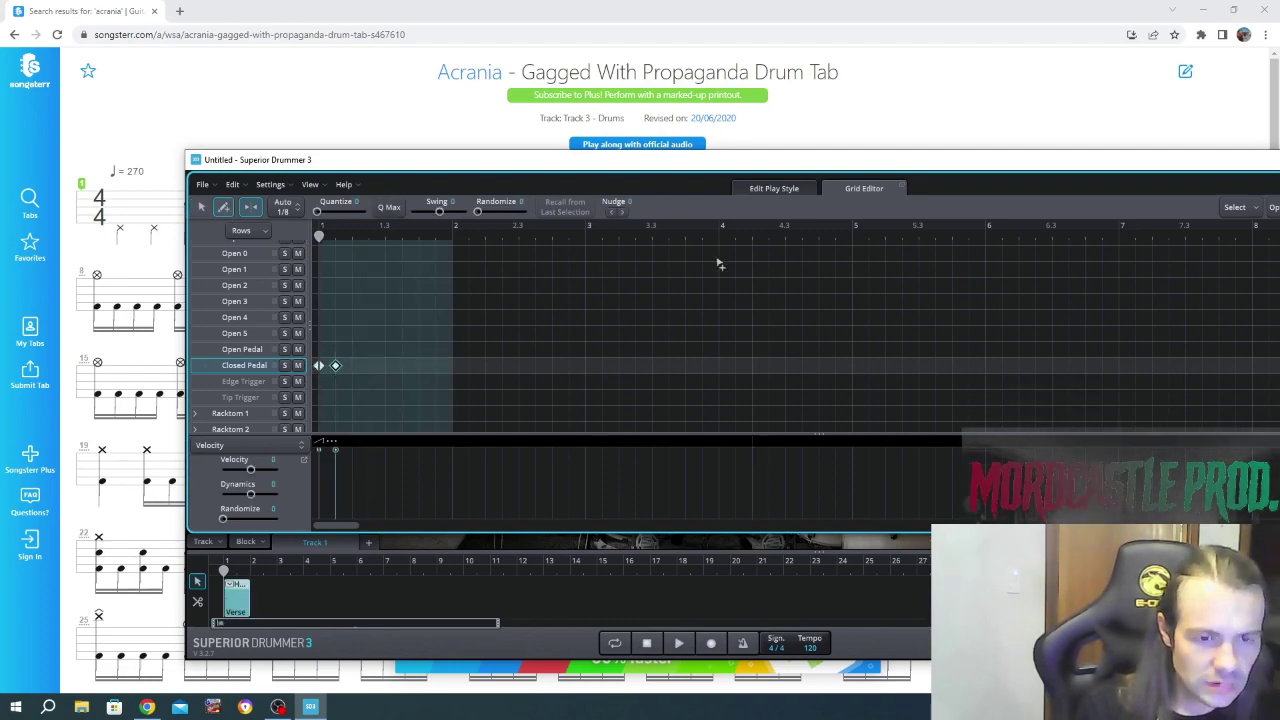
{"action": "mouse_move", "coordinate": [390, 160]}
{"action": "left_mouse_down"}
{"action": "mouse_move", "coordinate": [120, 6]}
{"action": "mouse_move", "coordinate": [298, 129]}
{"action": "left_mouse_up"}
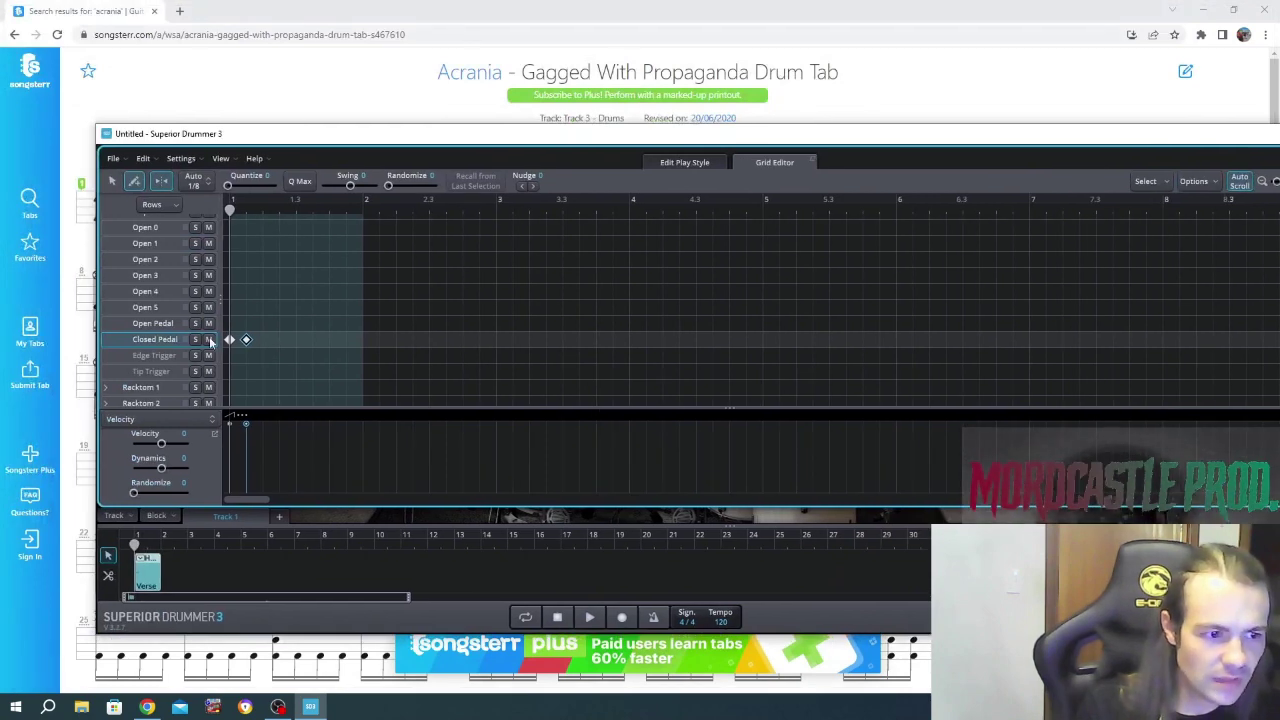
{"action": "left_click", "coordinate": [159, 340]}
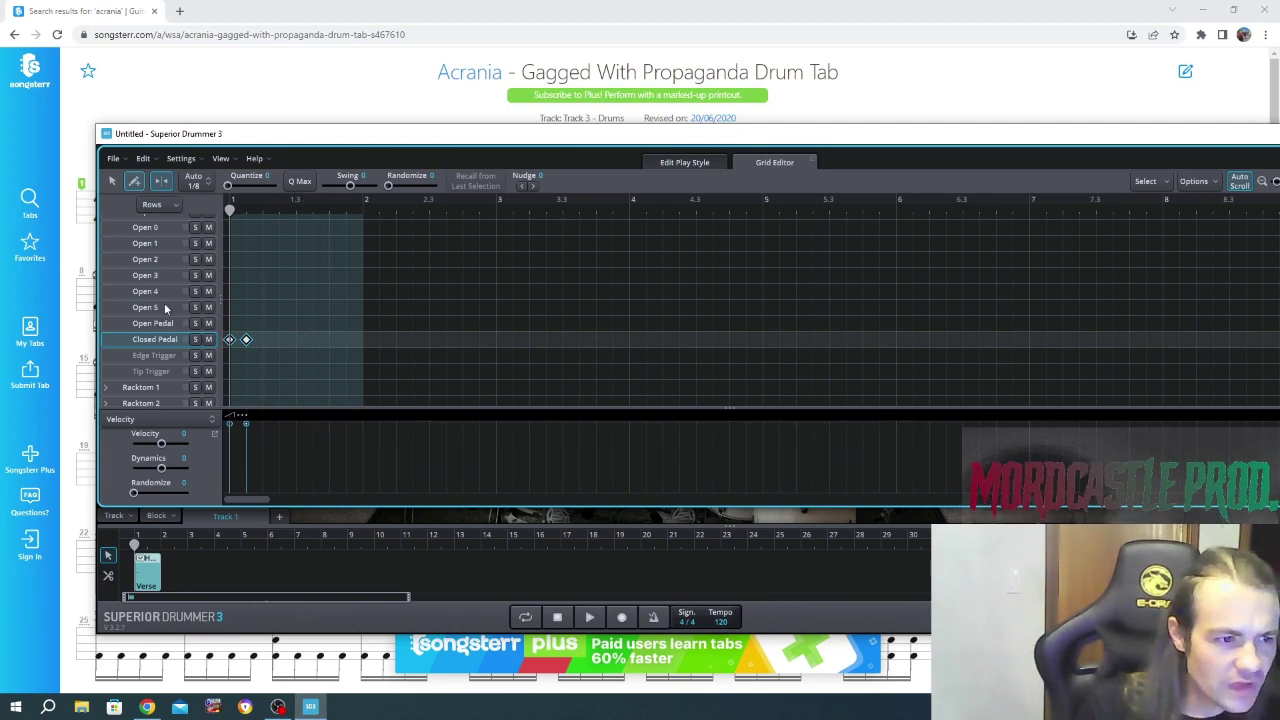
{"action": "scroll", "coordinate": [168, 309], "scroll_direction": "up", "scroll_amount": 3}
{"action": "left_click", "coordinate": [105, 237]}
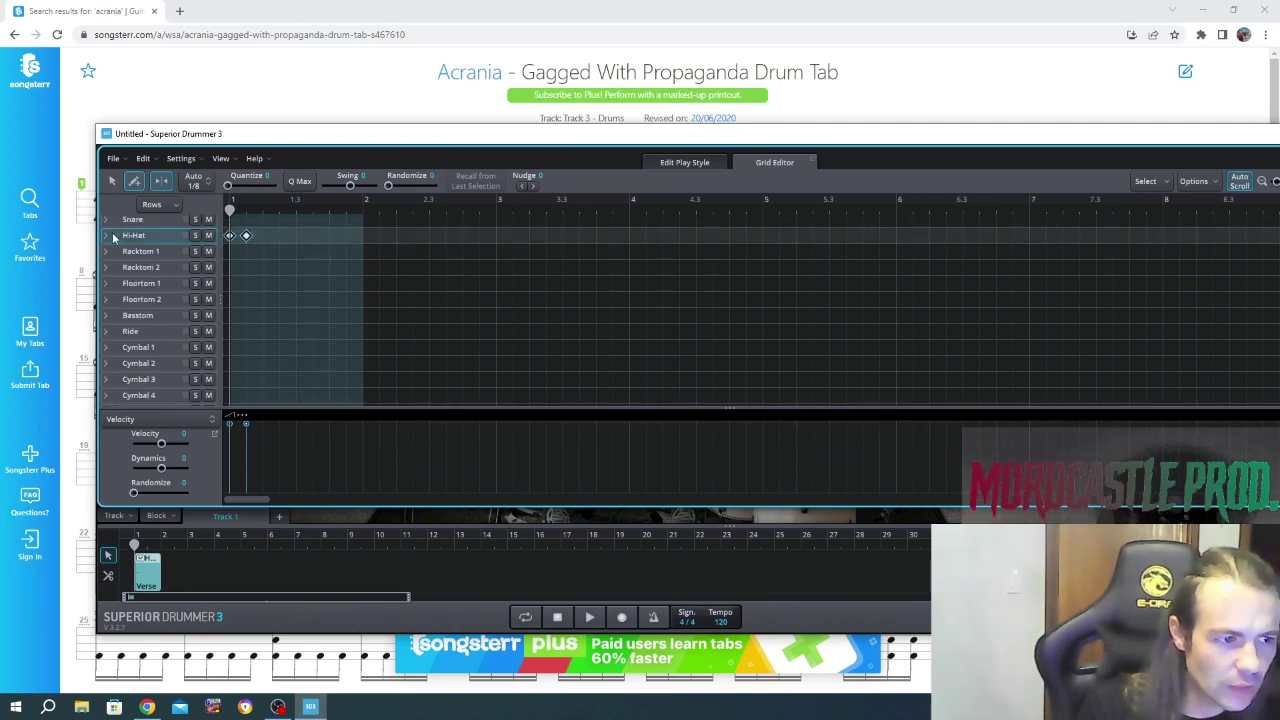
Sketch trial snare and Racktom notes, then remove them again.
{"action": "left_click", "coordinate": [263, 219]}
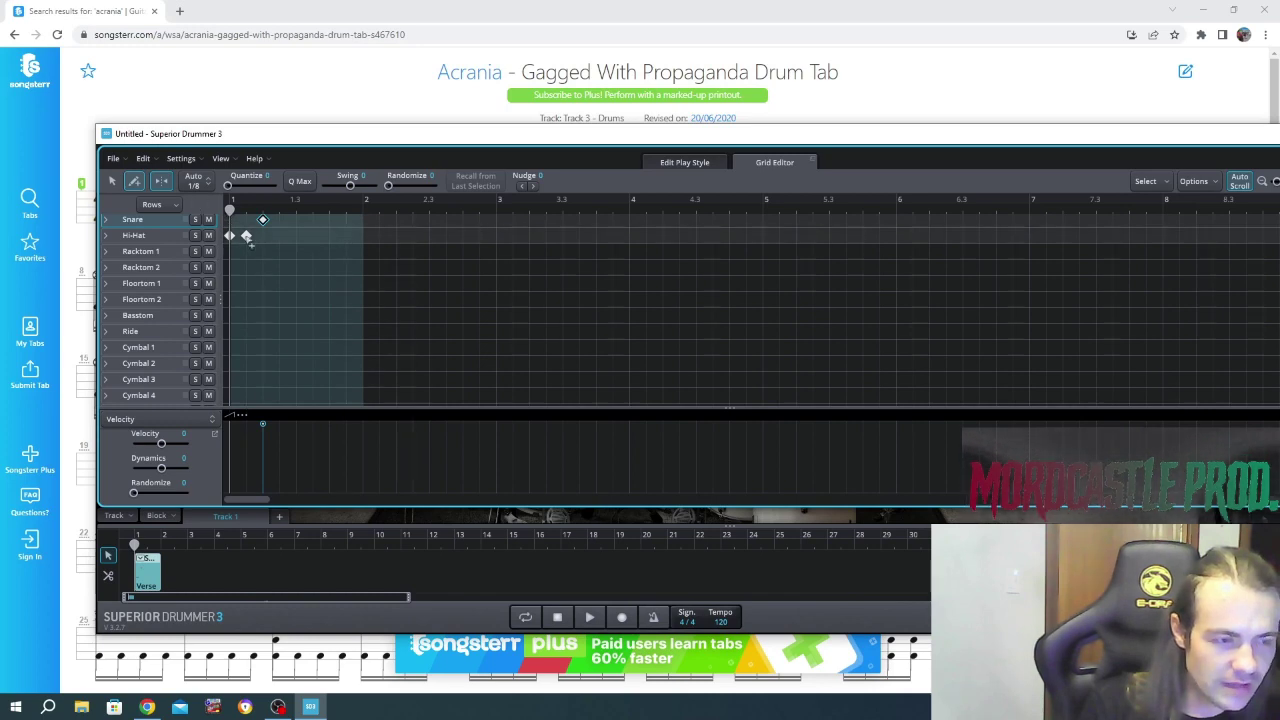
{"action": "left_click", "coordinate": [280, 220]}
{"action": "left_click", "coordinate": [296, 235]}
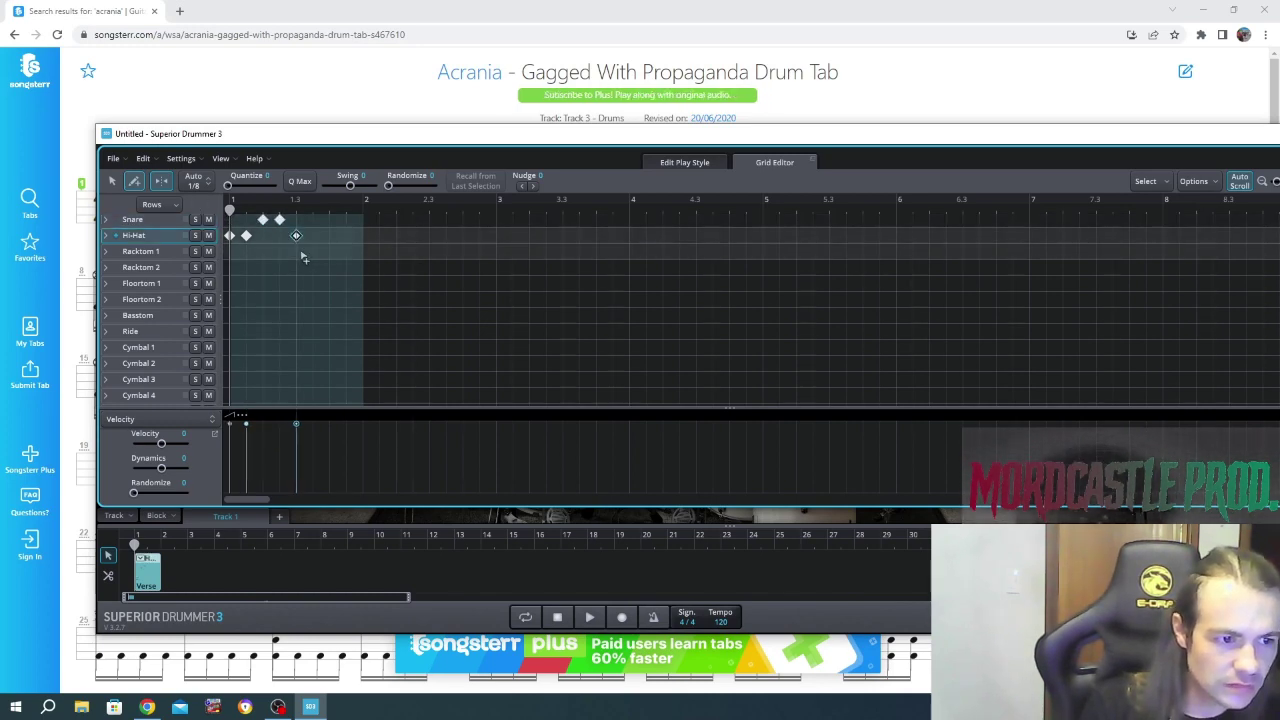
{"action": "mouse_move", "coordinate": [296, 235]}
{"action": "left_mouse_down"}
{"action": "mouse_move", "coordinate": [296, 267]}
{"action": "mouse_move", "coordinate": [298, 255]}
{"action": "left_mouse_up"}
{"action": "left_click", "coordinate": [313, 254]}
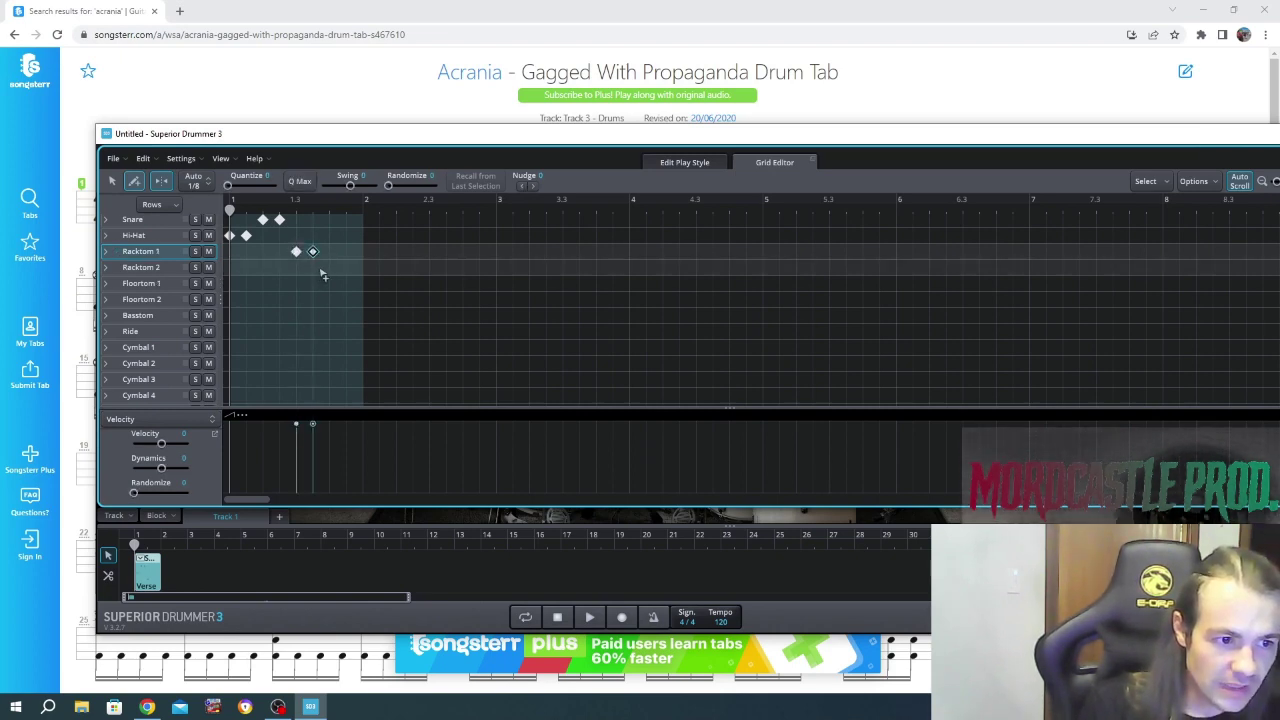
{"action": "left_click", "coordinate": [329, 267]}
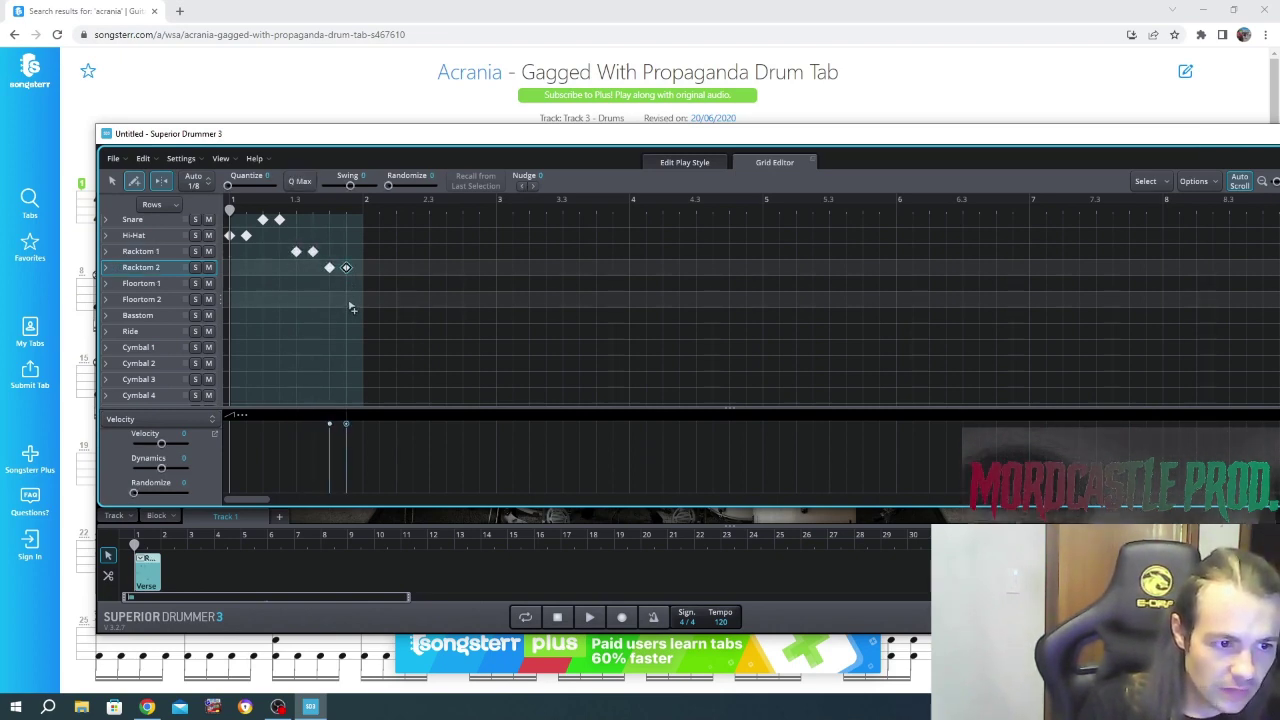
{"action": "left_click", "coordinate": [346, 300]}
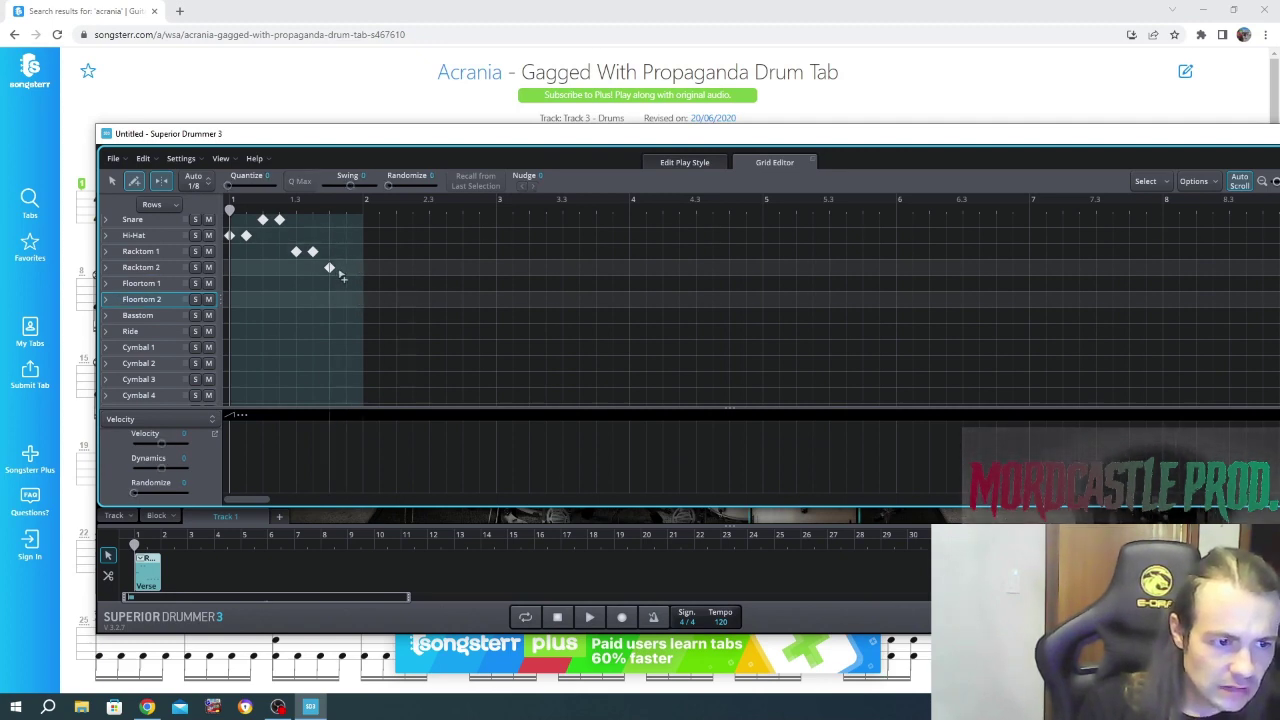
{"action": "left_click", "coordinate": [330, 268]}
{"action": "left_click", "coordinate": [296, 252]}
{"action": "left_click", "coordinate": [279, 219]}
Set the grid to 1/16 and draw paired Snare, Racktom 1, Floortom 1 and Basstom notes.
{"action": "left_click", "coordinate": [198, 190]}
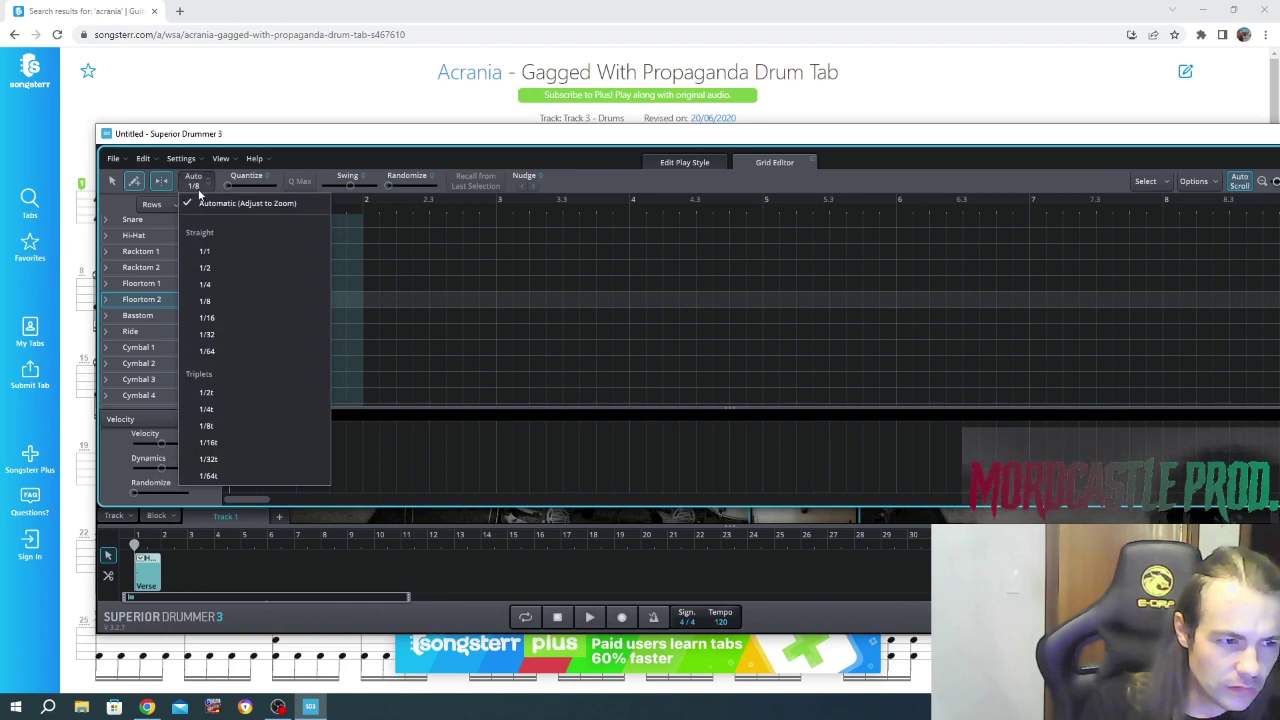
{"action": "left_click", "coordinate": [226, 318]}
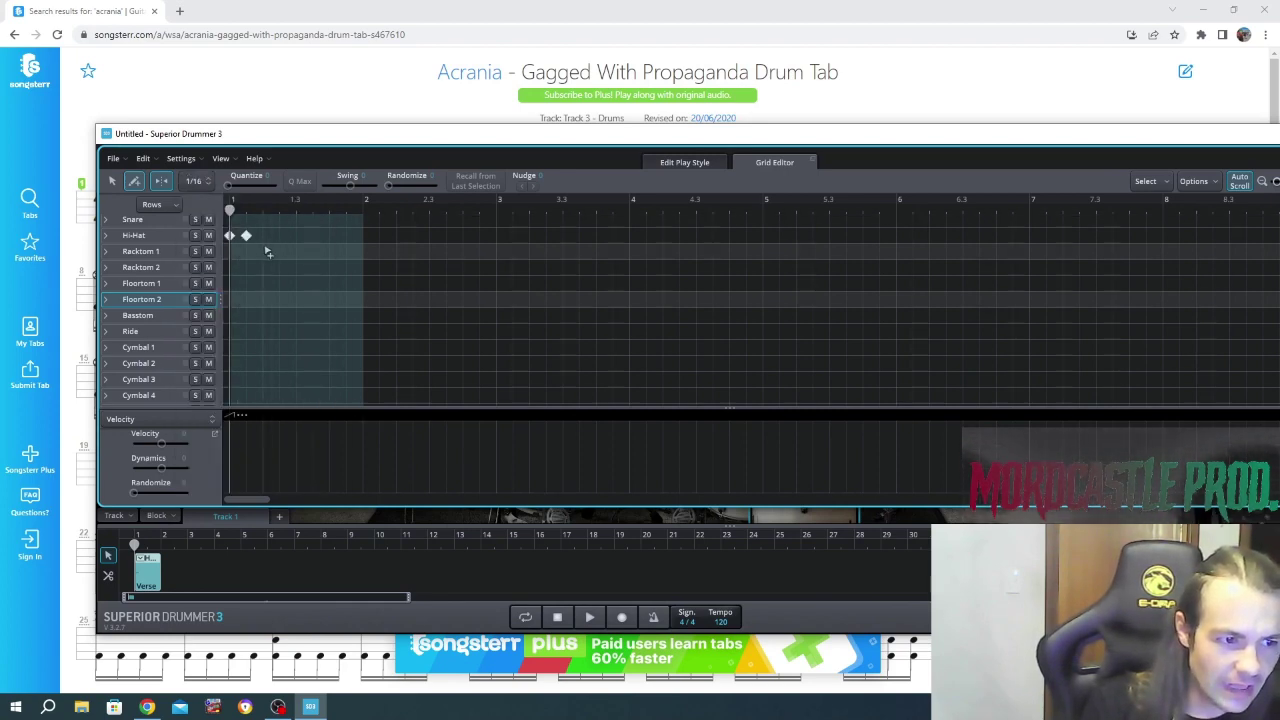
{"action": "left_click", "coordinate": [262, 219]}
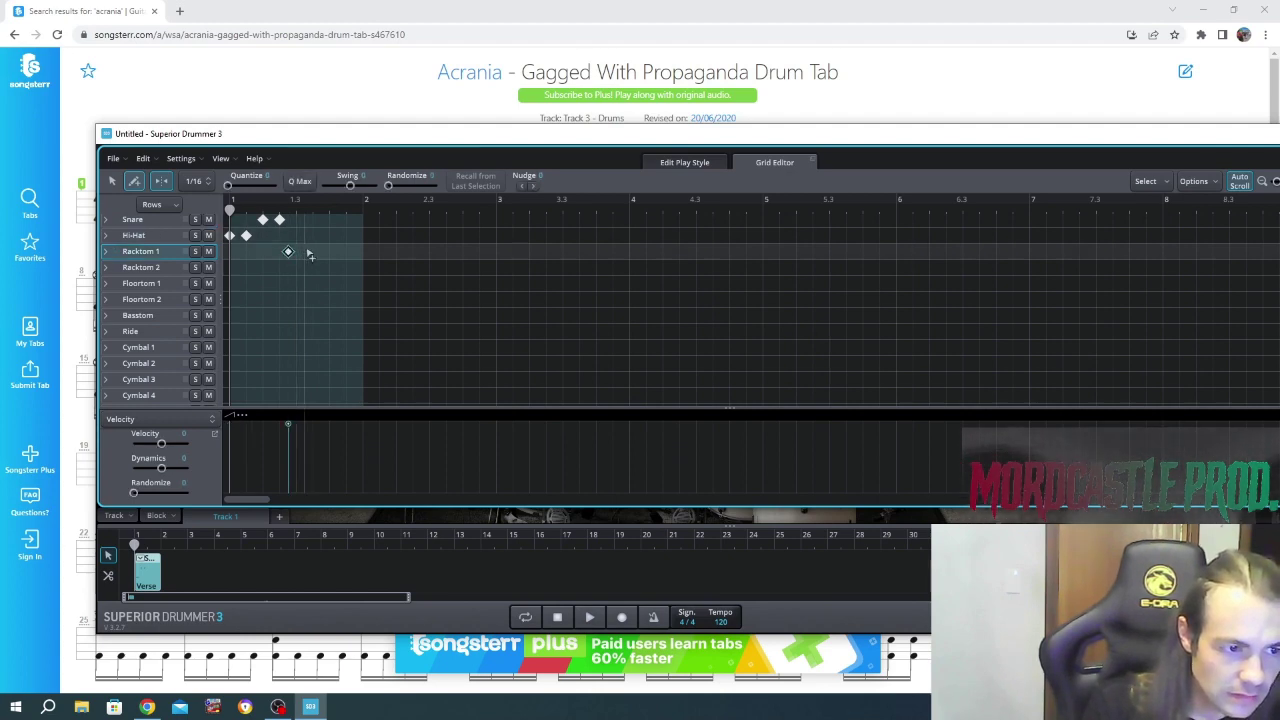
{"action": "left_click", "coordinate": [304, 251]}
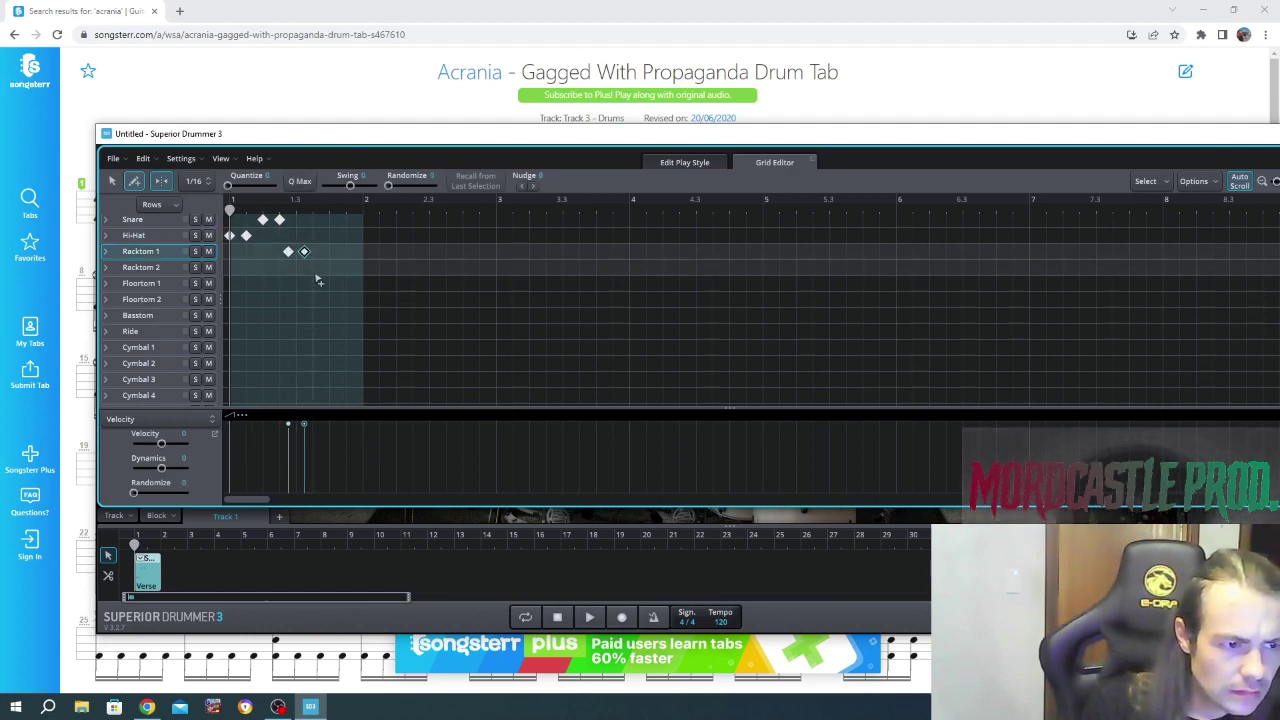
{"action": "left_click", "coordinate": [313, 284]}
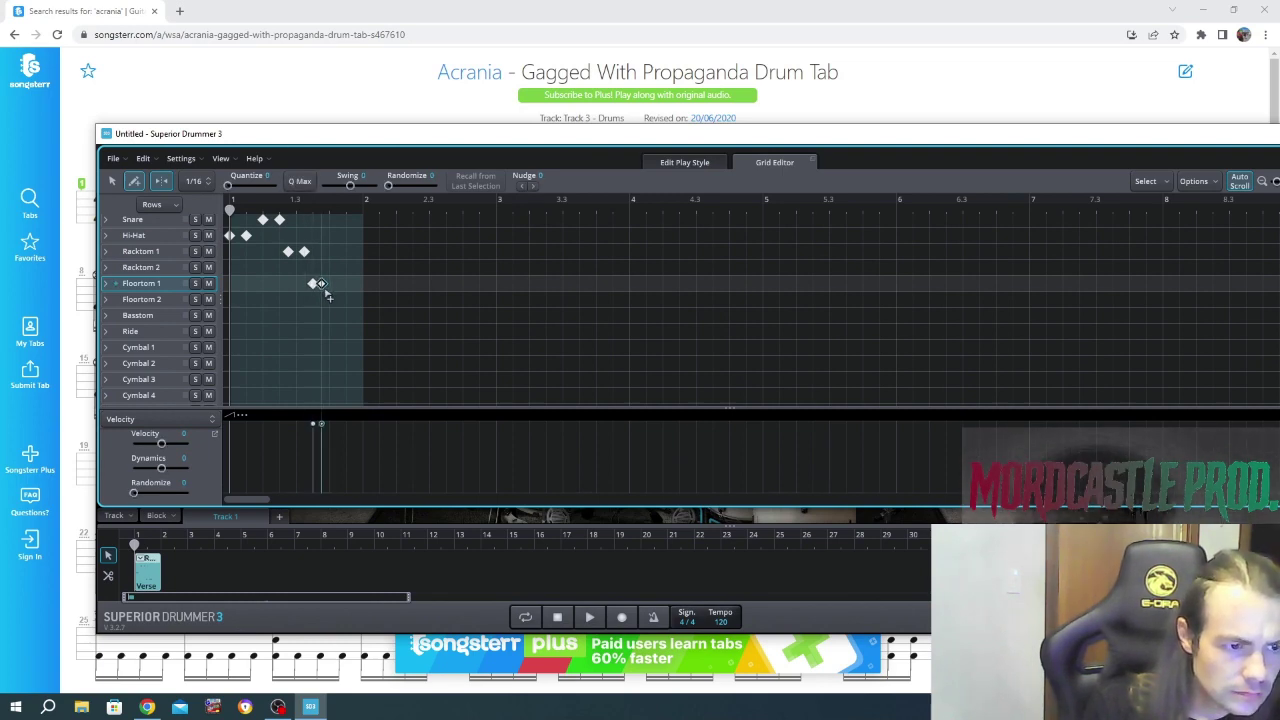
{"action": "left_click", "coordinate": [329, 284]}
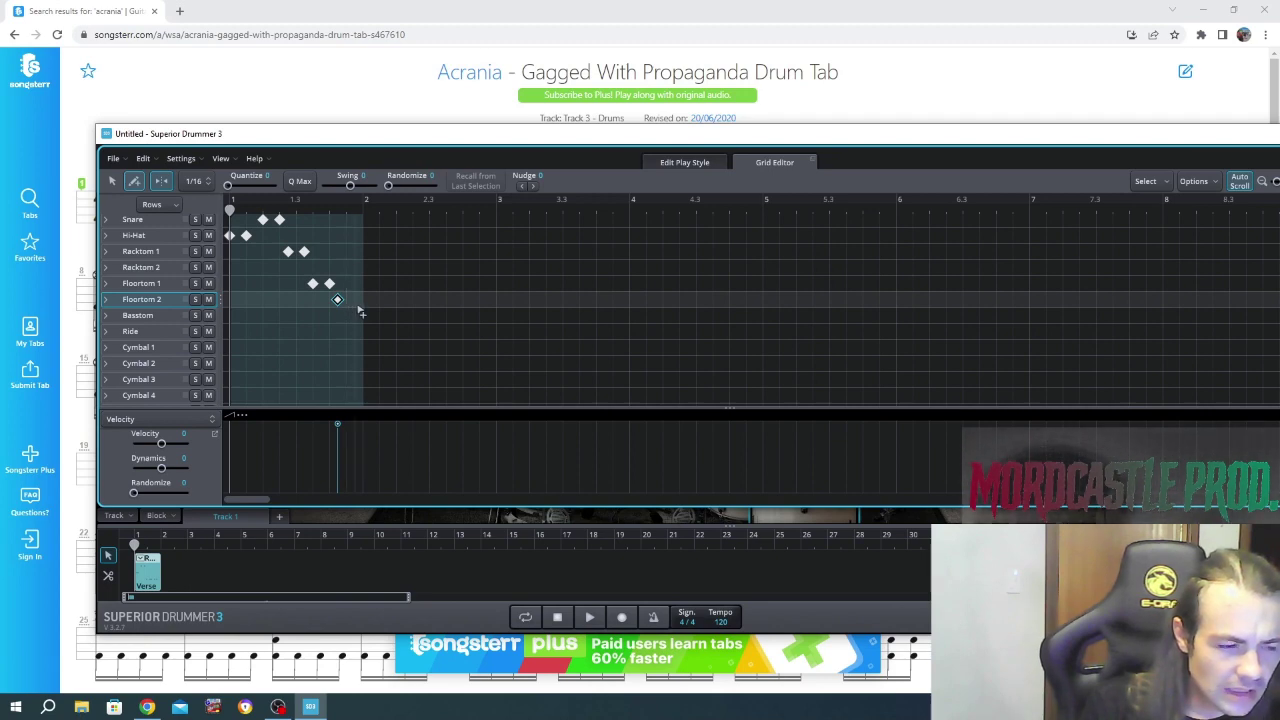
{"action": "left_click", "coordinate": [337, 300]}
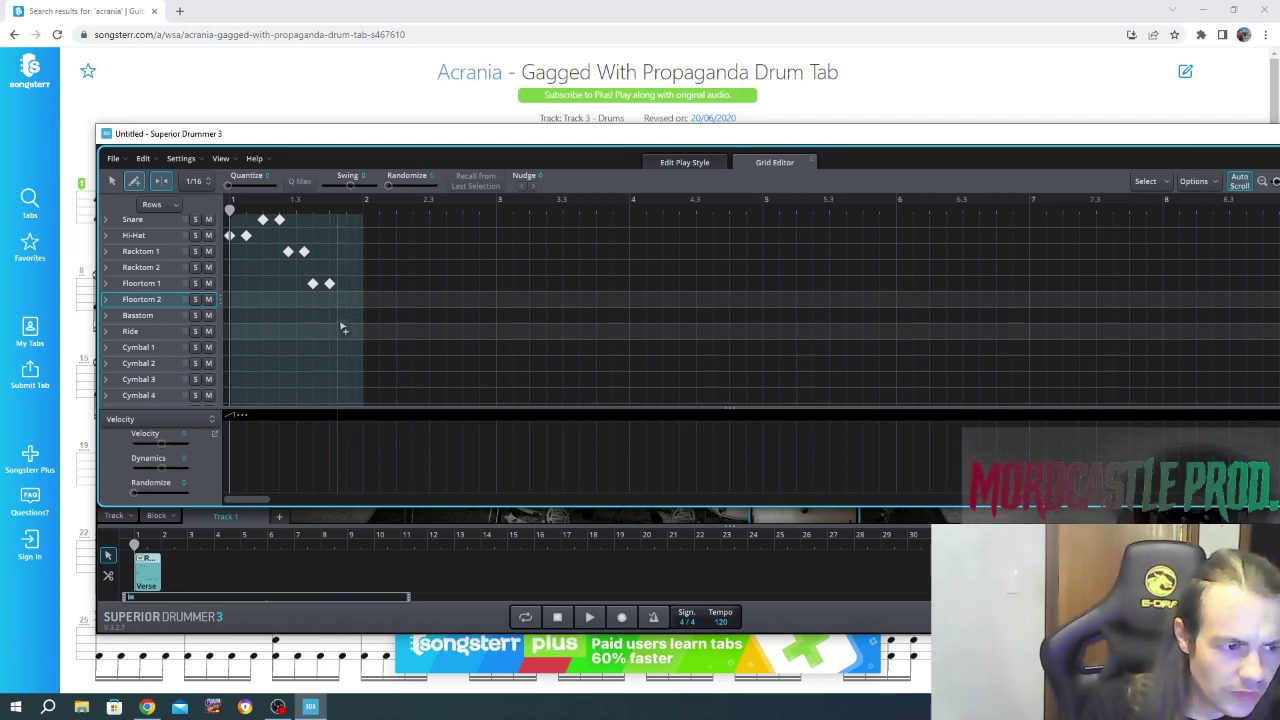
{"action": "left_click", "coordinate": [338, 316]}
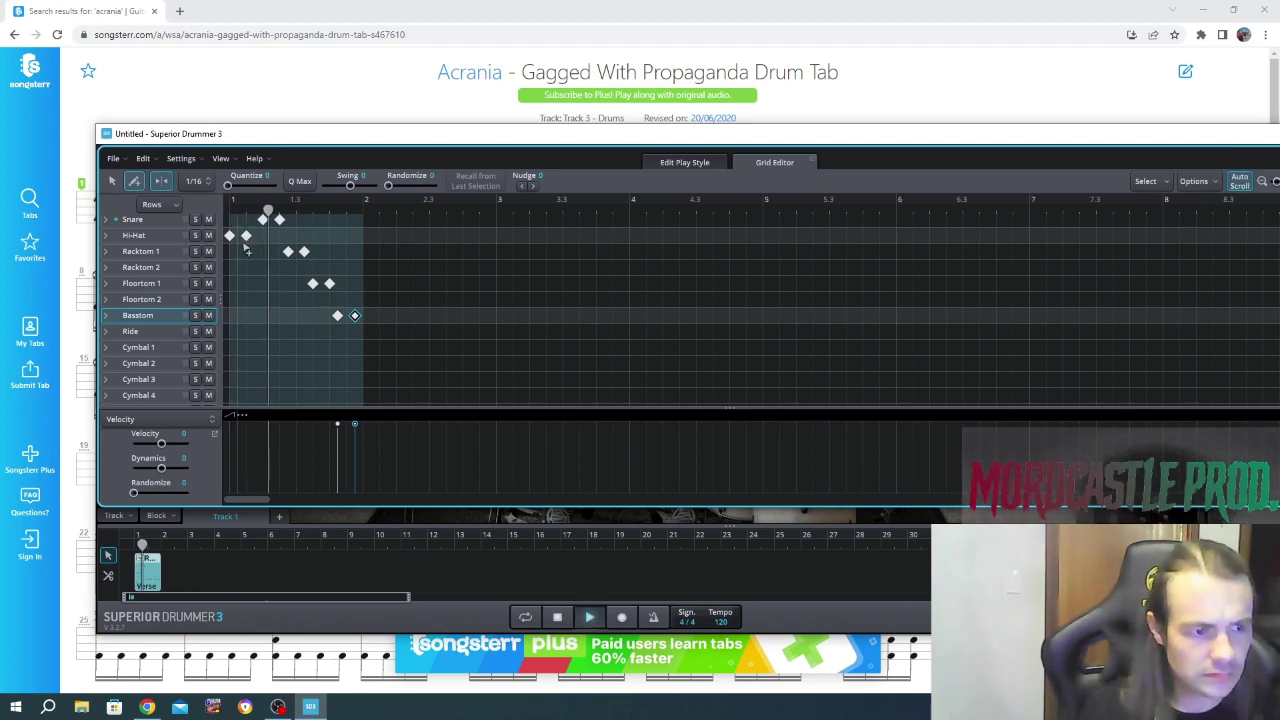
Set the song tempo to 270 and play the fill back twice.
{"action": "left_click", "coordinate": [721, 621]}
{"action": "type", "text": "2"}
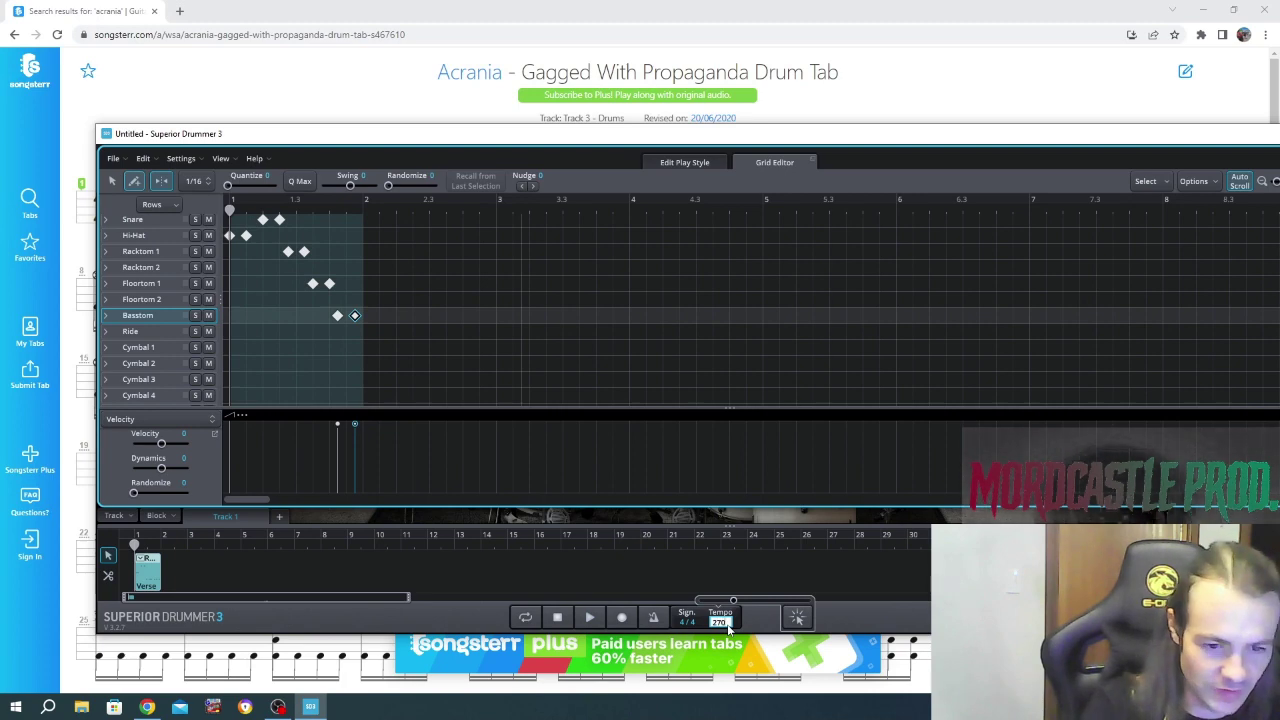
{"action": "key", "text": "Return"}
{"action": "key", "text": "space"}
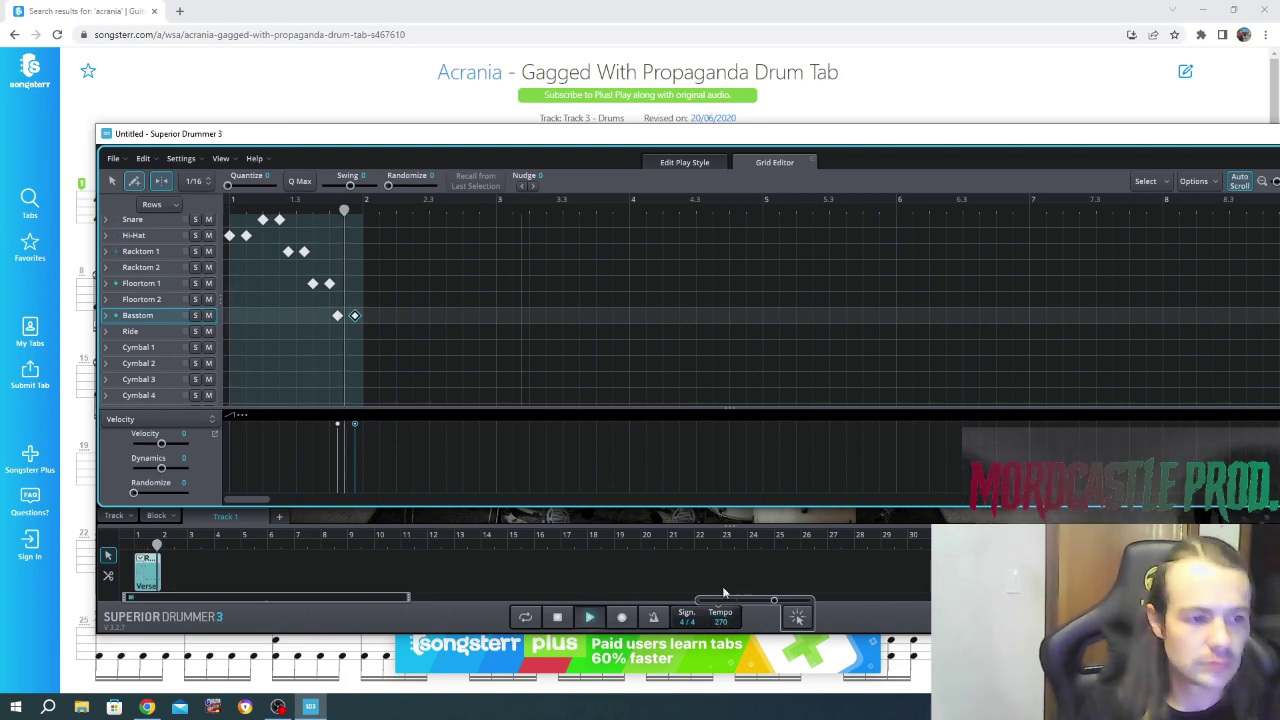
{"action": "key", "text": "space"}
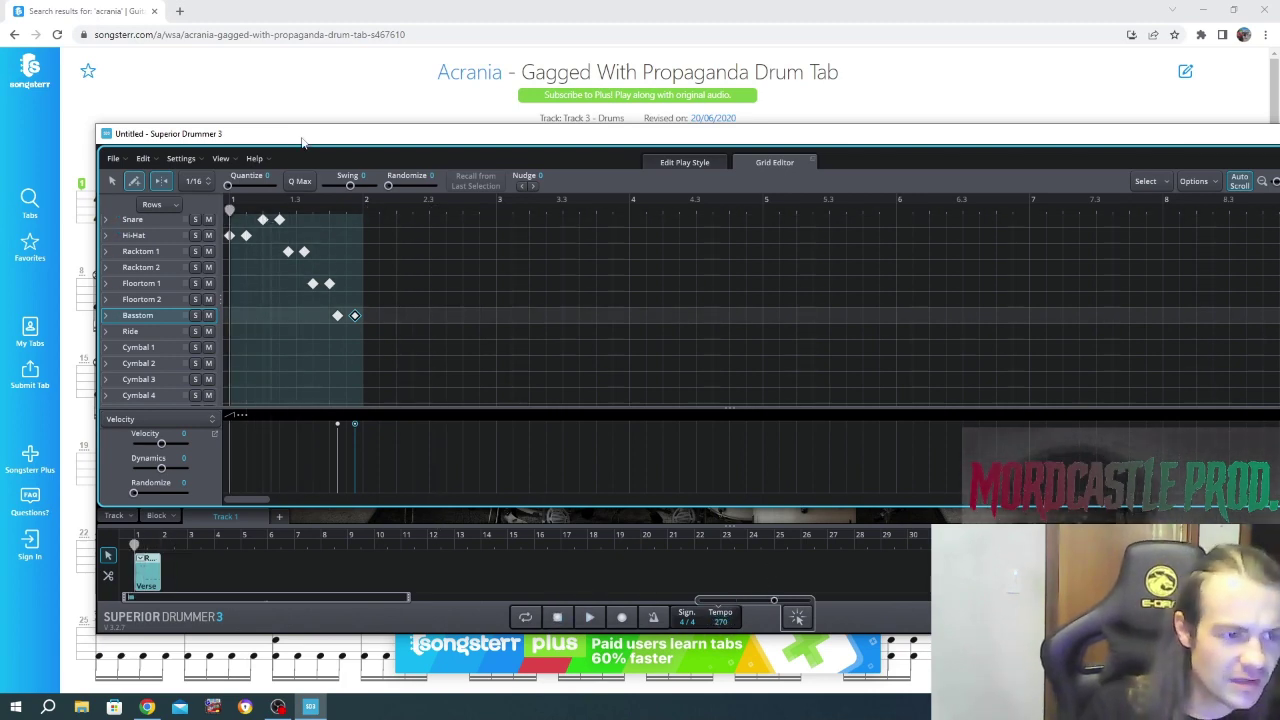
Compare against the Songsterr tab from bar 1, then remove the second snare note.
{"action": "key", "text": "super+Down"}
{"action": "left_click", "coordinate": [117, 226]}
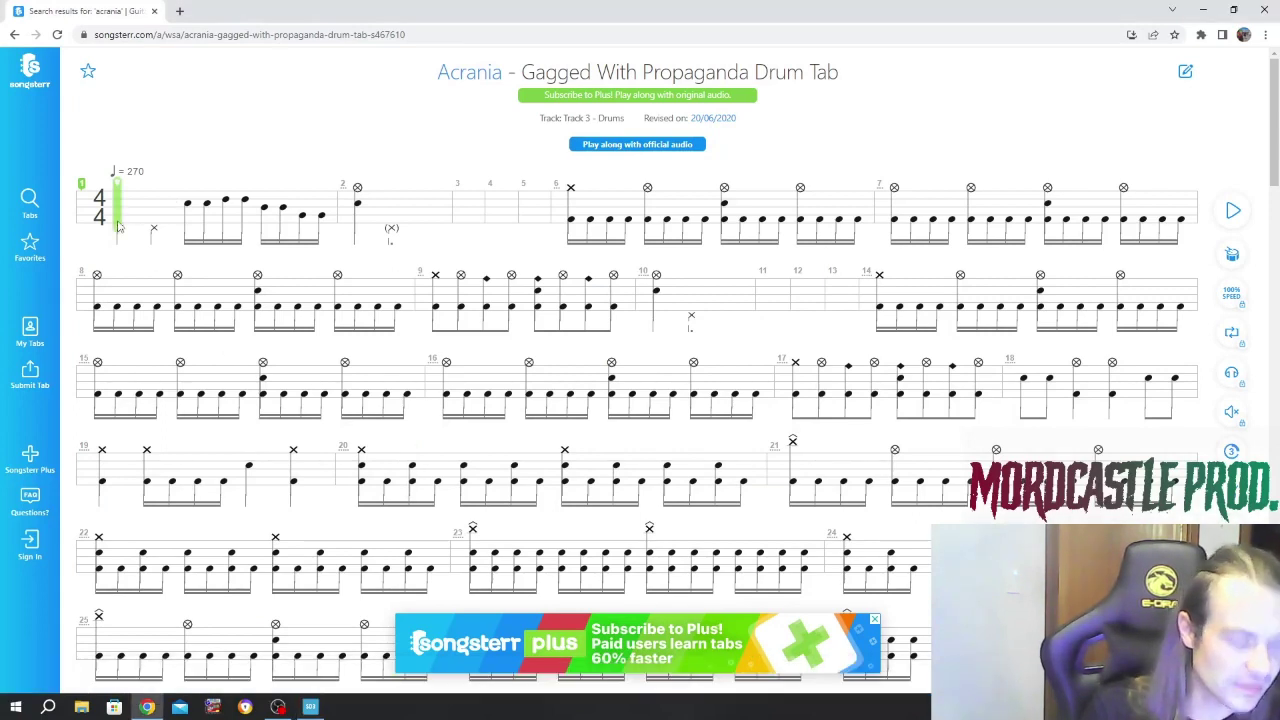
{"action": "key", "text": "space"}
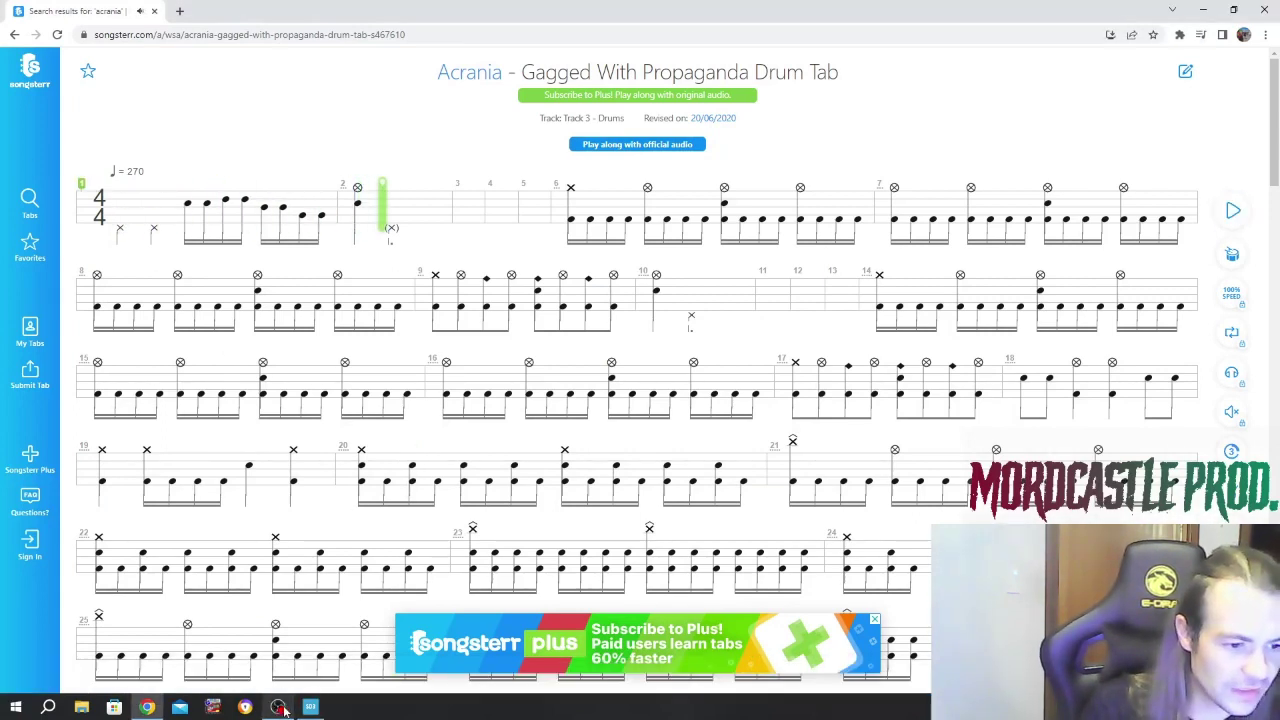
{"action": "left_click", "coordinate": [310, 707]}
{"action": "left_click", "coordinate": [208, 151]}
Tighten the fill's snare, Racktom 1, Floortom 1 and Basstom notes, then play it back.
{"action": "left_click", "coordinate": [199, 149]}
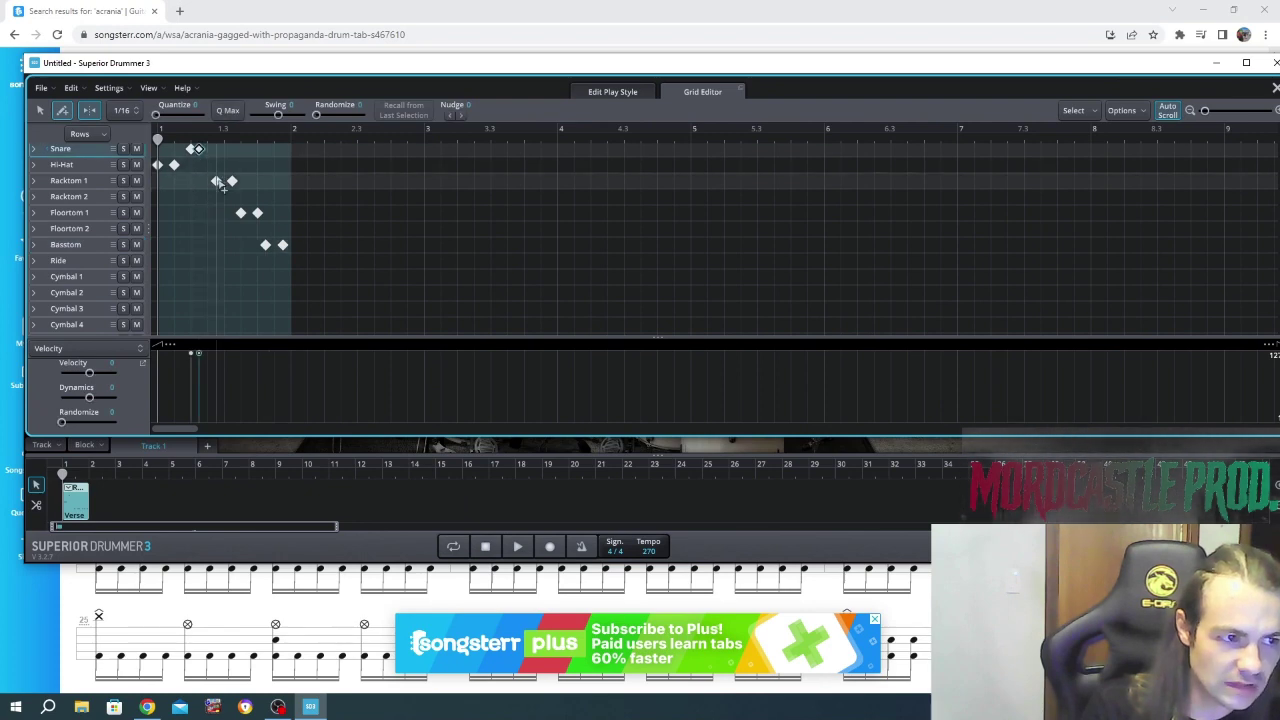
{"action": "left_click", "coordinate": [216, 180]}
{"action": "left_click", "coordinate": [232, 181]}
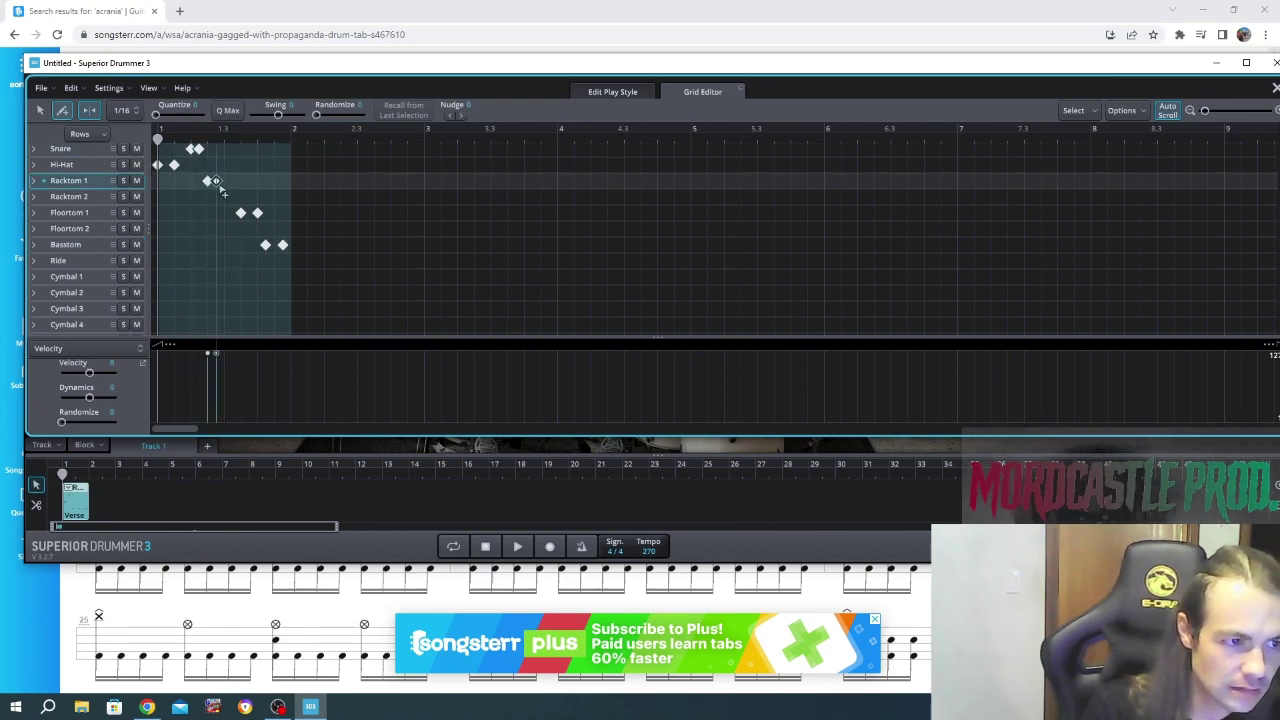
{"action": "left_click", "coordinate": [240, 213]}
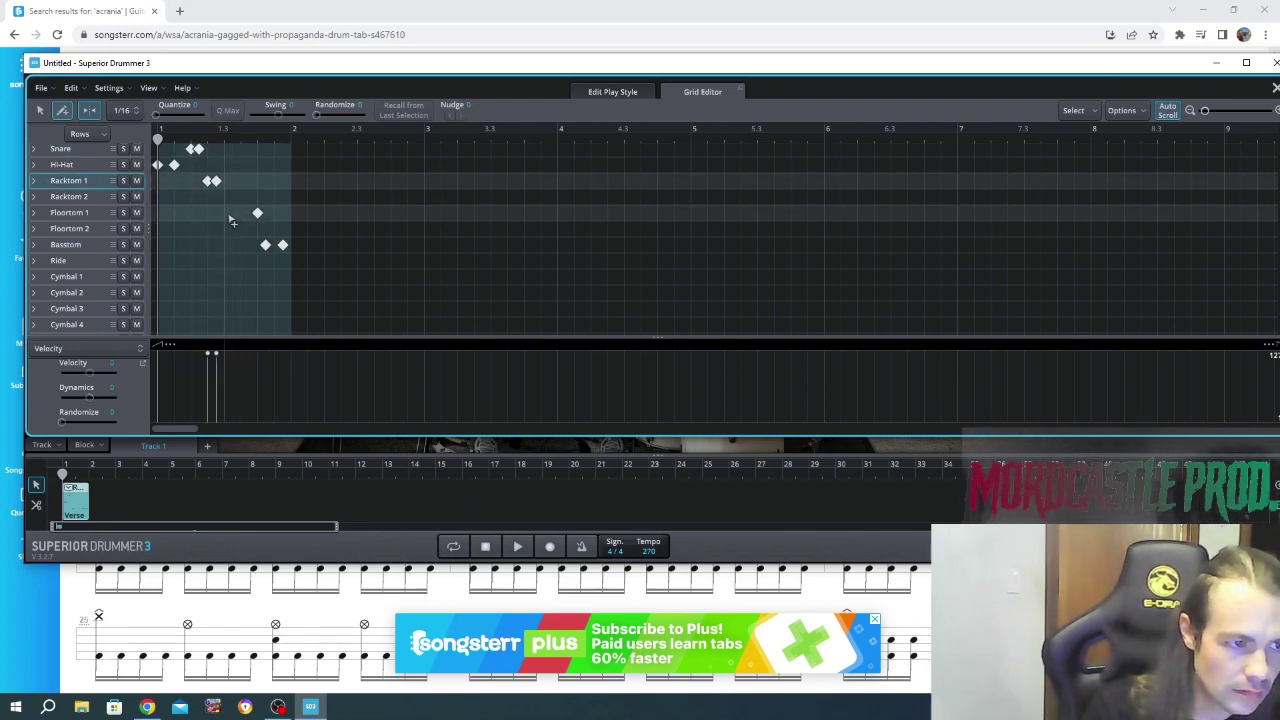
{"action": "left_click", "coordinate": [224, 213]}
{"action": "left_click", "coordinate": [240, 213]}
{"action": "left_click", "coordinate": [265, 245]}
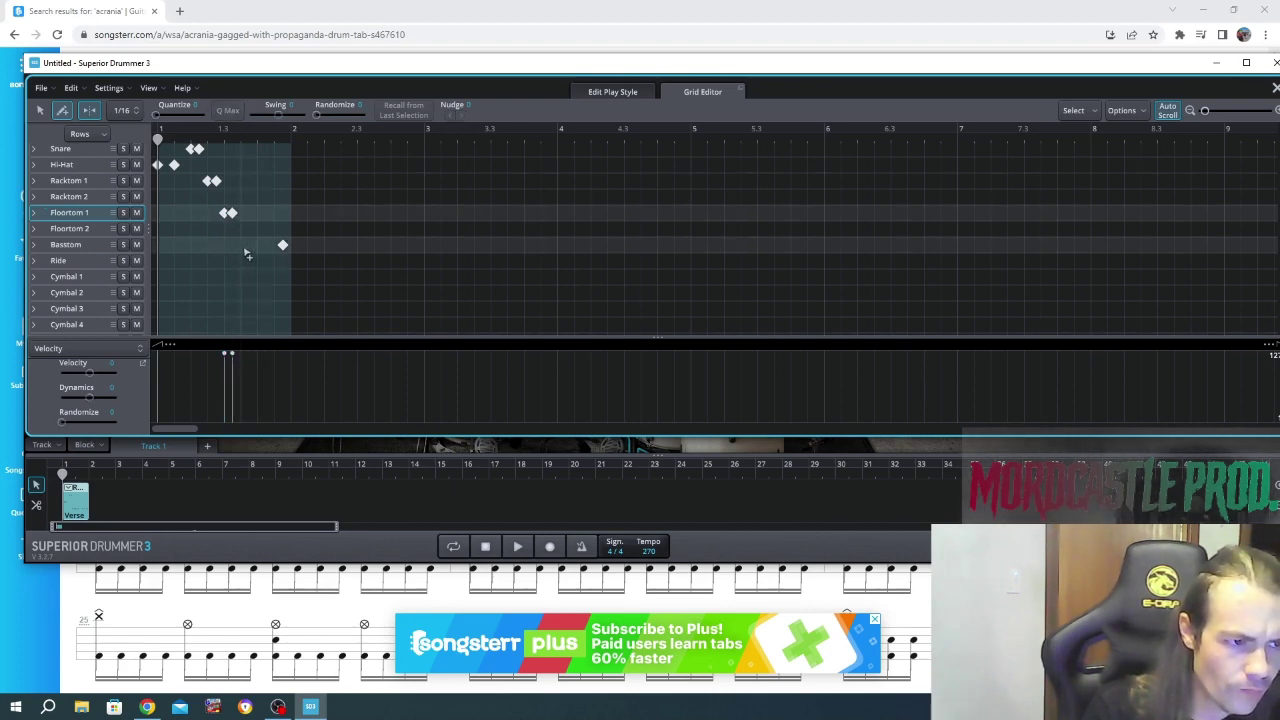
{"action": "left_click", "coordinate": [249, 250]}
{"action": "left_click", "coordinate": [282, 245]}
{"action": "left_click", "coordinate": [249, 245]}
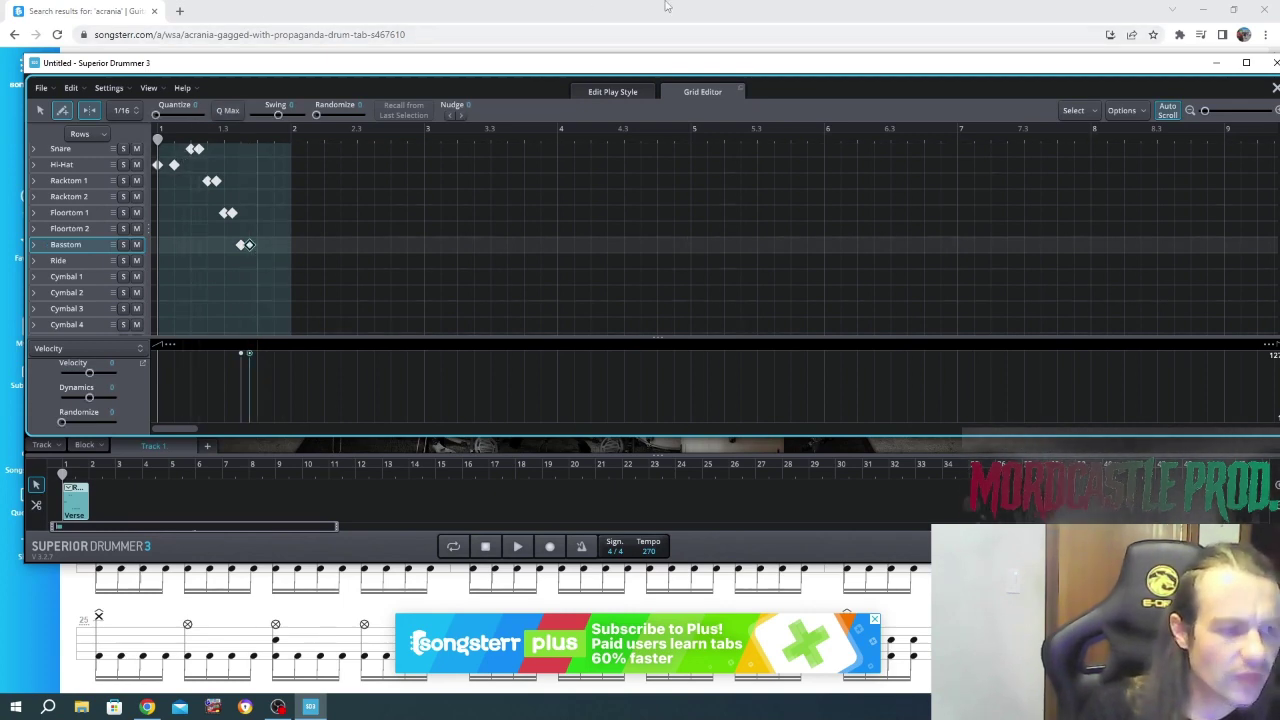
{"action": "key", "text": "space"}
{"action": "key", "text": "space"}
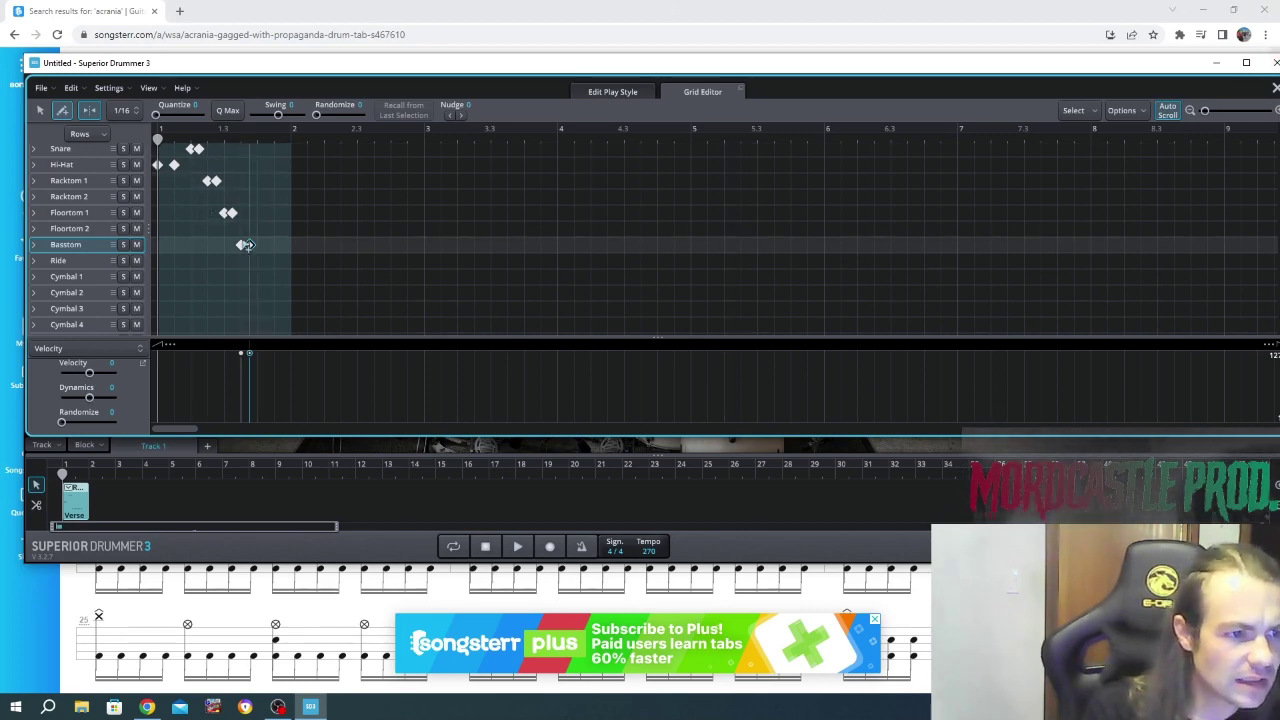
Box-select the fill's snare and hi-hat notes with the arrow tool and return to Songsterr.
{"action": "left_click", "coordinate": [39, 111]}
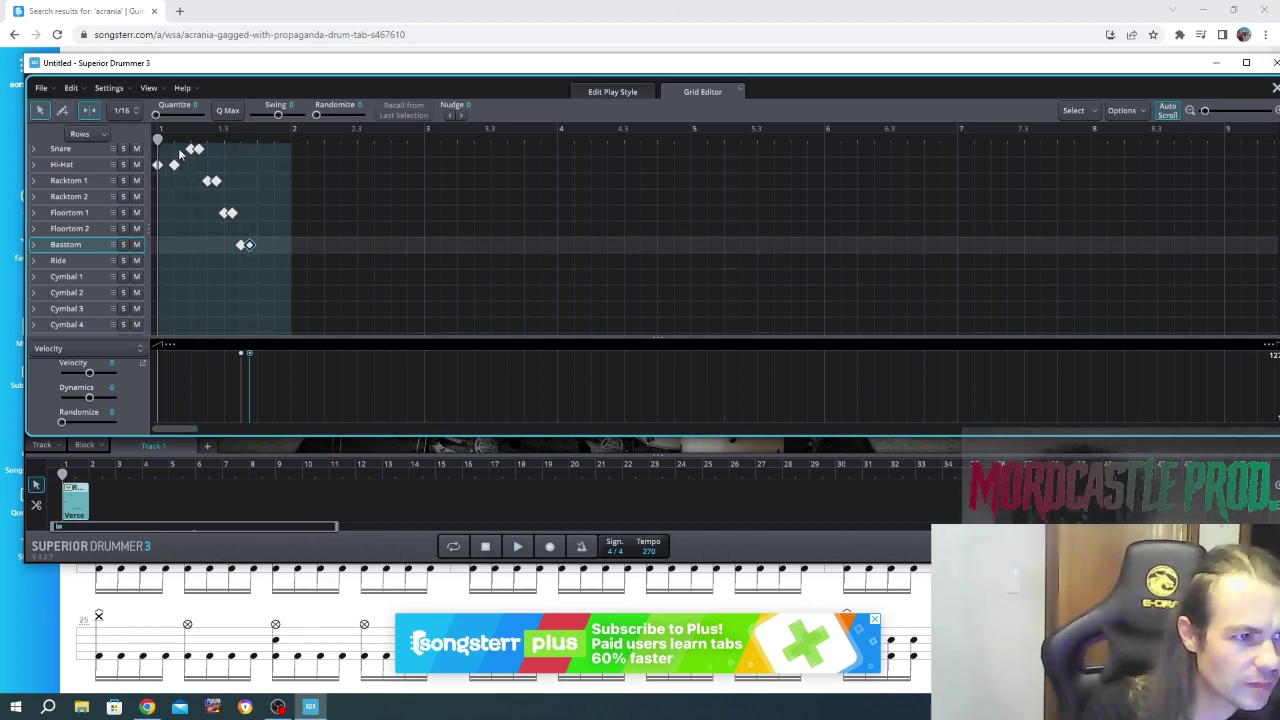
{"action": "left_click_drag", "start_coordinate": [215, 172], "coordinate": [152, 142]}
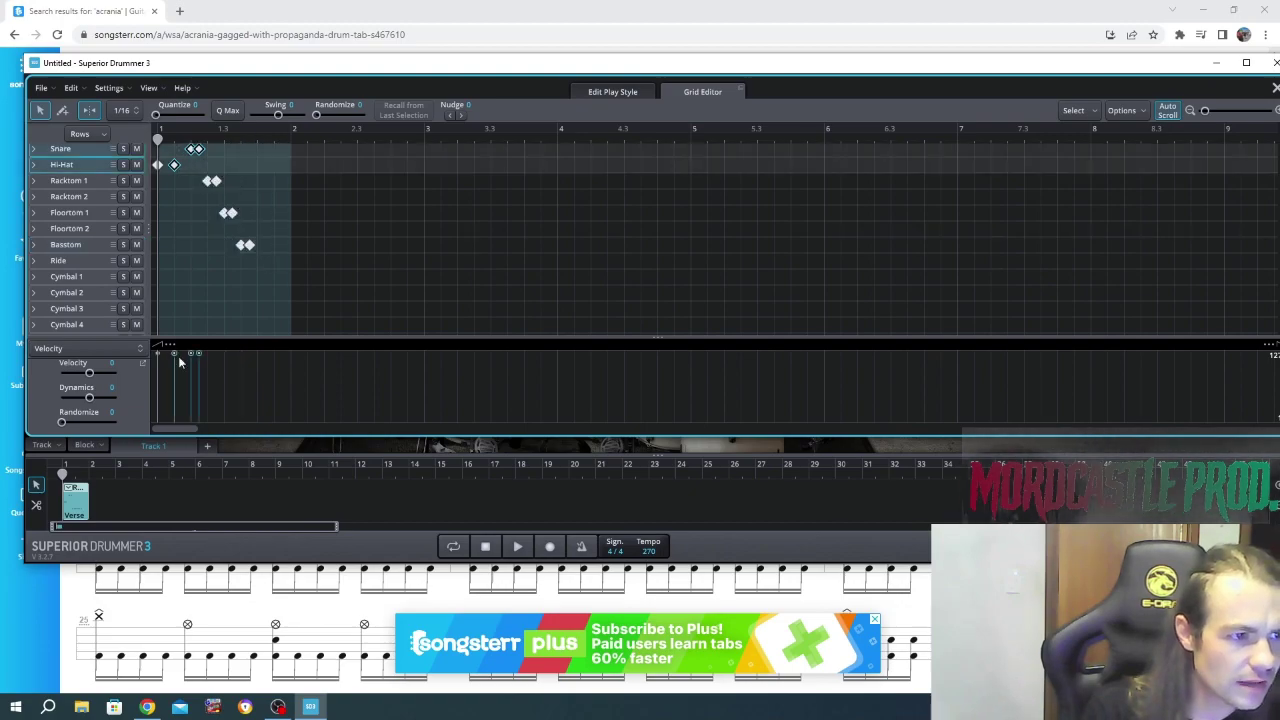
{"action": "left_click", "coordinate": [184, 627]}
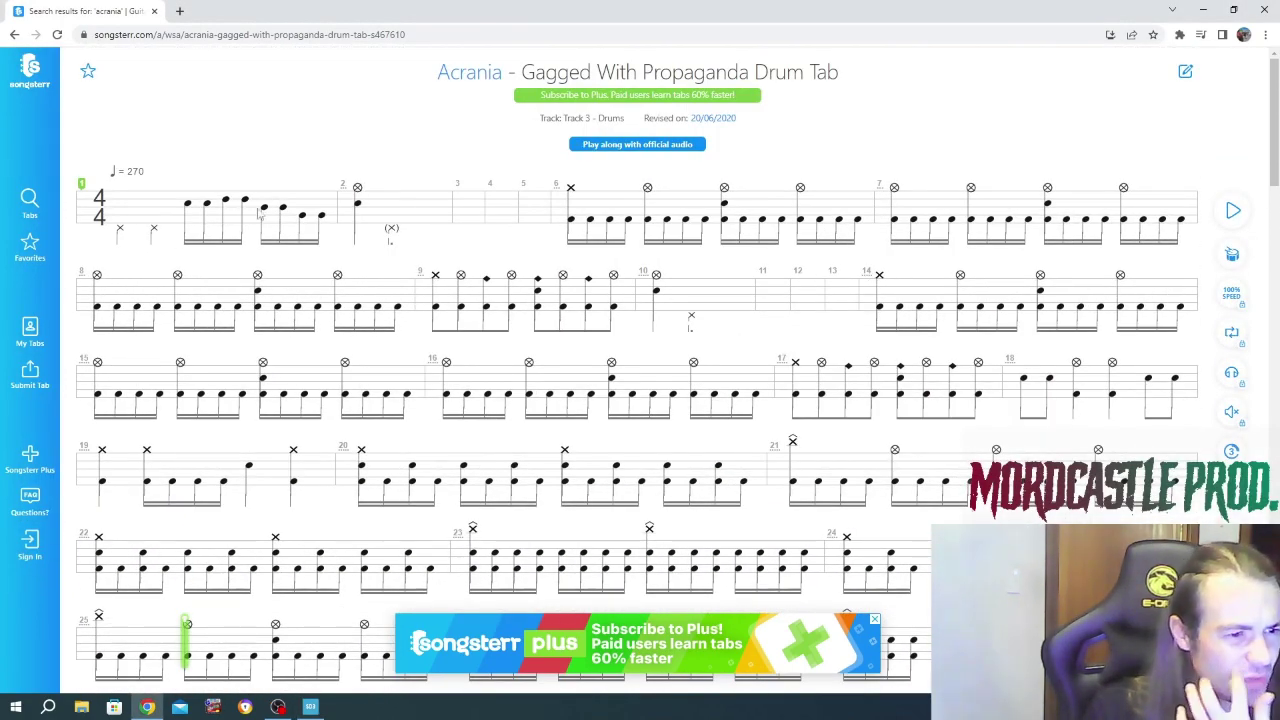
Box-select the Snare through Basstom fill notes and drag them one 1/16 step later.
{"action": "left_click", "coordinate": [278, 707]}
{"action": "left_click", "coordinate": [278, 707]}
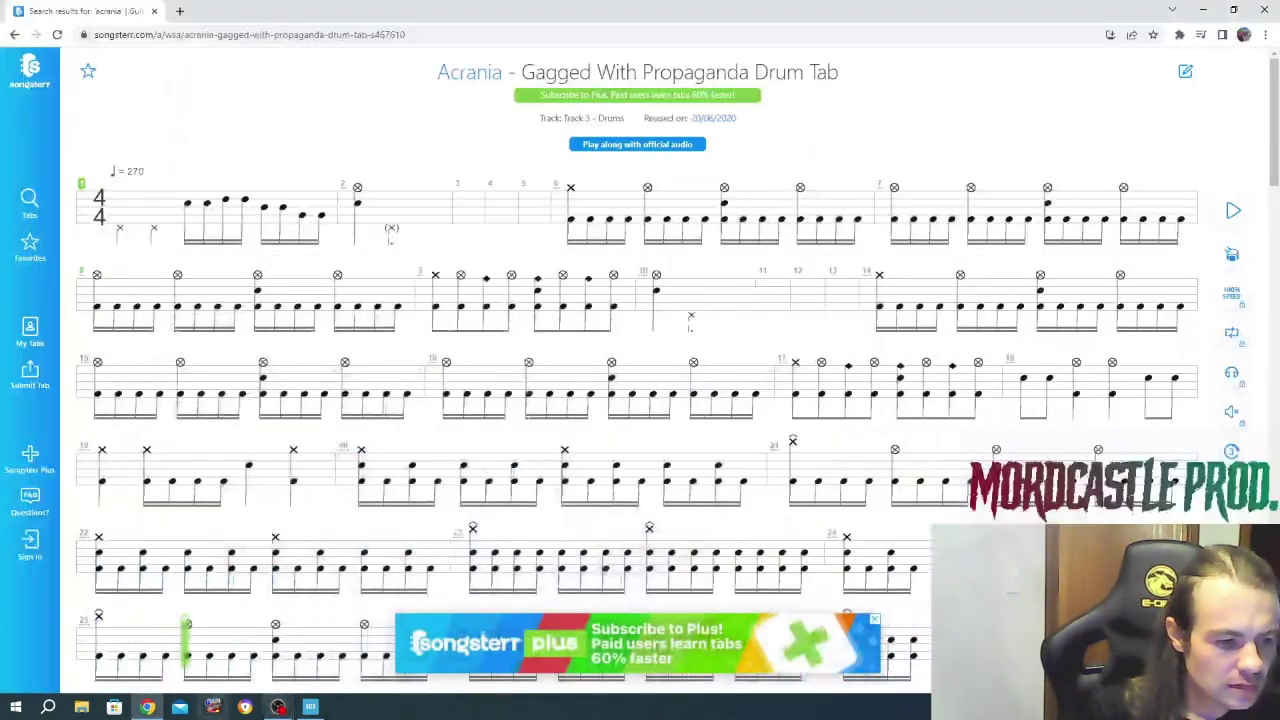
{"action": "left_click", "coordinate": [180, 183]}
{"action": "scroll", "coordinate": [188, 280], "scroll_direction": "up", "scroll_amount": 1}
{"action": "mouse_move", "coordinate": [183, 307]}
{"action": "left_mouse_down"}
{"action": "mouse_move", "coordinate": [252, 184]}
{"action": "mouse_move", "coordinate": [215, 184]}
{"action": "left_mouse_up"}
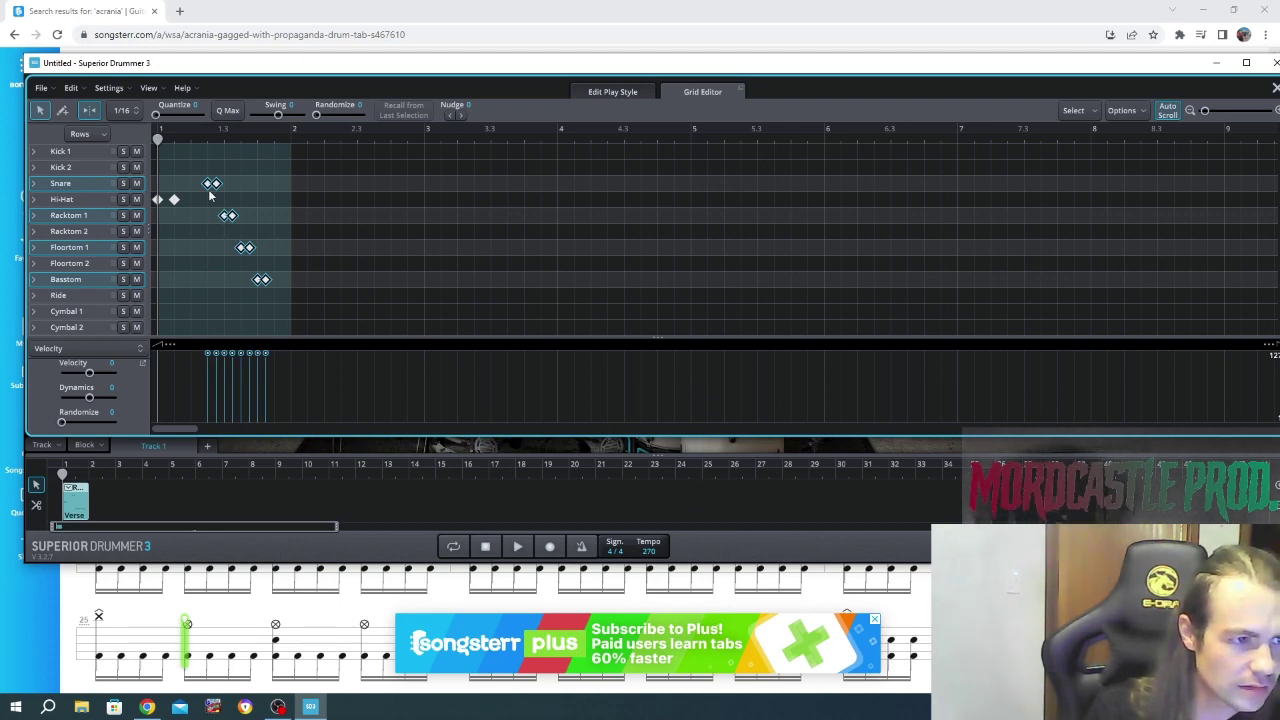
{"action": "left_click_drag", "start_coordinate": [222, 190], "coordinate": [238, 193]}
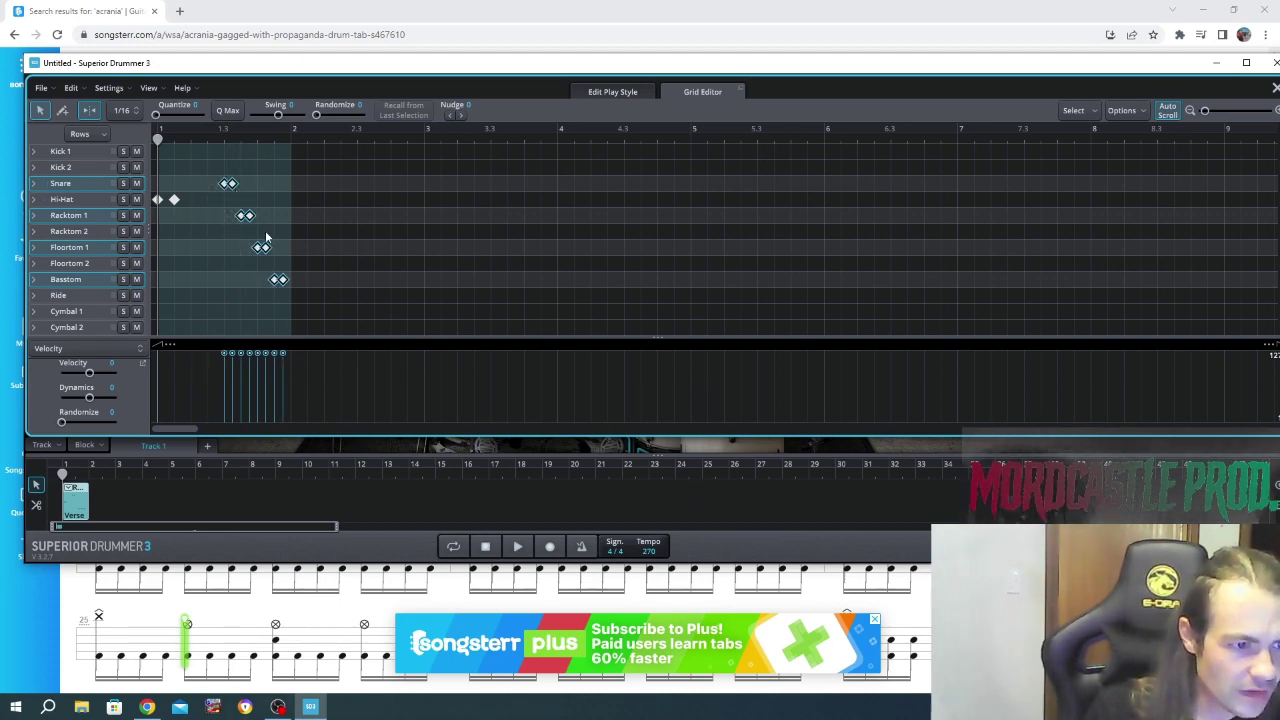
Clear the fill note selections and move the drum editor down to uncover the tab.
{"action": "left_click", "coordinate": [226, 185]}
{"action": "left_click", "coordinate": [292, 283]}
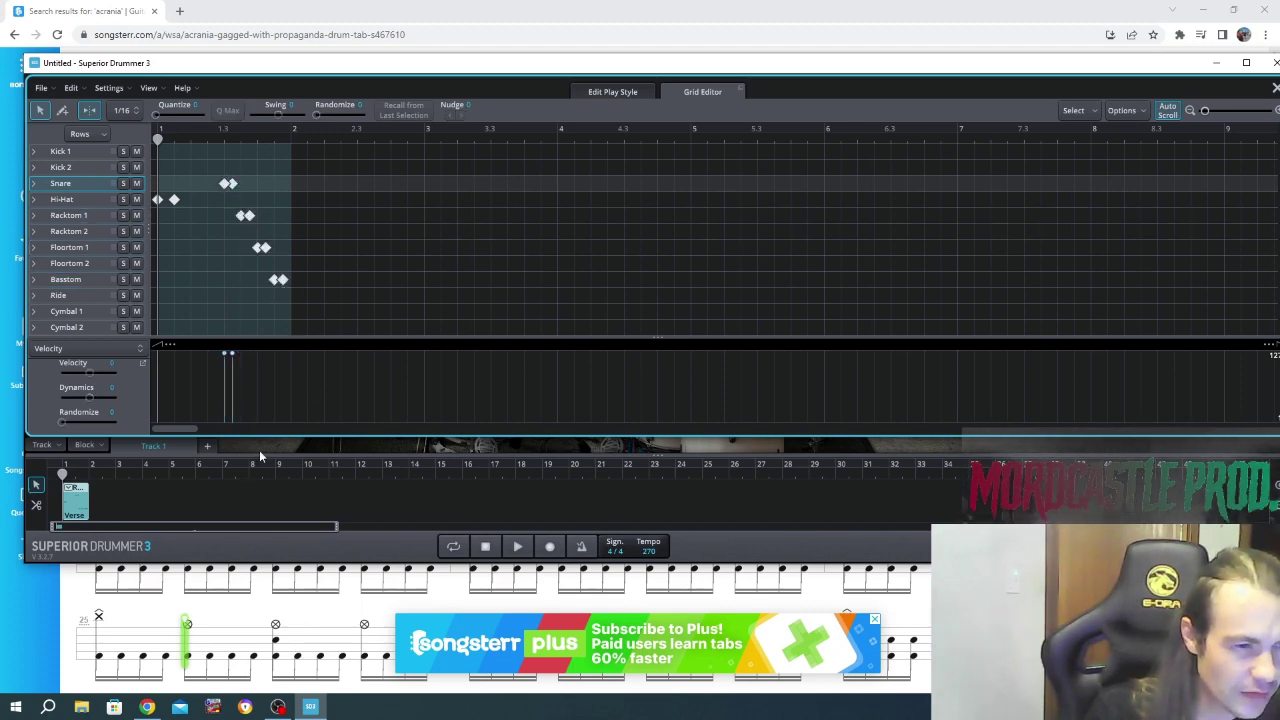
{"action": "left_click", "coordinate": [279, 281]}
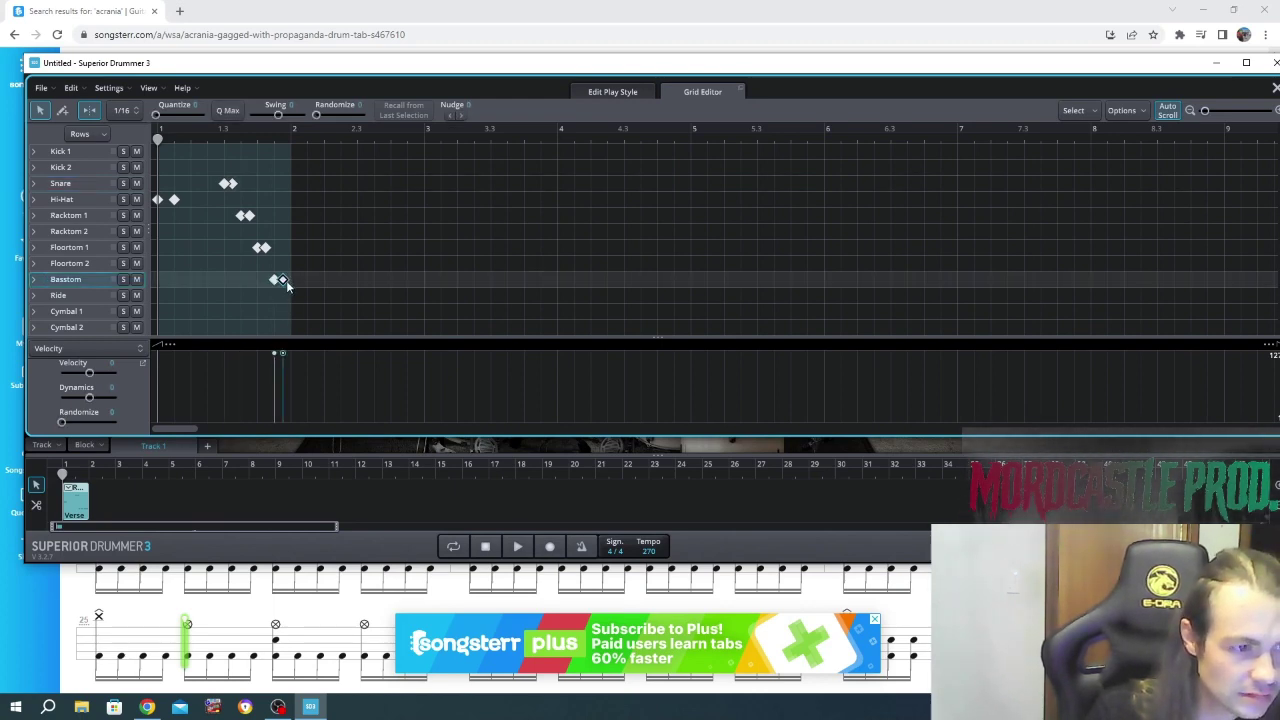
{"action": "left_click", "coordinate": [389, 286]}
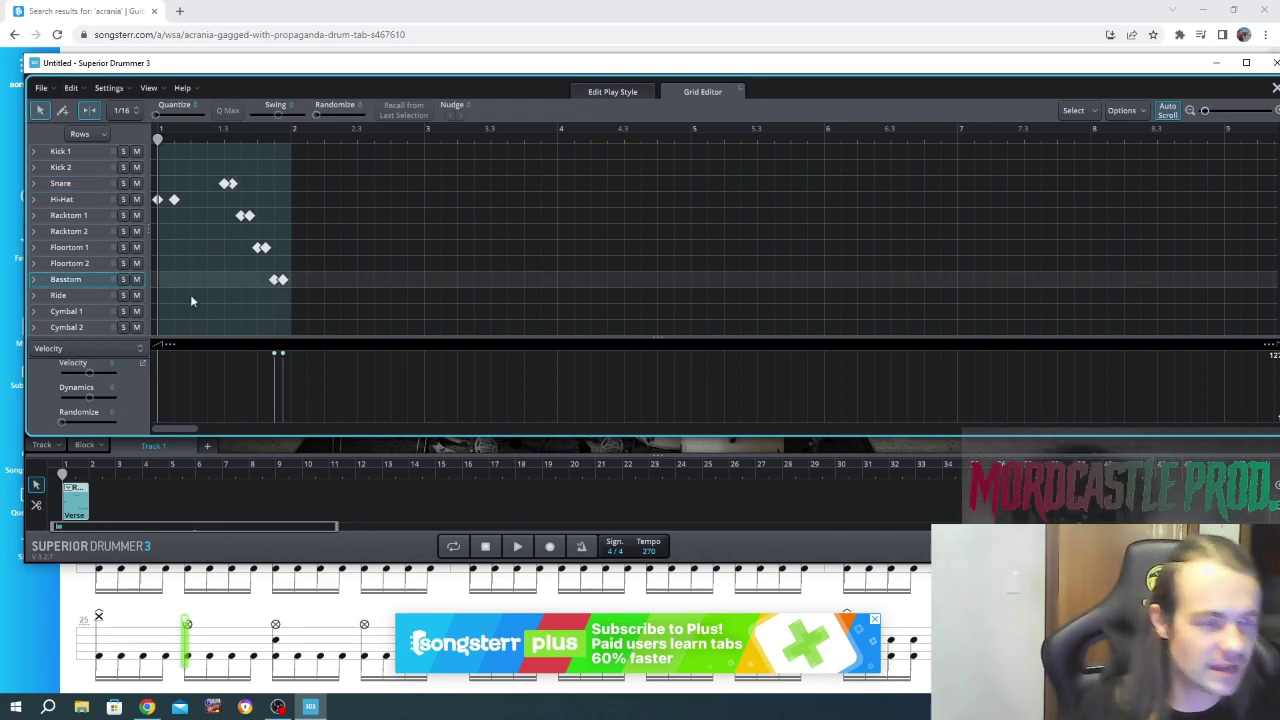
{"action": "mouse_move", "coordinate": [343, 67]}
{"action": "left_mouse_down"}
{"action": "mouse_move", "coordinate": [259, 667]}
{"action": "mouse_move", "coordinate": [343, 68]}
{"action": "left_mouse_up"}
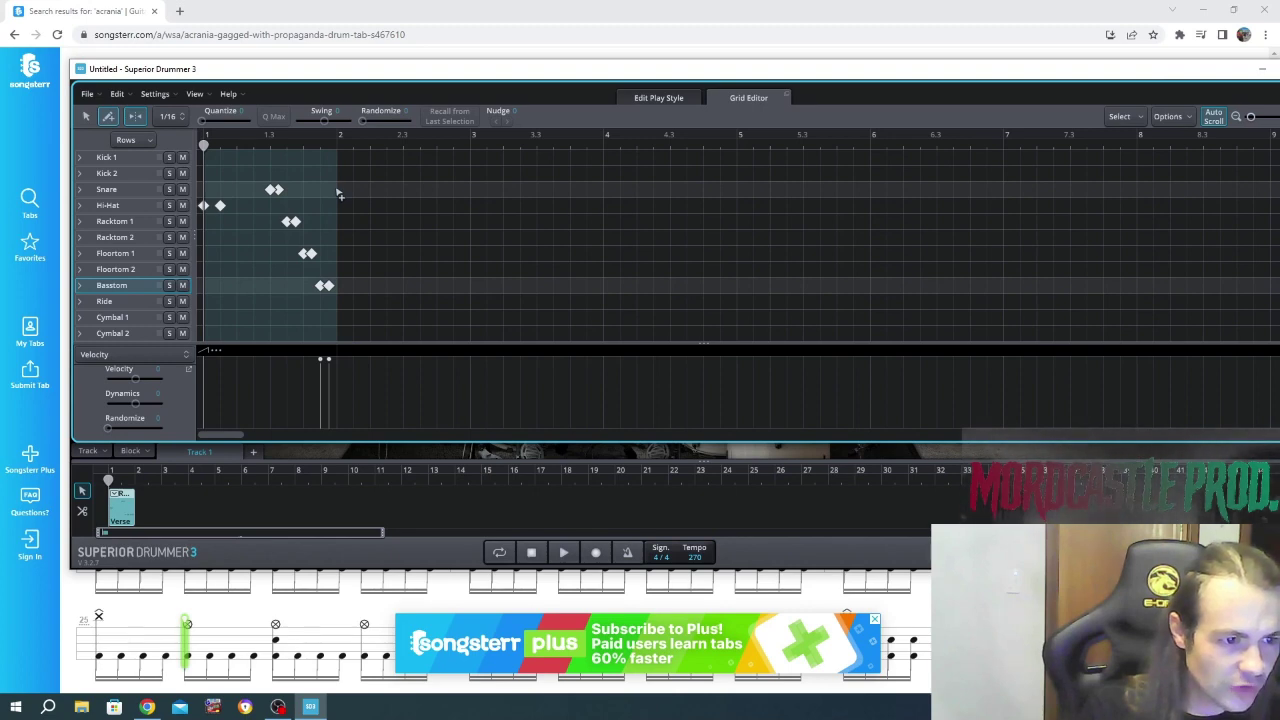
Add snare and hi-hat hits on beat 2 and play the pattern.
{"action": "left_click", "coordinate": [337, 189]}
{"action": "left_click", "coordinate": [337, 205]}
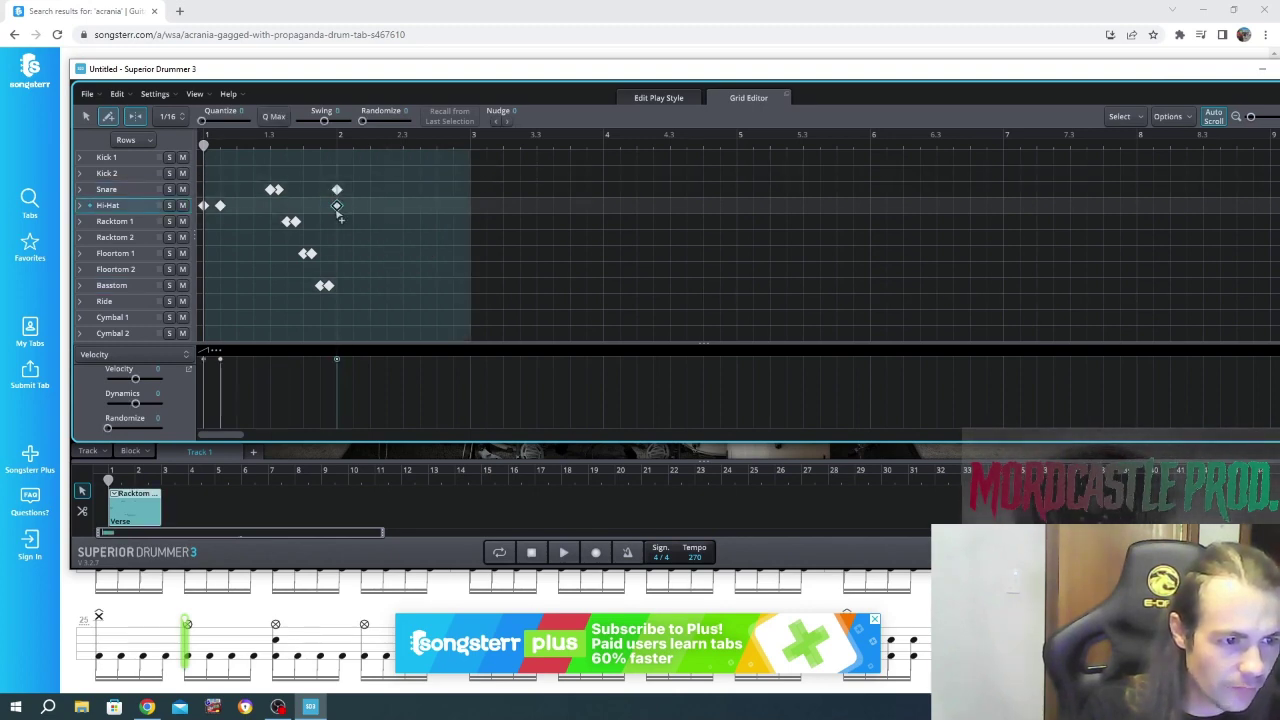
{"action": "key", "text": "space"}
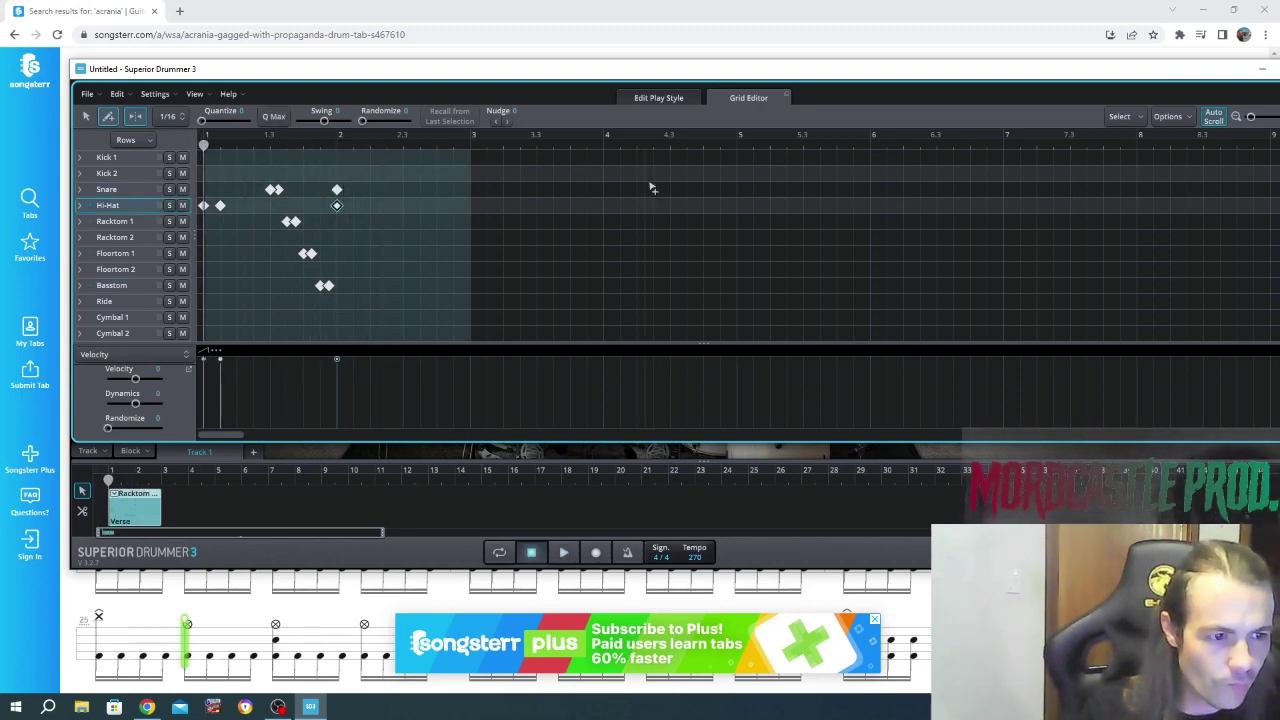
Move the drum editor down and play the Songsterr tab from bar 1.
{"action": "left_click_drag", "start_coordinate": [400, 68], "coordinate": [342, 528]}
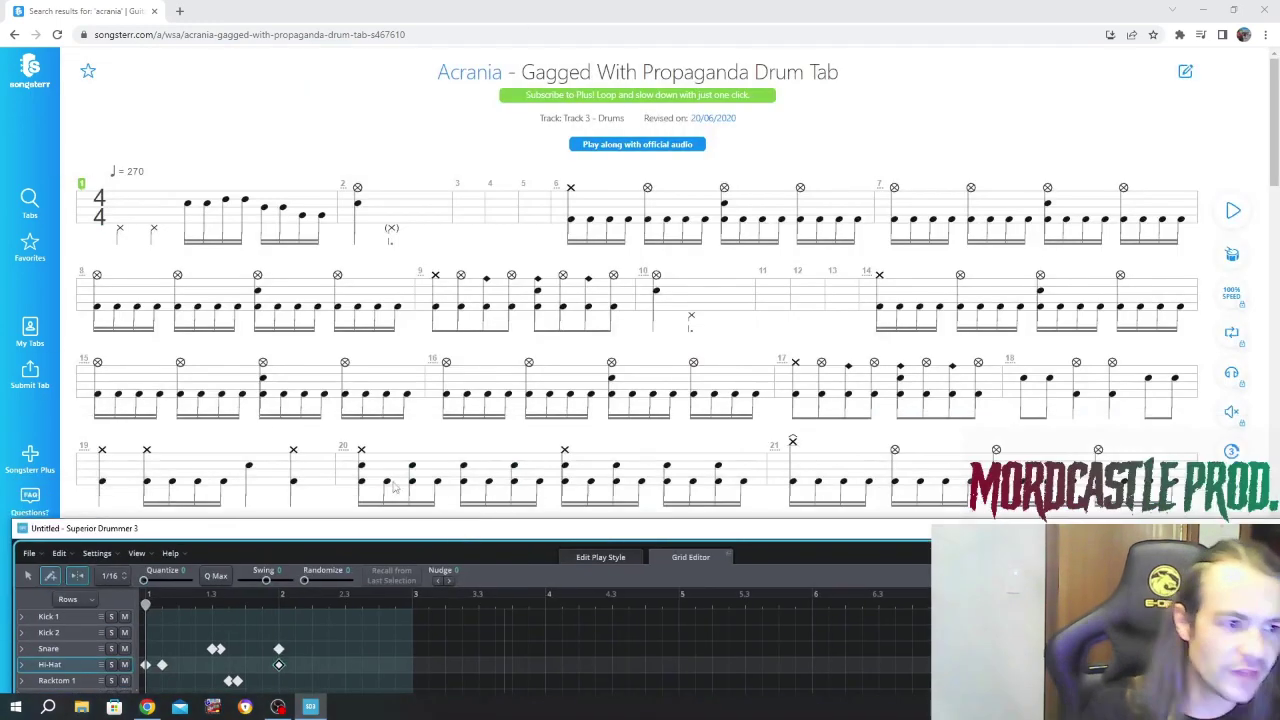
{"action": "left_click", "coordinate": [105, 211]}
{"action": "key", "text": "space"}
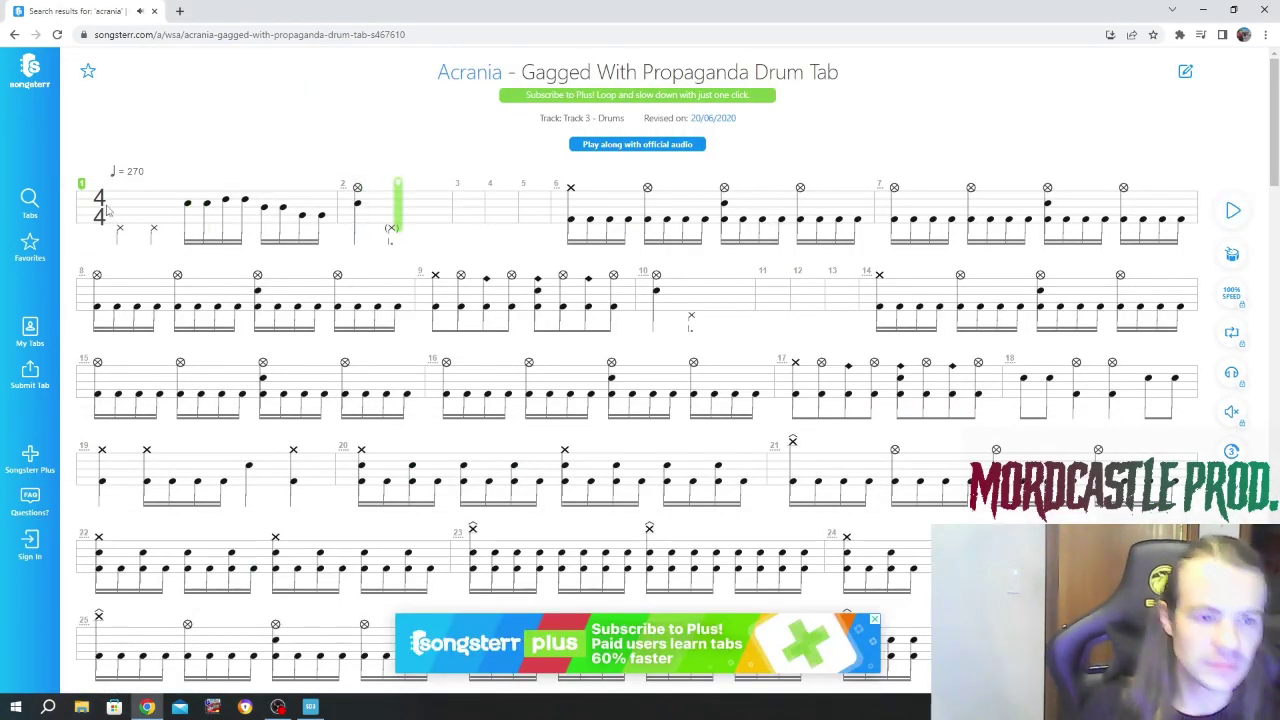
Shrink the browser window and place it beside the drum editor.
{"action": "mouse_move", "coordinate": [640, 12]}
{"action": "left_mouse_down"}
{"action": "mouse_move", "coordinate": [437, 258]}
{"action": "mouse_move", "coordinate": [503, 106]}
{"action": "mouse_move", "coordinate": [91, 120]}
{"action": "left_mouse_up"}
{"action": "mouse_move", "coordinate": [670, 522]}
{"action": "left_mouse_down"}
{"action": "mouse_move", "coordinate": [657, 500]}
{"action": "mouse_move", "coordinate": [1049, 286]}
{"action": "mouse_move", "coordinate": [1083, 357]}
{"action": "mouse_move", "coordinate": [1089, 300]}
{"action": "mouse_move", "coordinate": [1053, 142]}
{"action": "left_mouse_up"}
{"action": "mouse_move", "coordinate": [195, 104]}
{"action": "left_mouse_down"}
{"action": "mouse_move", "coordinate": [220, 55]}
{"action": "mouse_move", "coordinate": [188, 87]}
{"action": "mouse_move", "coordinate": [548, 66]}
{"action": "mouse_move", "coordinate": [387, 94]}
{"action": "mouse_move", "coordinate": [283, 77]}
{"action": "left_mouse_up"}
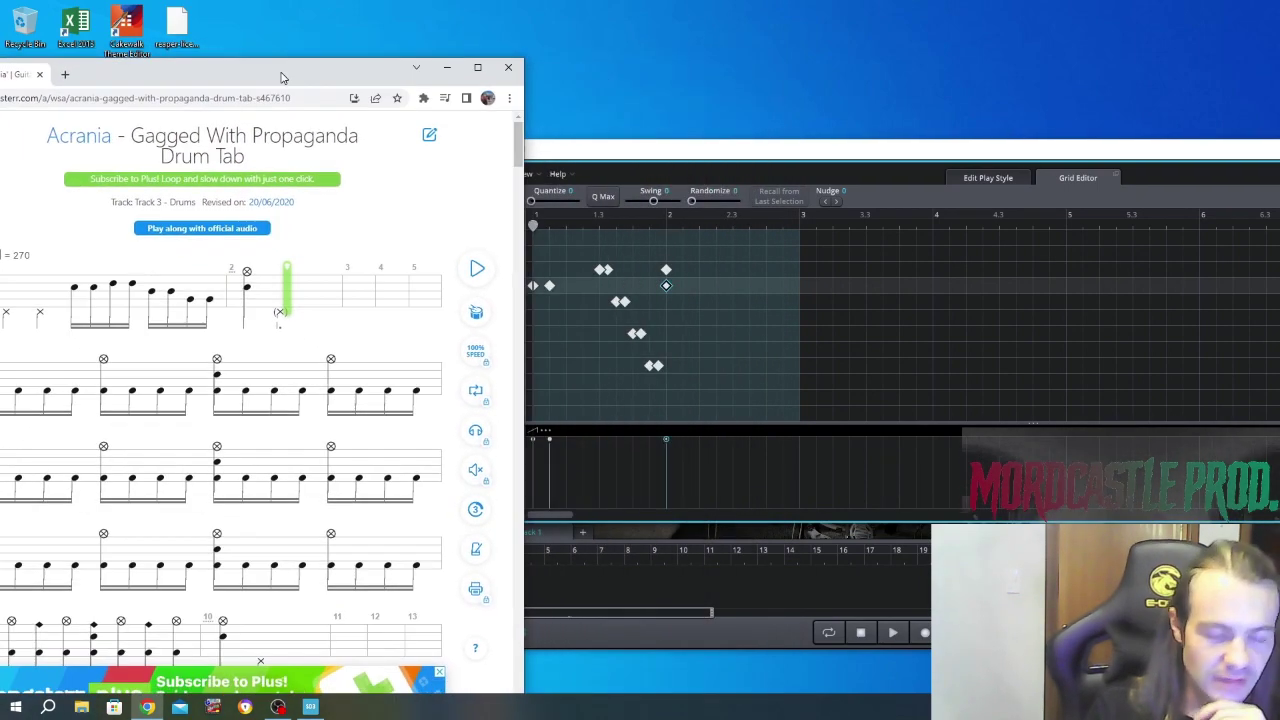
Select the beat-2 hi-hat note and rearrange the browser and drum editor windows.
{"action": "left_click", "coordinate": [666, 285]}
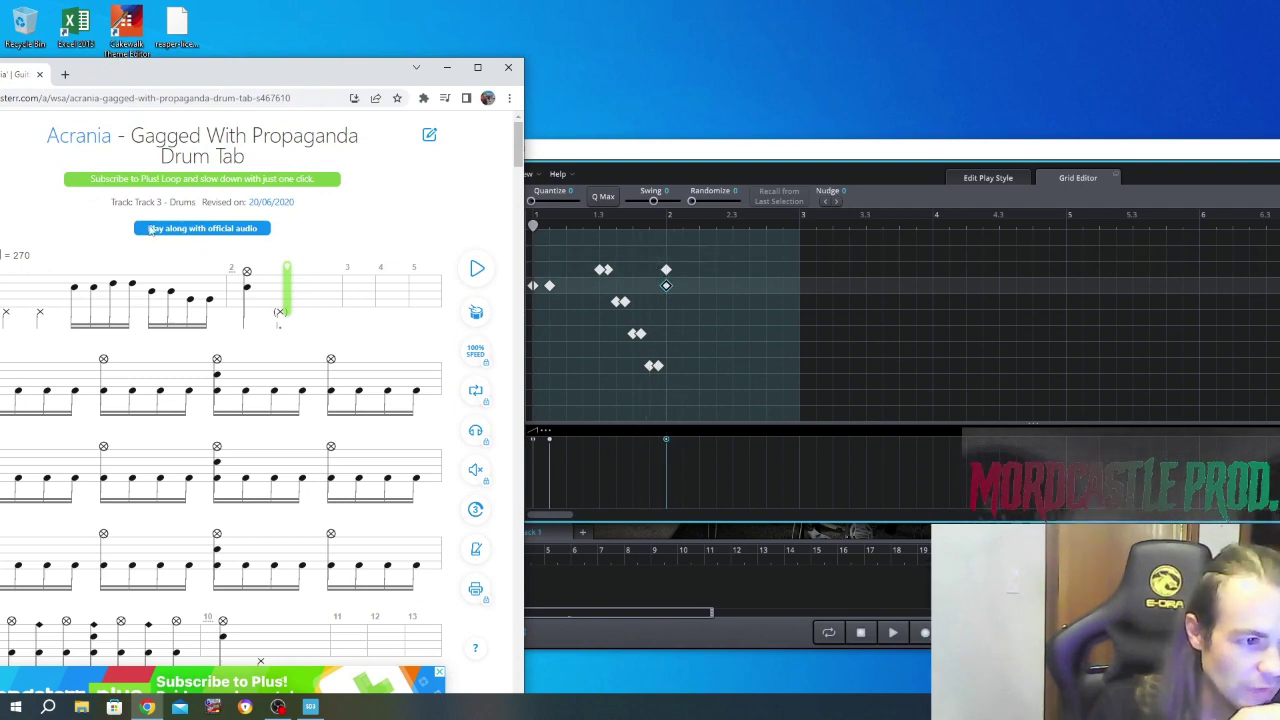
{"action": "left_click_drag", "start_coordinate": [198, 73], "coordinate": [263, 47]}
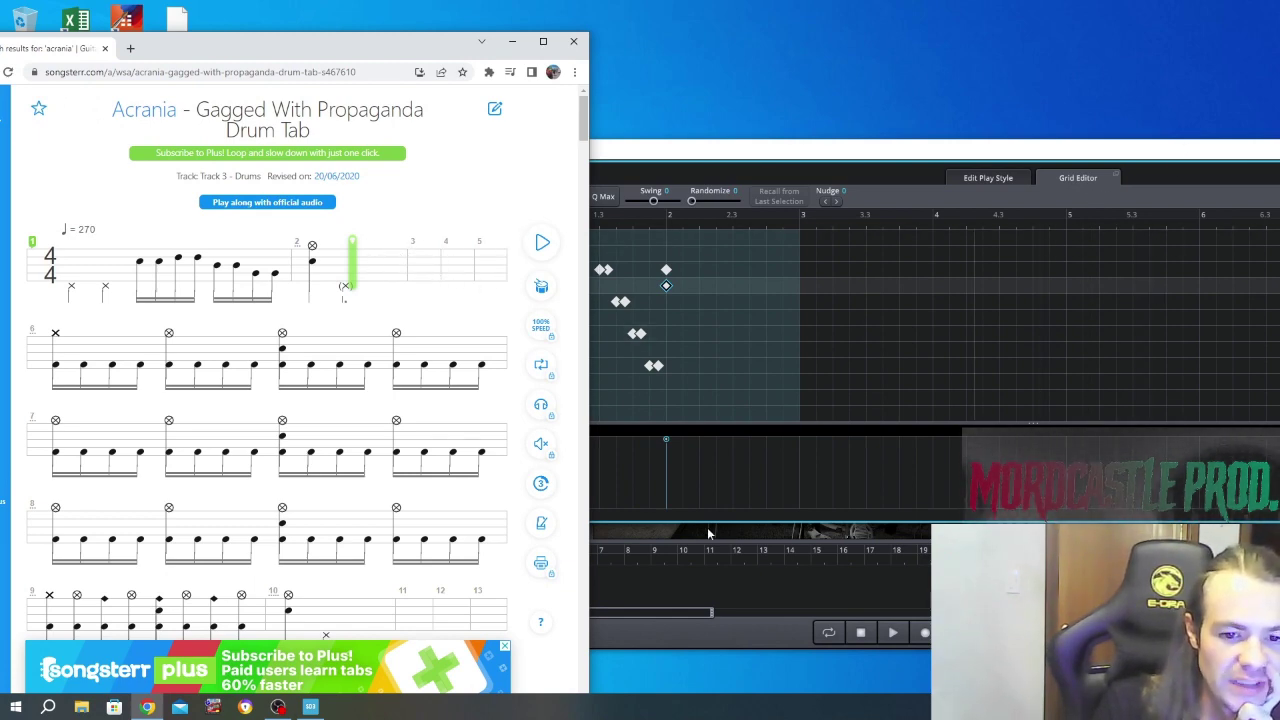
{"action": "left_click_drag", "start_coordinate": [715, 152], "coordinate": [736, 154]}
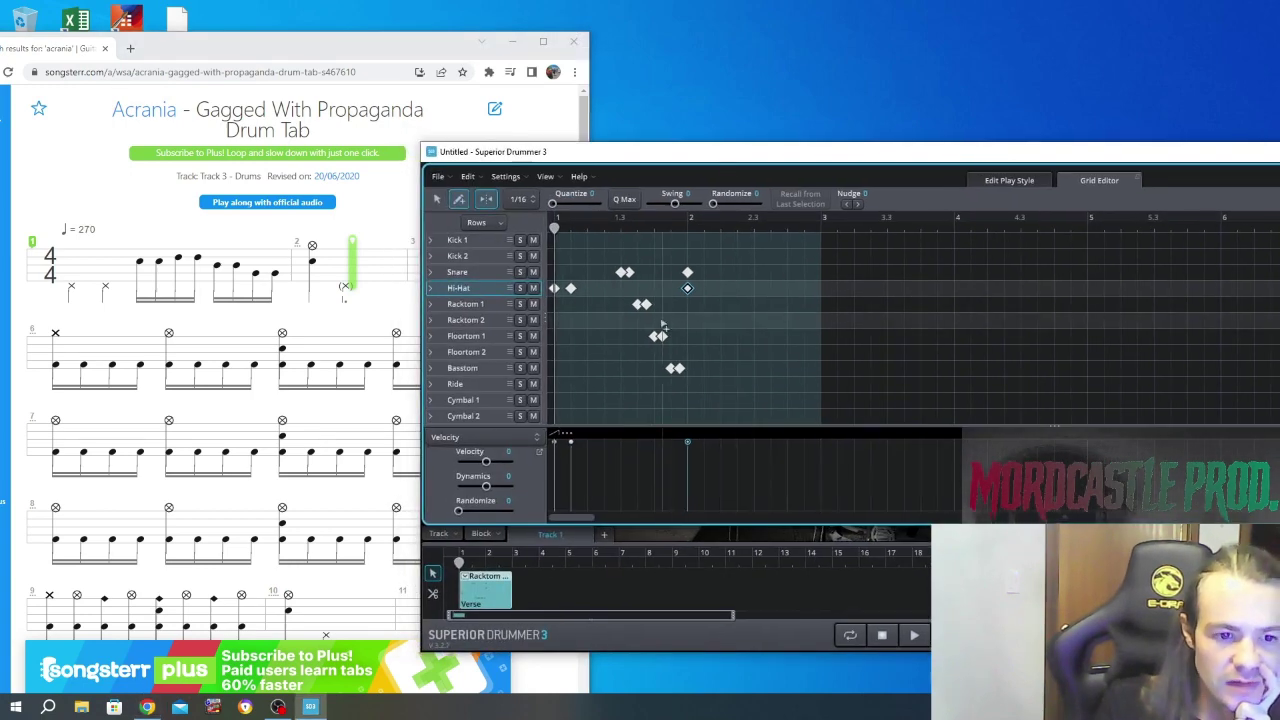
{"action": "left_click_drag", "start_coordinate": [590, 521], "coordinate": [618, 524]}
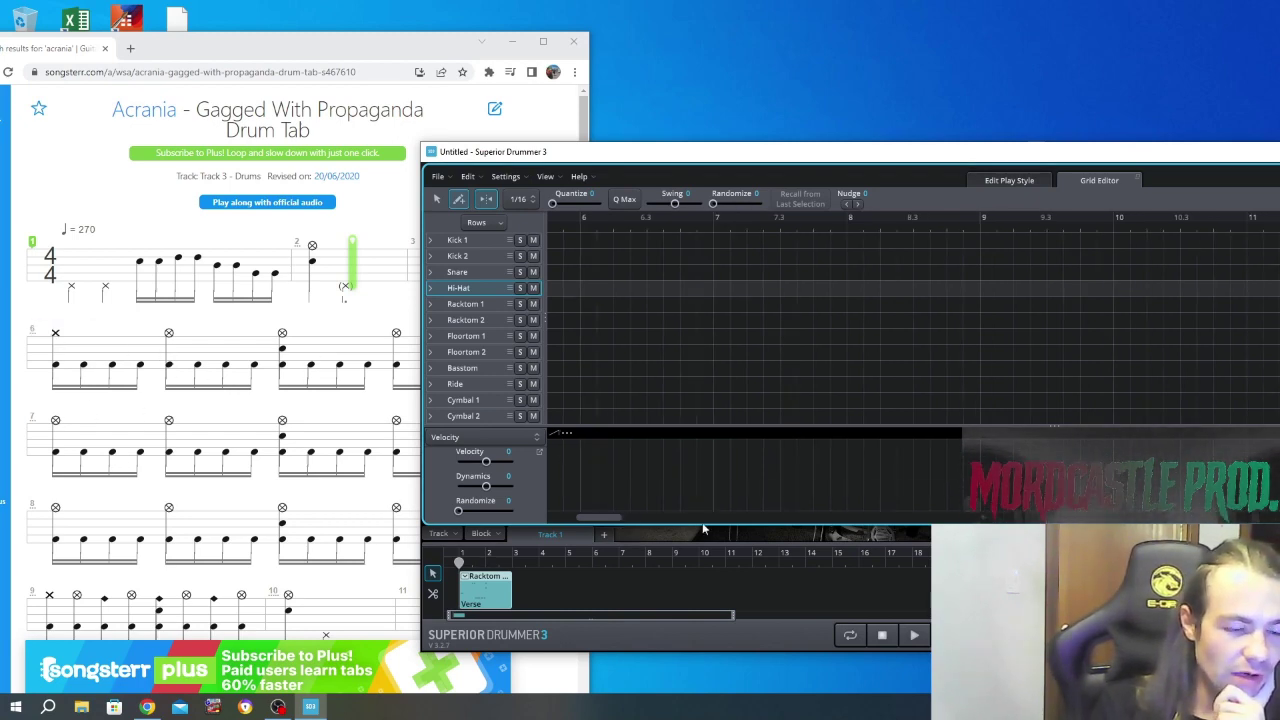
Add a Cymbal 1 hit at the start of bar 6.
{"action": "scroll", "coordinate": [475, 380], "scroll_direction": "down", "scroll_amount": 3}
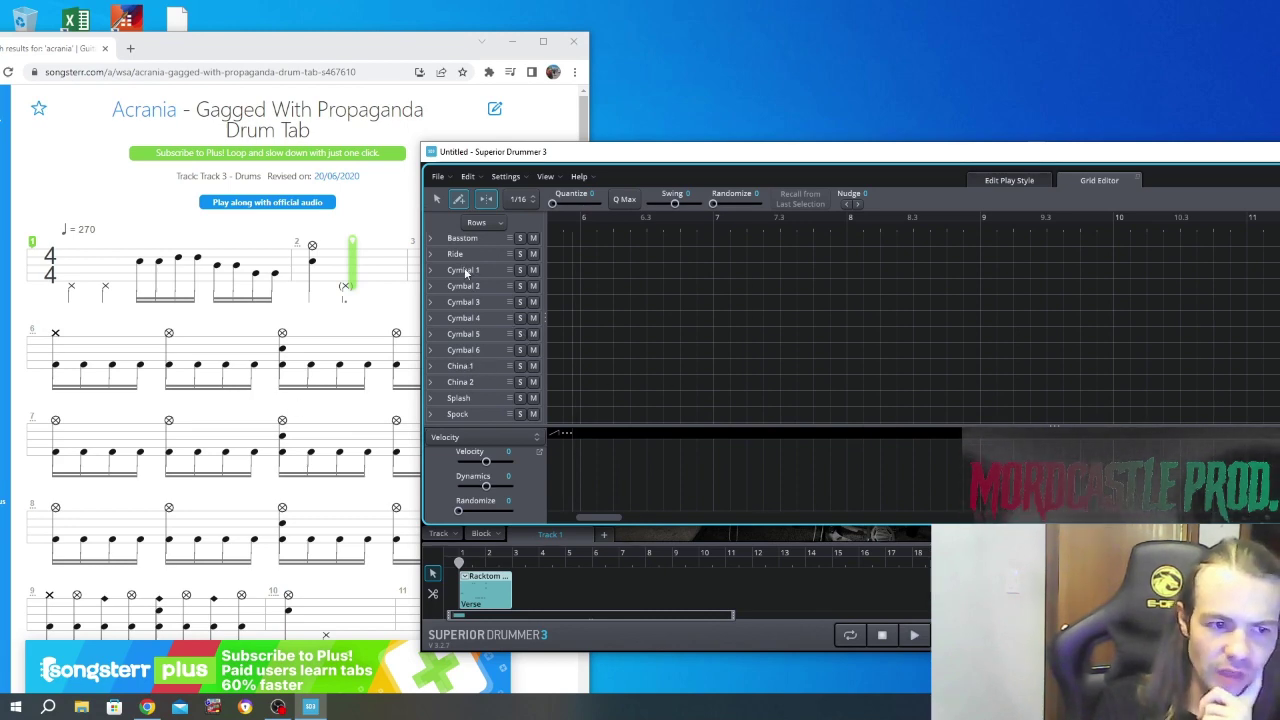
{"action": "left_click", "coordinate": [580, 270]}
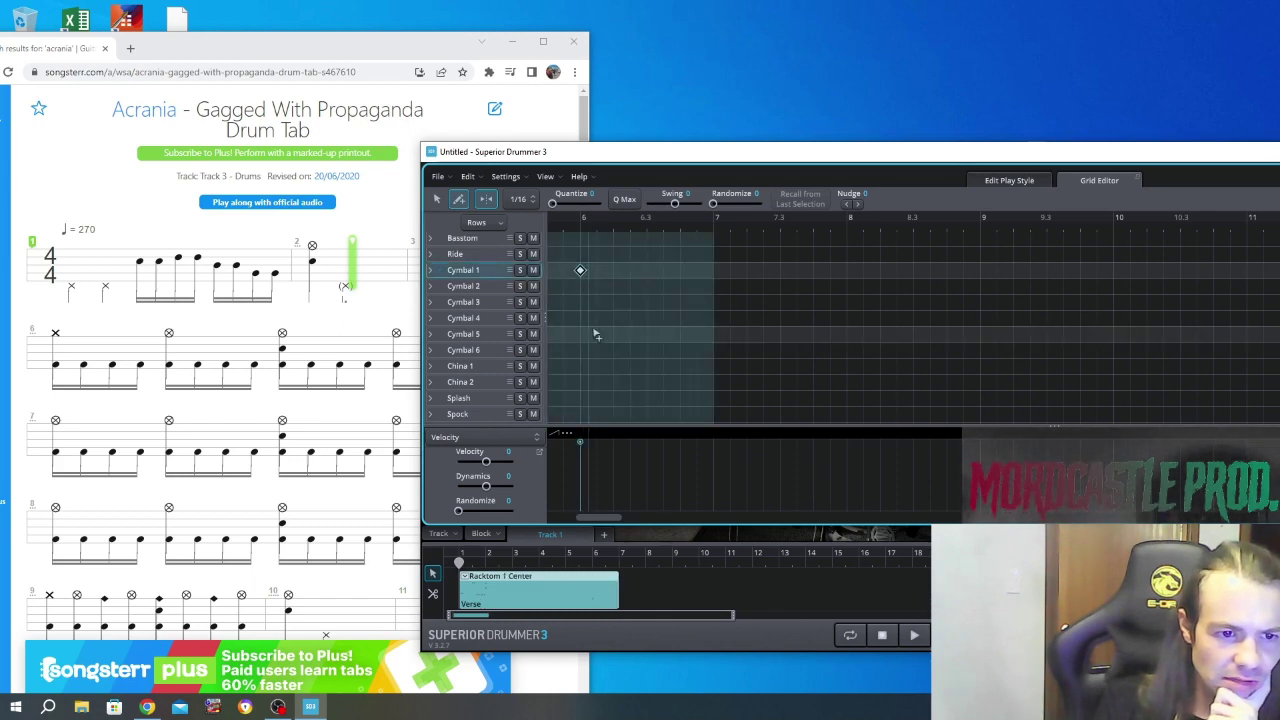
{"action": "scroll", "coordinate": [585, 294], "scroll_direction": "up", "scroll_amount": 1}
{"action": "scroll", "coordinate": [585, 292], "scroll_direction": "up", "scroll_amount": 3}
{"action": "scroll", "coordinate": [582, 295], "scroll_direction": "up", "scroll_amount": 2}
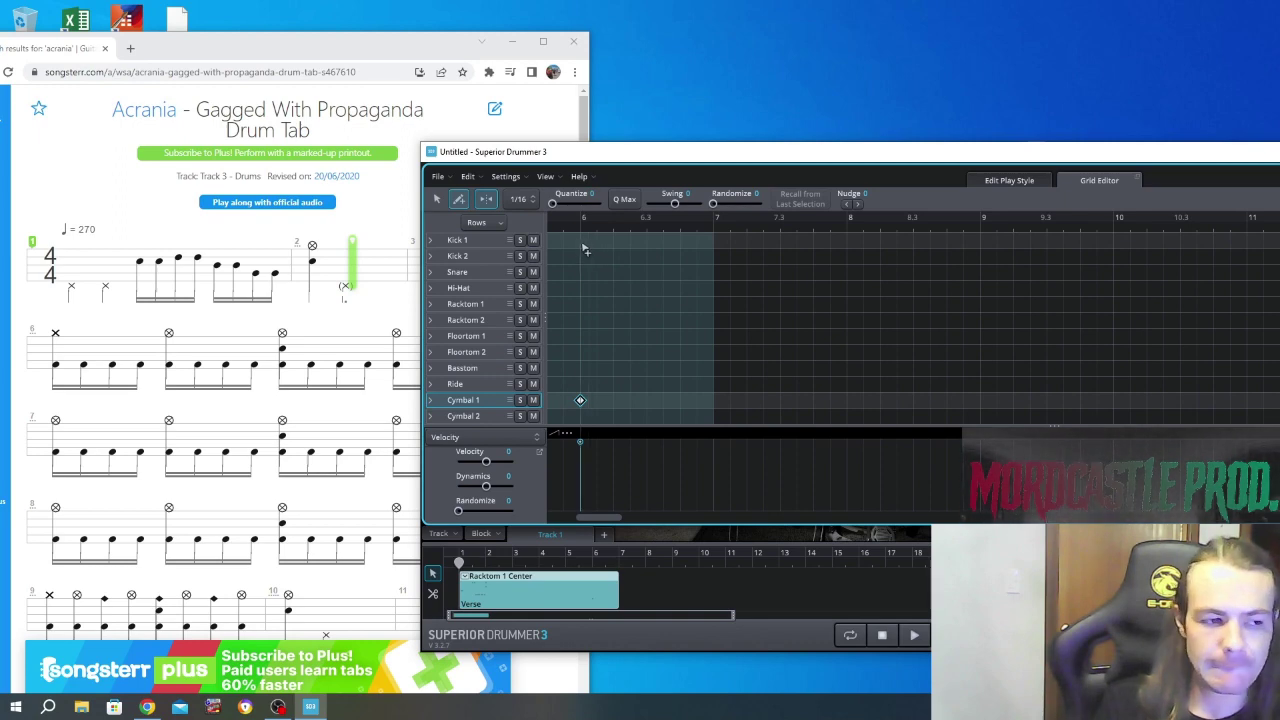
Set the grid to eighth notes and draw alternating Kick 1/Kick 2 hits from bar 6 into bar 7.
{"action": "left_click", "coordinate": [520, 199]}
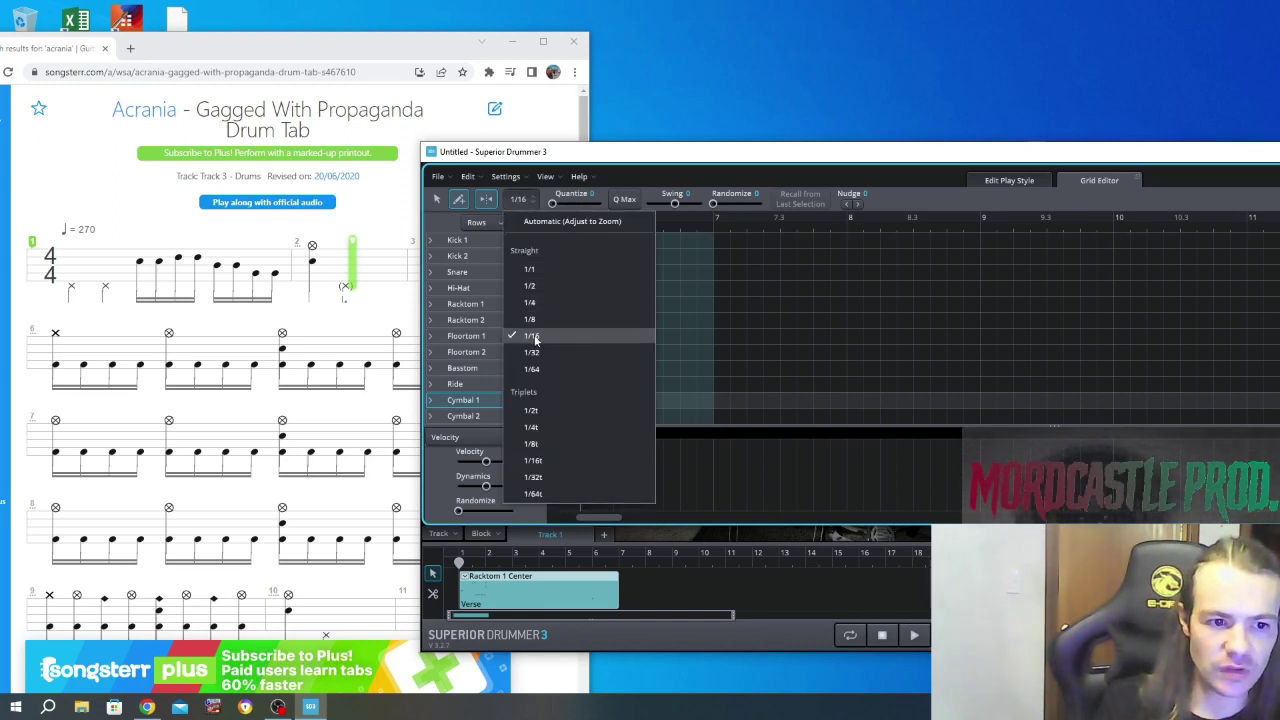
{"action": "left_click", "coordinate": [532, 319]}
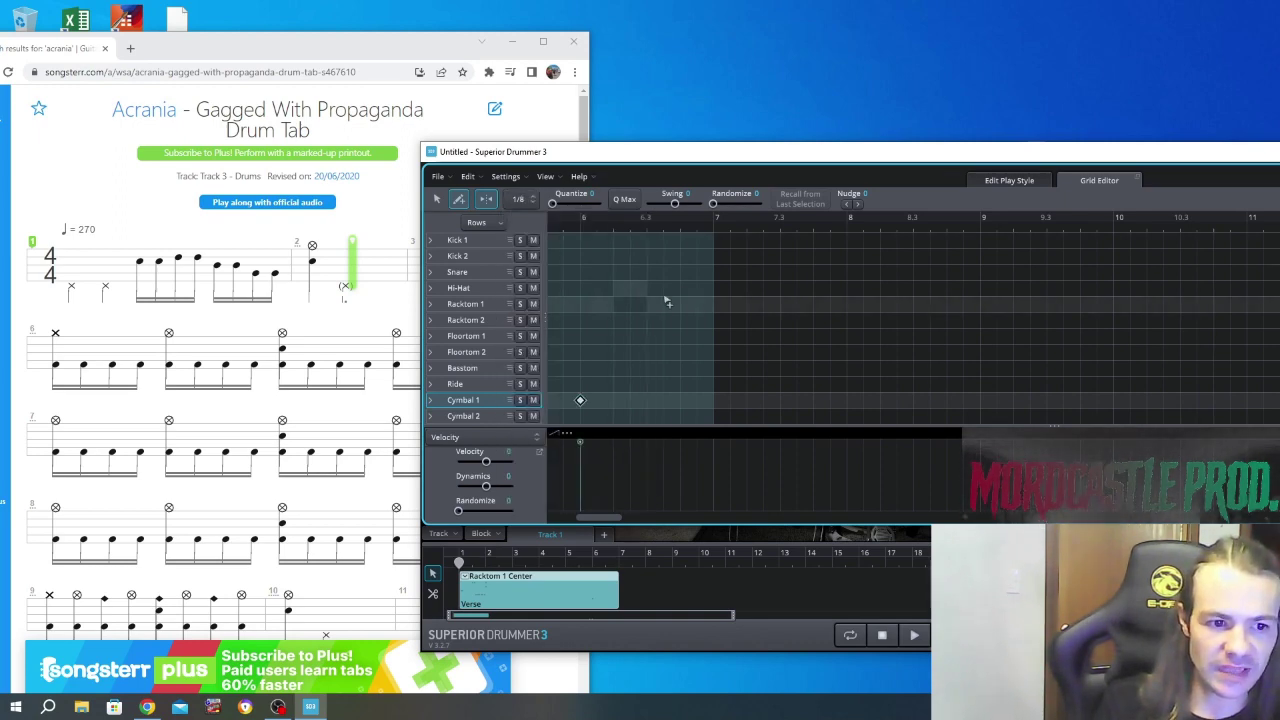
{"action": "left_click", "coordinate": [581, 241]}
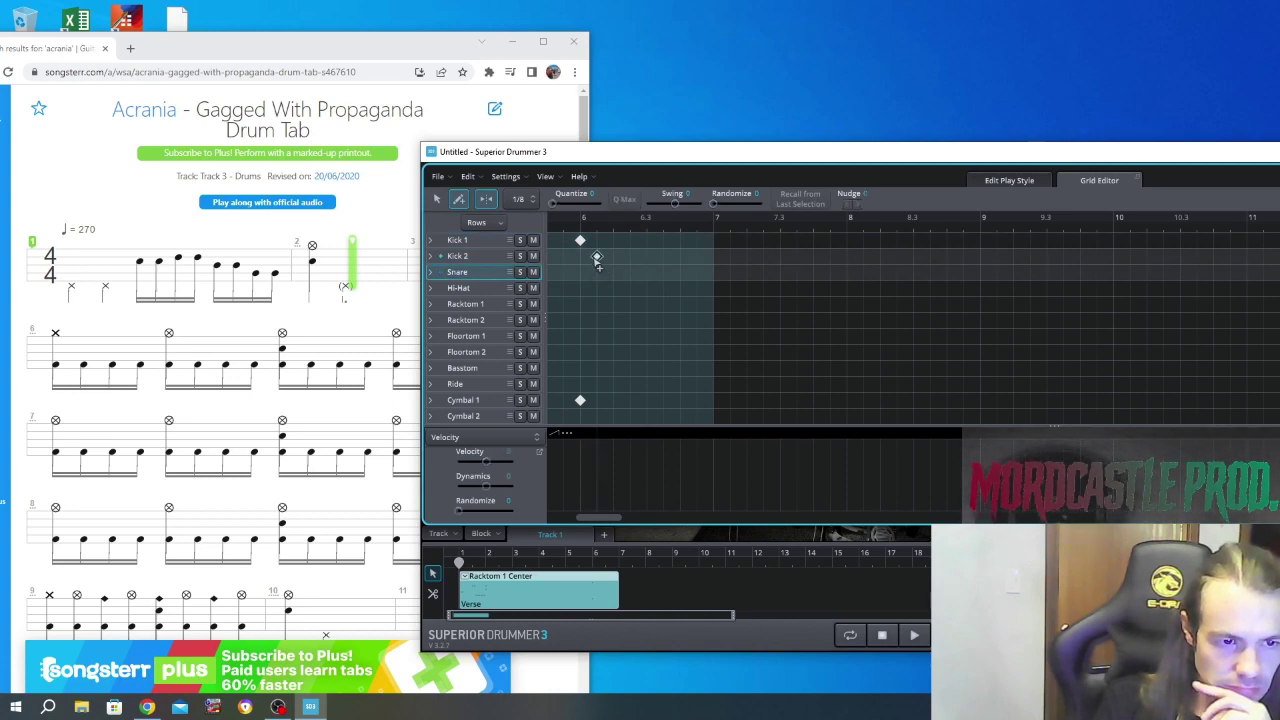
{"action": "left_click", "coordinate": [597, 256]}
{"action": "left_click", "coordinate": [630, 256]}
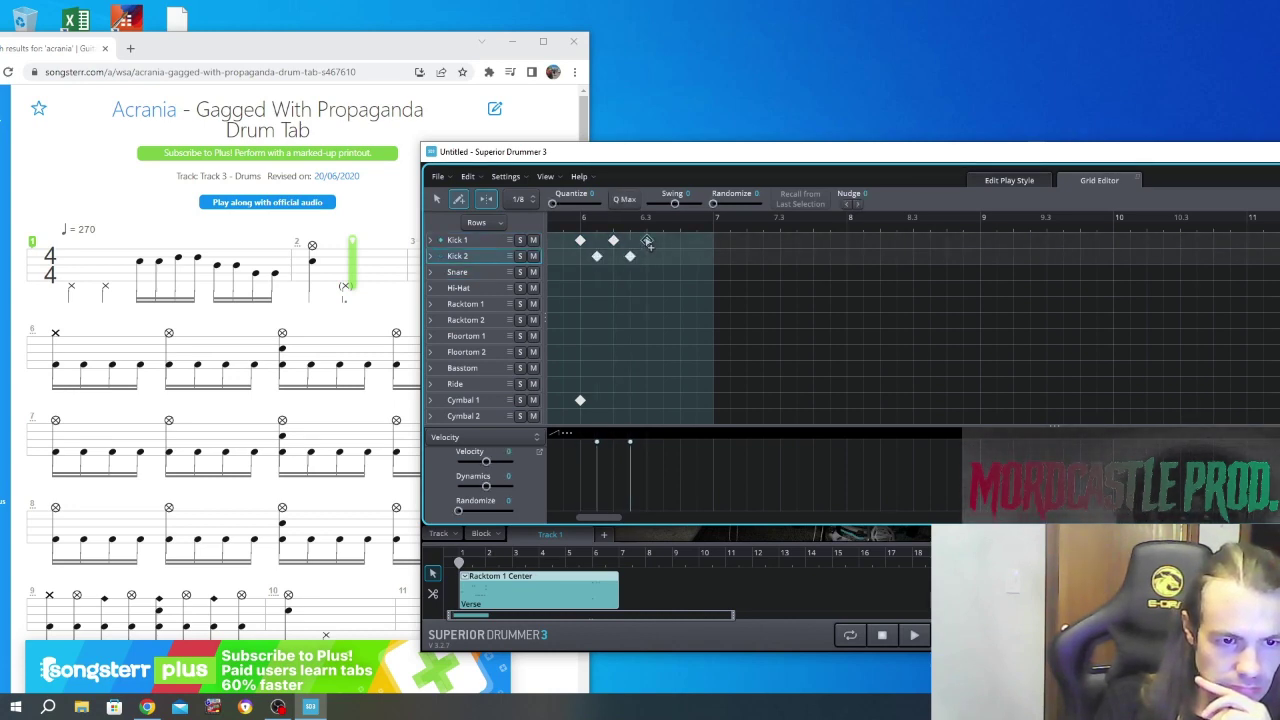
{"action": "left_click", "coordinate": [647, 240]}
{"action": "left_click", "coordinate": [680, 240]}
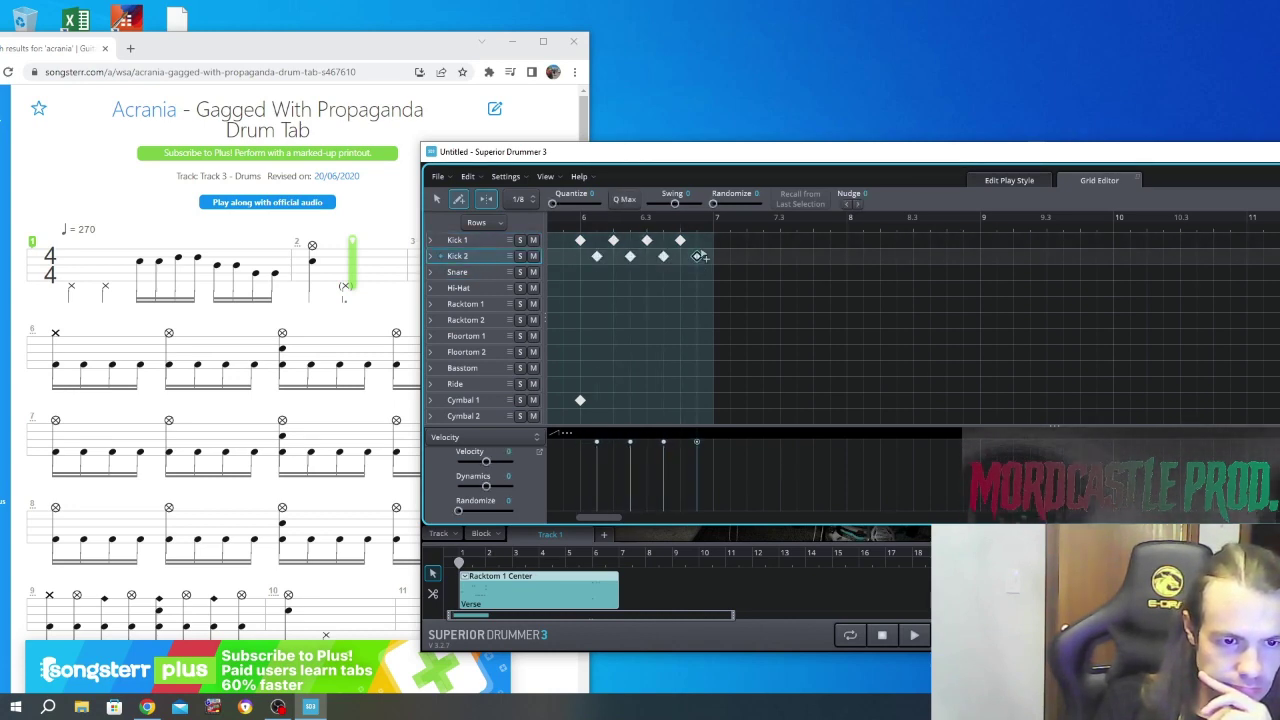
{"action": "left_click", "coordinate": [697, 256]}
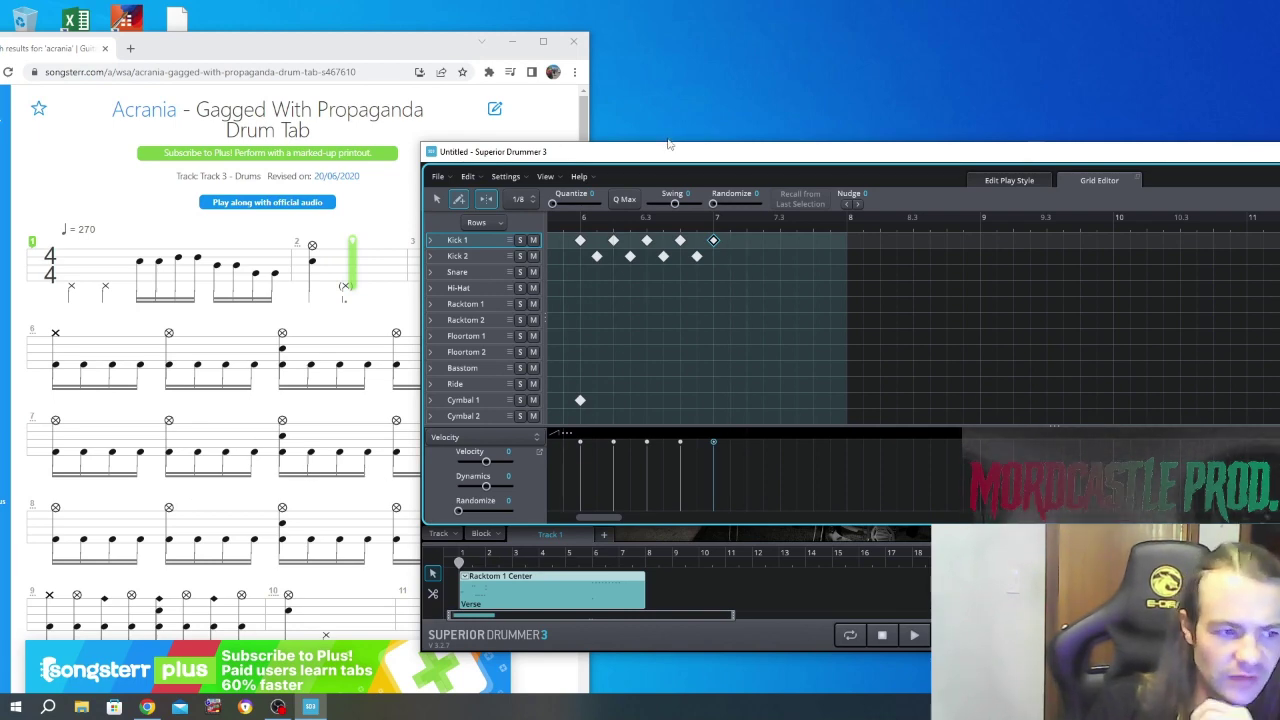
Move the drum editor left, reset the playhead, and box-select the kick and cymbal notes.
{"action": "left_click_drag", "start_coordinate": [667, 143], "coordinate": [561, 151]}
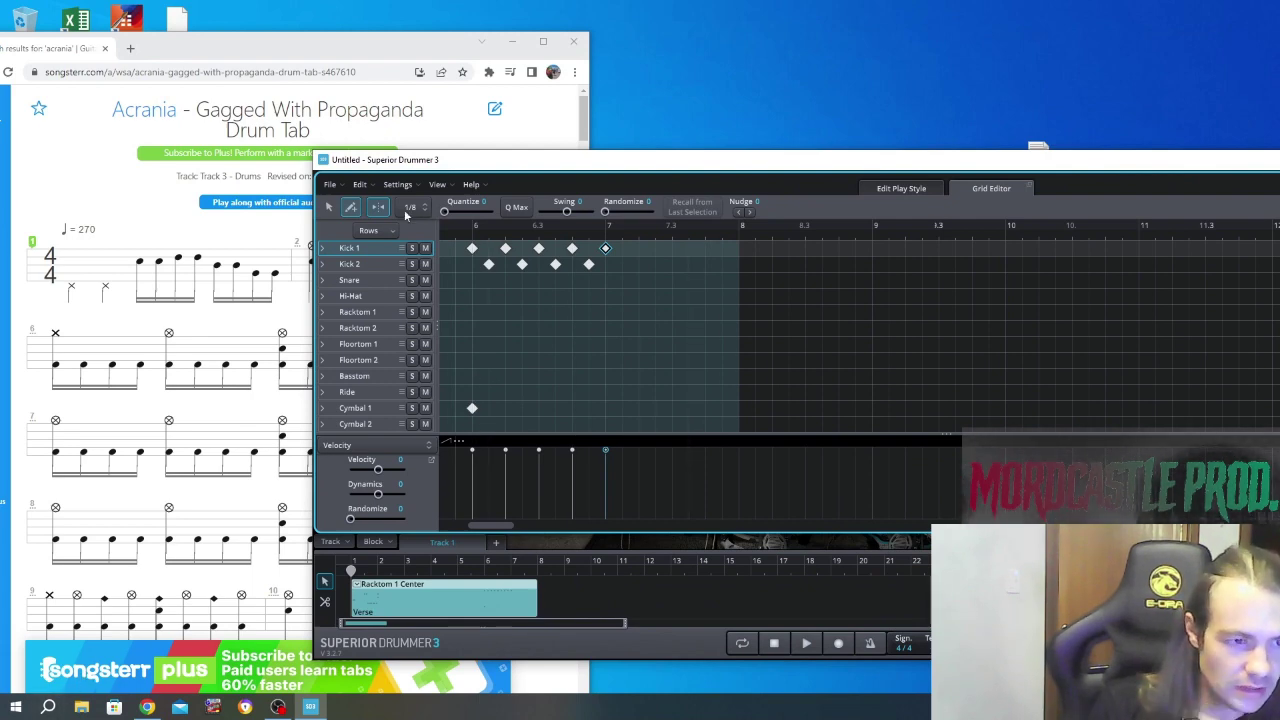
{"action": "left_click_drag", "start_coordinate": [671, 289], "coordinate": [710, 248]}
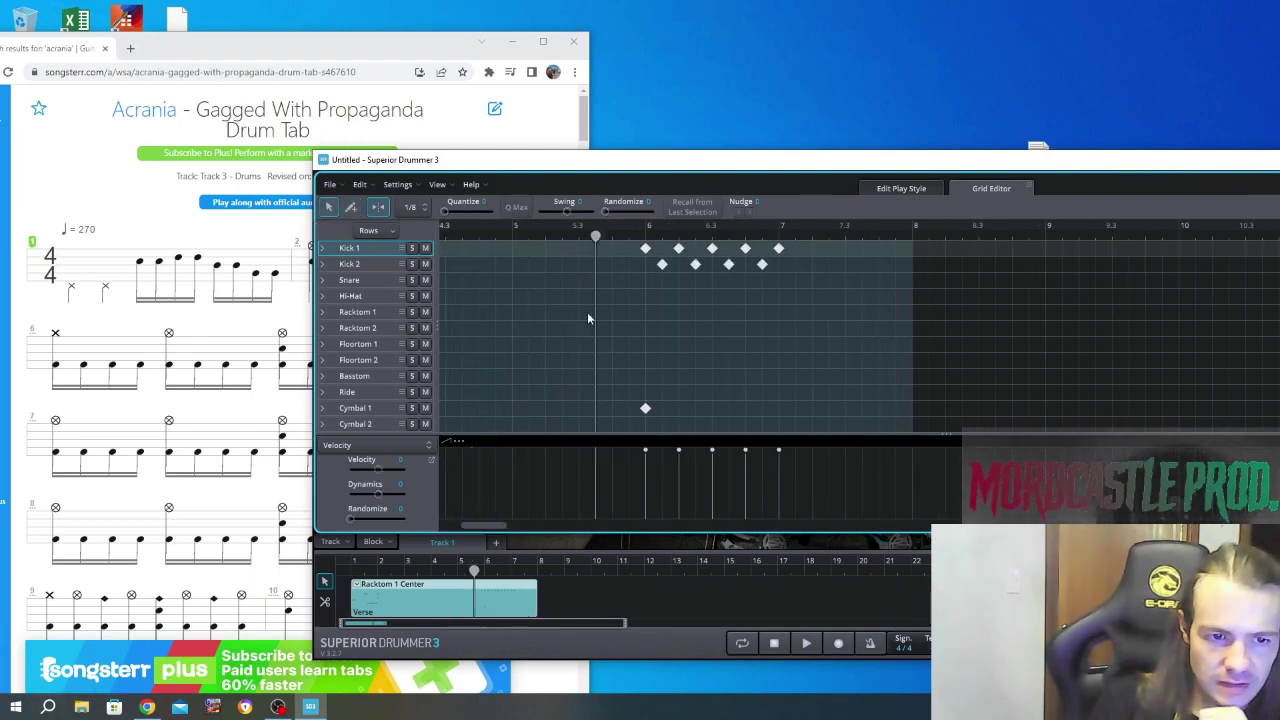
{"action": "left_click", "coordinate": [562, 236]}
{"action": "left_click", "coordinate": [478, 236]}
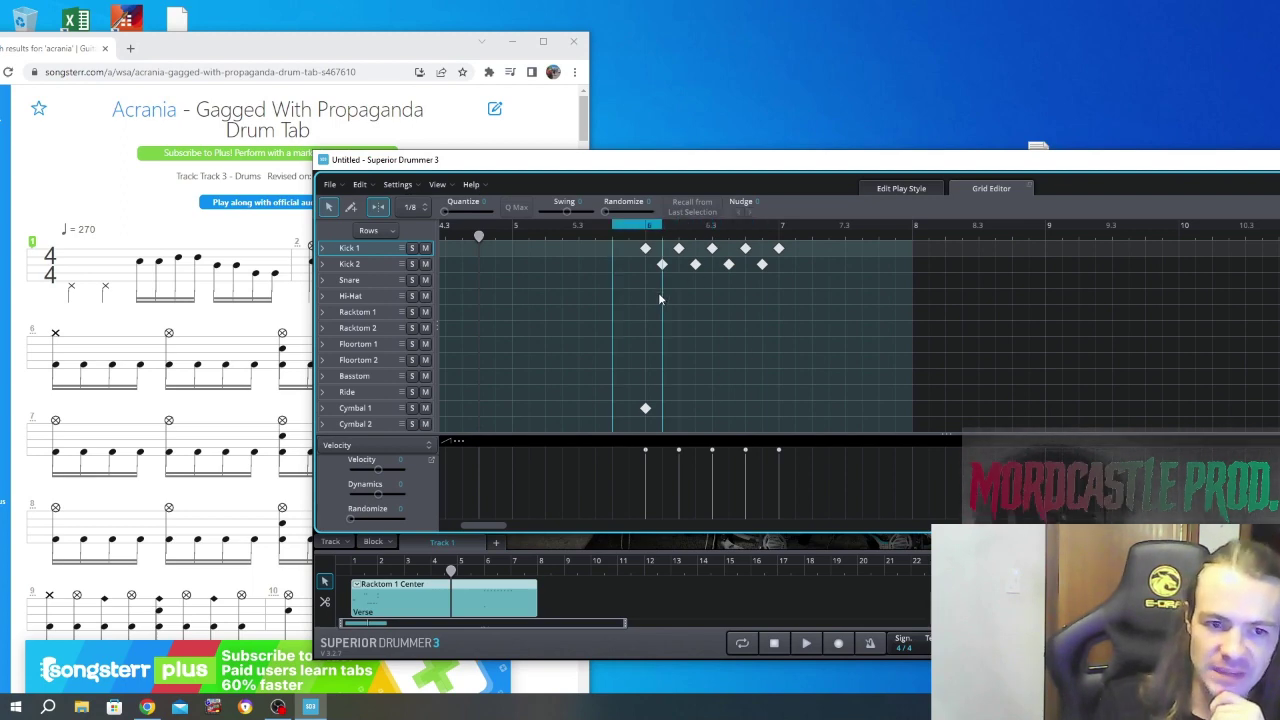
{"action": "mouse_move", "coordinate": [630, 255]}
{"action": "left_mouse_down"}
{"action": "mouse_move", "coordinate": [774, 356]}
{"action": "mouse_move", "coordinate": [793, 335]}
{"action": "left_mouse_up"}
{"action": "scroll", "coordinate": [724, 300], "scroll_direction": "down", "scroll_amount": 3}
{"action": "scroll", "coordinate": [698, 406], "scroll_direction": "up", "scroll_amount": 3}
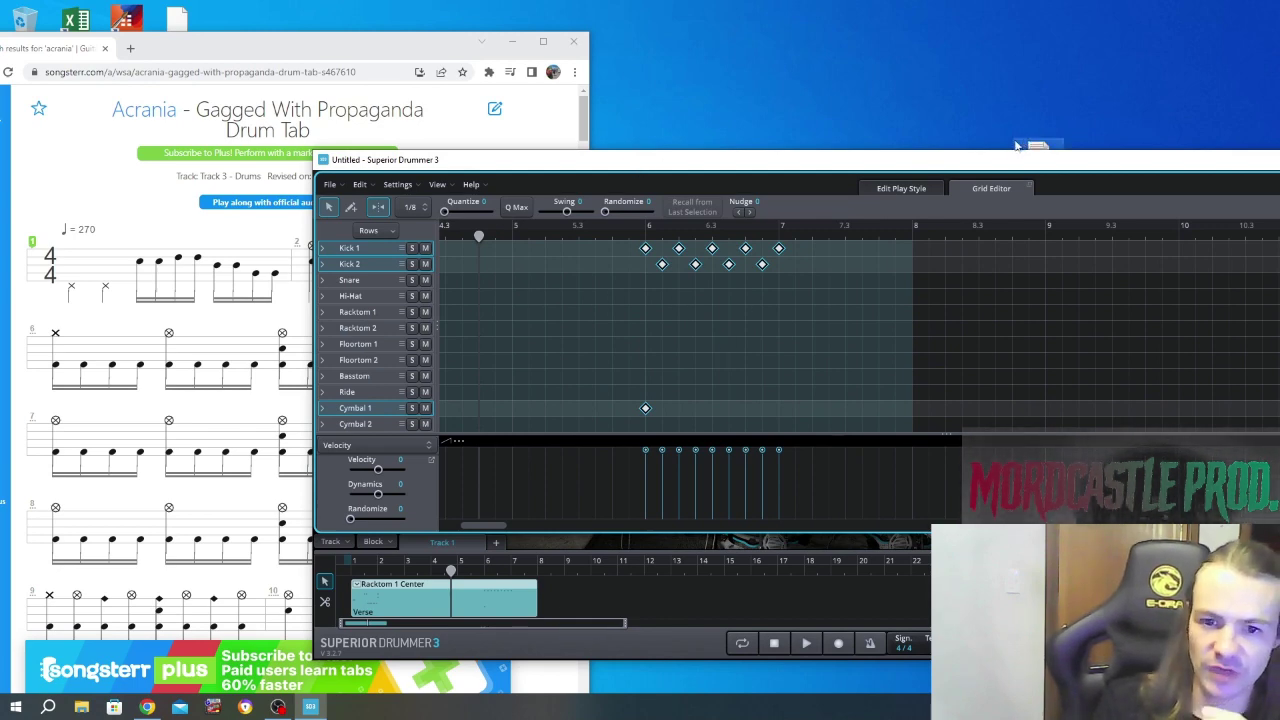
Delete the selected kick and cymbal notes and set the grid to 1/16.
{"action": "key", "text": "Delete"}
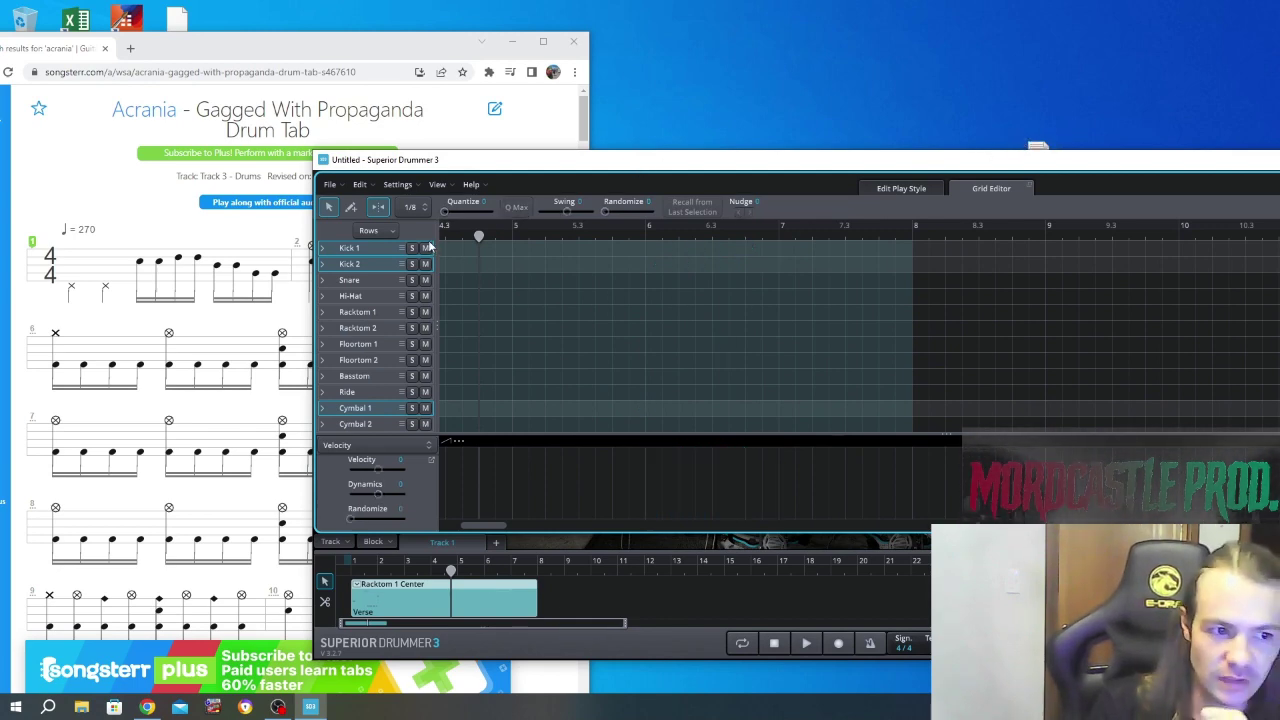
{"action": "left_click", "coordinate": [411, 207]}
{"action": "left_click", "coordinate": [423, 343]}
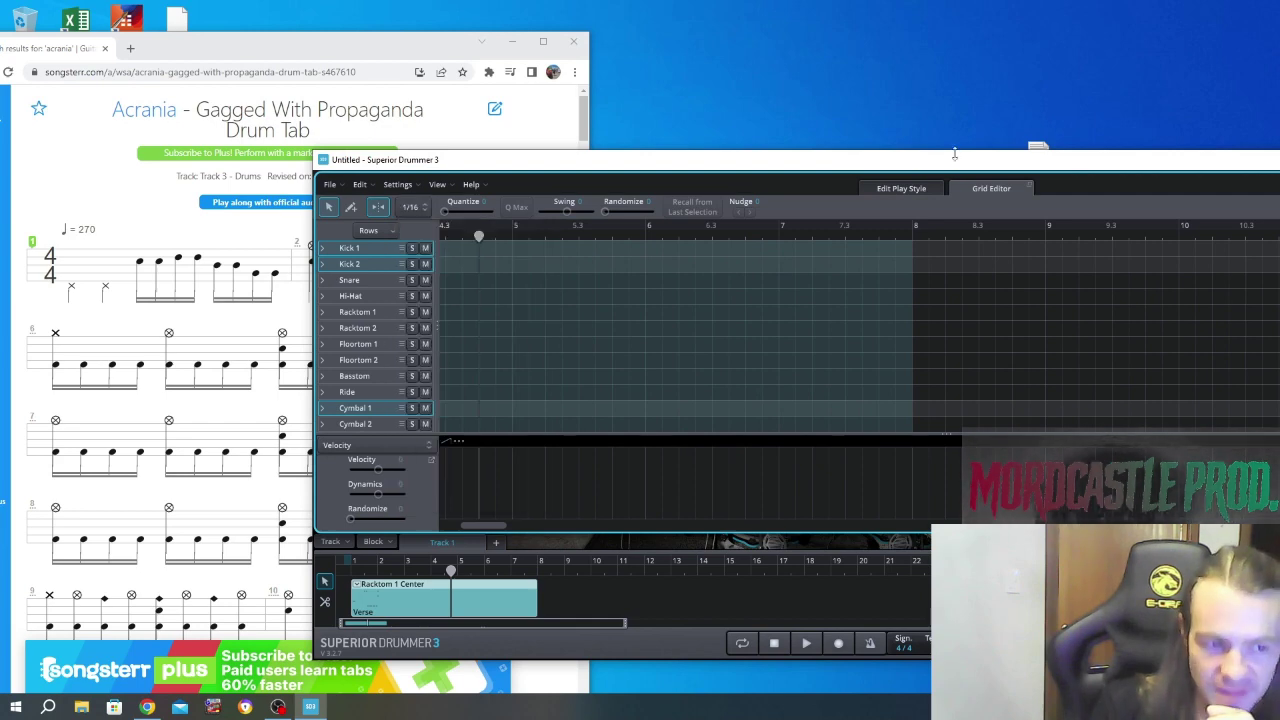
Zoom the grid in three steps and place the playhead just before bar 6.
{"action": "left_click_drag", "start_coordinate": [937, 168], "coordinate": [643, 121]}
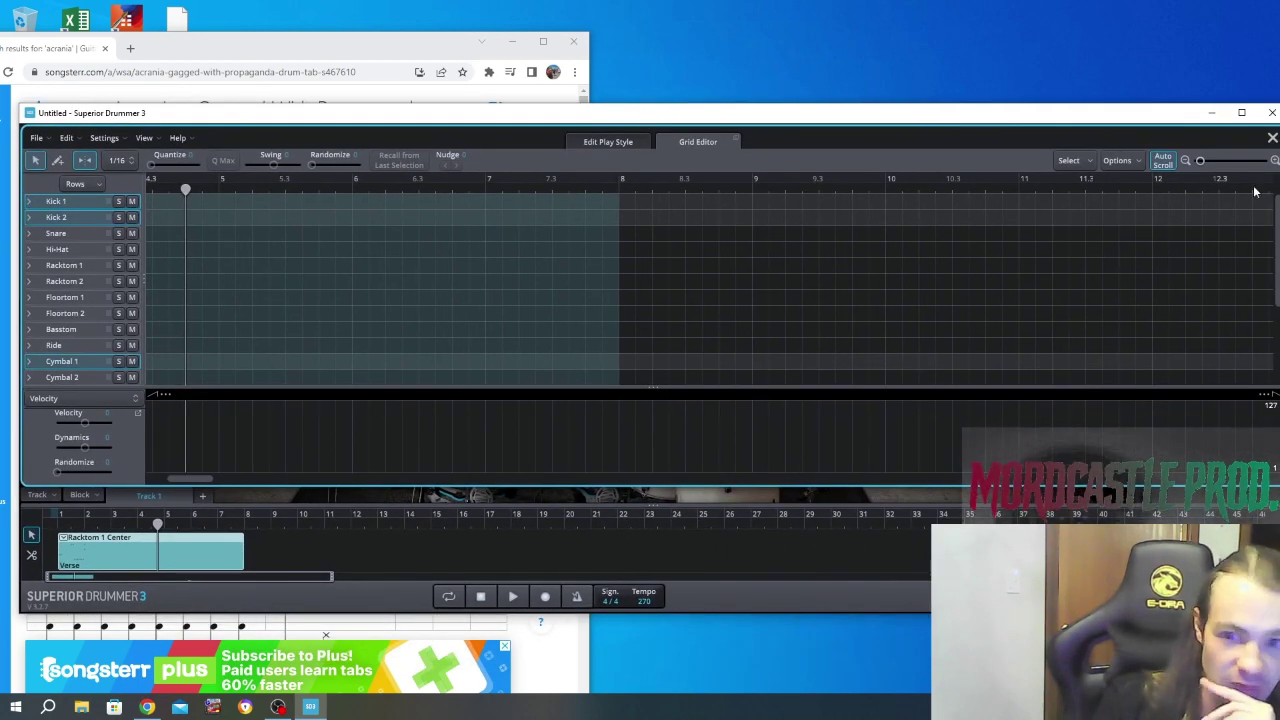
{"action": "left_click", "coordinate": [1274, 160]}
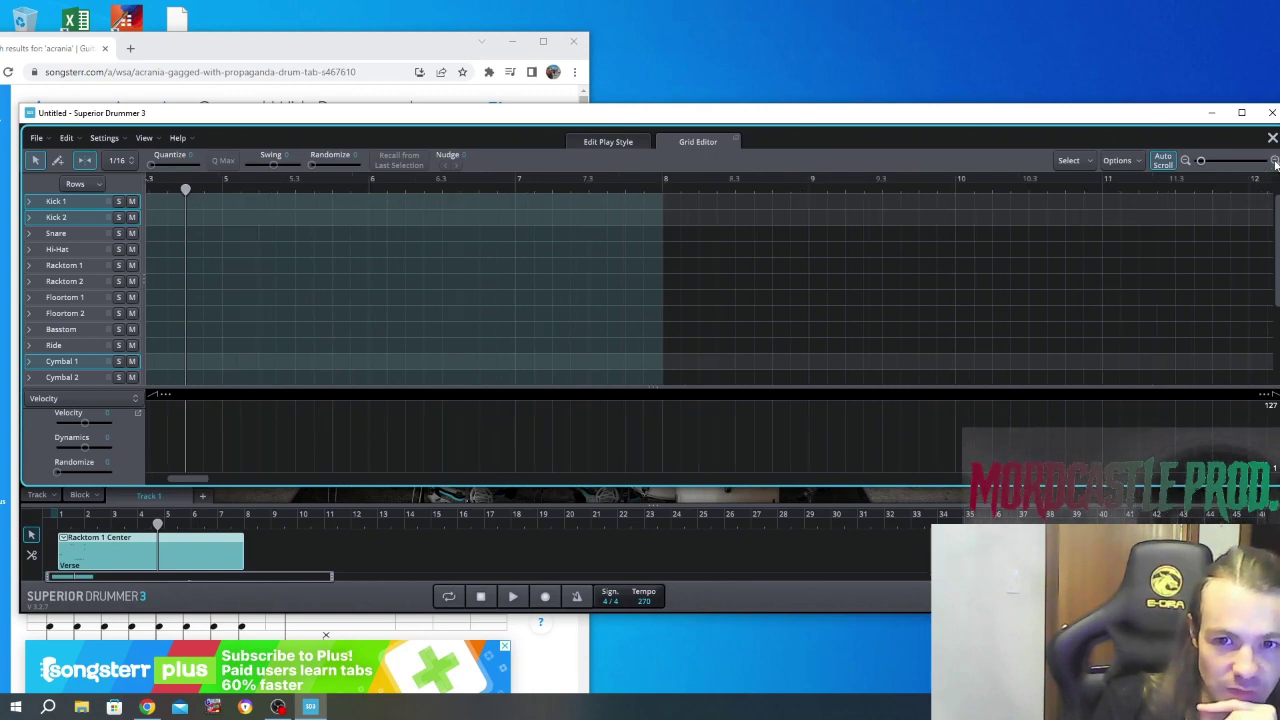
{"action": "left_click", "coordinate": [1274, 161]}
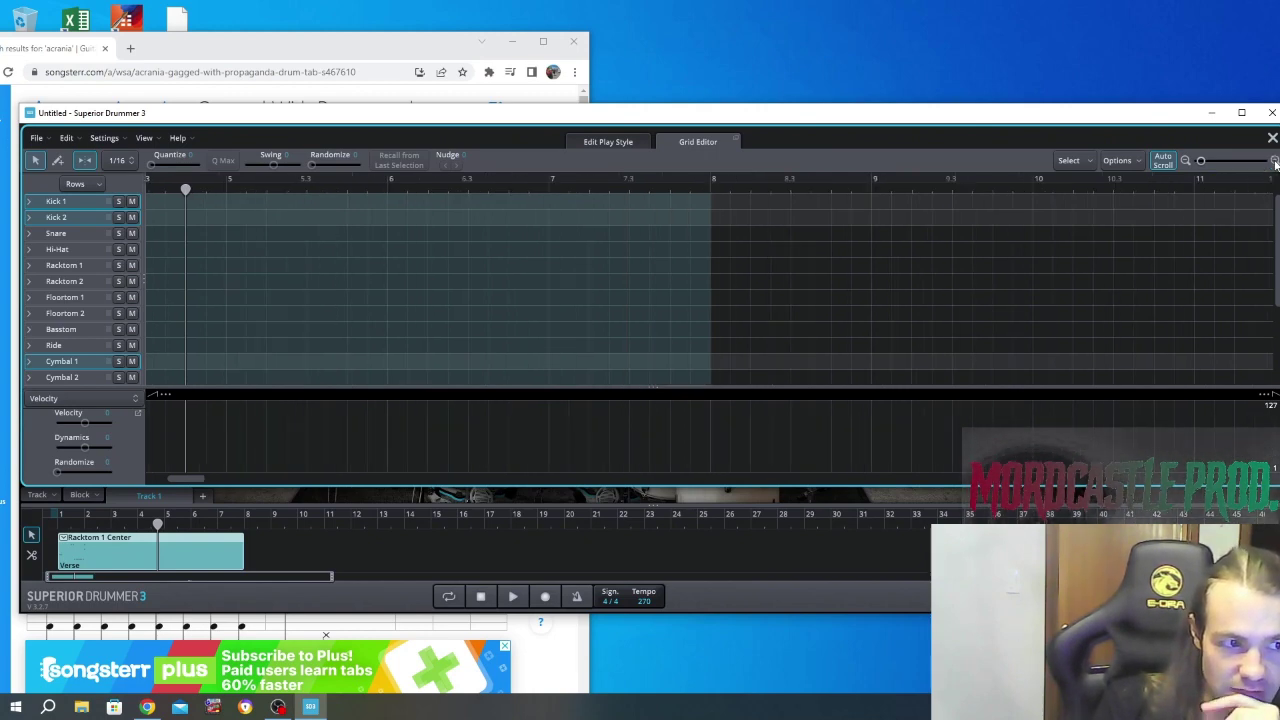
{"action": "left_click", "coordinate": [1274, 161]}
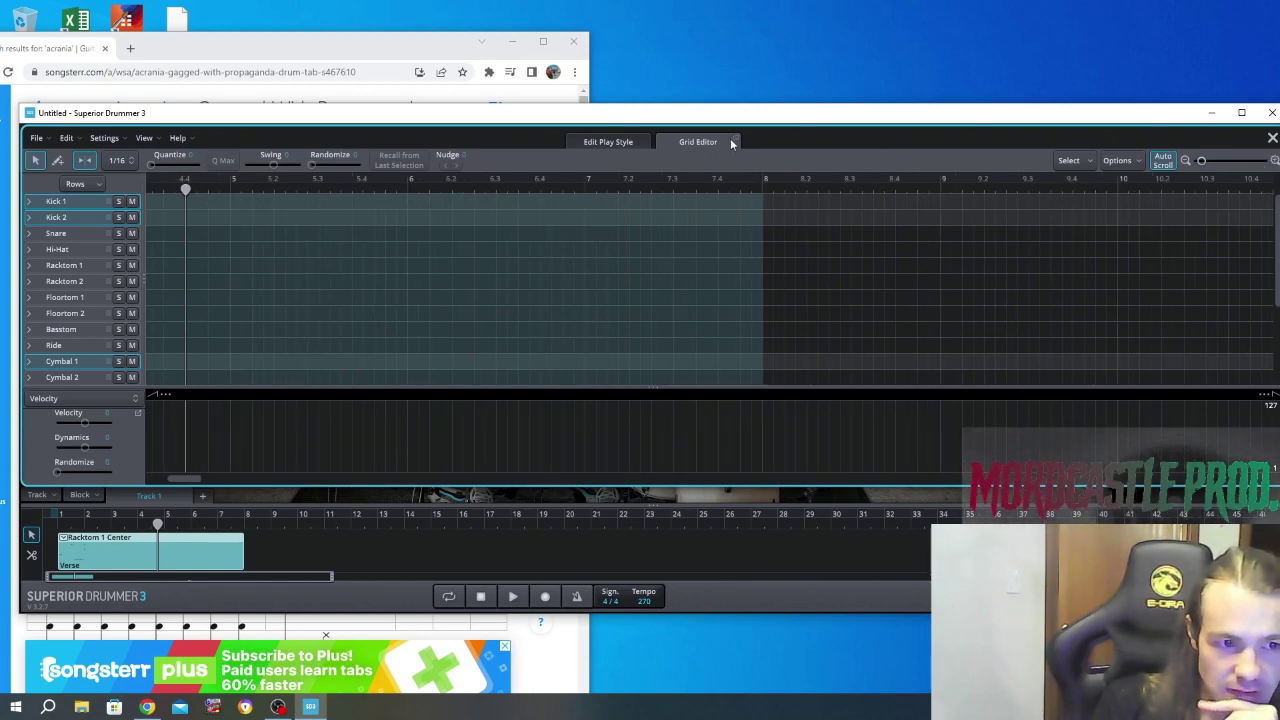
{"action": "left_click_drag", "start_coordinate": [733, 141], "coordinate": [642, 141]}
{"action": "left_click_drag", "start_coordinate": [101, 190], "coordinate": [313, 206]}
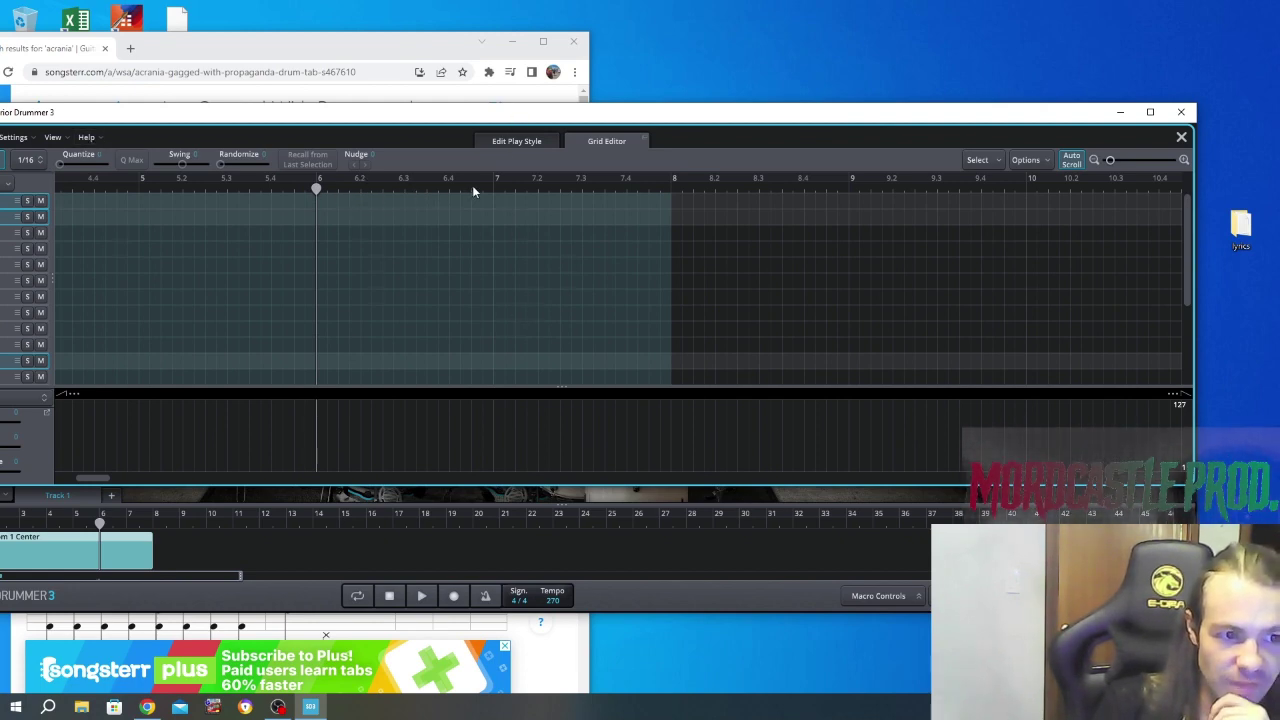
{"action": "left_click", "coordinate": [310, 707]}
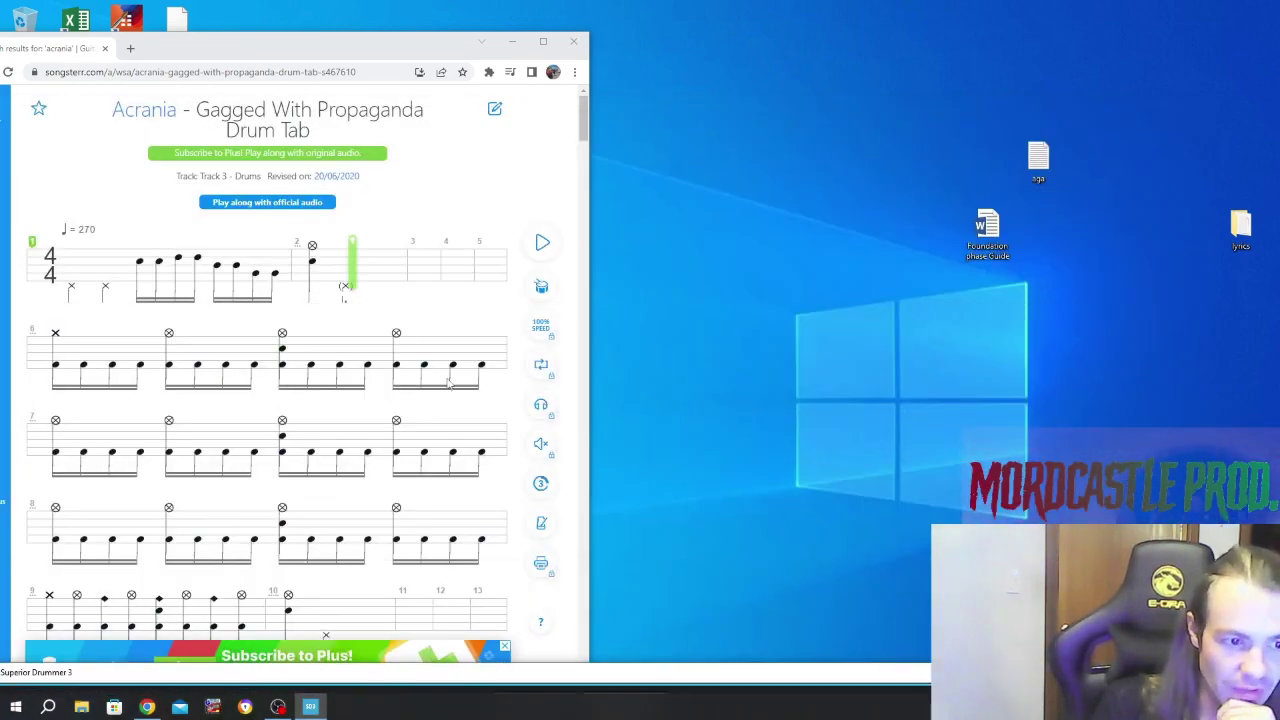
{"action": "left_click", "coordinate": [310, 707]}
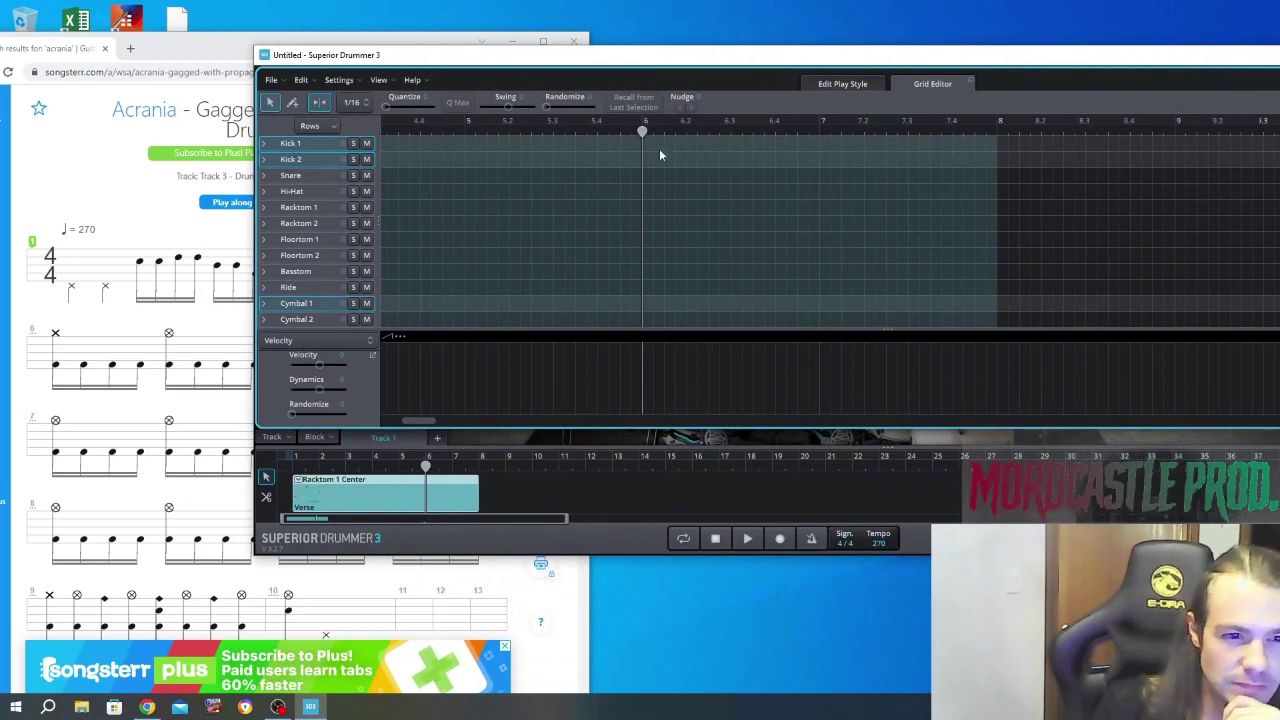
Draw alternating Kick 1/Kick 2 sixteenth notes from bar 6 with the pencil tool.
{"action": "left_click", "coordinate": [299, 103]}
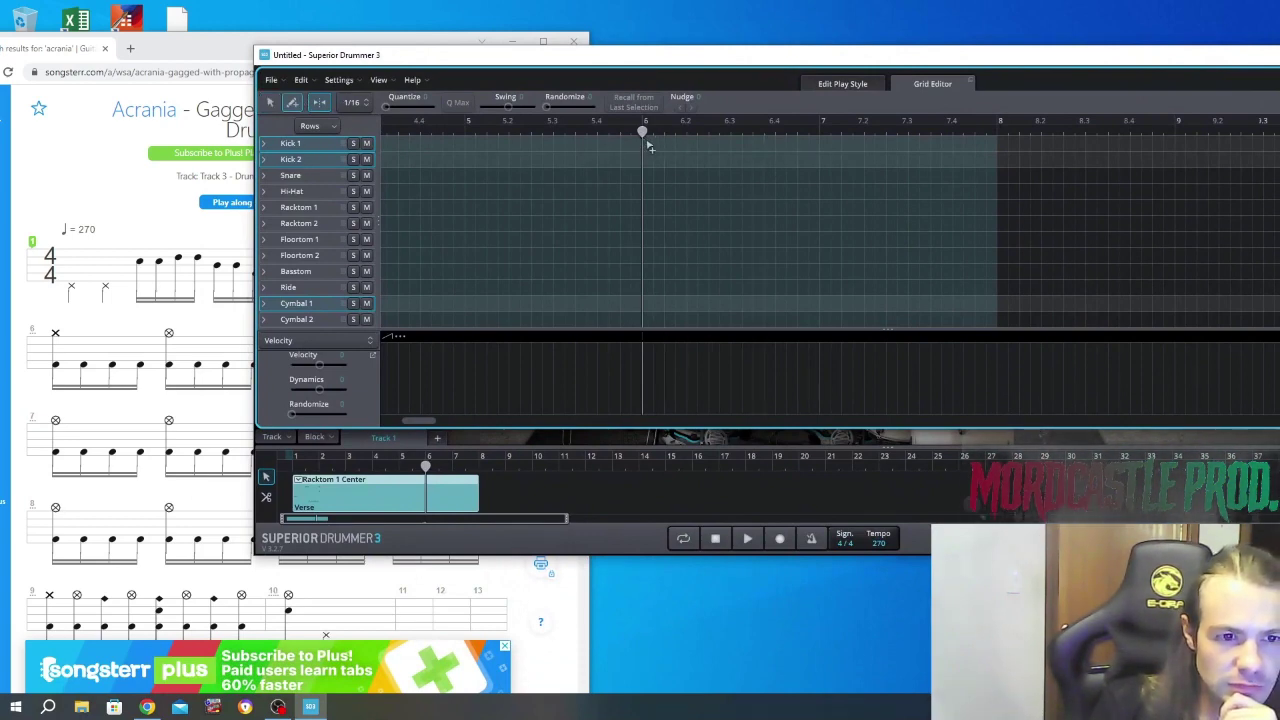
{"action": "left_click", "coordinate": [648, 146]}
{"action": "left_click", "coordinate": [654, 159]}
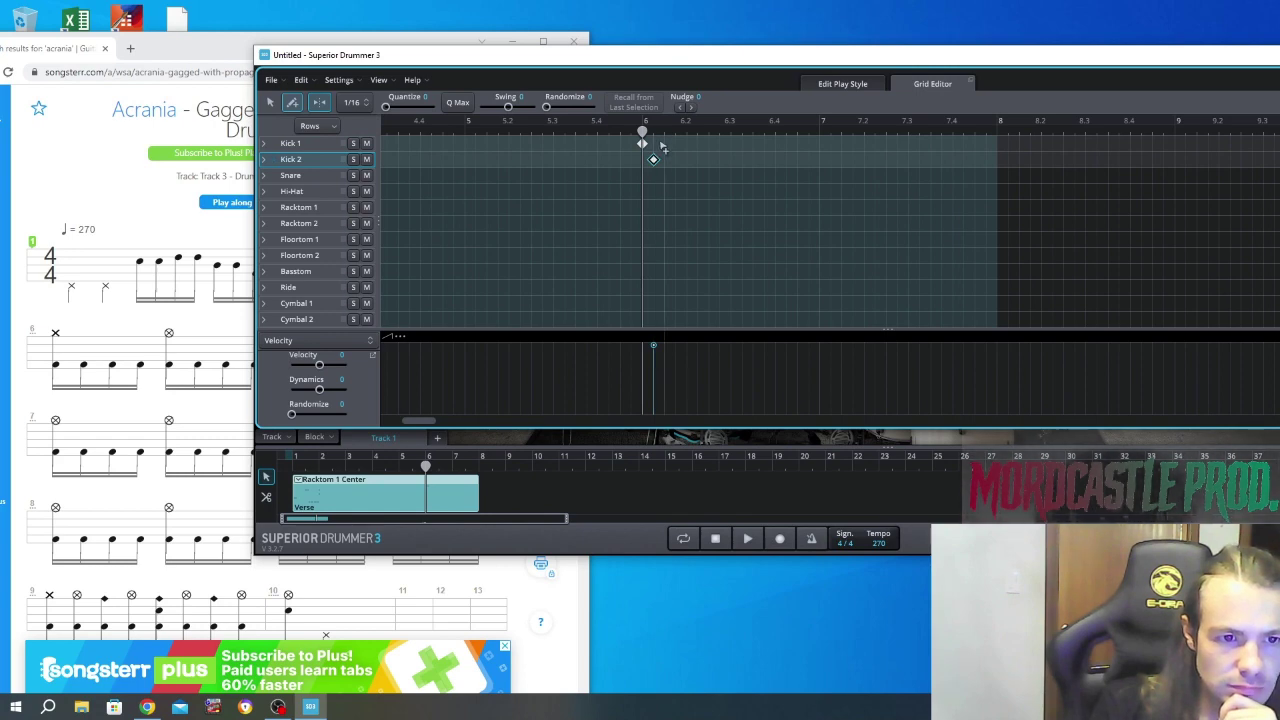
{"action": "left_click", "coordinate": [664, 143]}
{"action": "left_click", "coordinate": [675, 159]}
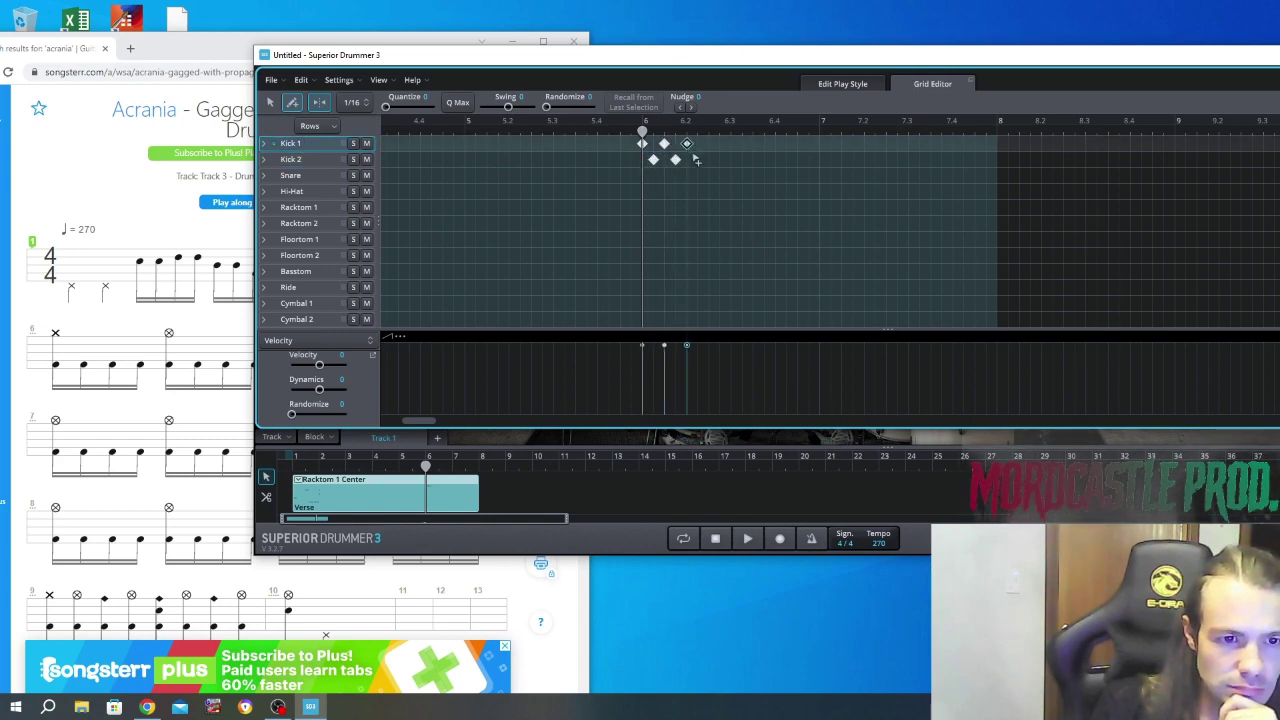
{"action": "left_click", "coordinate": [697, 159]}
{"action": "left_click", "coordinate": [719, 159]}
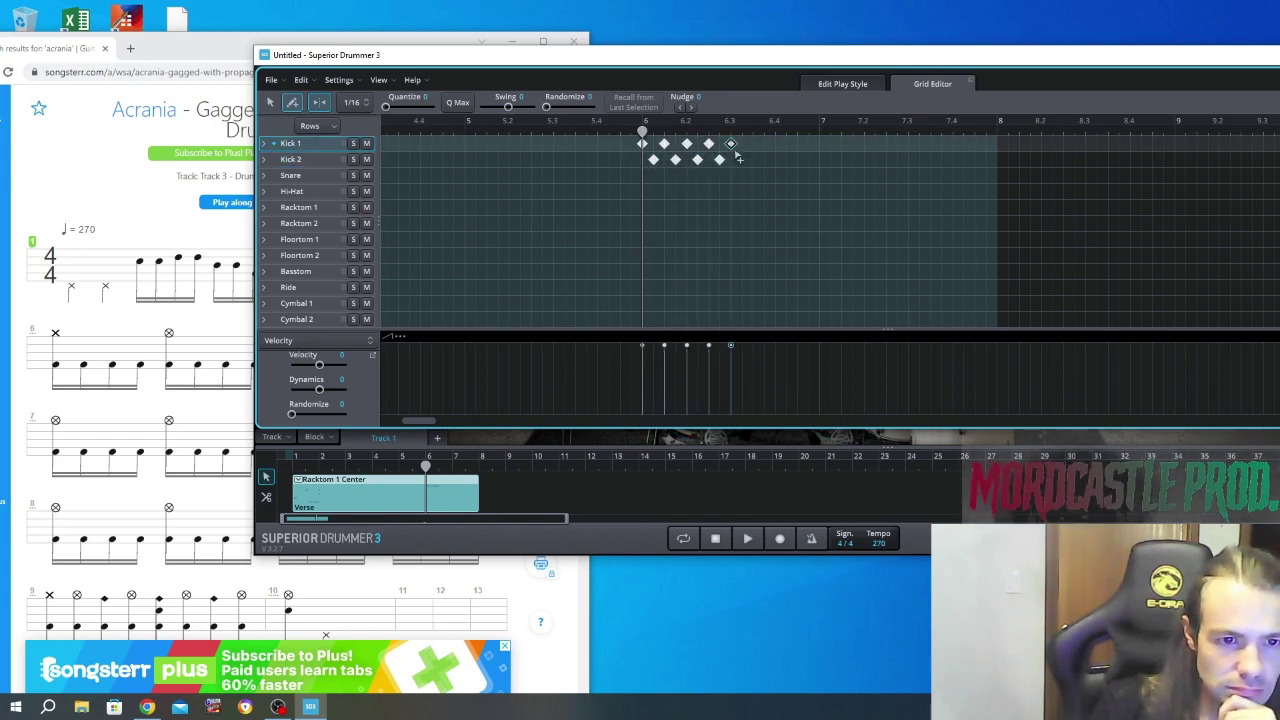
{"action": "left_click", "coordinate": [741, 159]}
{"action": "left_click", "coordinate": [764, 159]}
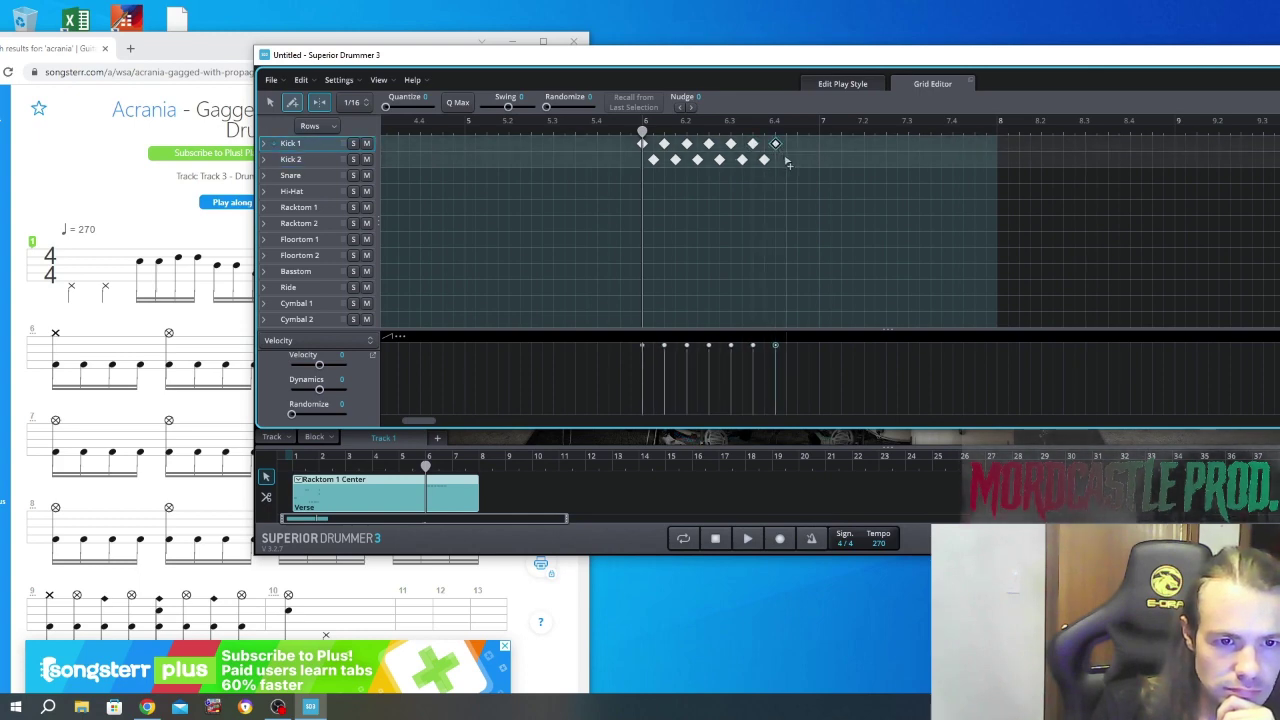
{"action": "left_click", "coordinate": [786, 159]}
{"action": "left_click", "coordinate": [797, 143]}
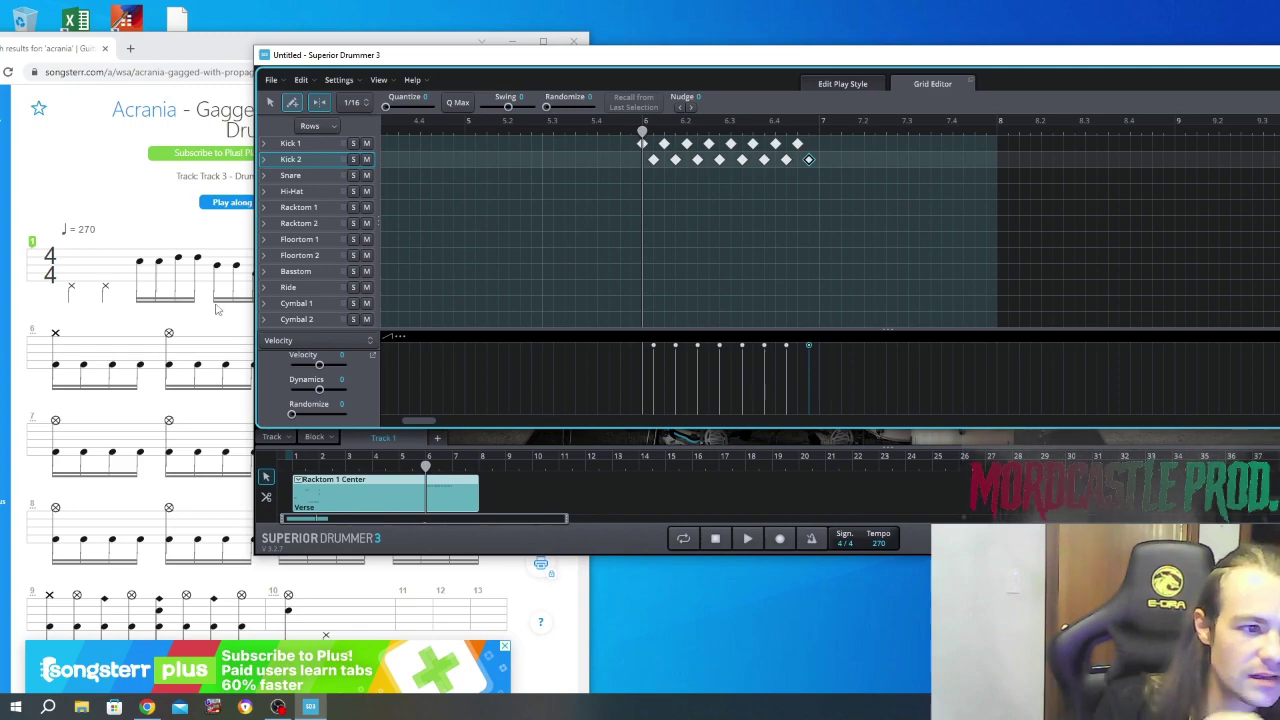
Add a Cymbal 1 hit at bar 6 plus hi-hat and snare hits later in the bar.
{"action": "left_click_drag", "start_coordinate": [368, 57], "coordinate": [395, 587]}
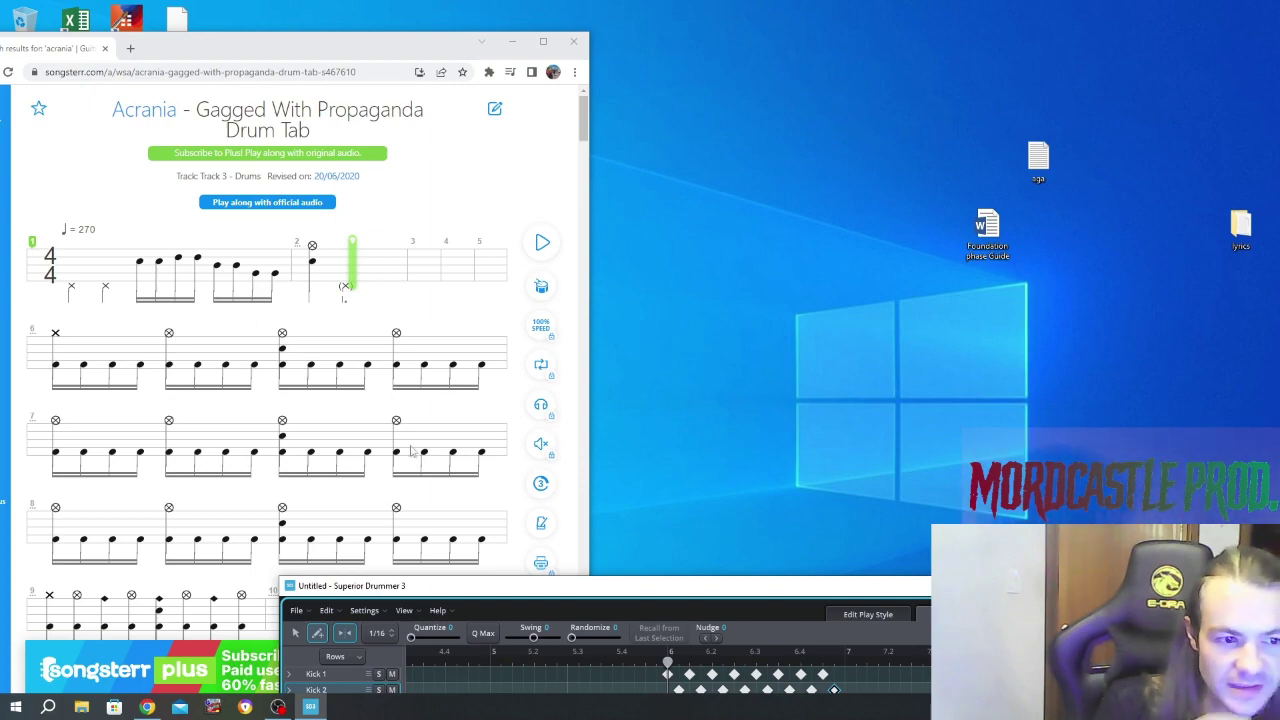
{"action": "left_click_drag", "start_coordinate": [526, 607], "coordinate": [482, 81]}
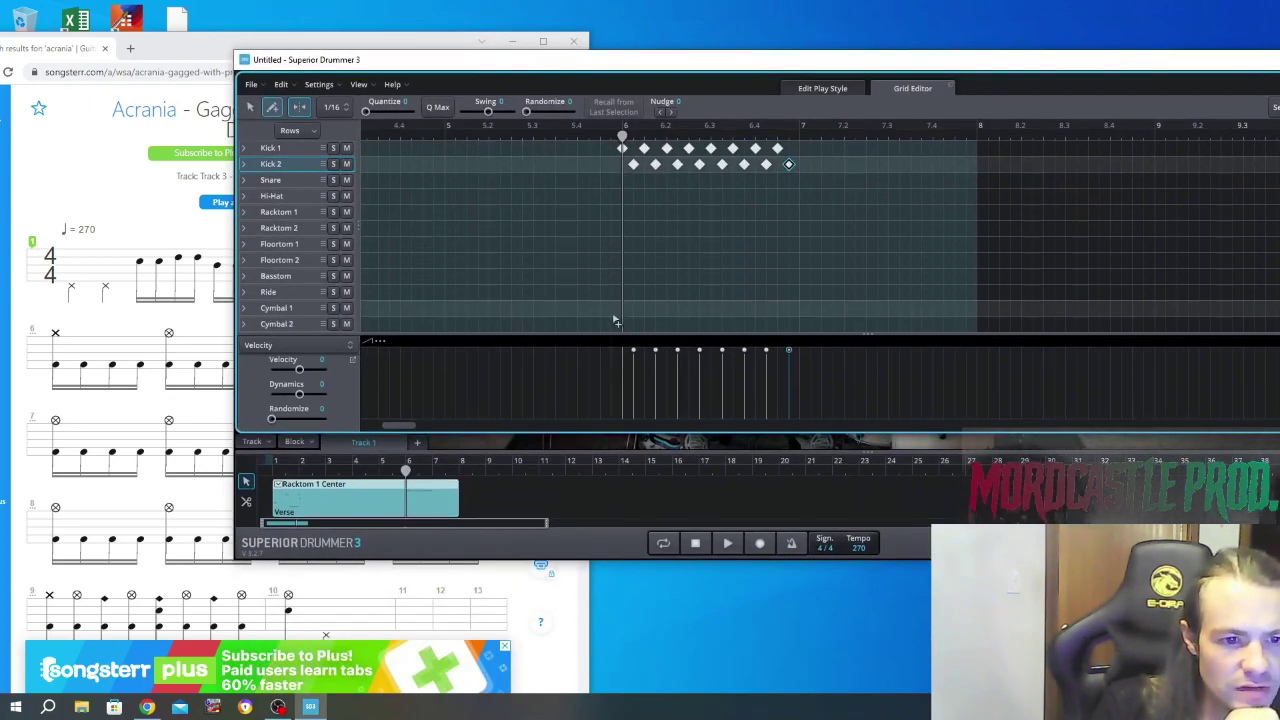
{"action": "left_click", "coordinate": [622, 309]}
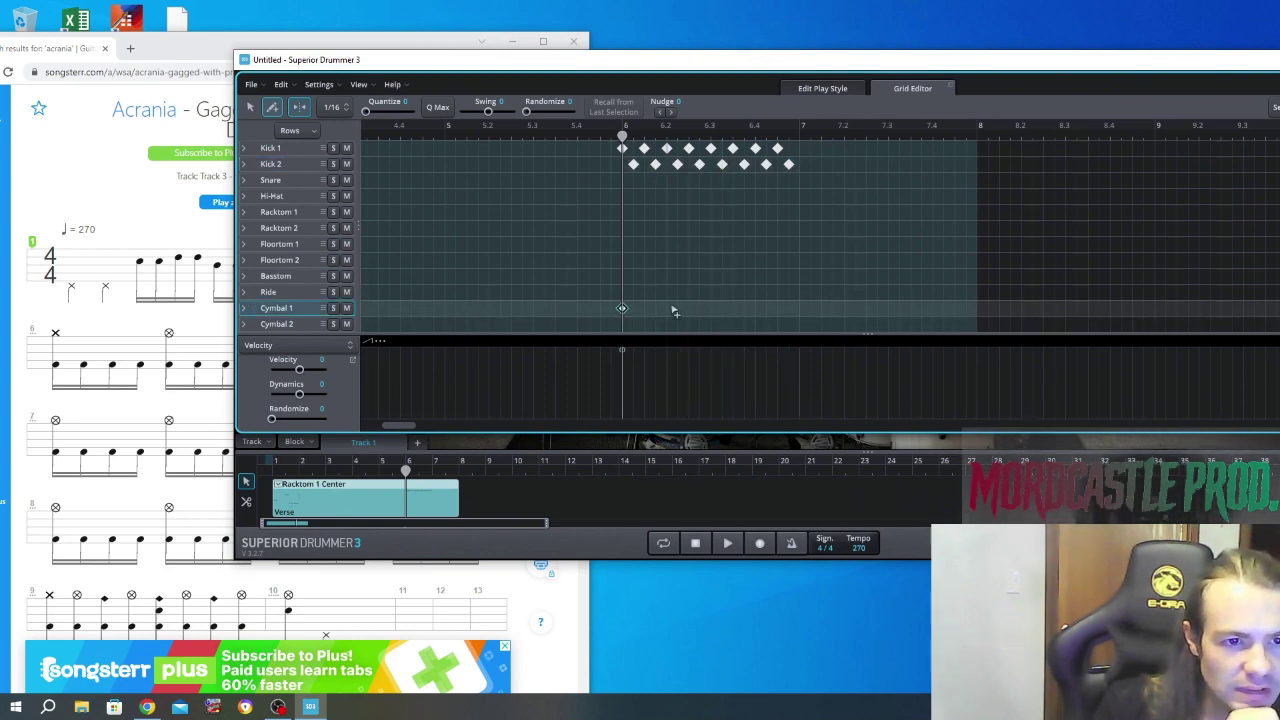
{"action": "left_click", "coordinate": [667, 197]}
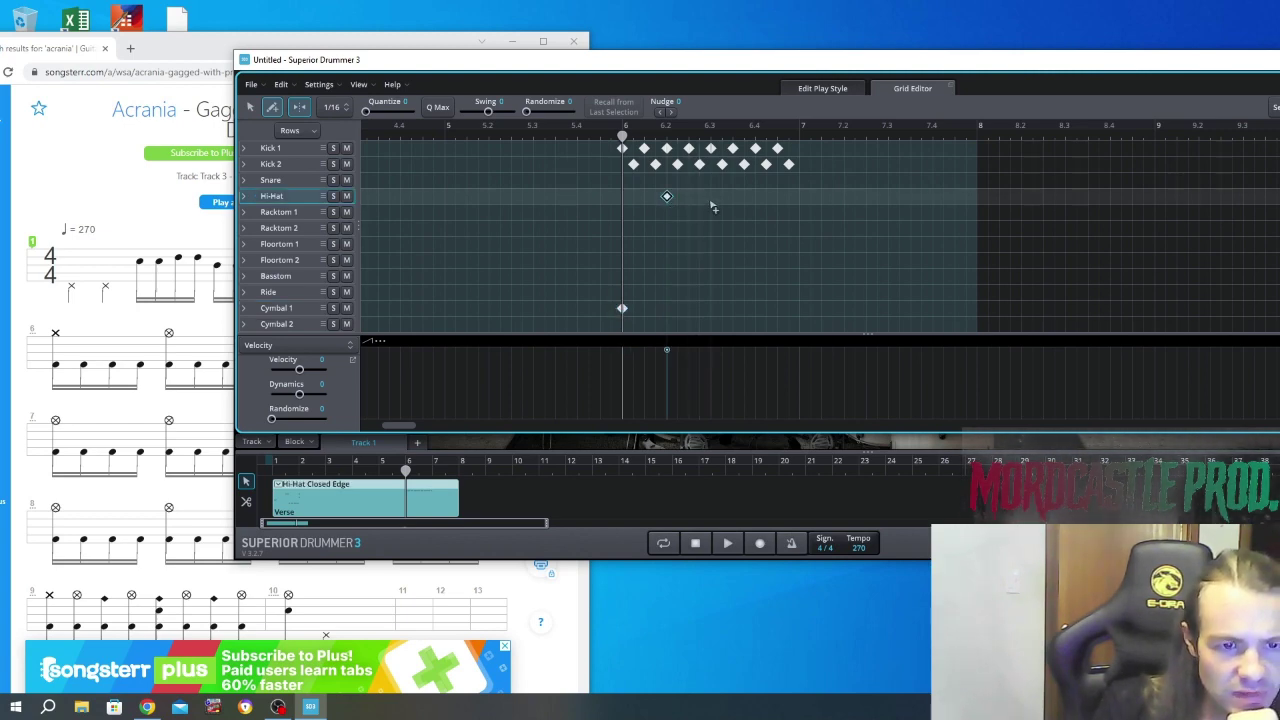
{"action": "left_click", "coordinate": [711, 196]}
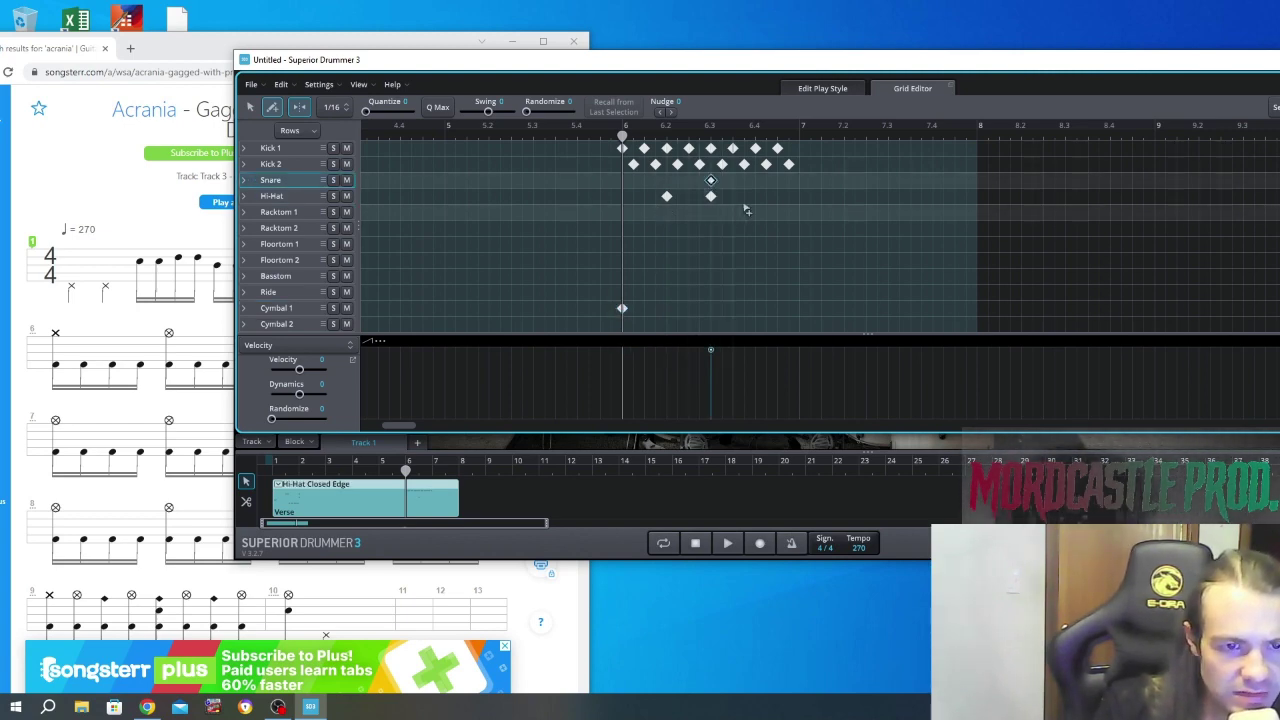
{"action": "left_click", "coordinate": [756, 197]}
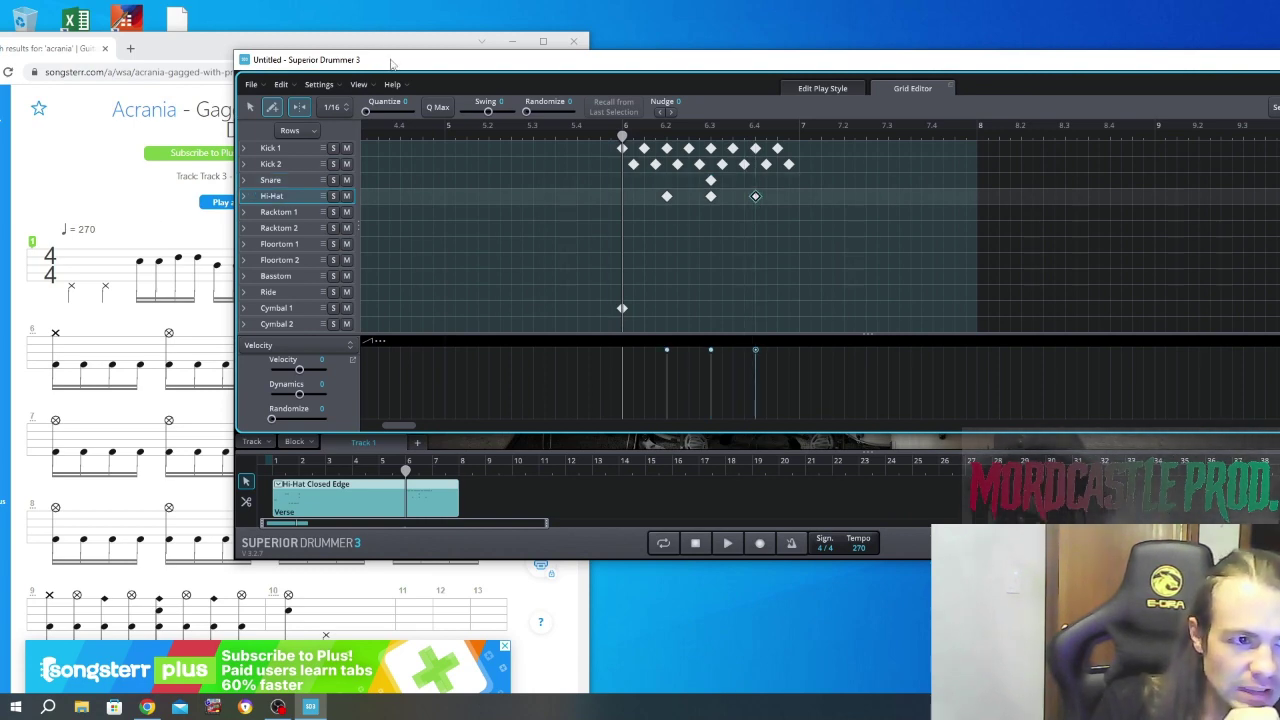
{"action": "left_click_drag", "start_coordinate": [391, 64], "coordinate": [521, 609]}
{"action": "scroll", "coordinate": [41, 432], "scroll_direction": "down", "scroll_amount": 3}
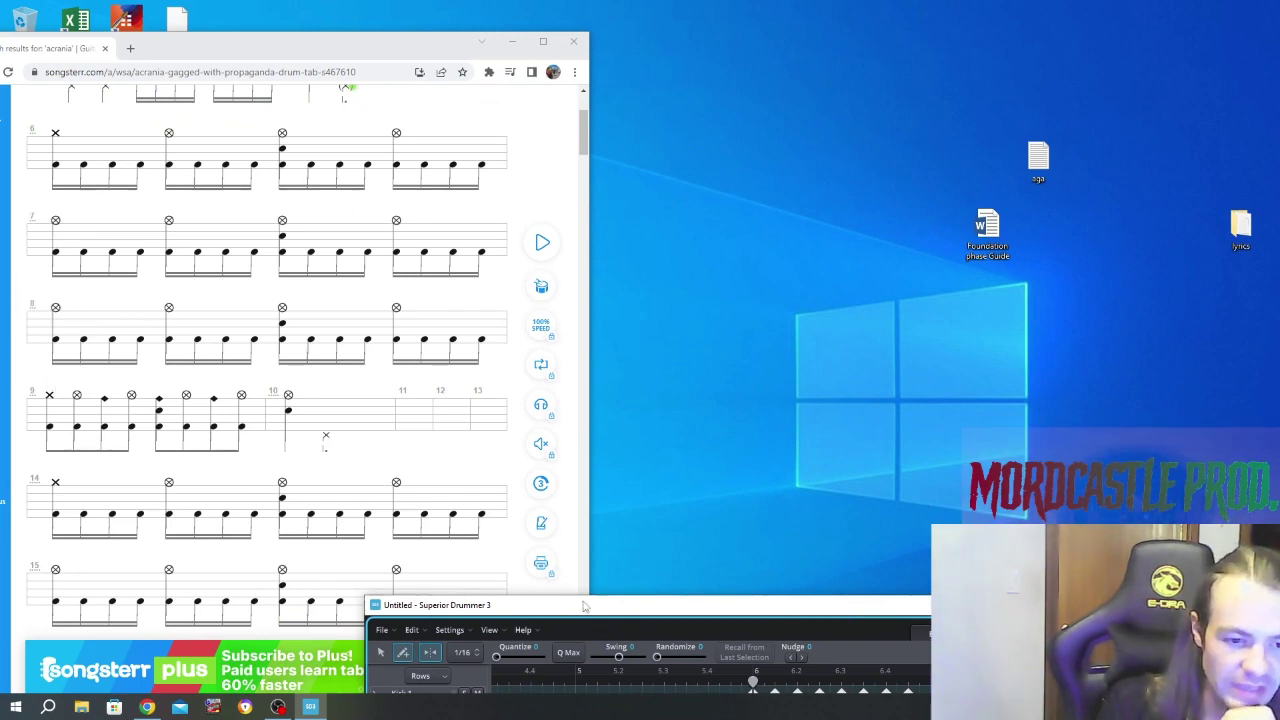
Undo stray Kick 1 notes, select the whole groove and drop a copy into bar 7.
{"action": "mouse_move", "coordinate": [585, 607]}
{"action": "left_mouse_down"}
{"action": "mouse_move", "coordinate": [477, 202]}
{"action": "mouse_move", "coordinate": [432, 152]}
{"action": "left_mouse_up"}
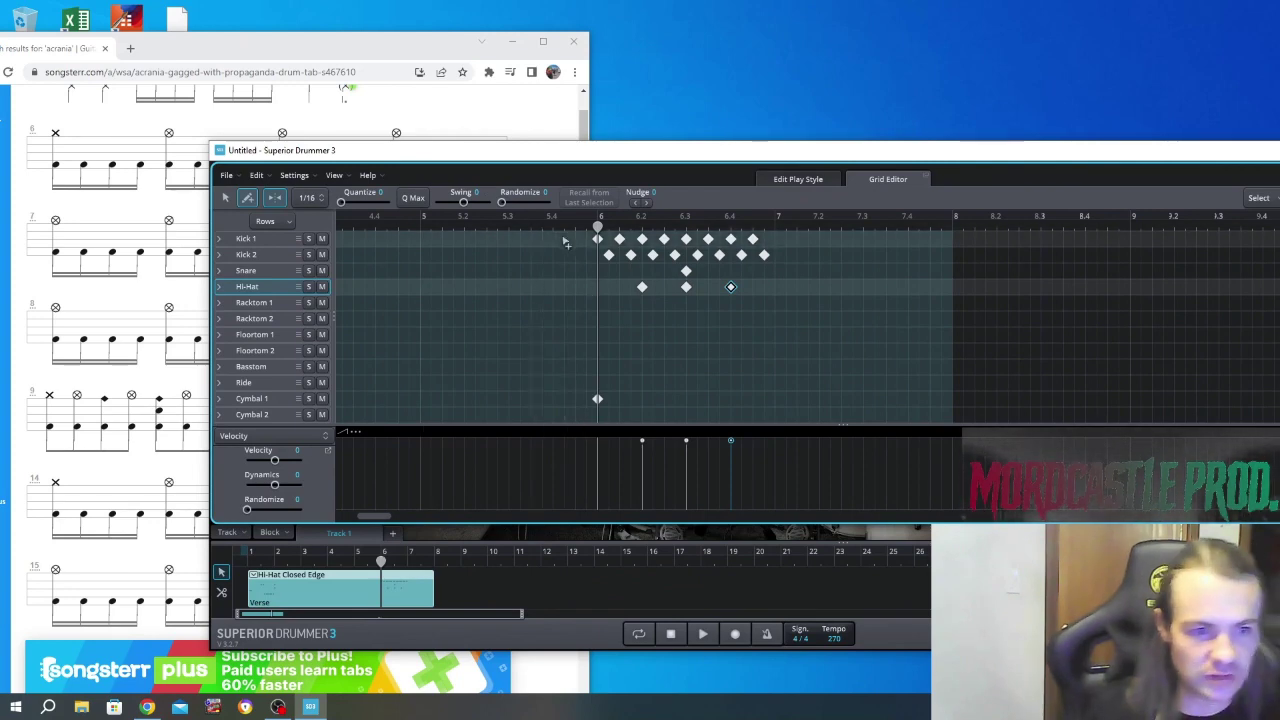
{"action": "left_click_drag", "start_coordinate": [575, 239], "coordinate": [552, 239]}
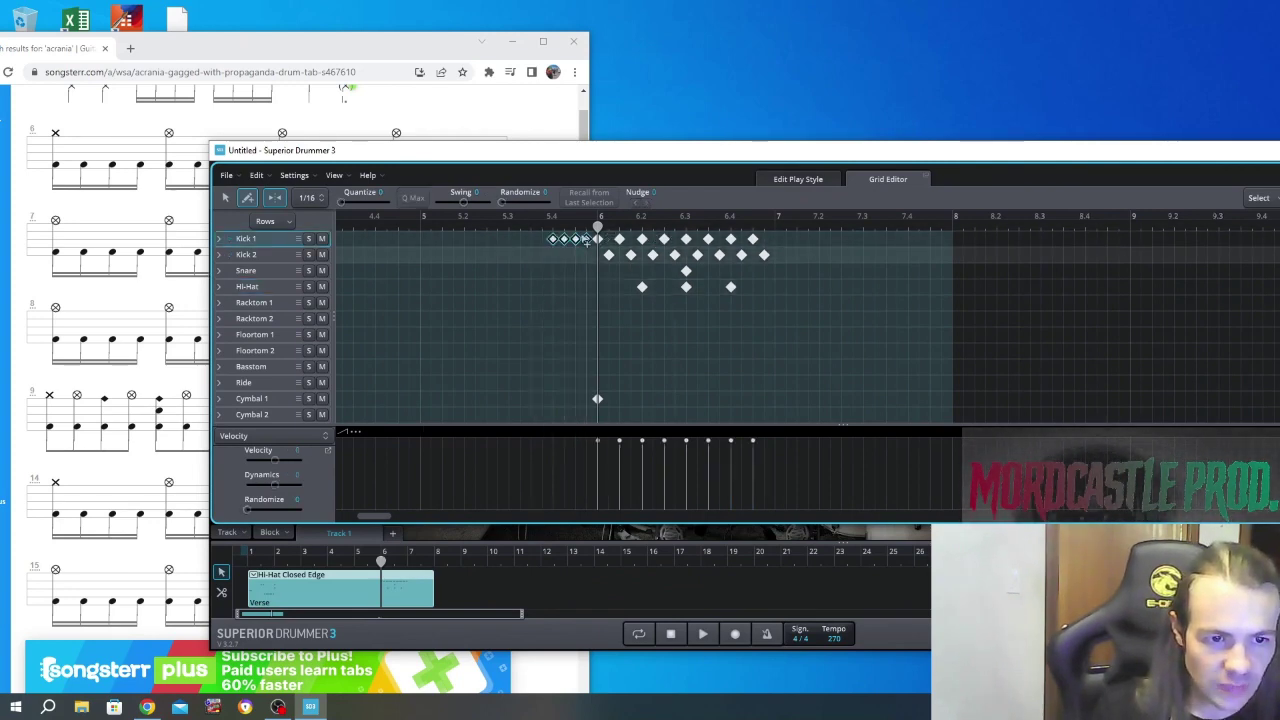
{"action": "key", "text": "ctrl+z"}
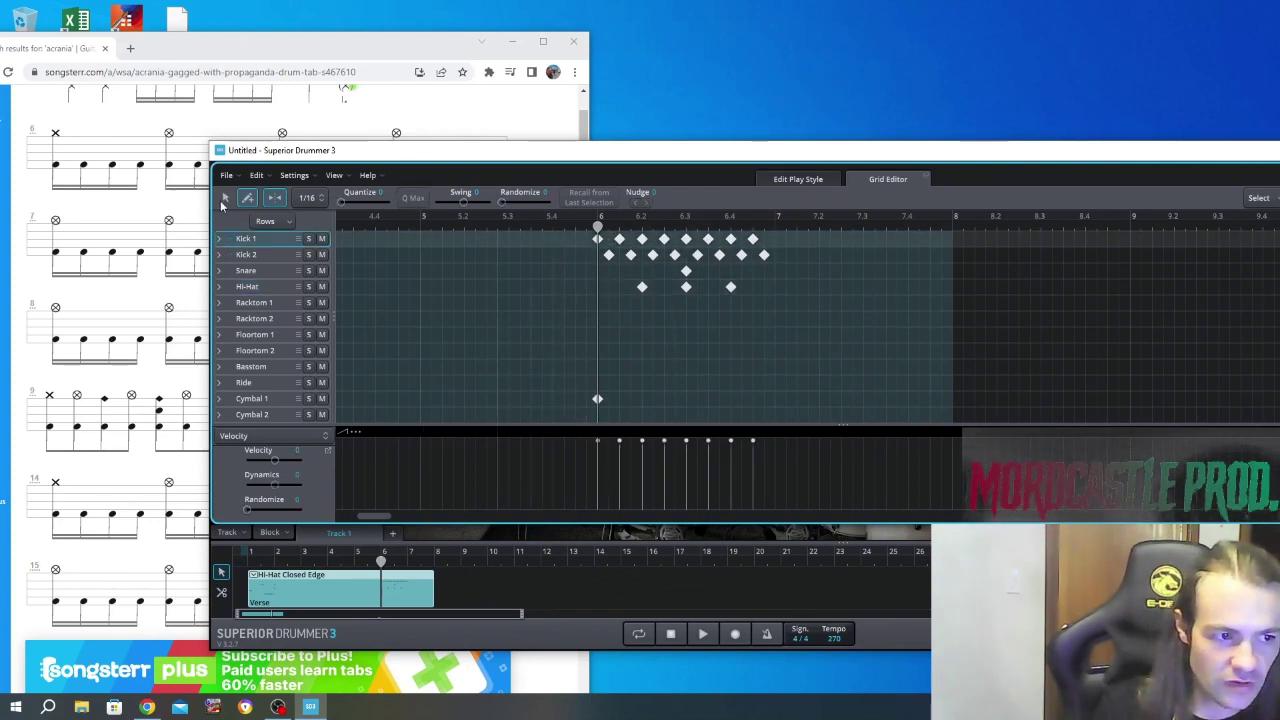
{"action": "left_click", "coordinate": [224, 198]}
{"action": "left_click_drag", "start_coordinate": [383, 263], "coordinate": [800, 366]}
{"action": "scroll", "coordinate": [710, 246], "scroll_direction": "left", "scroll_amount": 3}
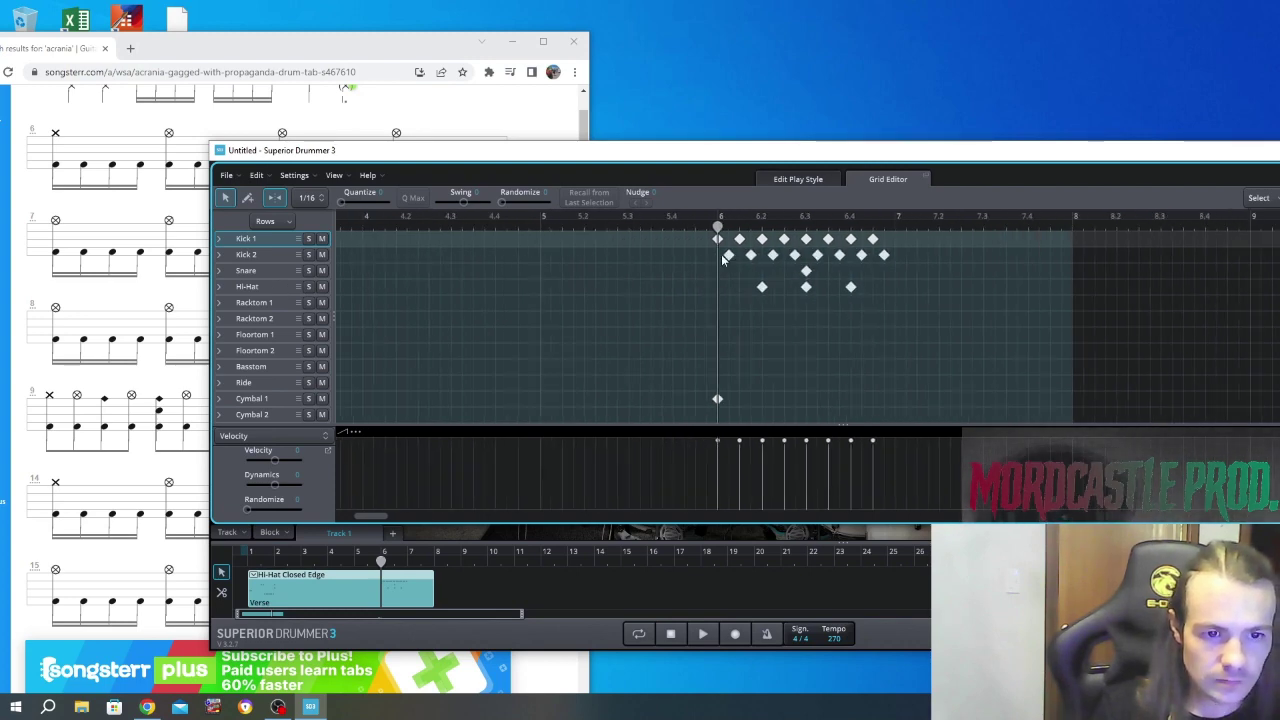
{"action": "mouse_move", "coordinate": [1000, 399]}
{"action": "left_mouse_down"}
{"action": "mouse_move", "coordinate": [640, 248]}
{"action": "mouse_move", "coordinate": [897, 248]}
{"action": "left_mouse_up"}
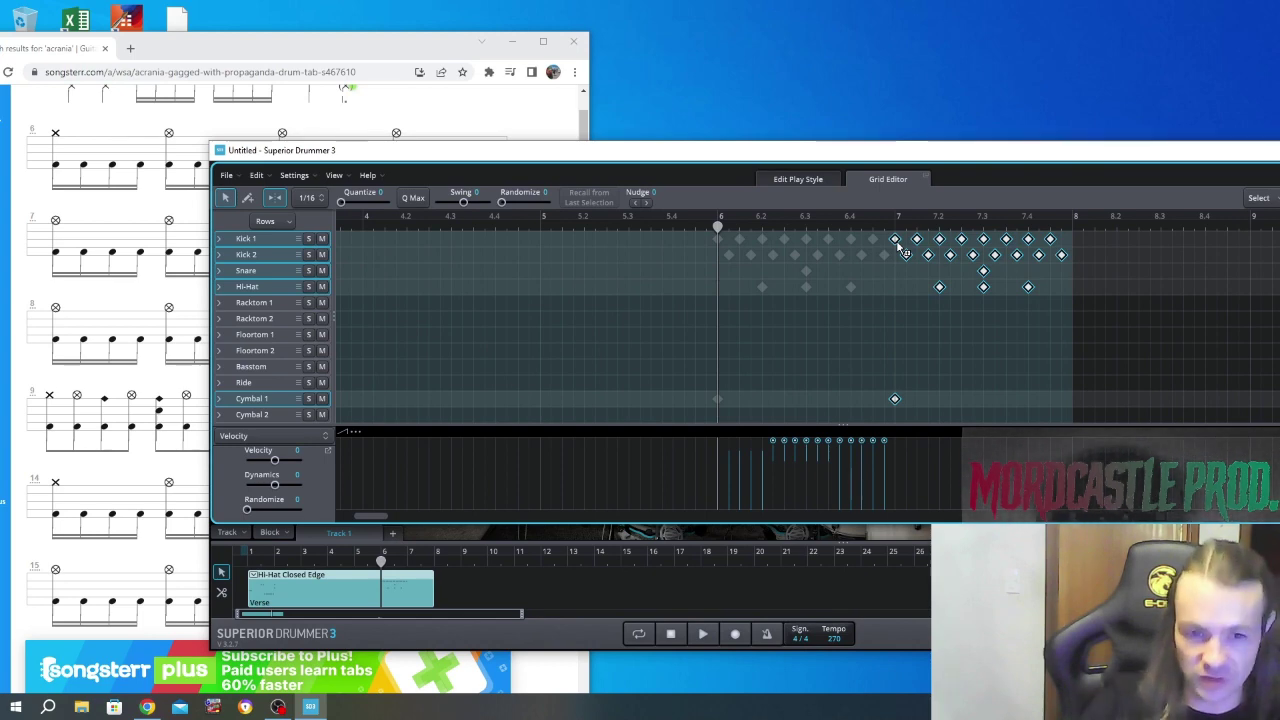
{"action": "left_click_drag", "start_coordinate": [900, 247], "coordinate": [900, 250]}
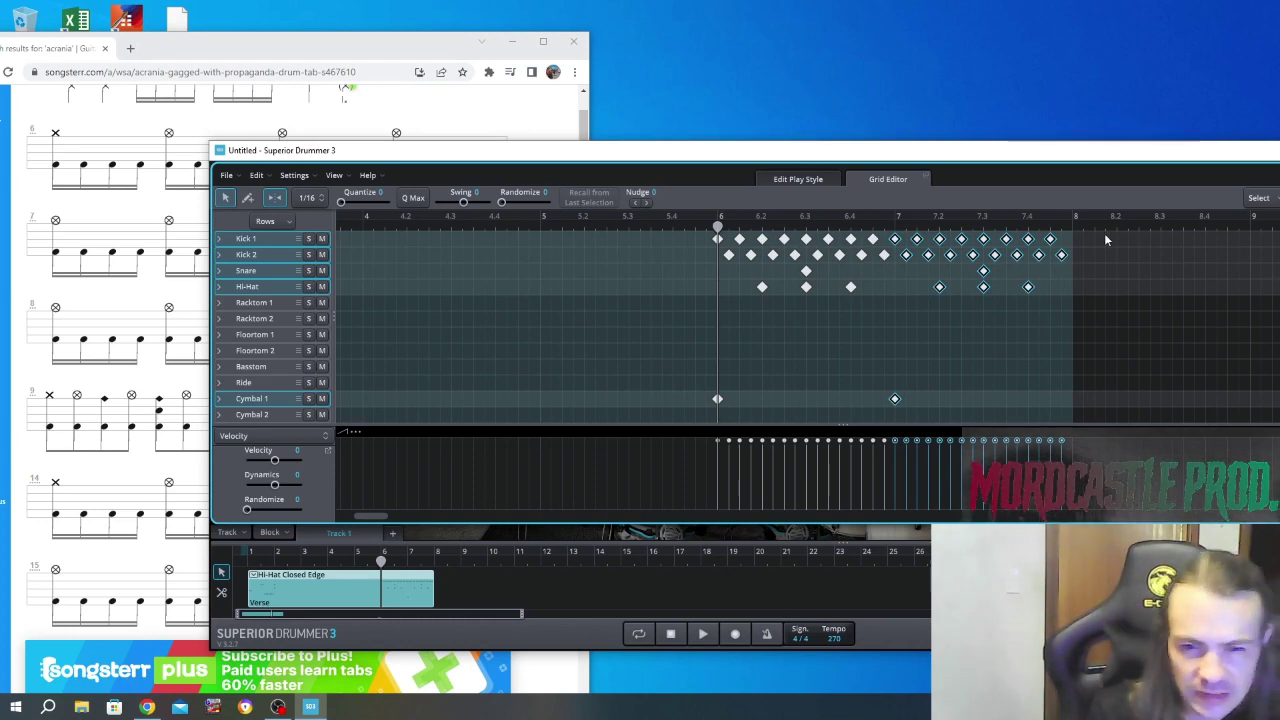
Remove the extra Cymbal 1 hit, copy bar 7's kicks and hi-hats into bar 8, and play.
{"action": "left_click", "coordinate": [895, 398]}
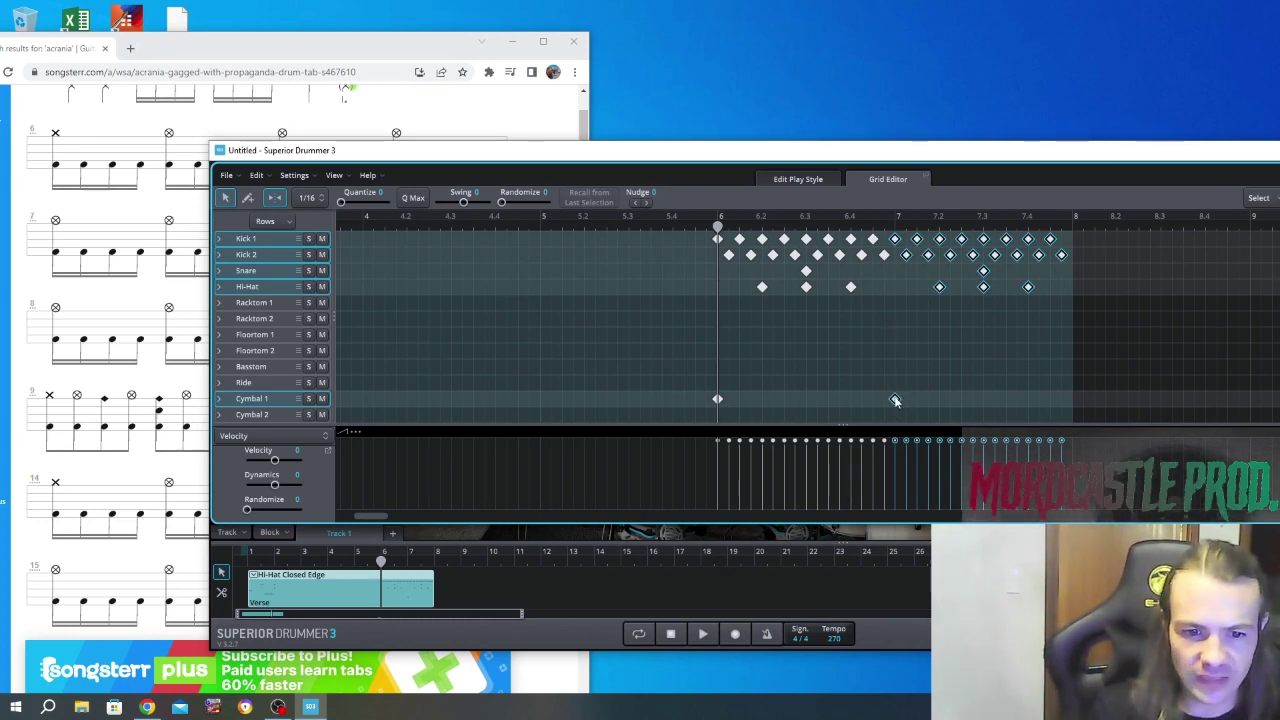
{"action": "left_click", "coordinate": [895, 400]}
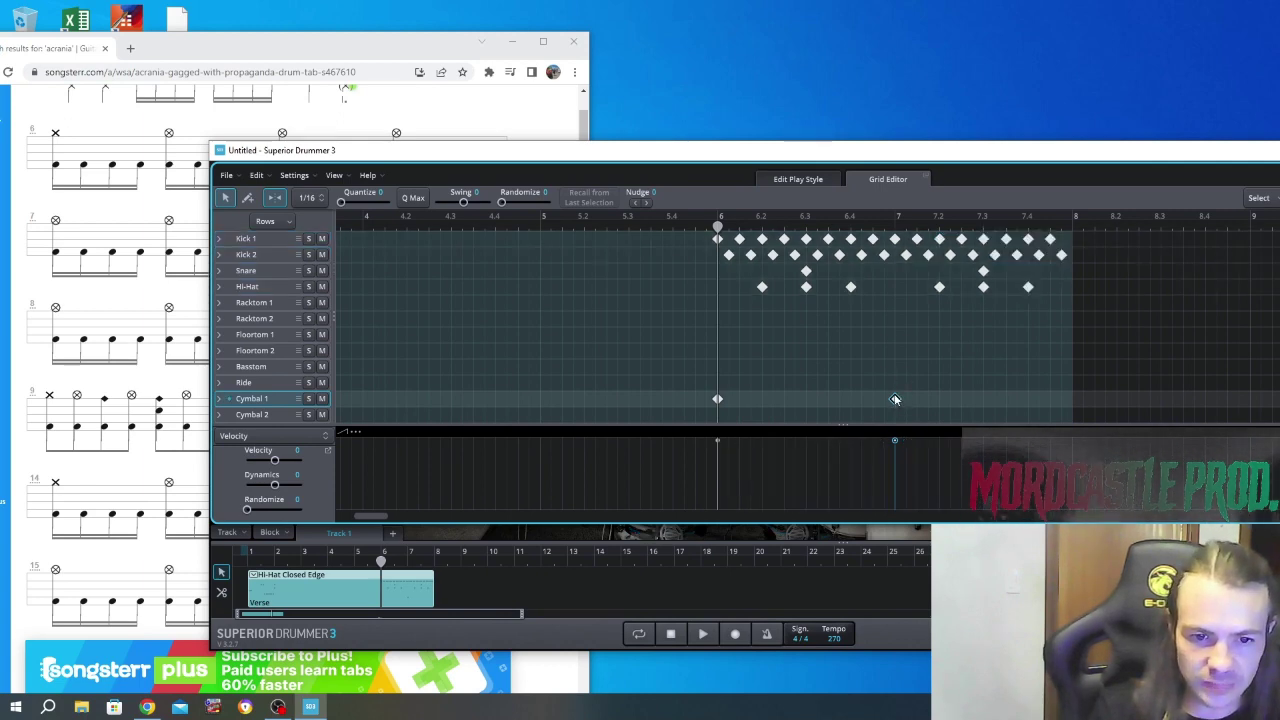
{"action": "left_click", "coordinate": [895, 289]}
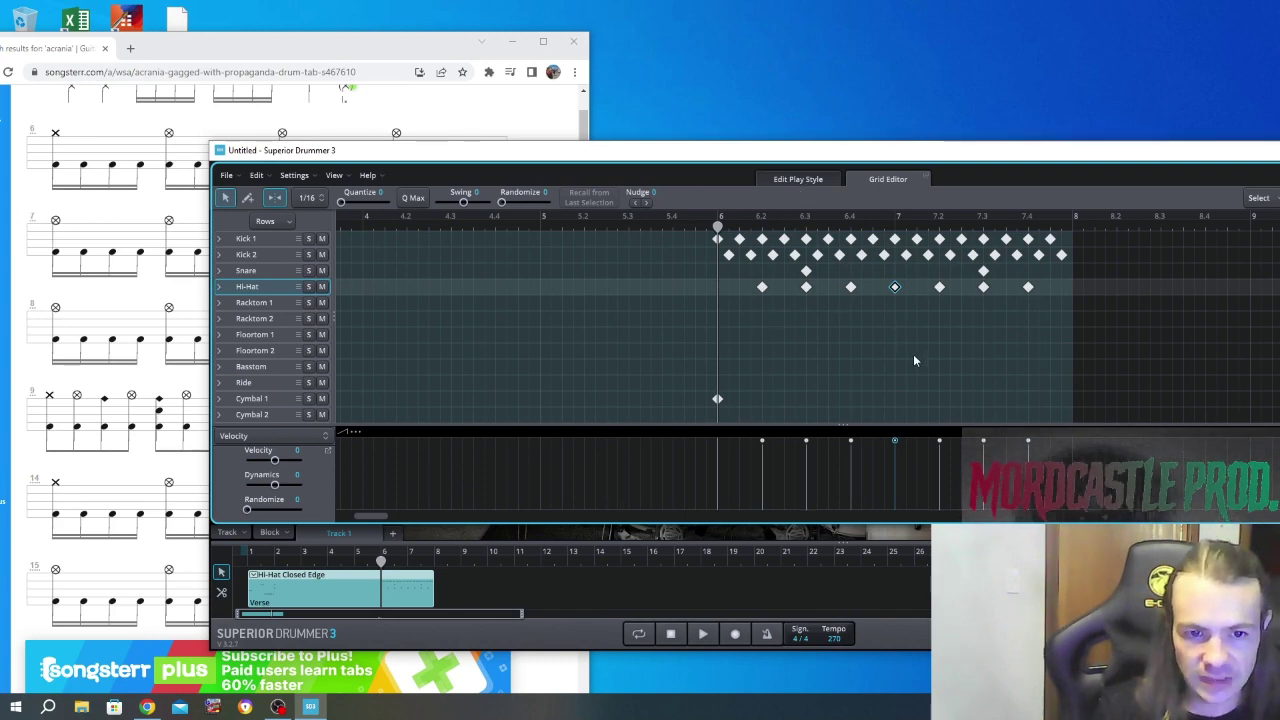
{"action": "left_click_drag", "start_coordinate": [912, 352], "coordinate": [898, 385]}
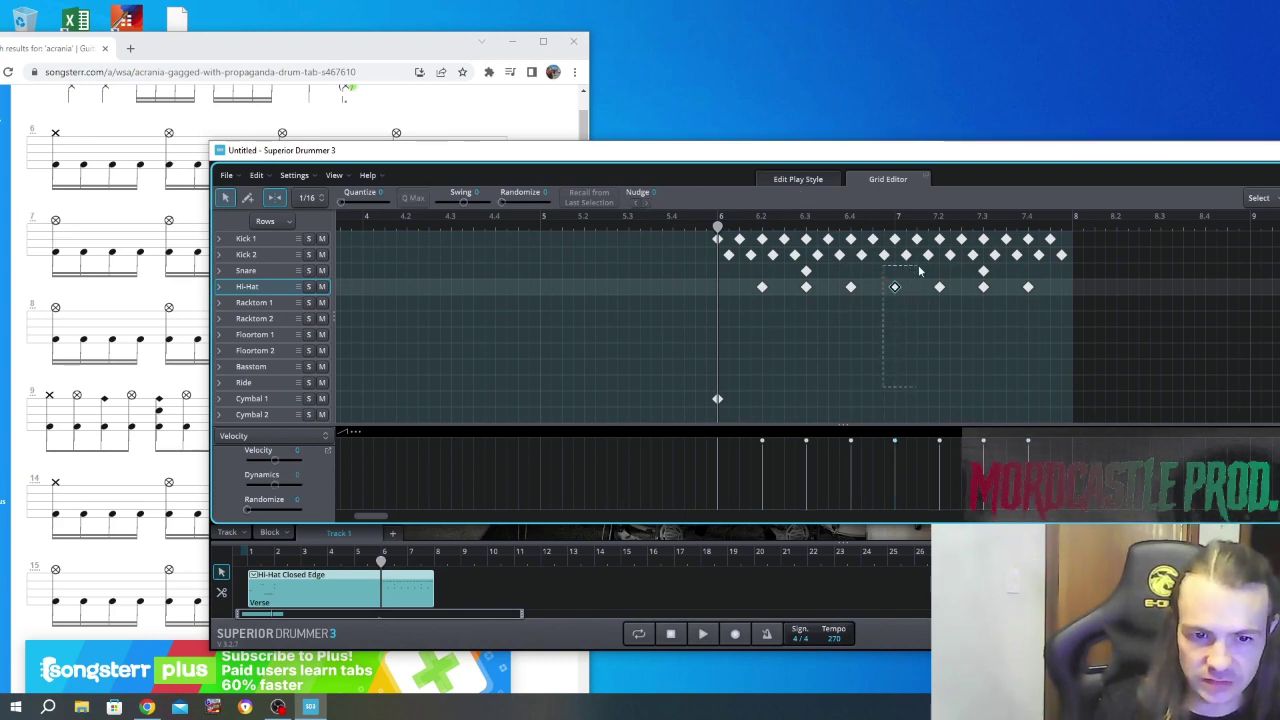
{"action": "left_click_drag", "start_coordinate": [893, 362], "coordinate": [1052, 243]}
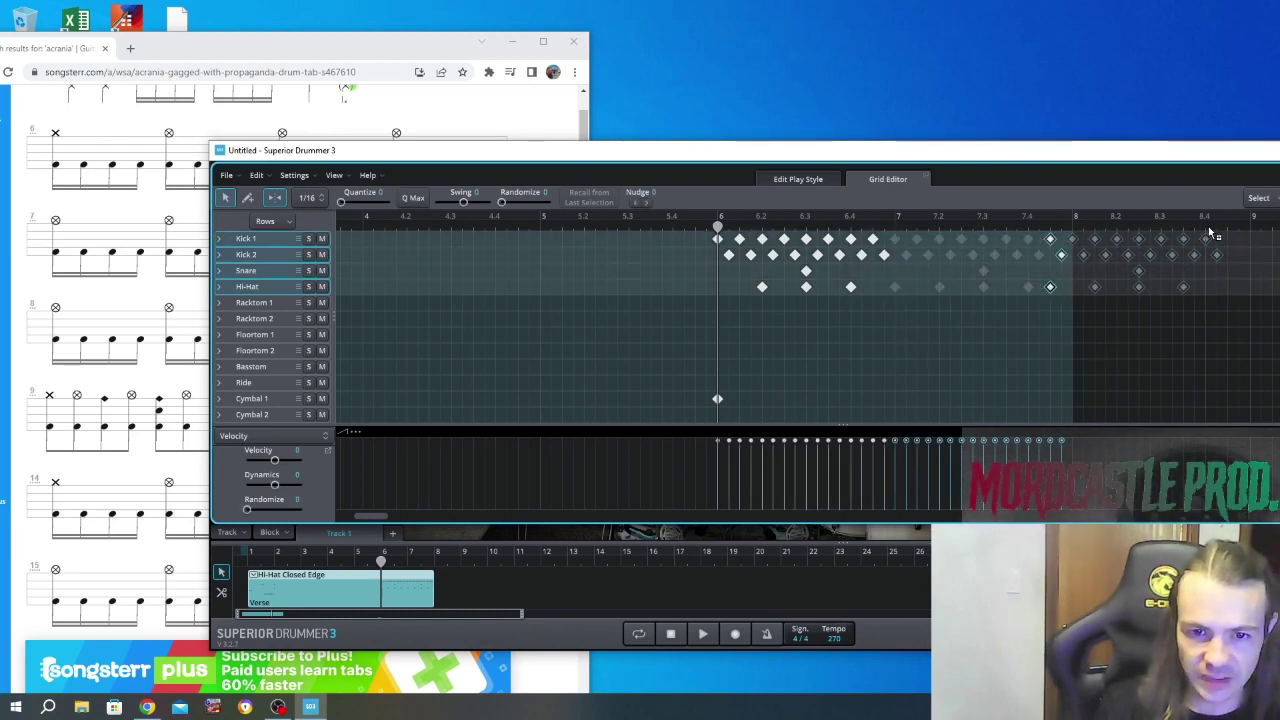
{"action": "left_click_drag", "start_coordinate": [1058, 241], "coordinate": [1228, 236]}
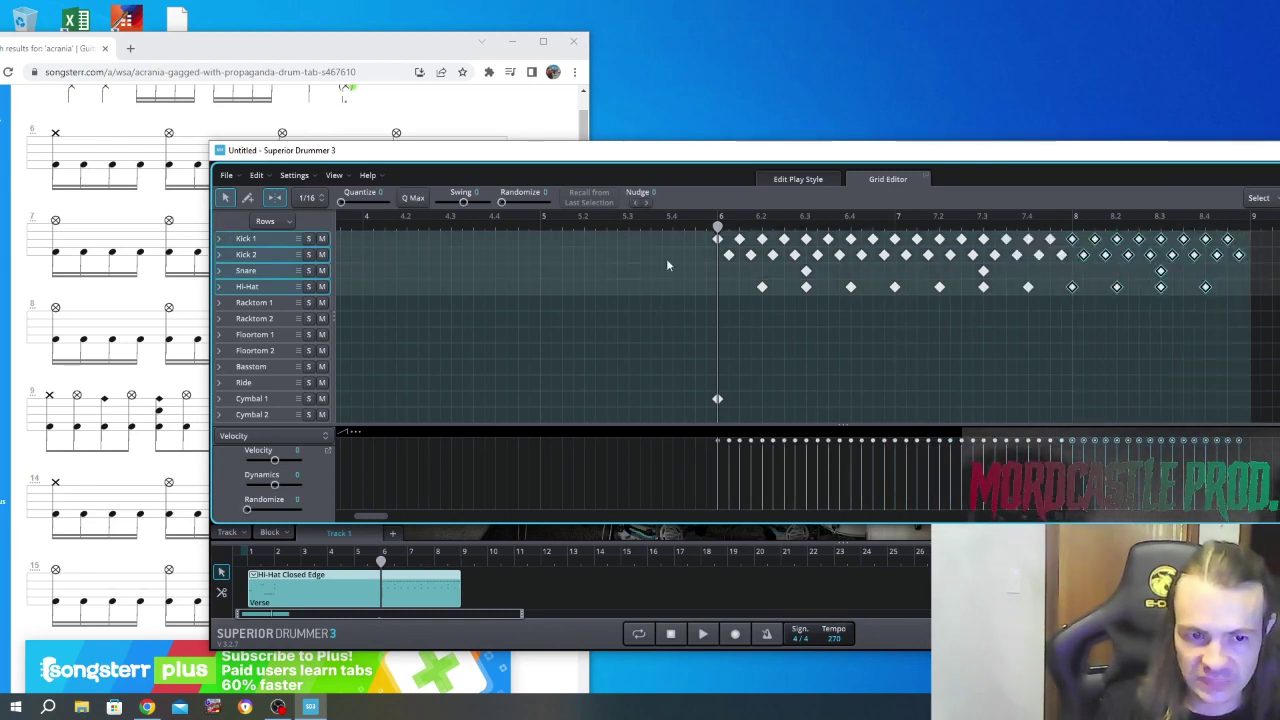
{"action": "key", "text": "space"}
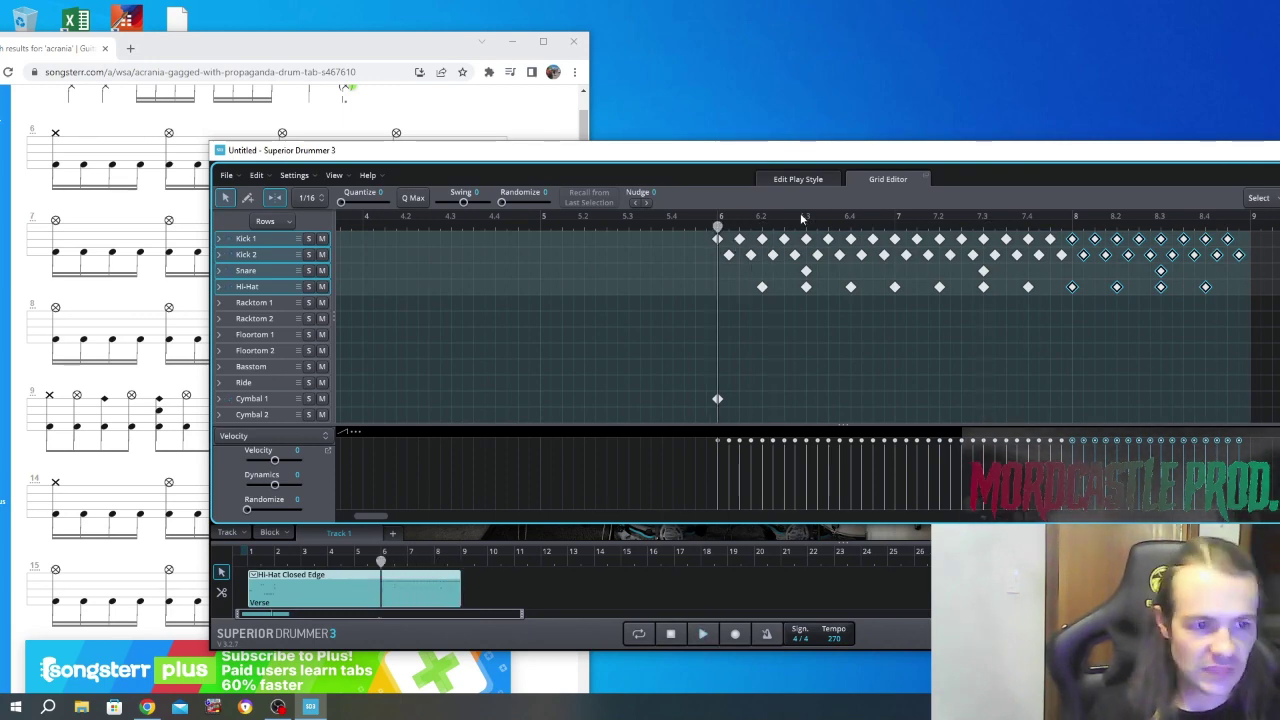
Move the drum editor aside, play the Songsterr tab from bar 6 to about bar 9, then restore it.
{"action": "left_click_drag", "start_coordinate": [600, 150], "coordinate": [447, 645]}
{"action": "left_click", "coordinate": [40, 168]}
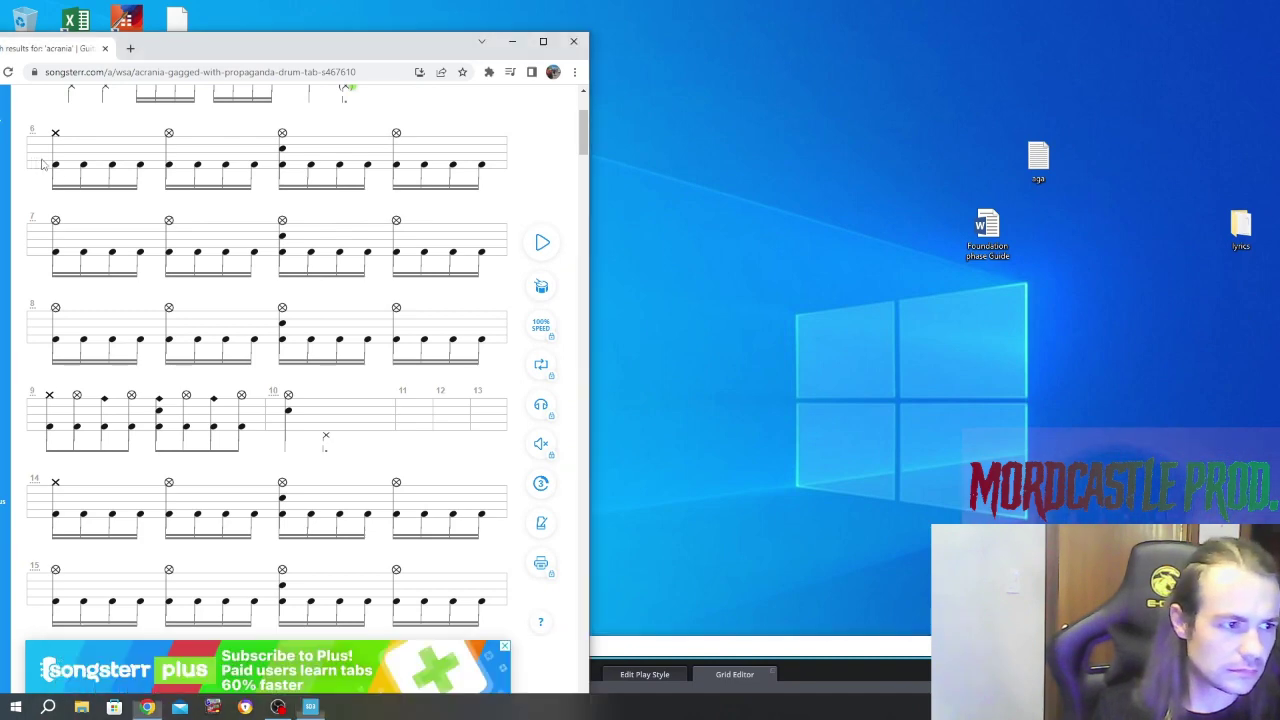
{"action": "key", "text": "space"}
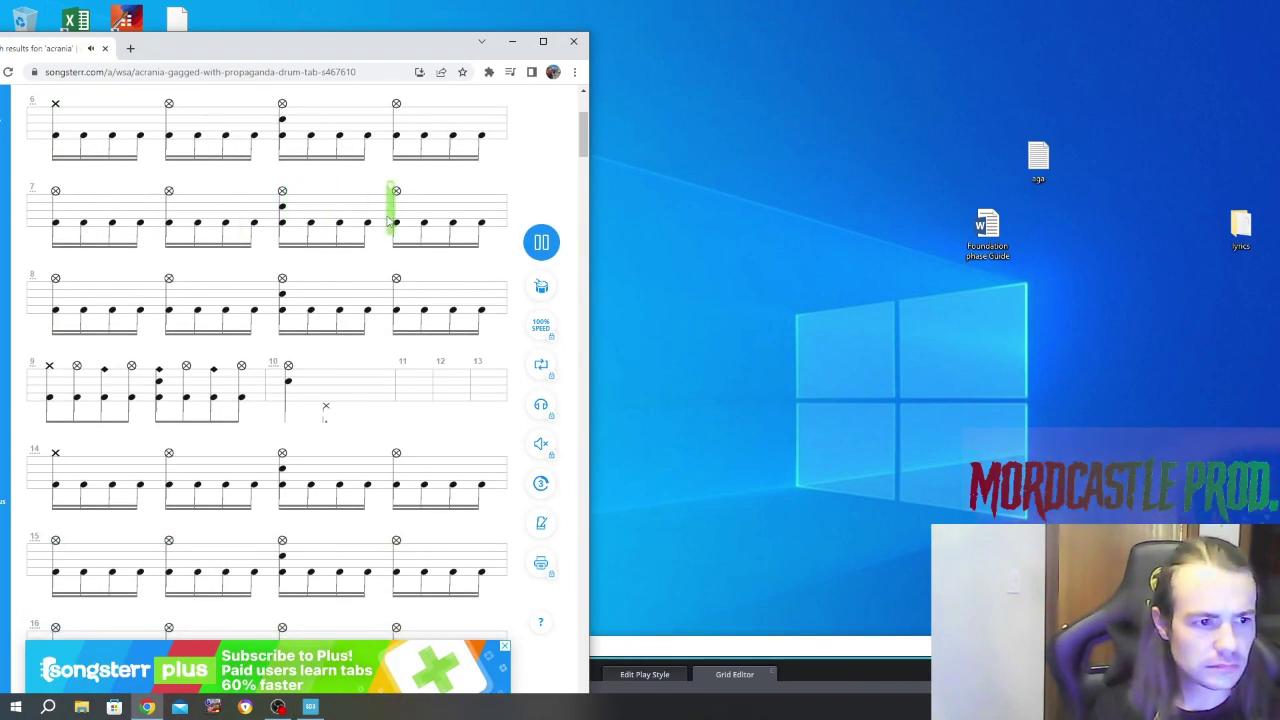
{"action": "key", "text": "space"}
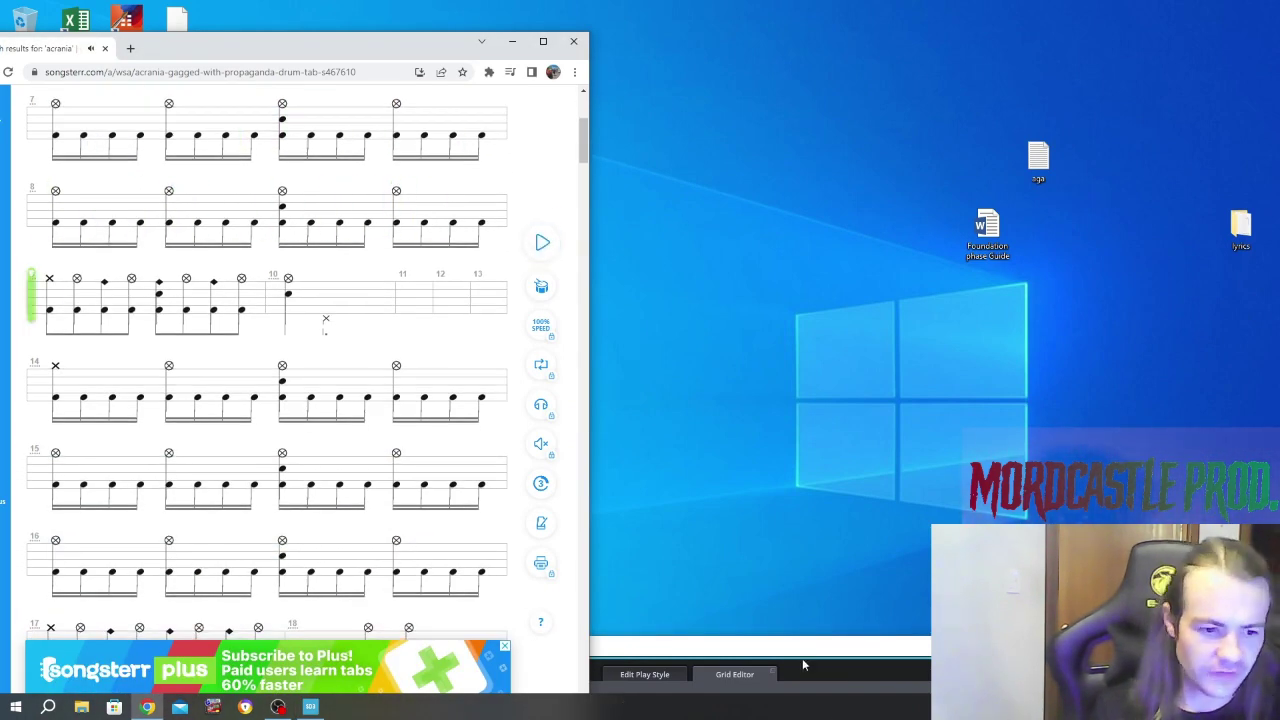
{"action": "left_click_drag", "start_coordinate": [811, 657], "coordinate": [800, 197]}
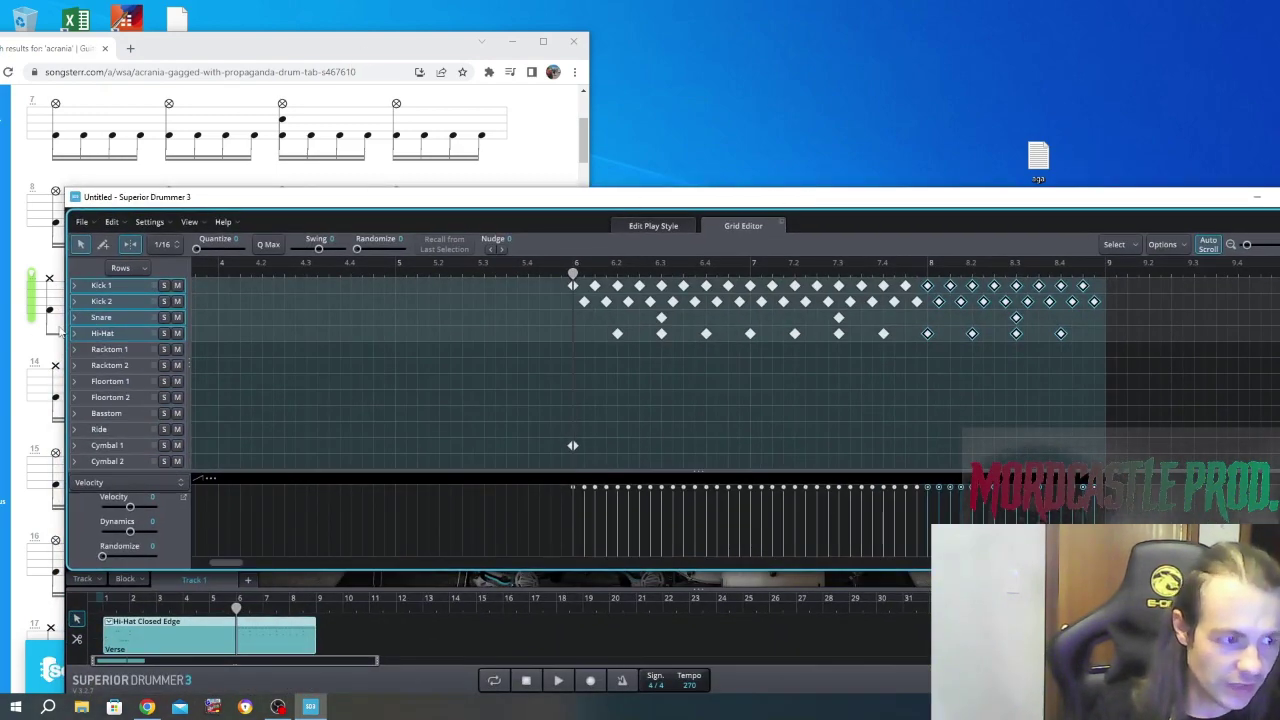
Narrow the drum editor beside the tab and scroll the grid to bars 8–11.
{"action": "left_click_drag", "start_coordinate": [63, 327], "coordinate": [503, 327]}
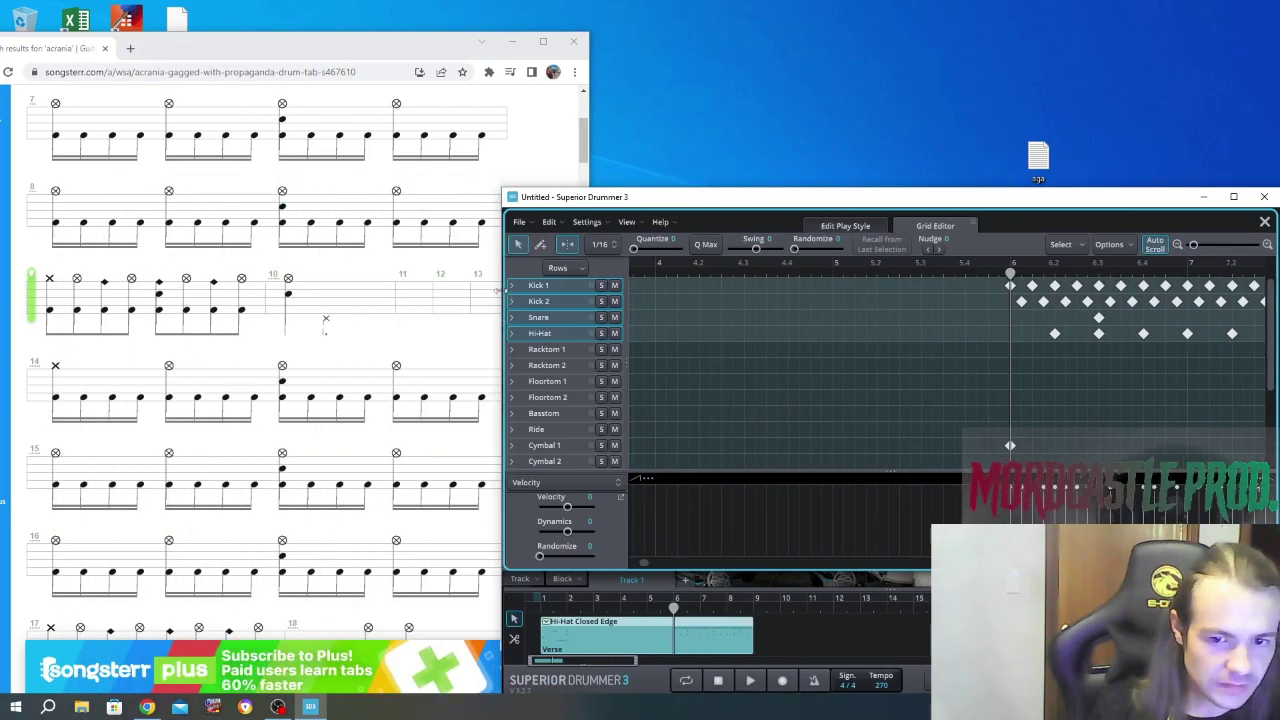
{"action": "mouse_move", "coordinate": [648, 566]}
{"action": "left_mouse_down"}
{"action": "mouse_move", "coordinate": [667, 568]}
{"action": "mouse_move", "coordinate": [653, 568]}
{"action": "left_mouse_up"}
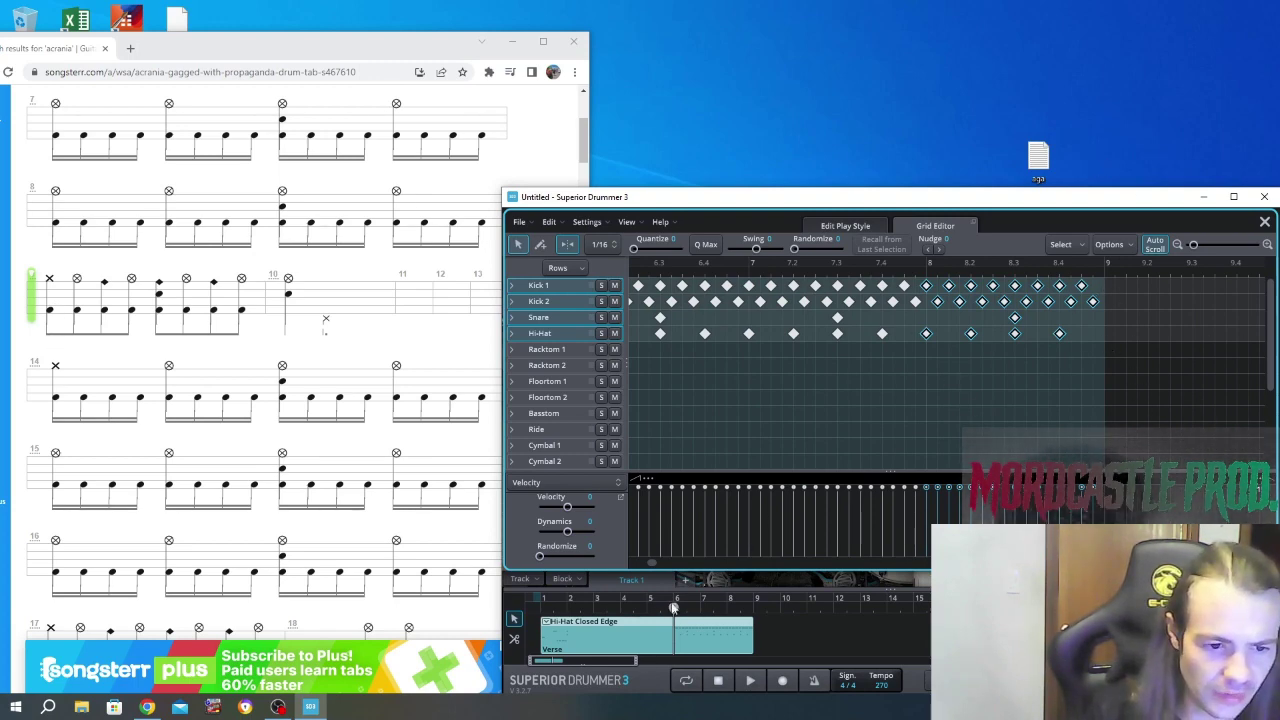
{"action": "left_click", "coordinate": [657, 565]}
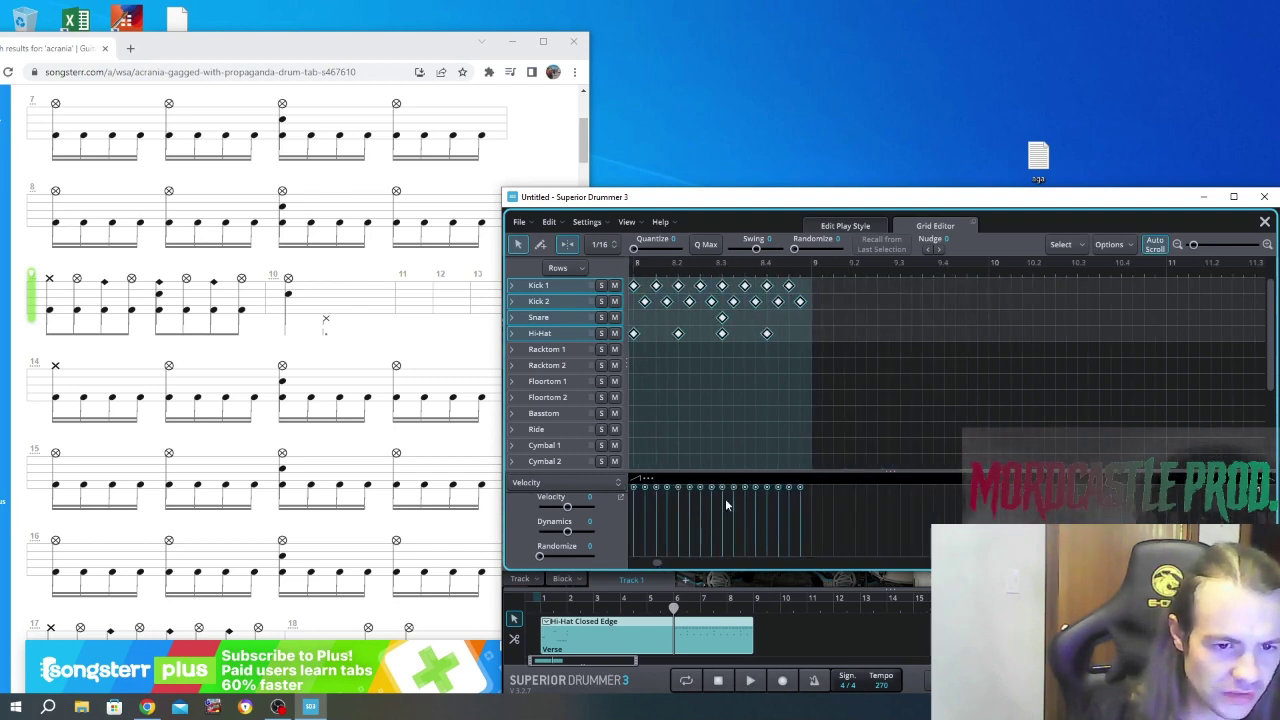
Pencil in alternating Kick 1 and Kick 2 notes running across bar 9.
{"action": "left_click", "coordinate": [540, 245]}
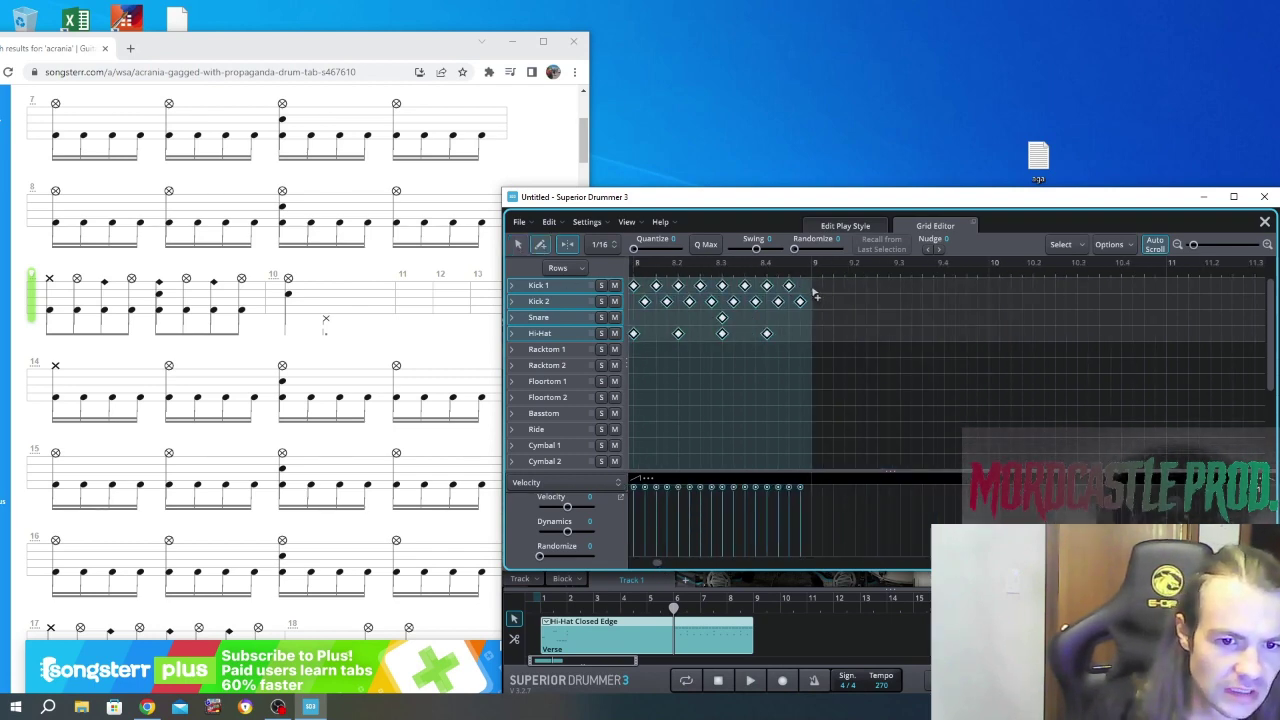
{"action": "mouse_move", "coordinate": [812, 286]}
{"action": "left_mouse_down"}
{"action": "mouse_move", "coordinate": [833, 286]}
{"action": "mouse_move", "coordinate": [833, 301]}
{"action": "left_mouse_up"}
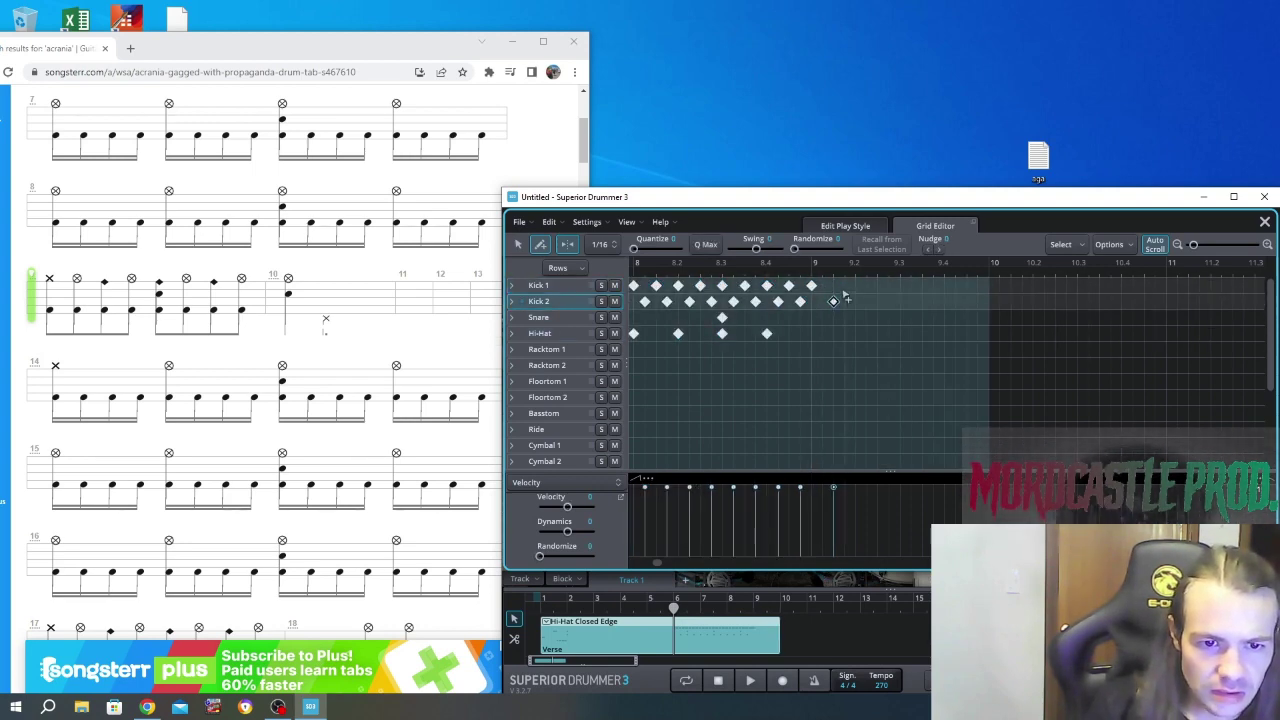
{"action": "left_click", "coordinate": [855, 286]}
{"action": "left_click", "coordinate": [877, 306]}
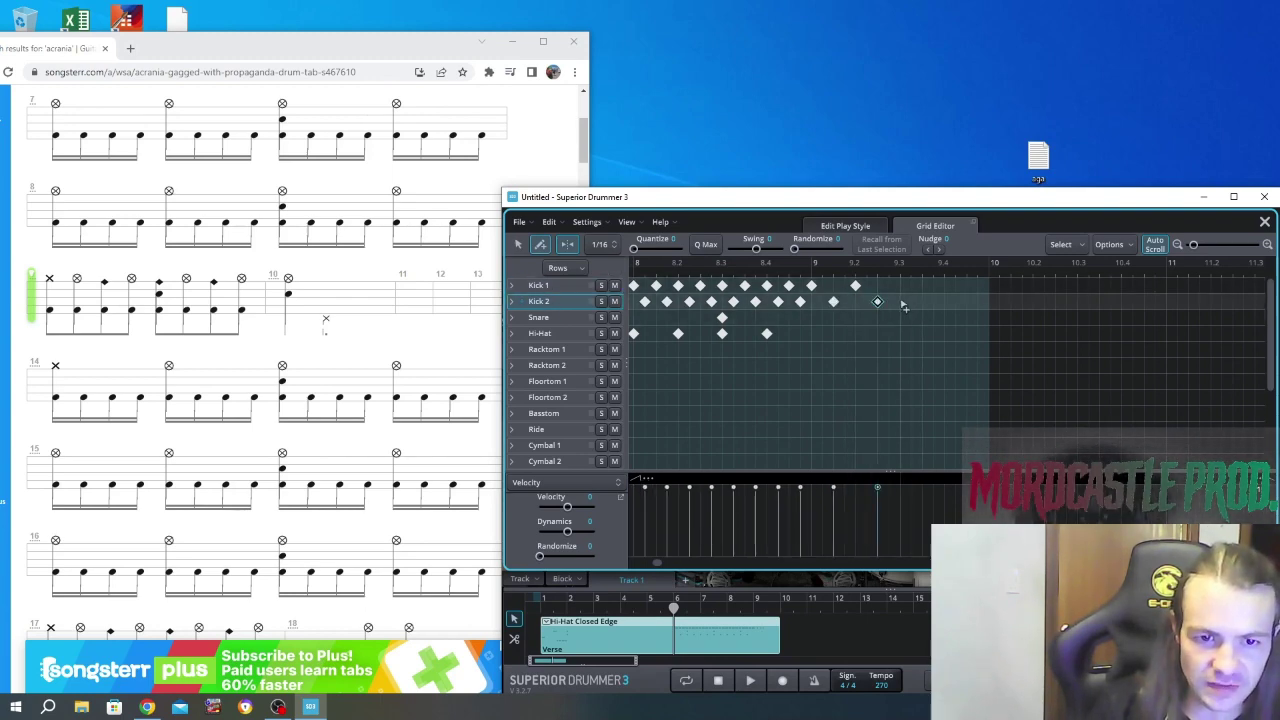
{"action": "left_click", "coordinate": [900, 286]}
{"action": "left_click", "coordinate": [922, 302]}
{"action": "left_click", "coordinate": [944, 286]}
{"action": "left_click_drag", "start_coordinate": [955, 302], "coordinate": [966, 302]}
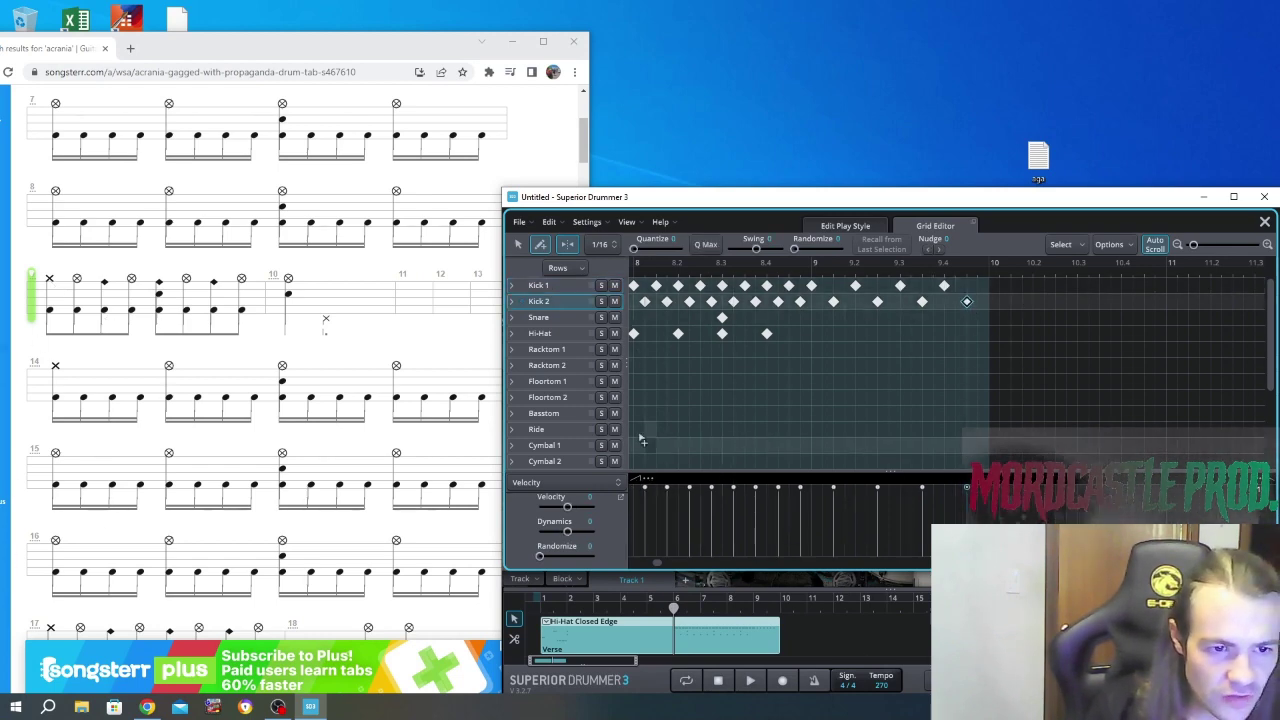
Add a Cymbal 1 crash at the start of bar 9 and an early Hi-Hat hit.
{"action": "left_click", "coordinate": [812, 446]}
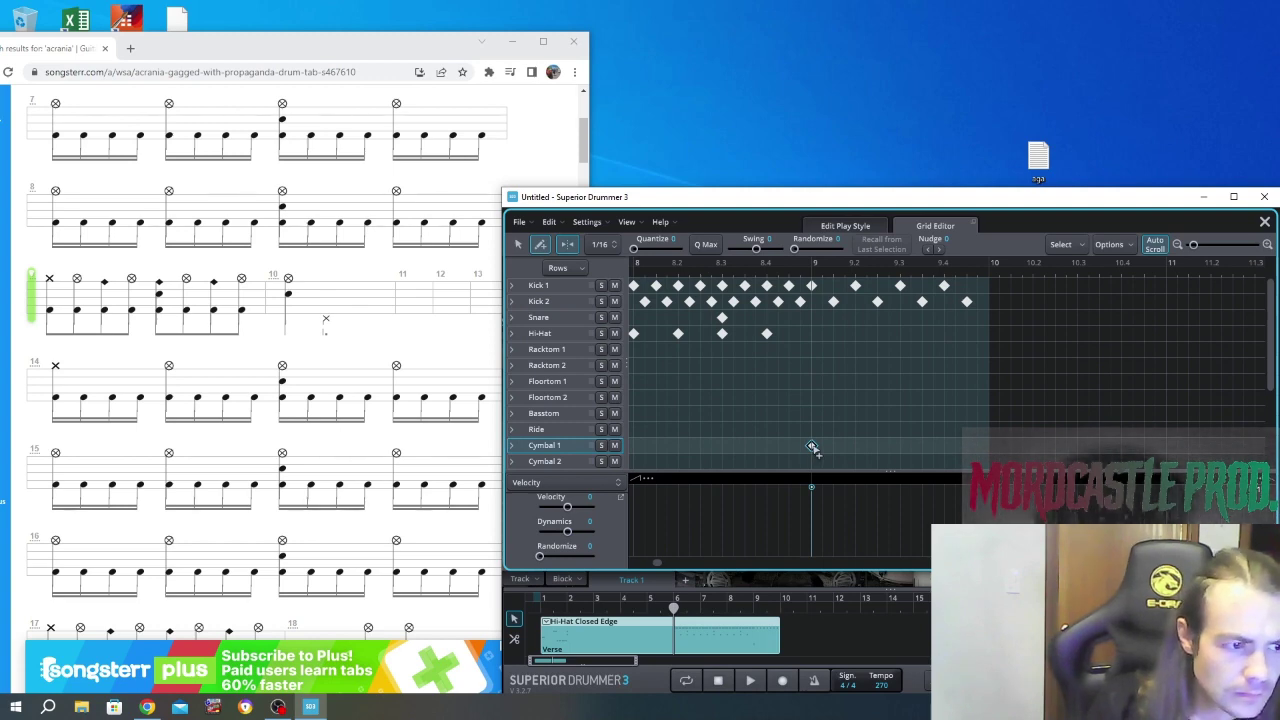
{"action": "left_click", "coordinate": [834, 335]}
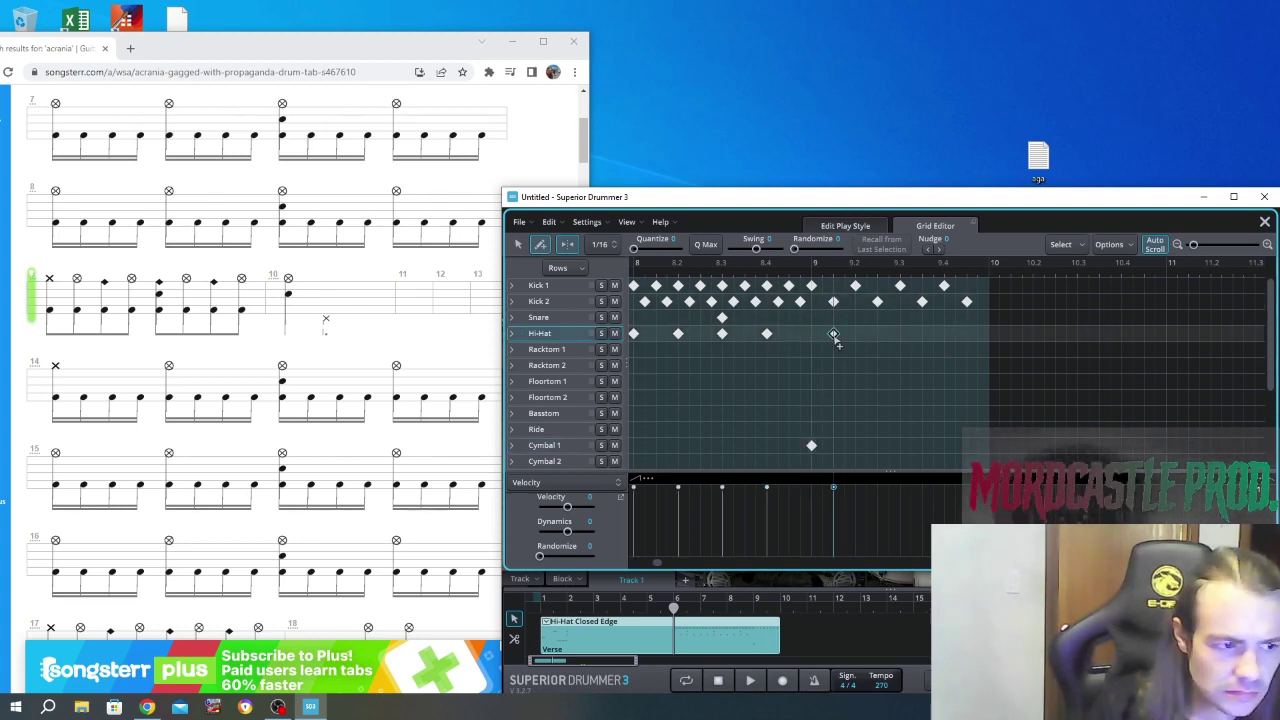
{"action": "scroll", "coordinate": [541, 440], "scroll_direction": "down", "scroll_amount": 3}
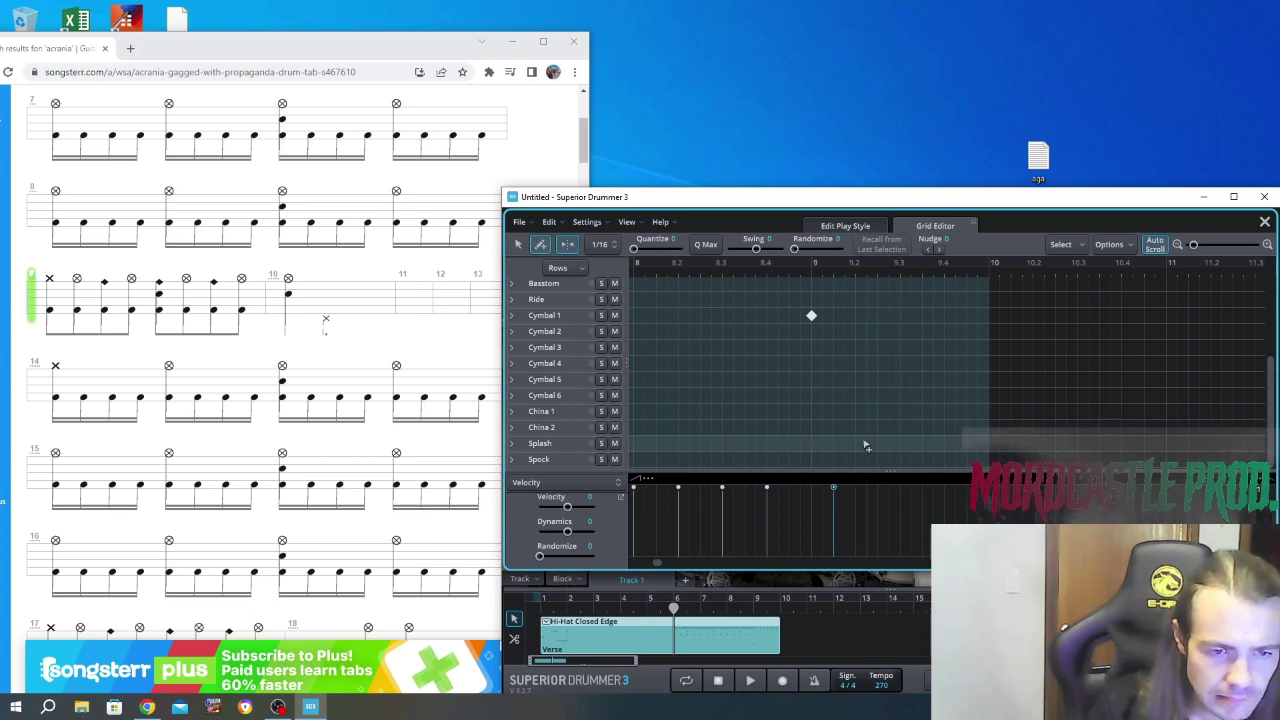
{"action": "scroll", "coordinate": [866, 446], "scroll_direction": "up", "scroll_amount": 3}
{"action": "scroll", "coordinate": [866, 446], "scroll_direction": "down", "scroll_amount": 3}
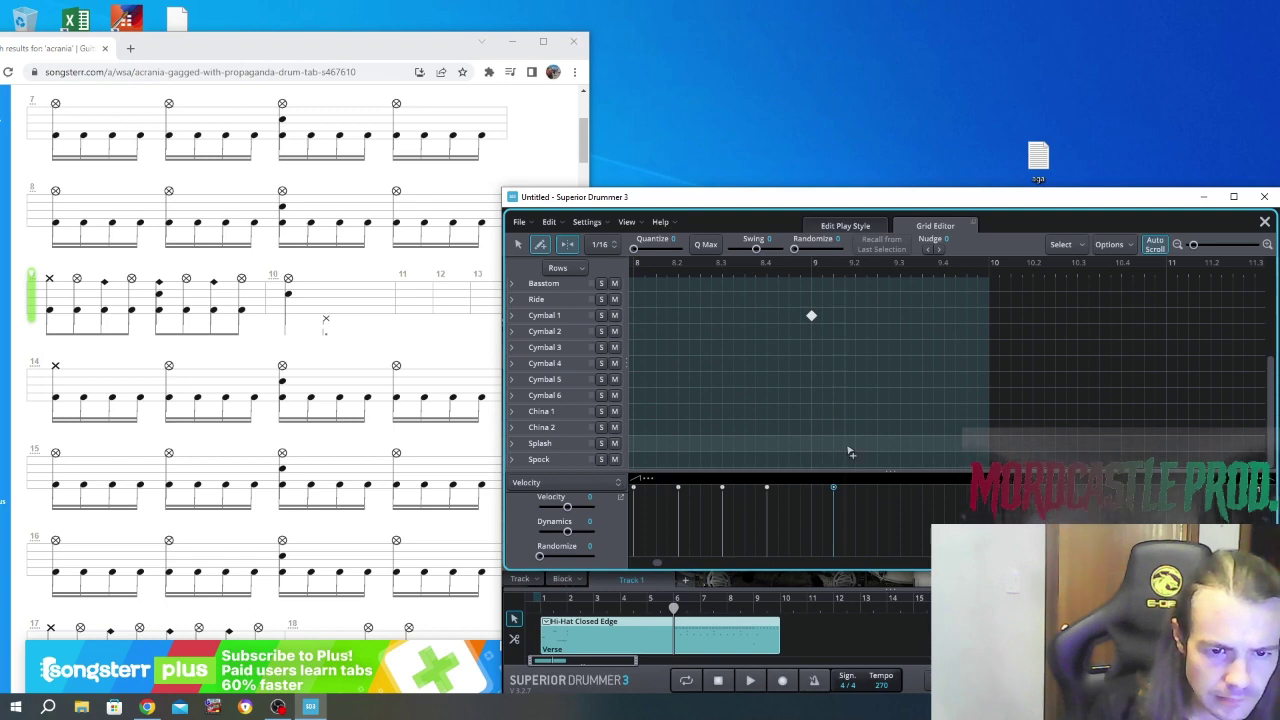
{"action": "scroll", "coordinate": [858, 452], "scroll_direction": "up", "scroll_amount": 3}
{"action": "scroll", "coordinate": [858, 452], "scroll_direction": "down", "scroll_amount": 3}
{"action": "scroll", "coordinate": [858, 452], "scroll_direction": "up", "scroll_amount": 3}
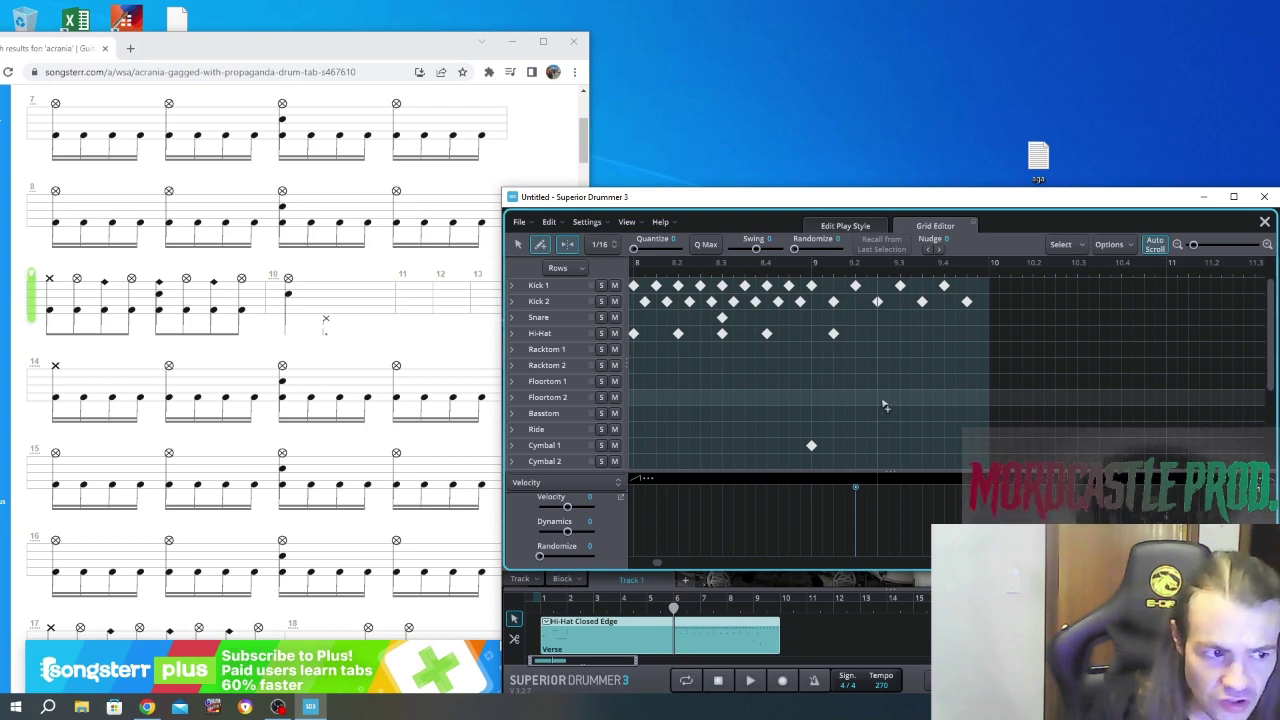
Add three more Hi-Hat hits across the rest of bar 9.
{"action": "left_click", "coordinate": [877, 333]}
{"action": "scroll", "coordinate": [910, 430], "scroll_direction": "down", "scroll_amount": 3}
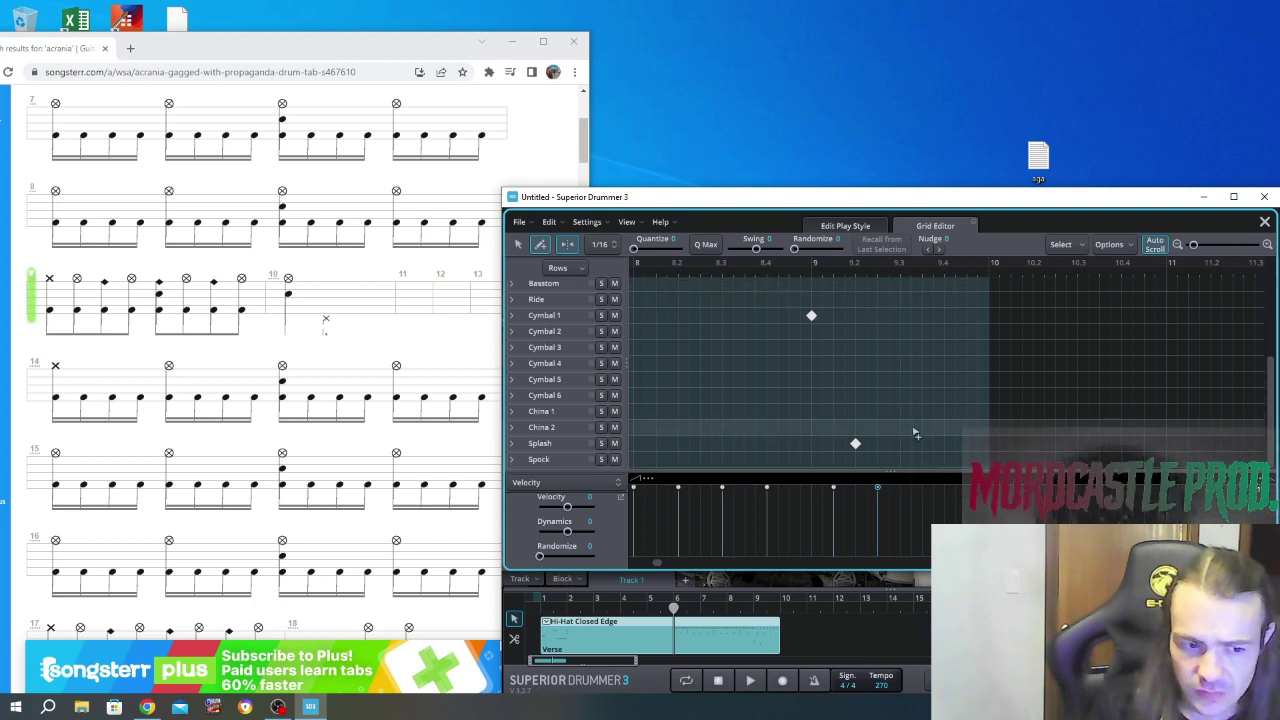
{"action": "scroll", "coordinate": [913, 446], "scroll_direction": "up", "scroll_amount": 3}
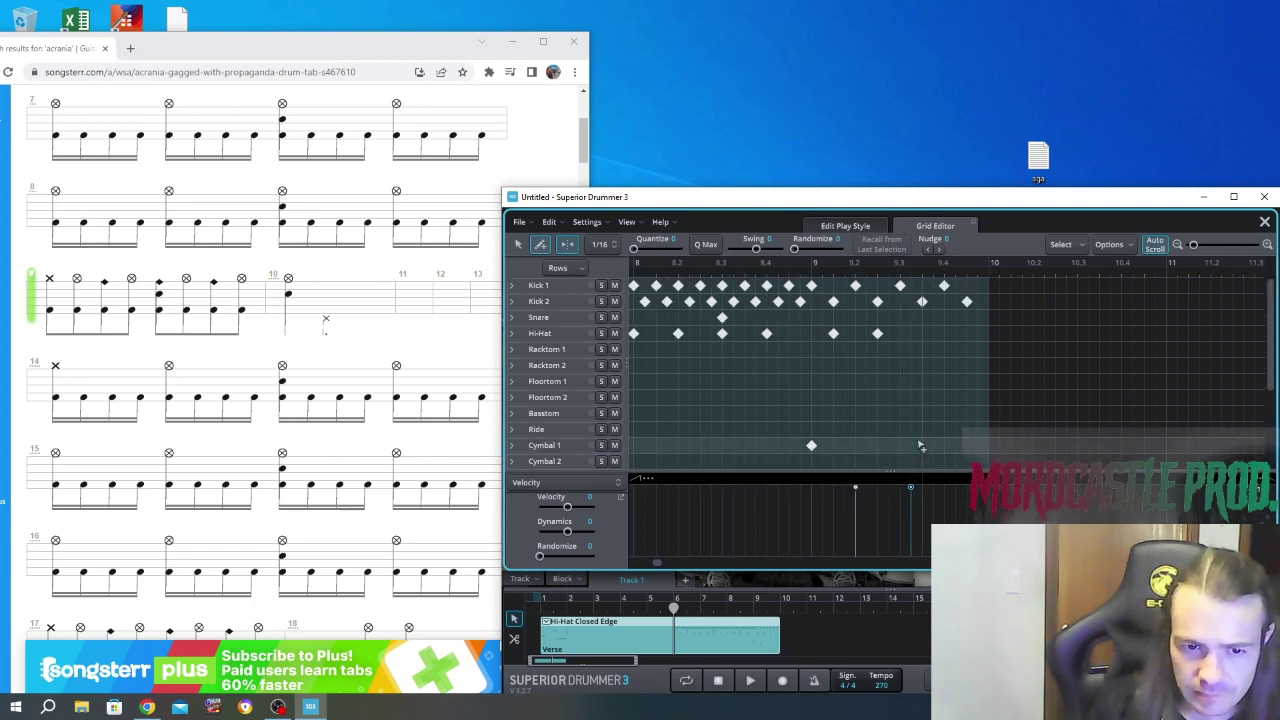
{"action": "left_click", "coordinate": [922, 333]}
{"action": "scroll", "coordinate": [930, 360], "scroll_direction": "down", "scroll_amount": 3}
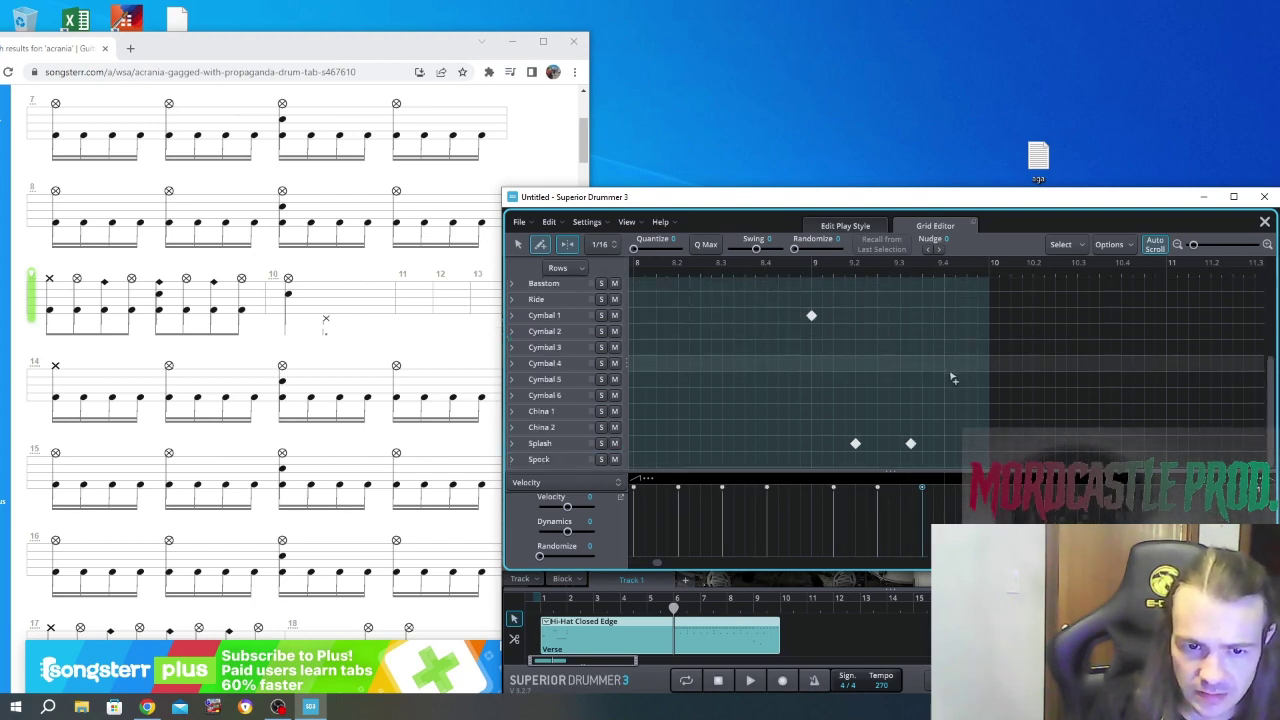
{"action": "scroll", "coordinate": [950, 453], "scroll_direction": "up", "scroll_amount": 3}
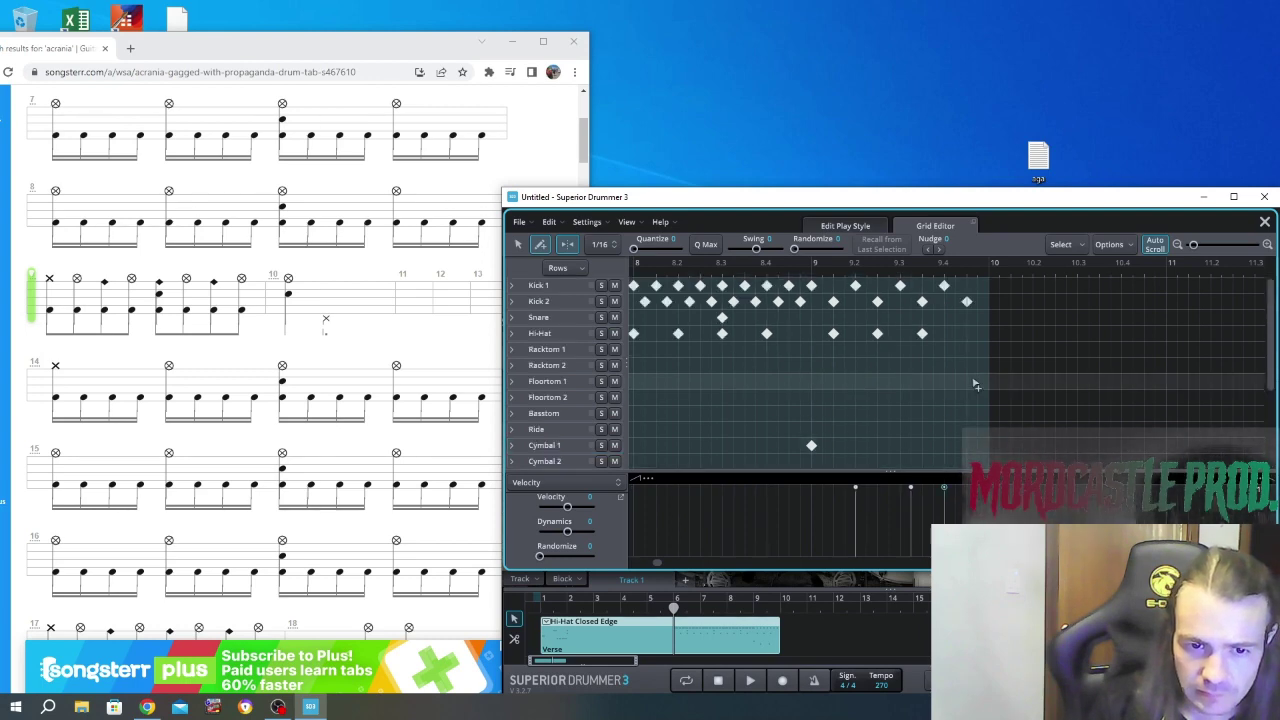
{"action": "left_click", "coordinate": [966, 333]}
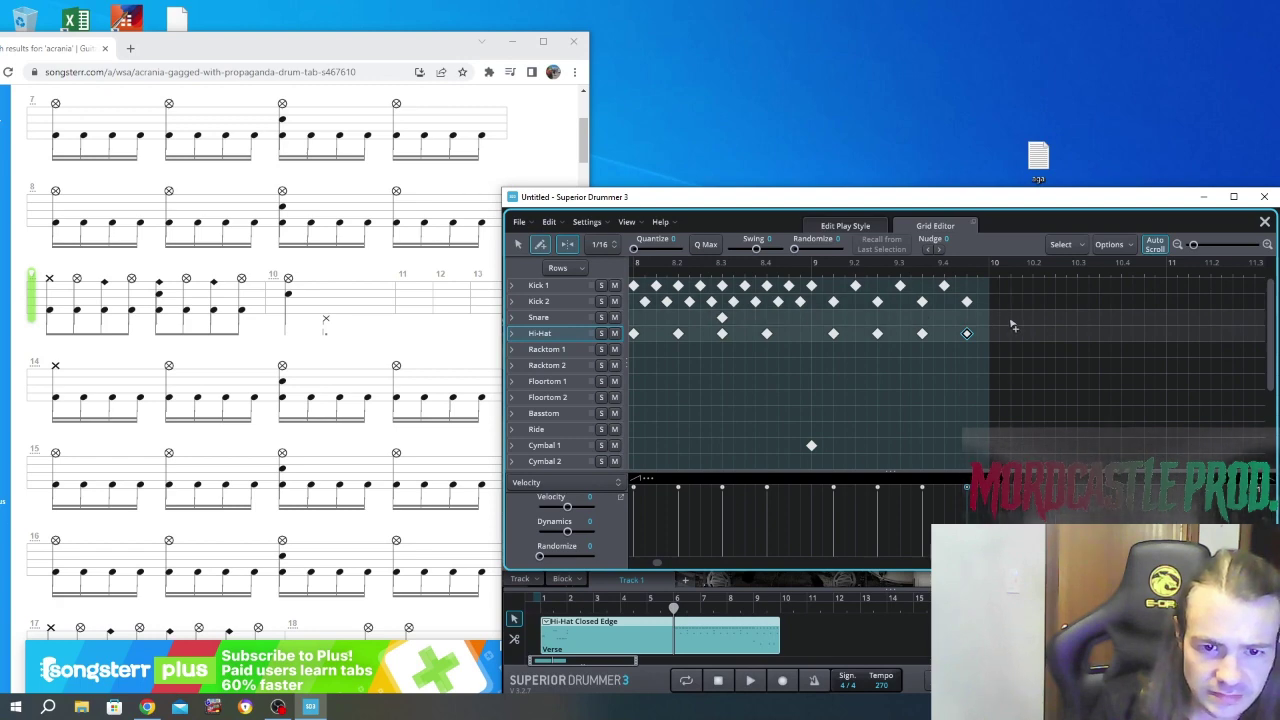
Add Snare and Hi-Hat hits at bar 10, auditioning the pattern along the way.
{"action": "left_click", "coordinate": [988, 317]}
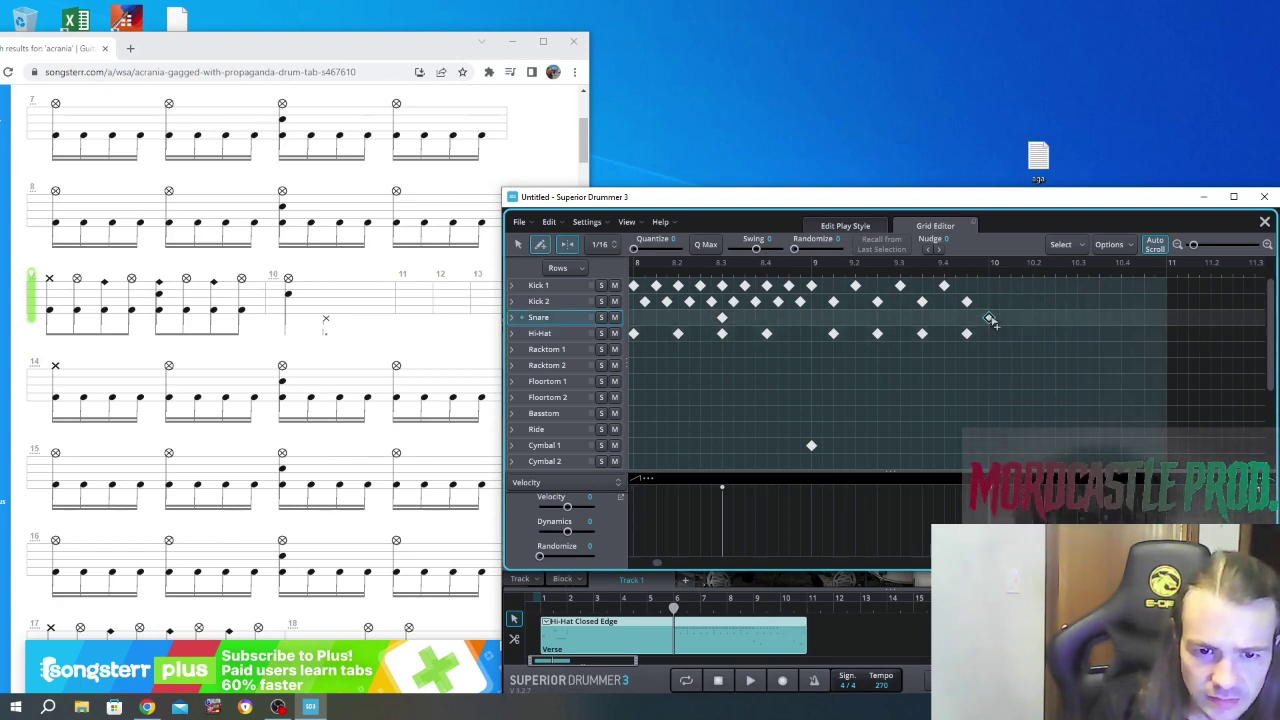
{"action": "left_click", "coordinate": [988, 333]}
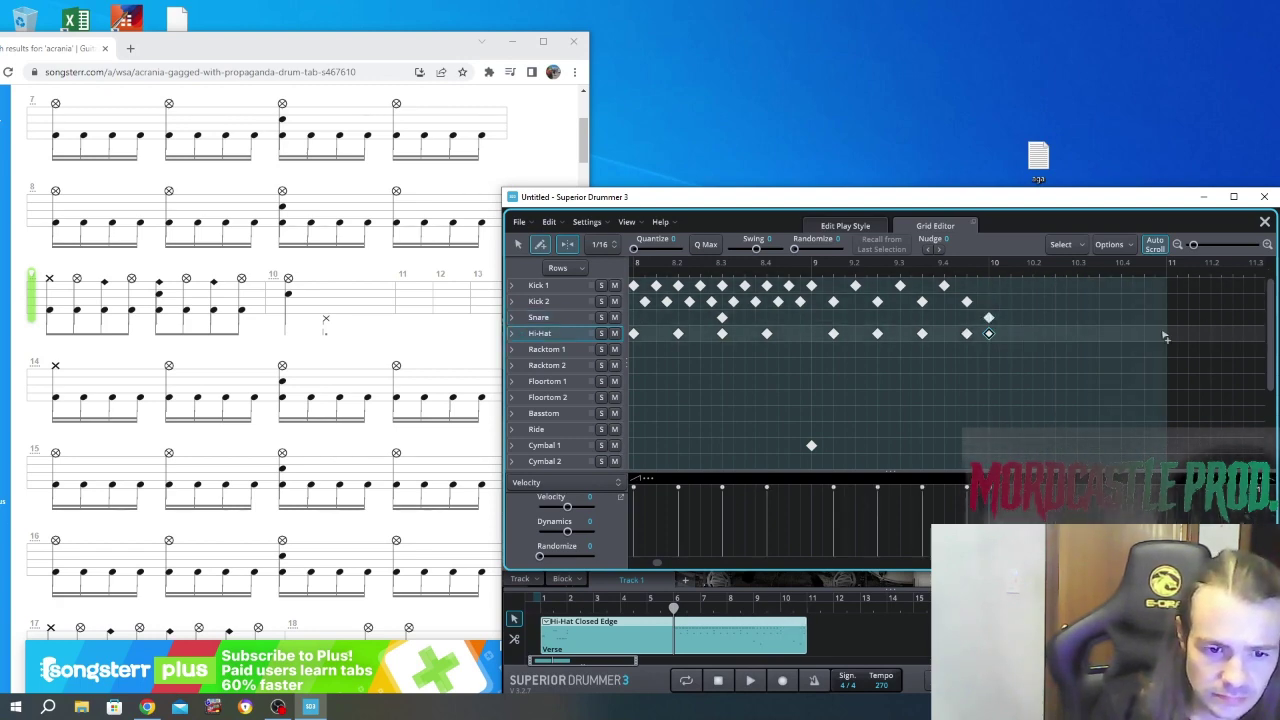
{"action": "key", "text": "space"}
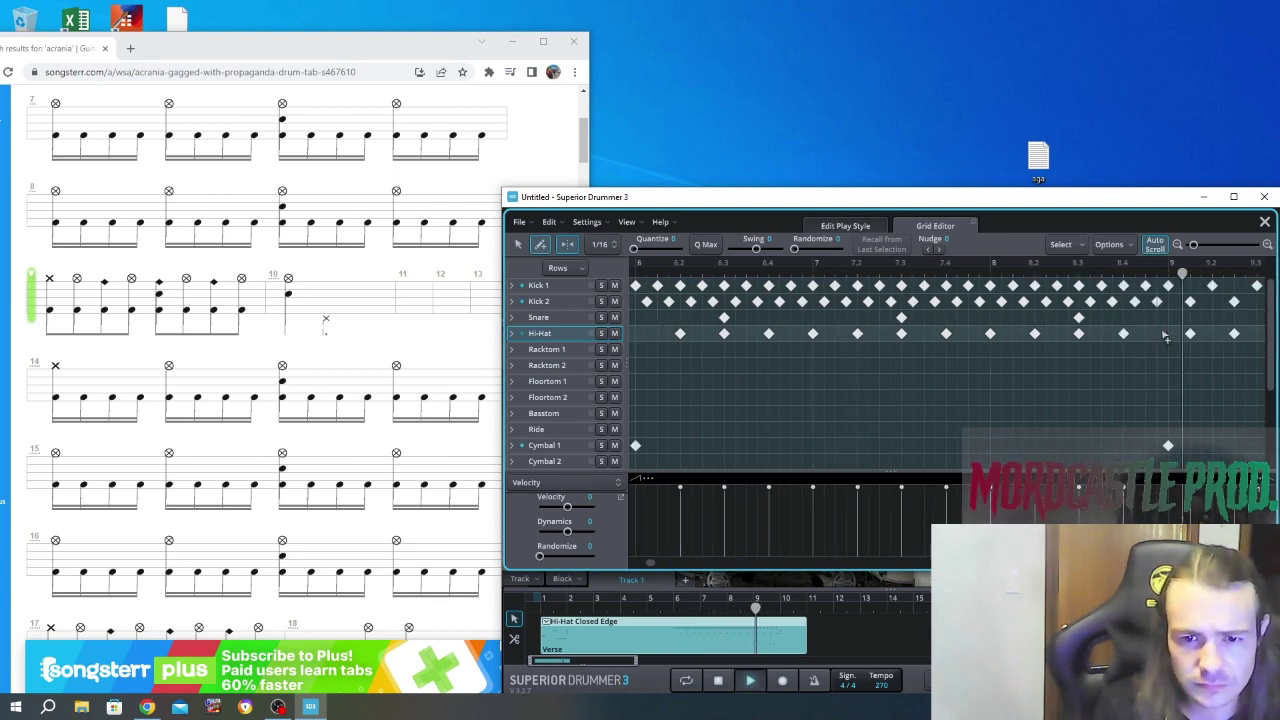
{"action": "key", "text": "space"}
{"action": "key", "text": "space"}
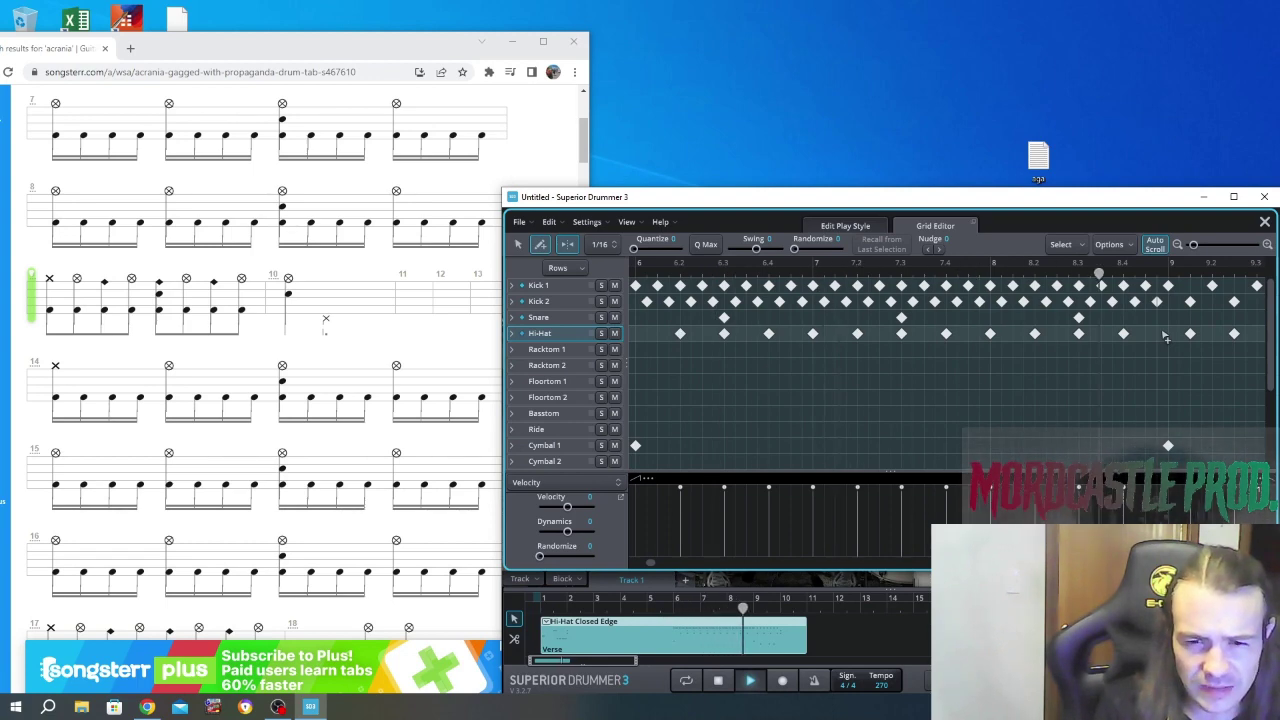
{"action": "key", "text": "space"}
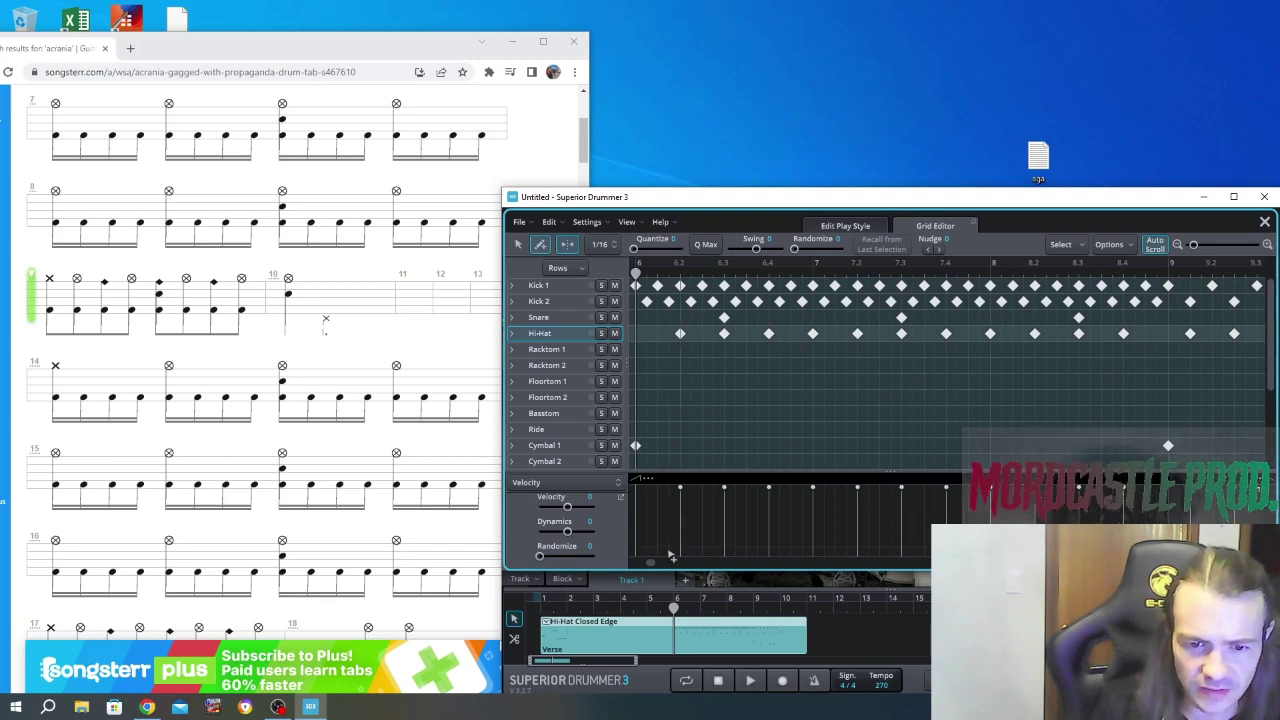
{"action": "left_click_drag", "start_coordinate": [655, 566], "coordinate": [664, 566]}
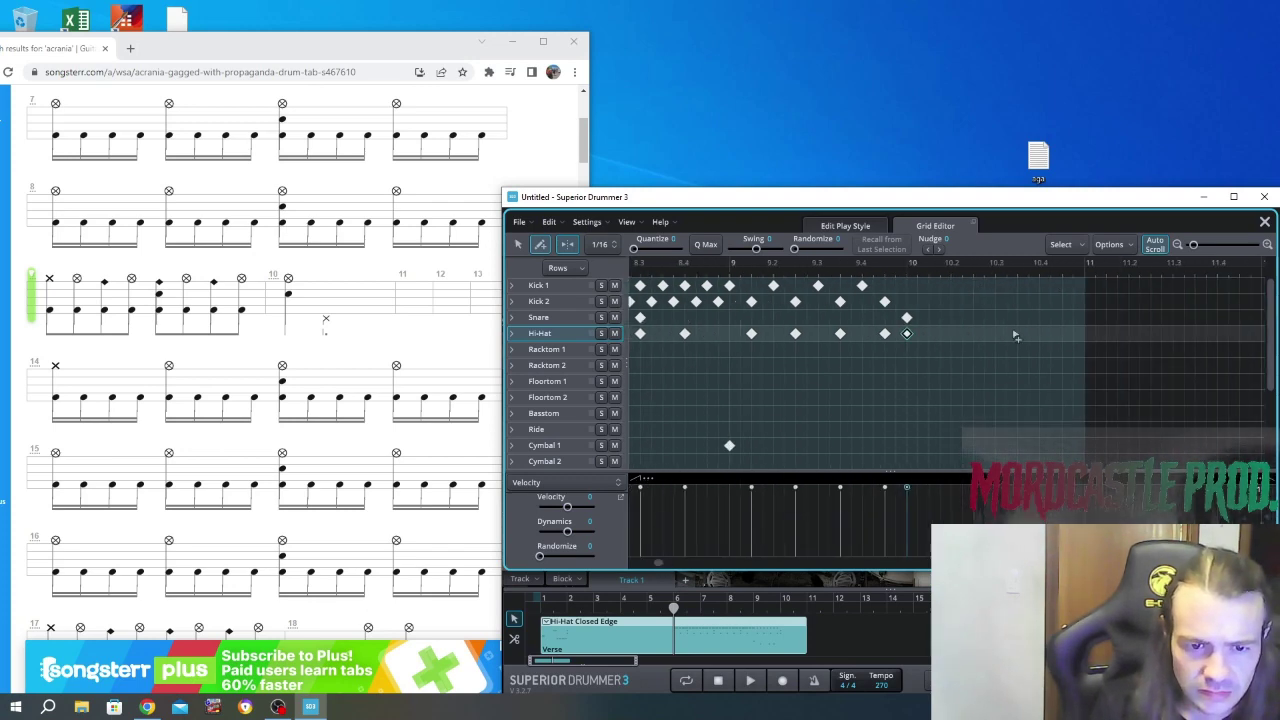
{"action": "left_click", "coordinate": [907, 333]}
Delete the middle Splash note, select the later one, and play the pattern back.
{"action": "scroll", "coordinate": [848, 350], "scroll_direction": "down", "scroll_amount": 3}
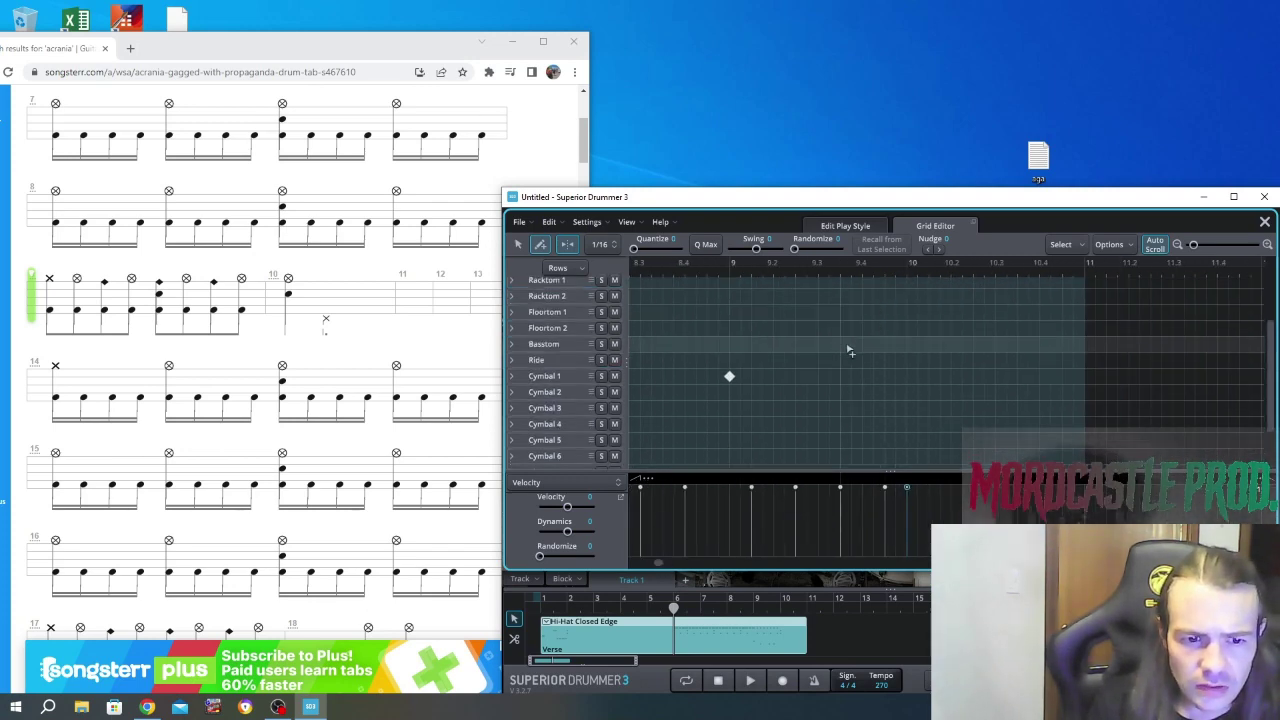
{"action": "scroll", "coordinate": [848, 350], "scroll_direction": "down", "scroll_amount": 2}
{"action": "scroll", "coordinate": [848, 351], "scroll_direction": "down", "scroll_amount": 1}
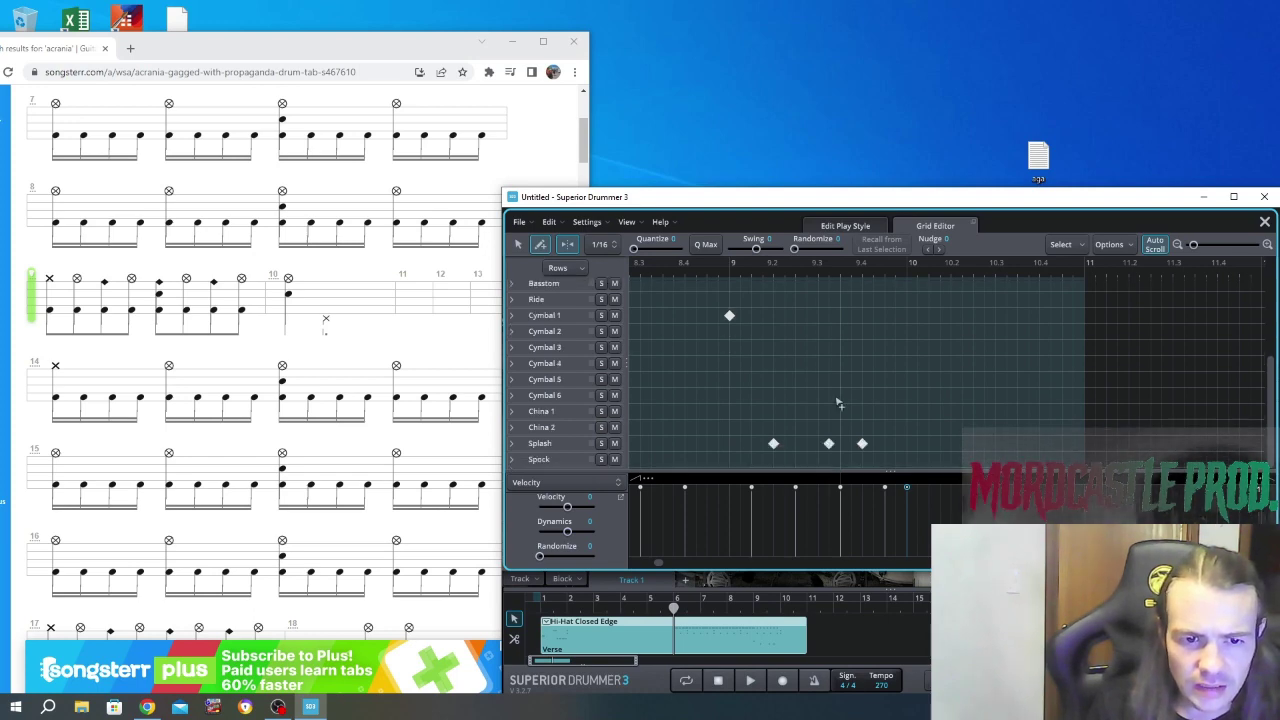
{"action": "left_click", "coordinate": [829, 445]}
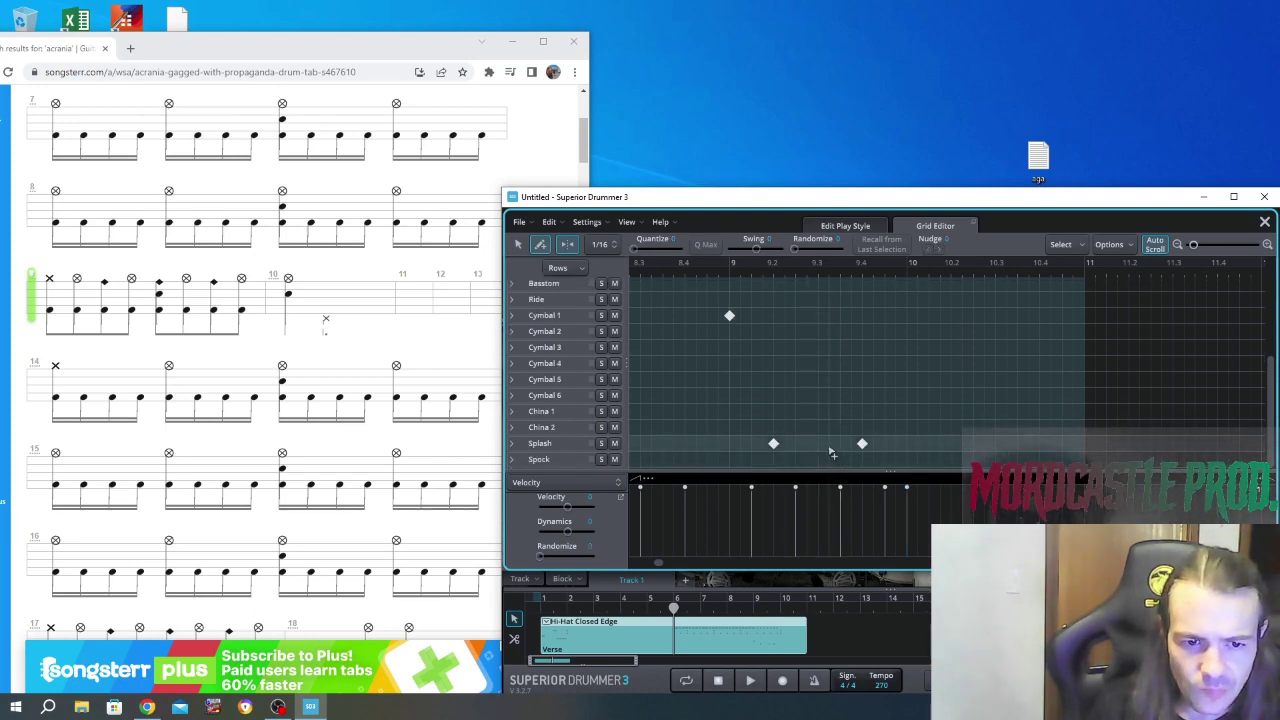
{"action": "scroll", "coordinate": [830, 450], "scroll_direction": "up", "scroll_amount": 6}
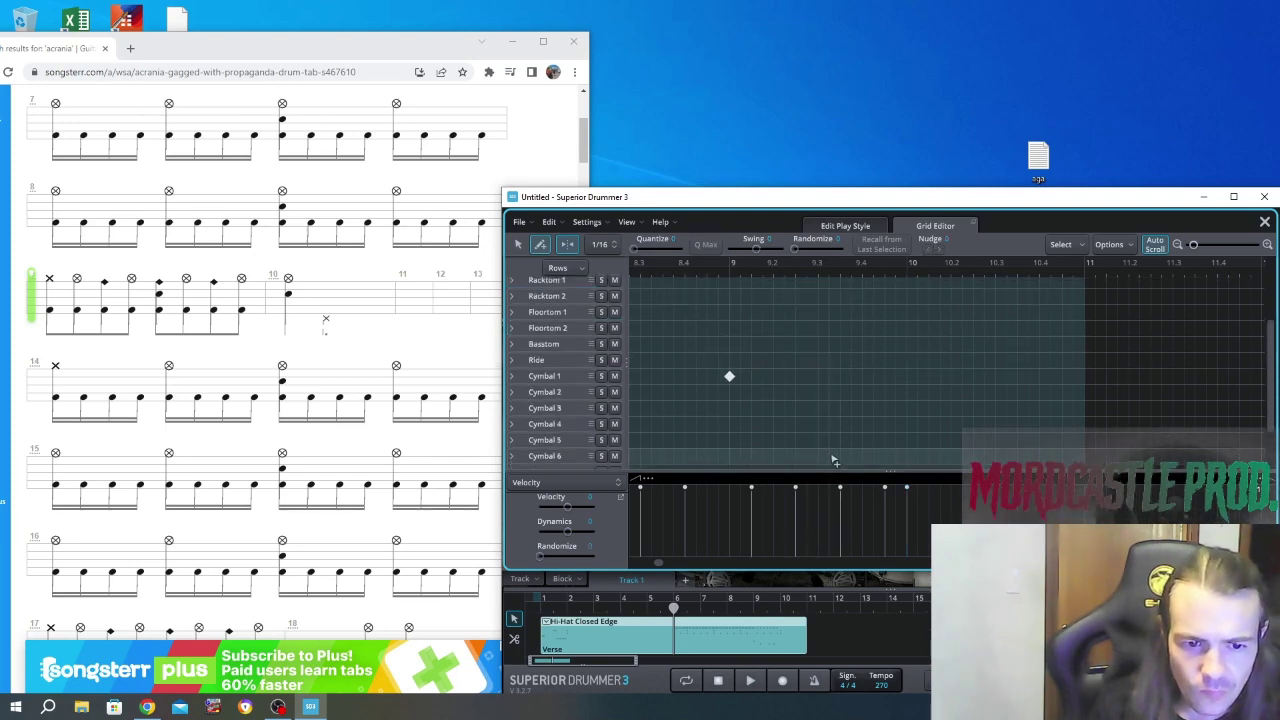
{"action": "scroll", "coordinate": [830, 458], "scroll_direction": "down", "scroll_amount": 4}
{"action": "scroll", "coordinate": [831, 455], "scroll_direction": "down", "scroll_amount": 2}
{"action": "scroll", "coordinate": [830, 451], "scroll_direction": "up", "scroll_amount": 6}
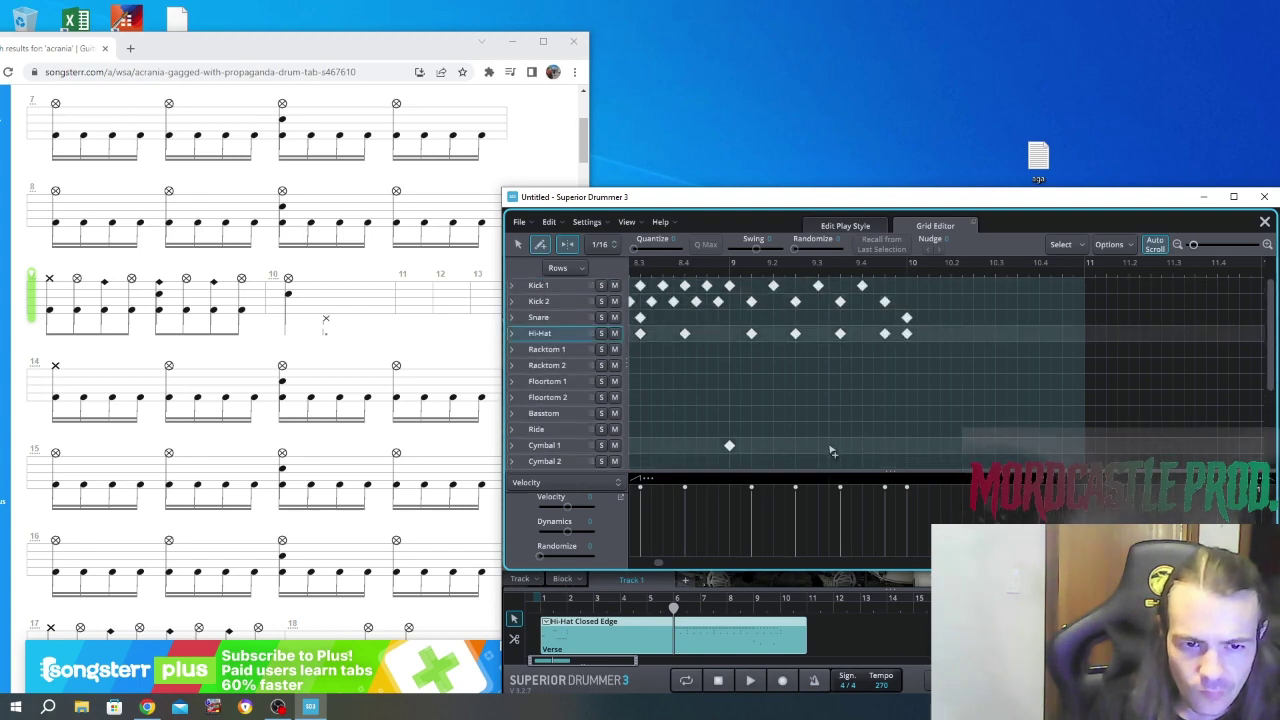
{"action": "scroll", "coordinate": [824, 457], "scroll_direction": "down", "scroll_amount": 6}
{"action": "left_click", "coordinate": [822, 453]}
{"action": "key", "text": "space"}
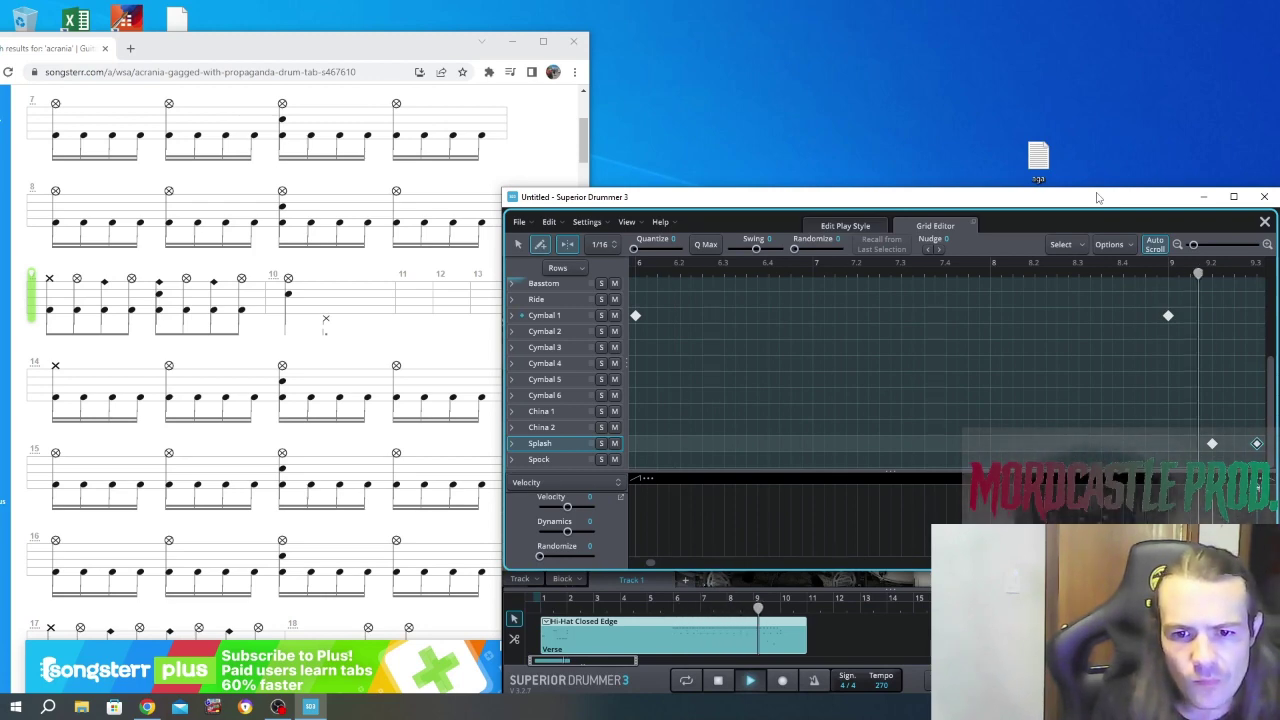
{"action": "key", "text": "space"}
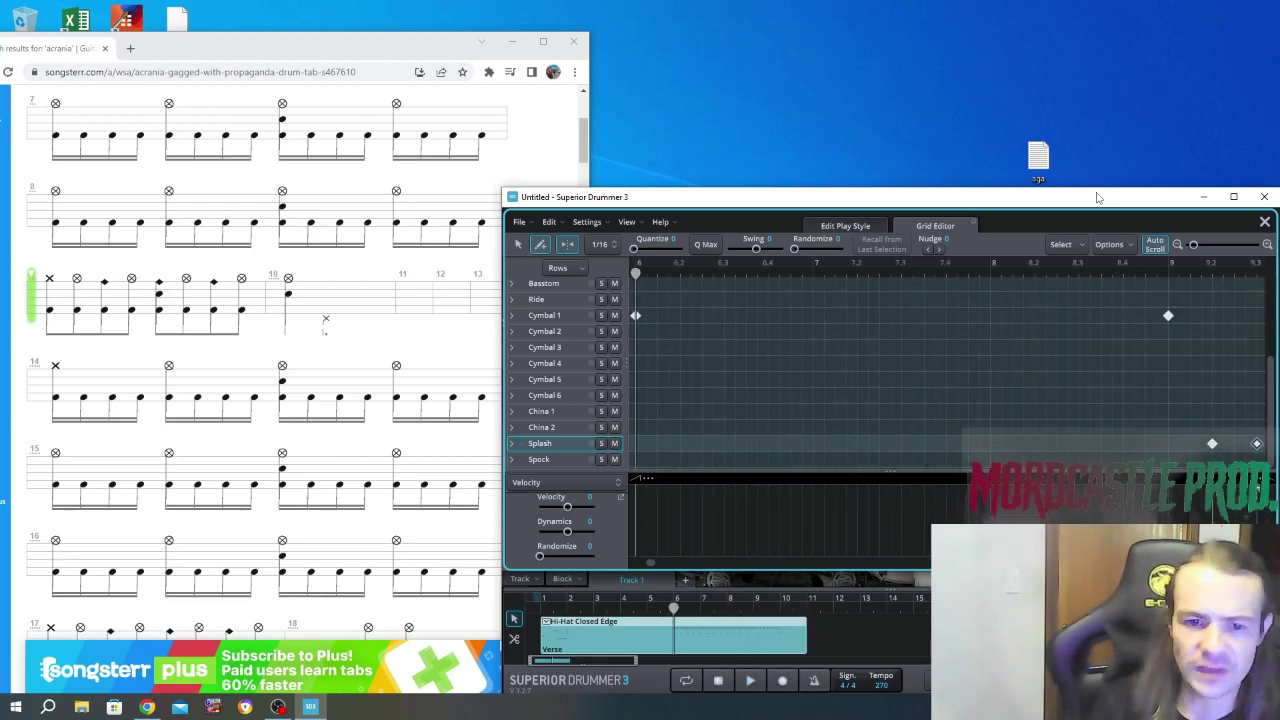
{"action": "scroll", "coordinate": [969, 400], "scroll_direction": "up", "scroll_amount": 3}
{"action": "scroll", "coordinate": [969, 400], "scroll_direction": "up", "scroll_amount": 3}
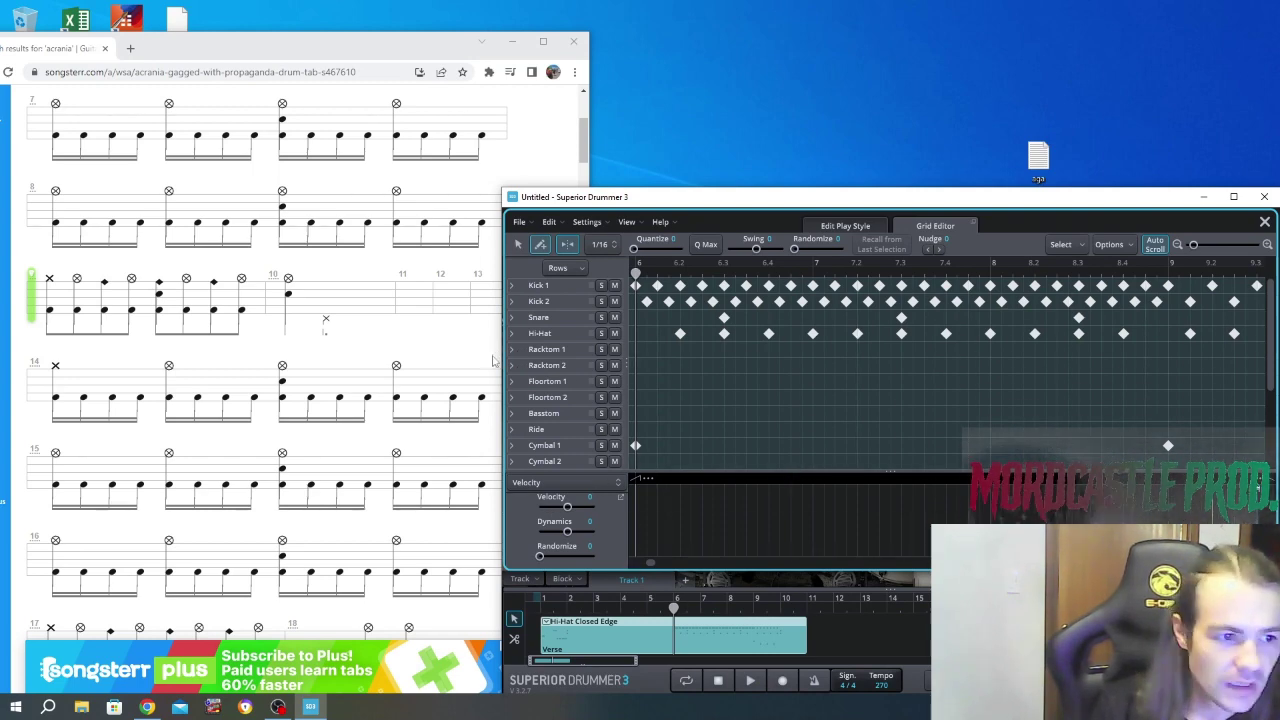
{"action": "scroll", "coordinate": [207, 308], "scroll_direction": "up", "scroll_amount": 4}
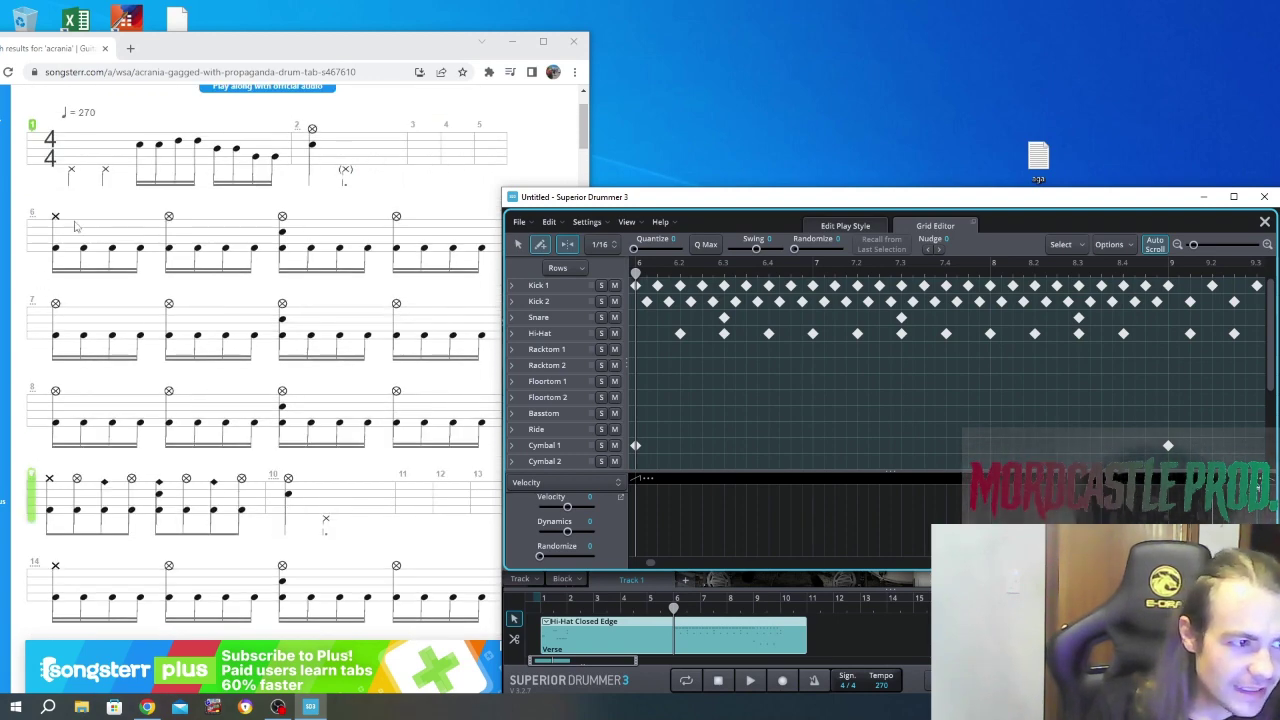
{"action": "scroll", "coordinate": [74, 227], "scroll_direction": "down", "scroll_amount": 1}
{"action": "scroll", "coordinate": [116, 420], "scroll_direction": "down", "scroll_amount": 3}
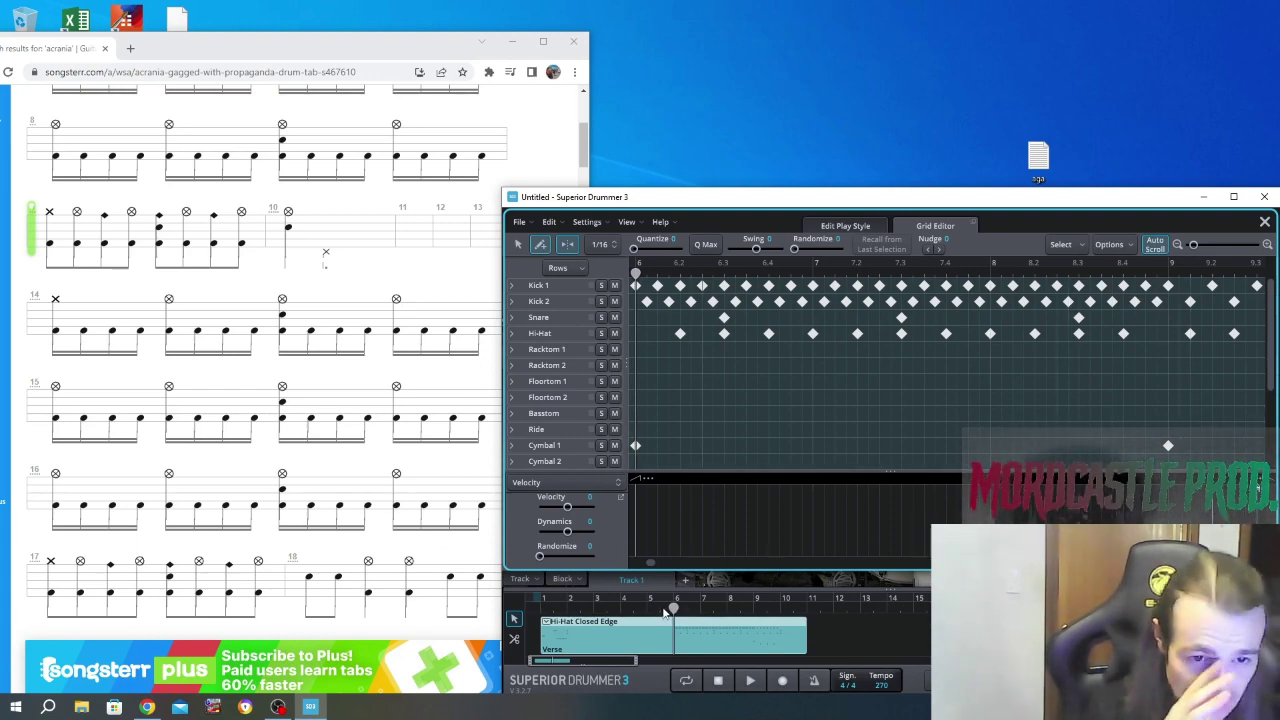
{"action": "scroll", "coordinate": [181, 487], "scroll_direction": "down", "scroll_amount": 7}
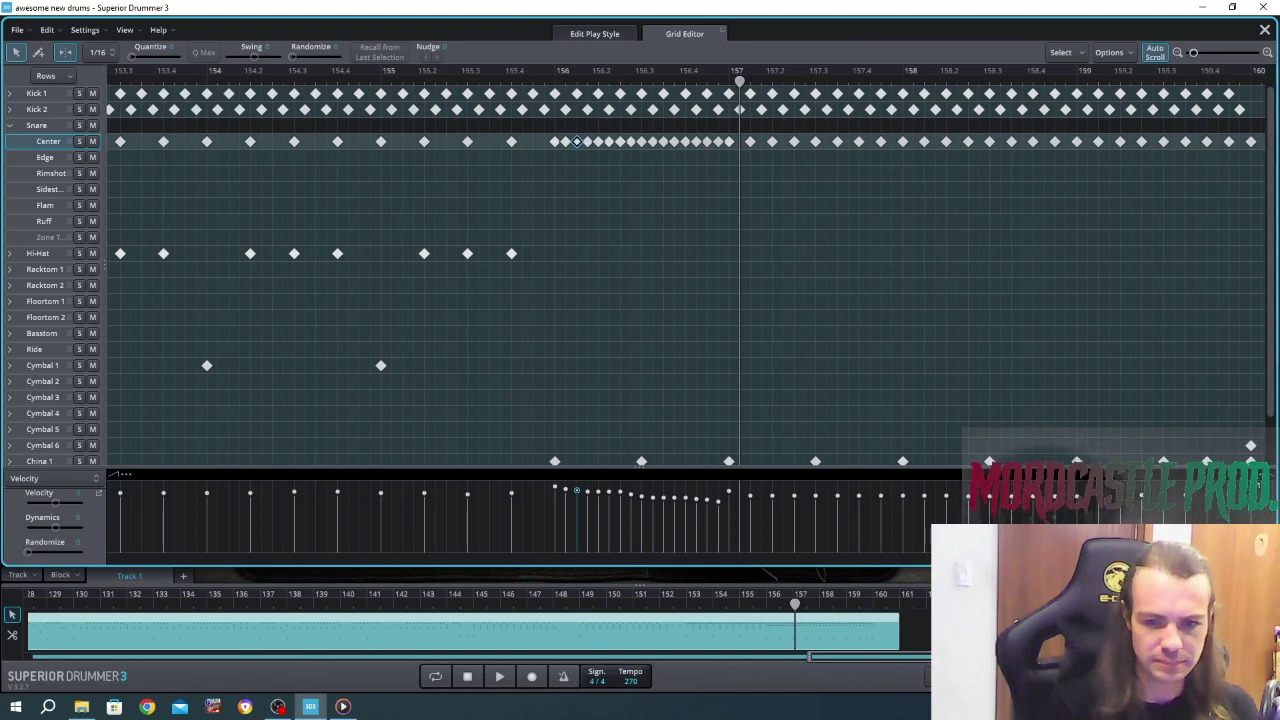
Set the song position to bar 1 and play the awesome new drums pattern from the start.
{"action": "key", "text": "Home"}
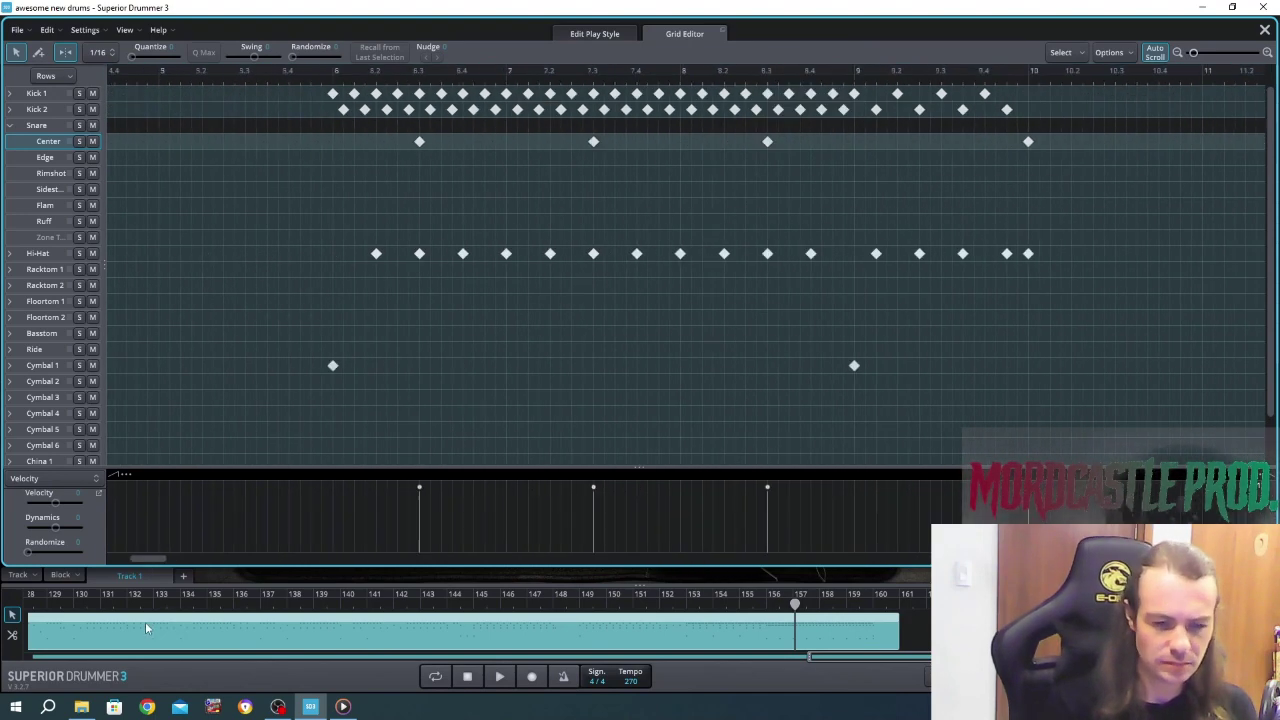
{"action": "left_click", "coordinate": [113, 85]}
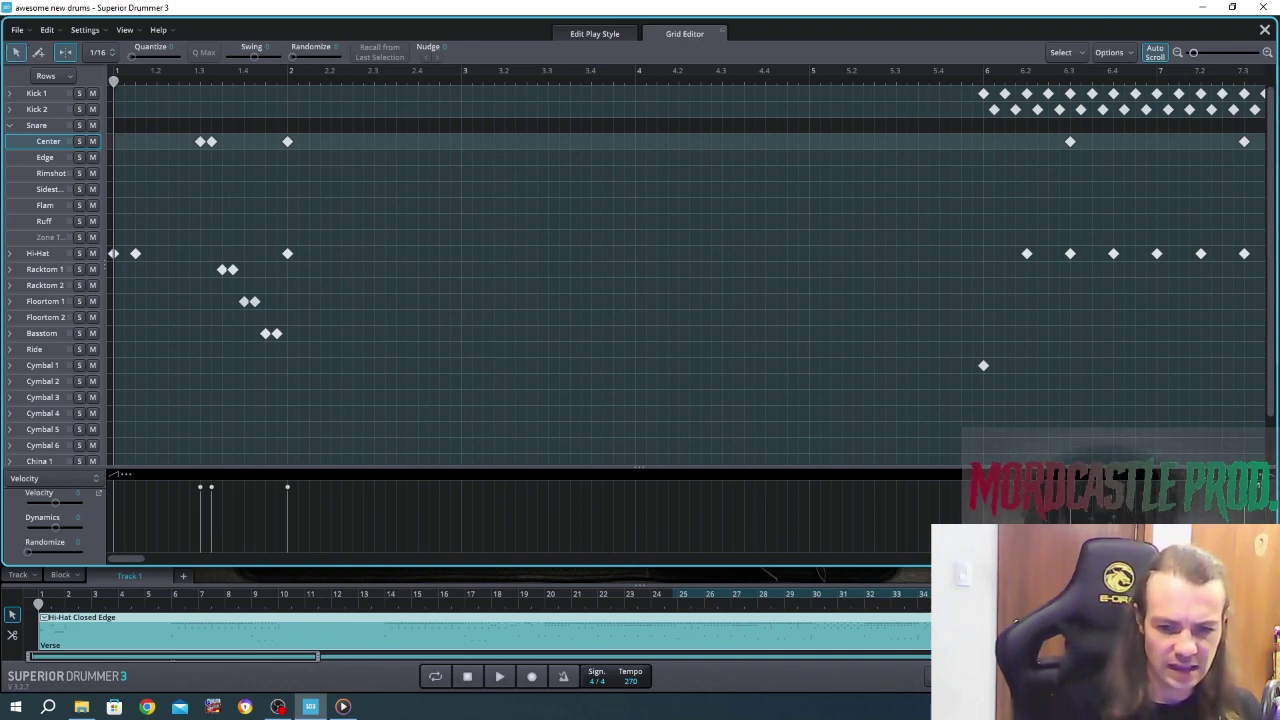
{"action": "key", "text": "space"}
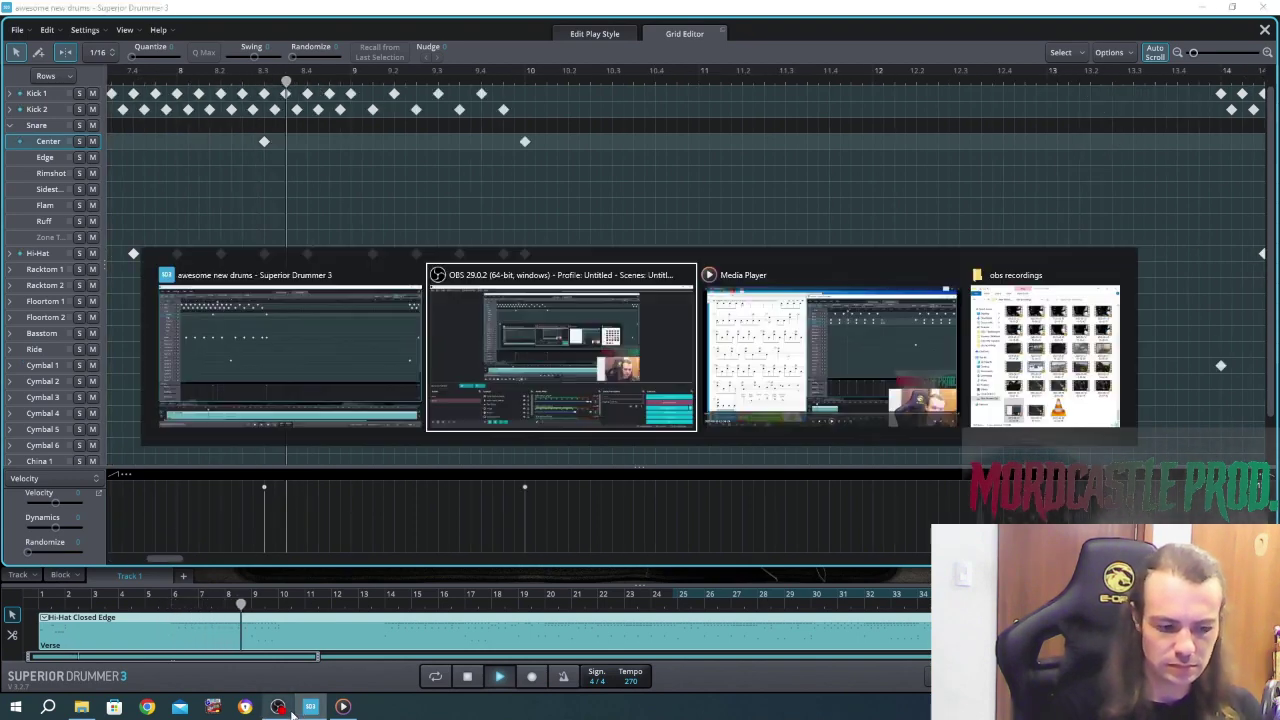
{"action": "key", "text": "alt+Tab"}
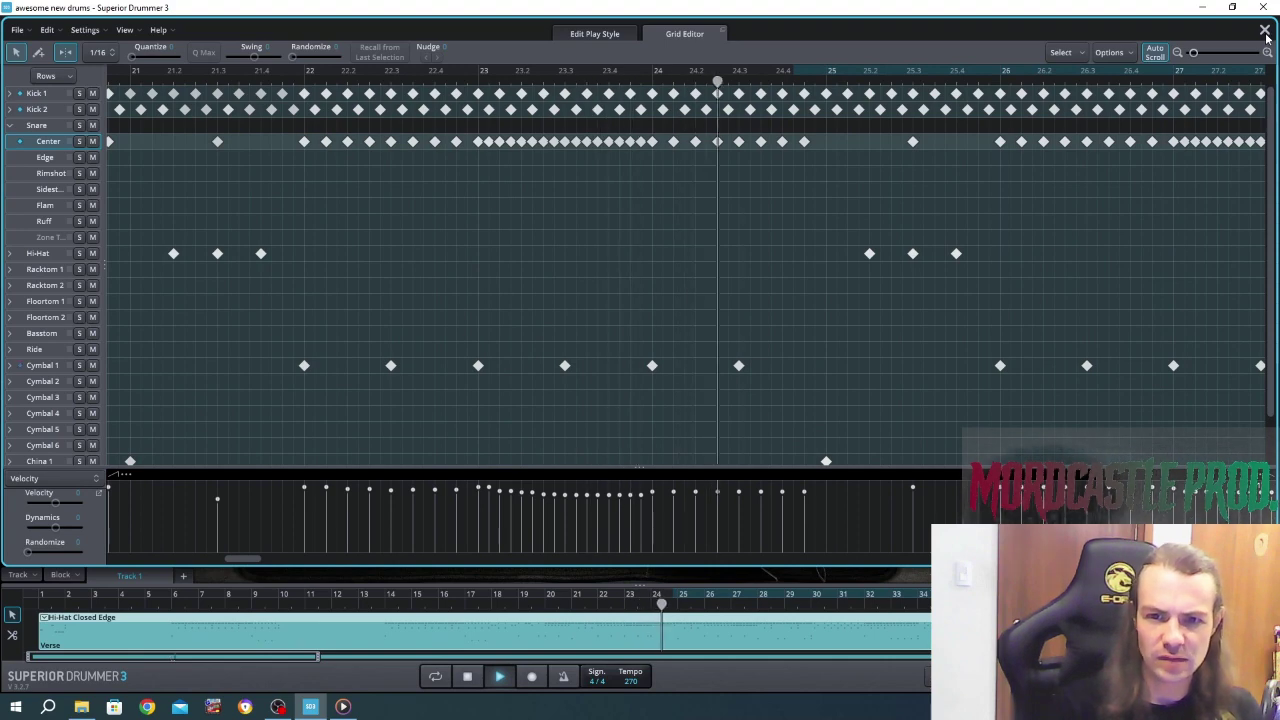
Close the grid, load the Metal Machinery Standard Rock mix preset, and show the Mixer.
{"action": "left_click", "coordinate": [1265, 32]}
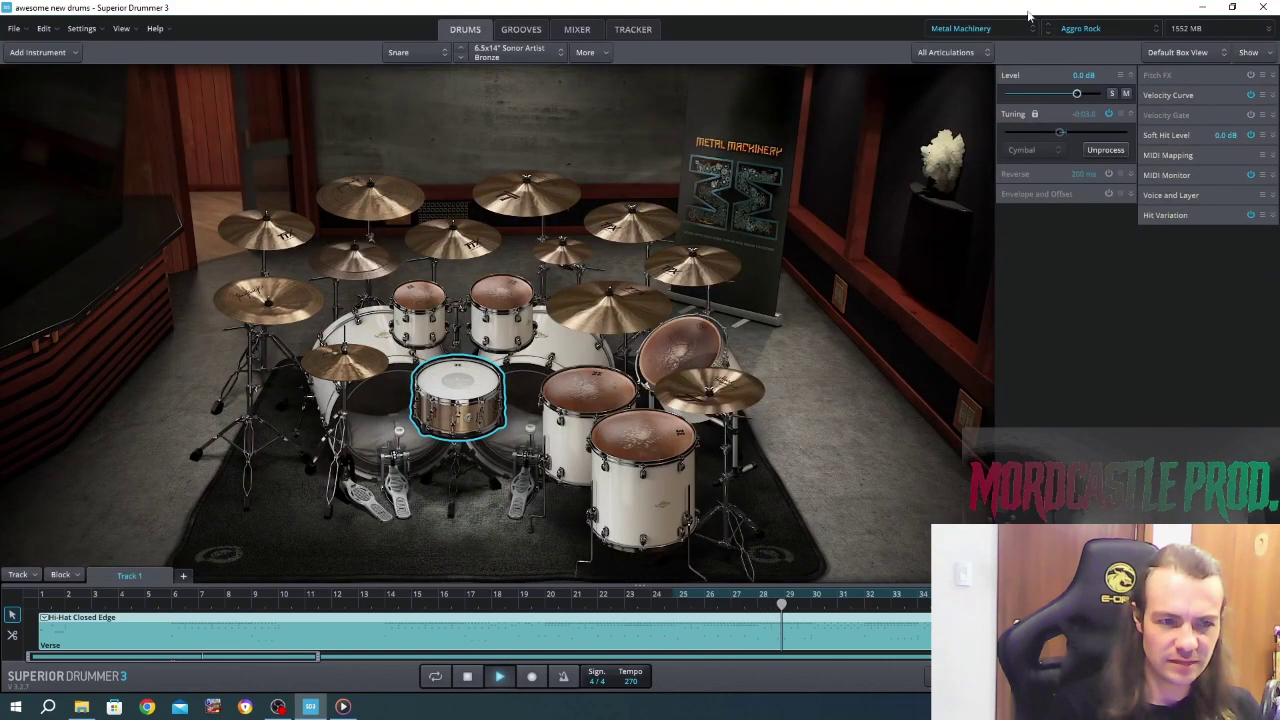
{"action": "left_click", "coordinate": [1085, 30]}
{"action": "mouse_move", "coordinate": [1133, 89]}
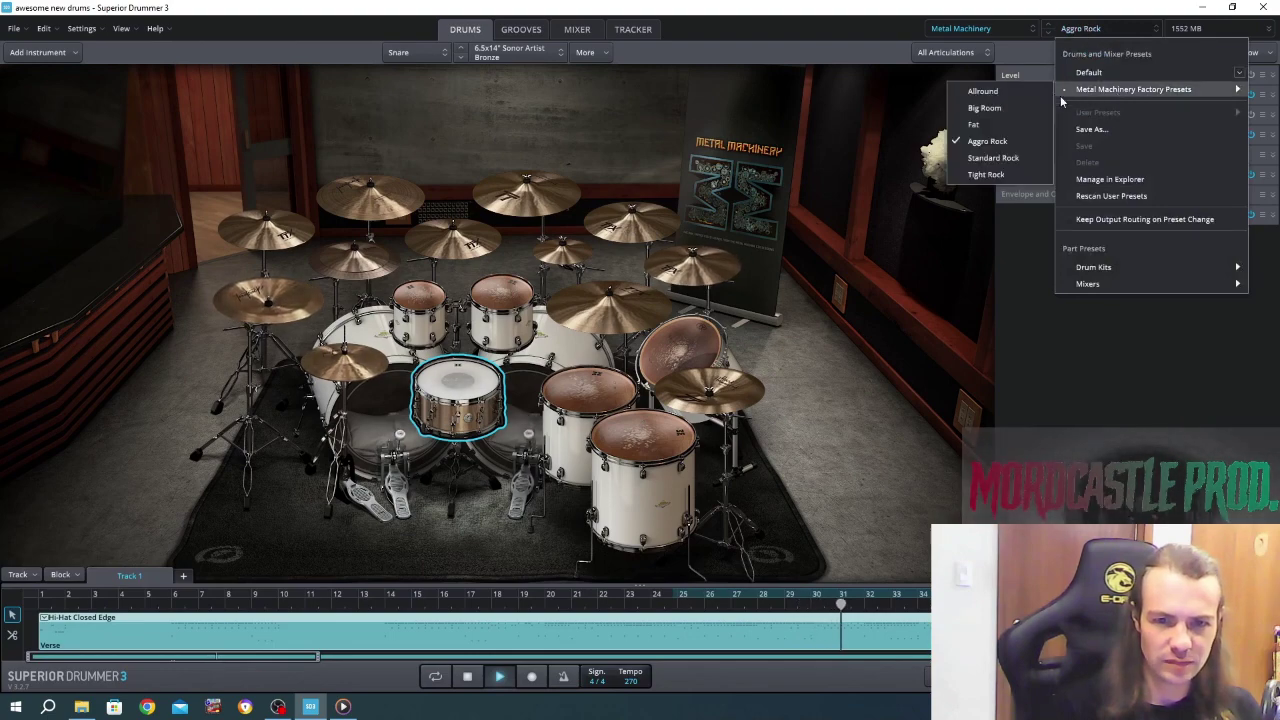
{"action": "left_click", "coordinate": [1005, 168]}
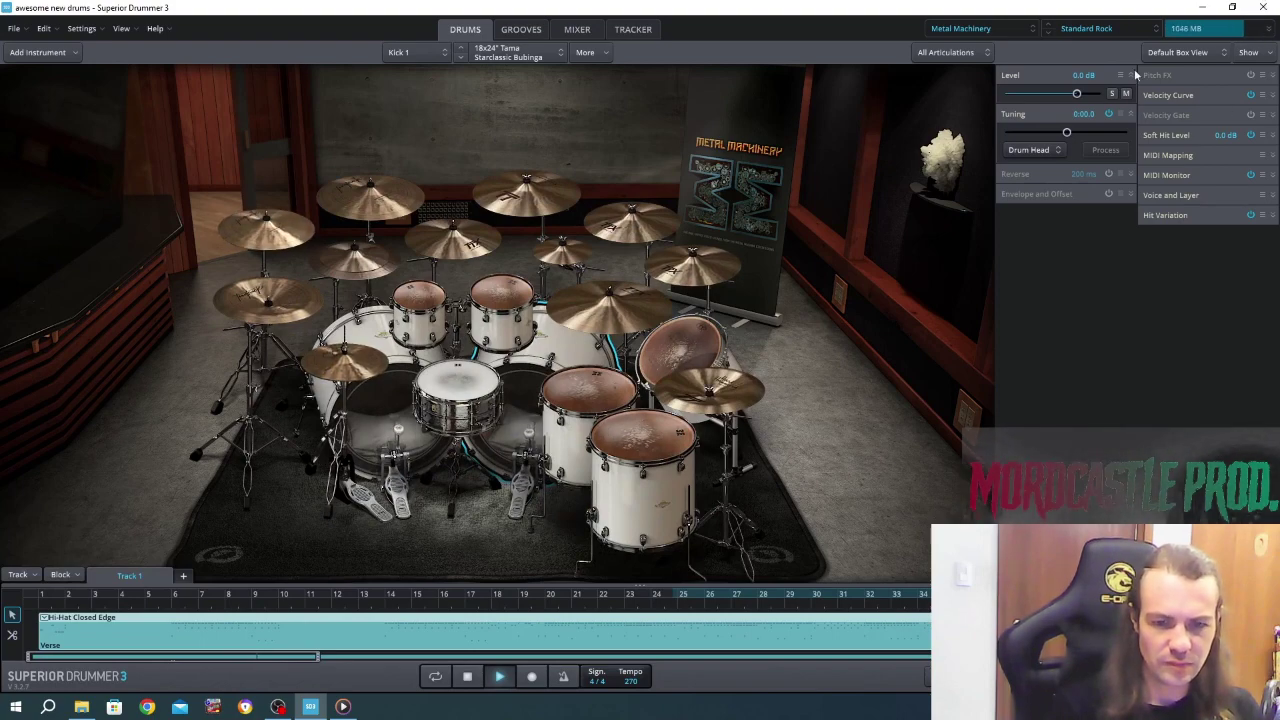
{"action": "left_click", "coordinate": [515, 30]}
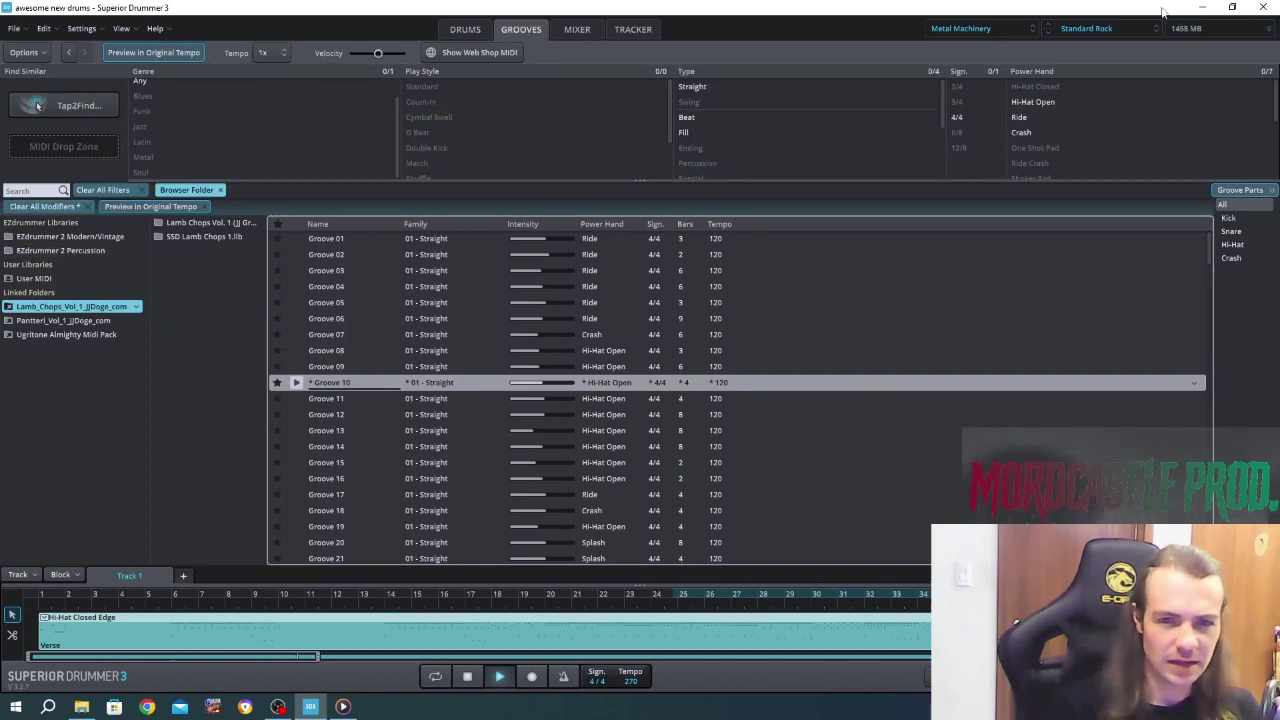
{"action": "left_click", "coordinate": [465, 29]}
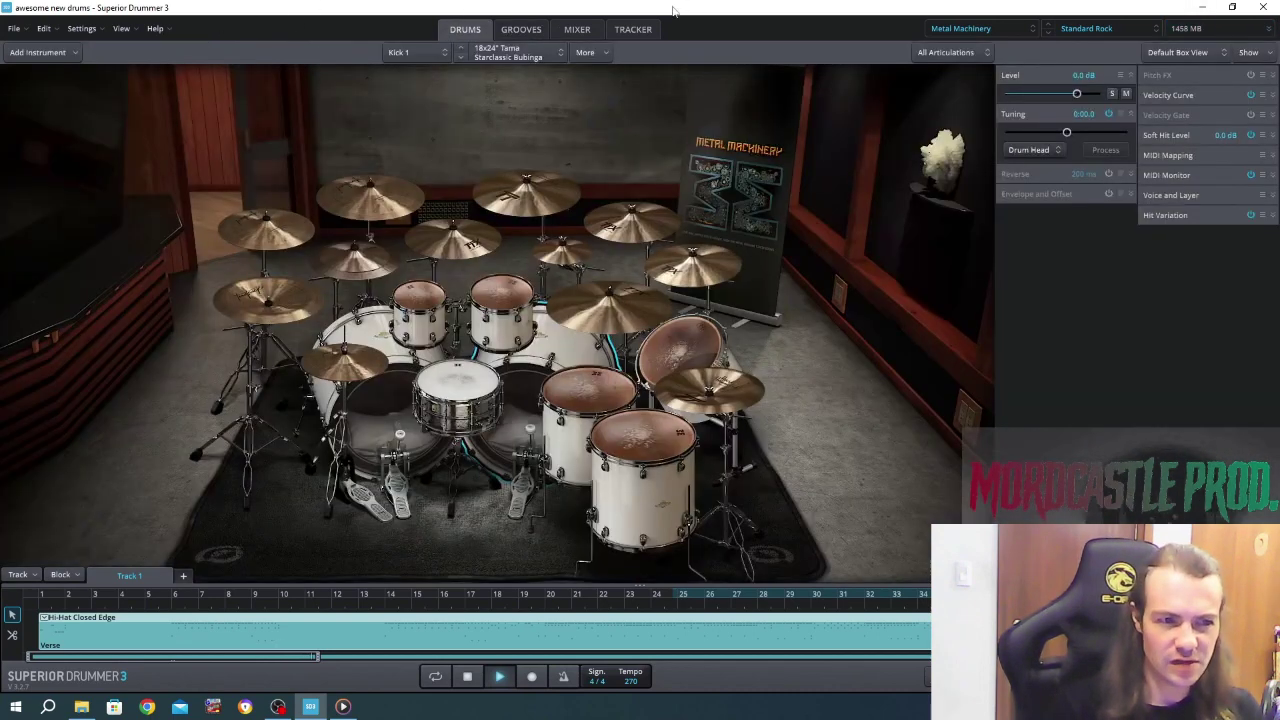
{"action": "left_click", "coordinate": [586, 31]}
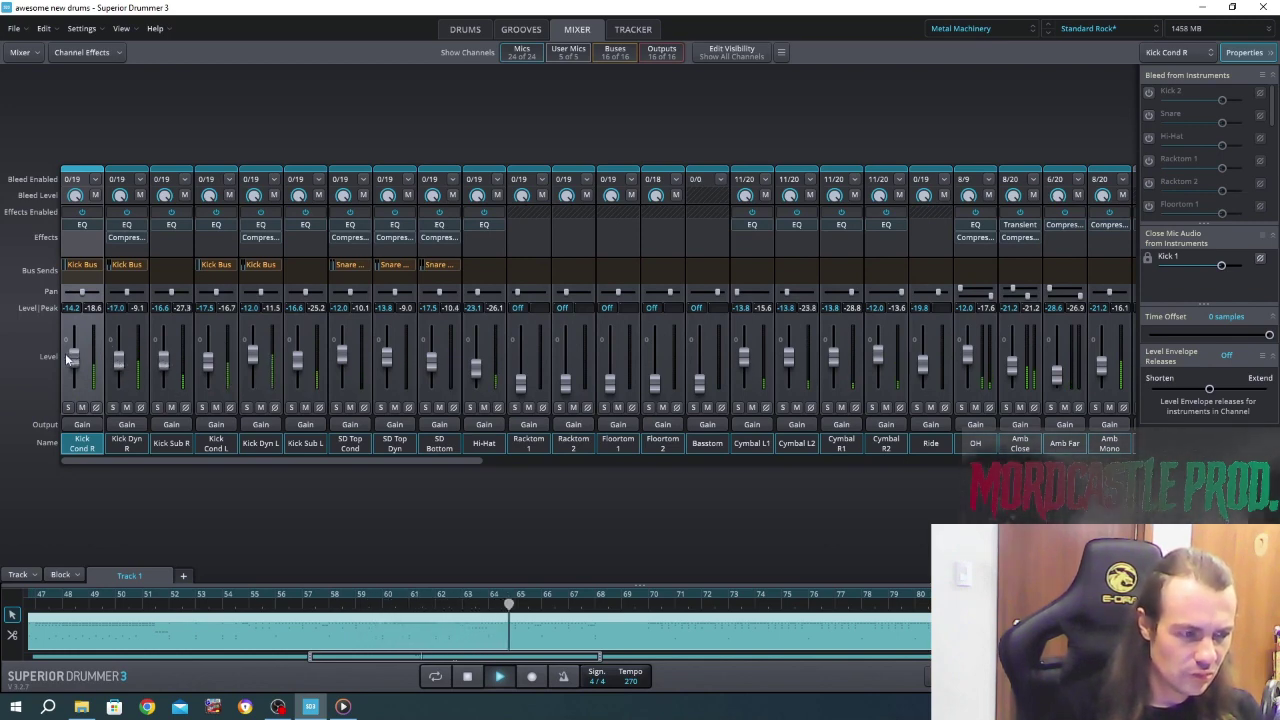
Lower Kick Cond R and Cymbal R2, and raise Kick Sub R and Kick Sub L faders.
{"action": "left_click_drag", "start_coordinate": [65, 353], "coordinate": [81, 348]}
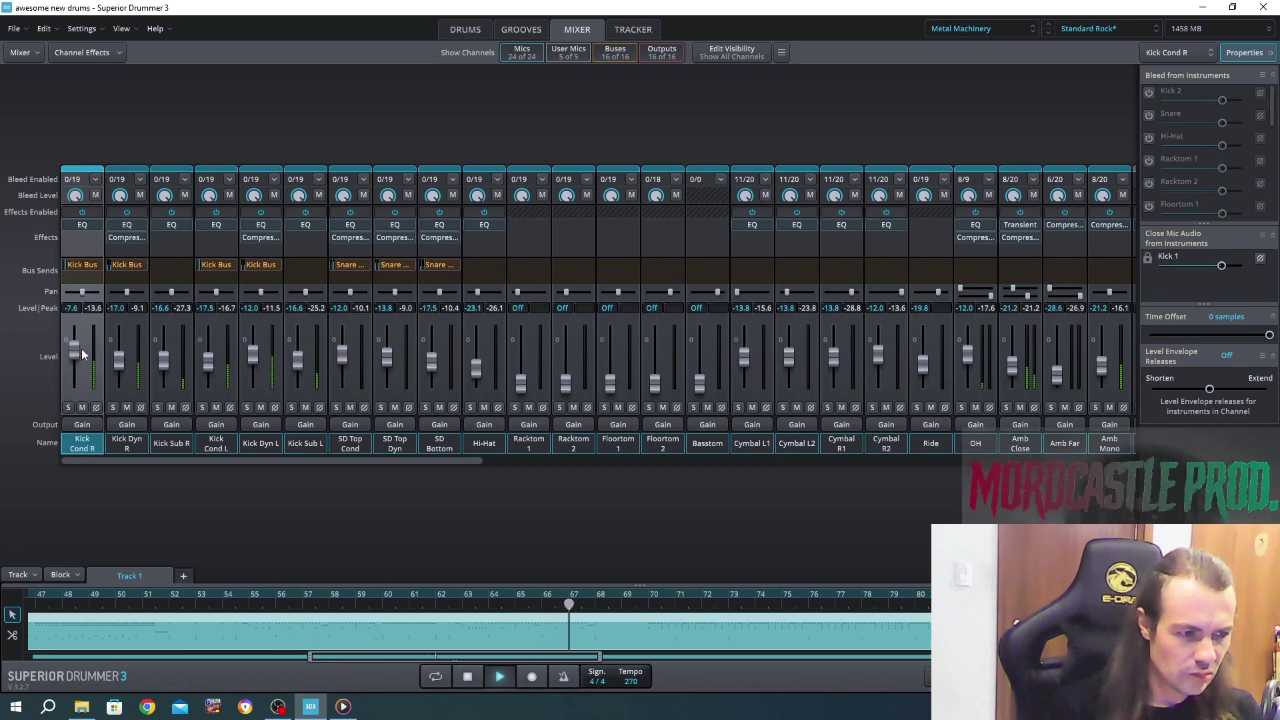
{"action": "left_click_drag", "start_coordinate": [81, 348], "coordinate": [77, 352]}
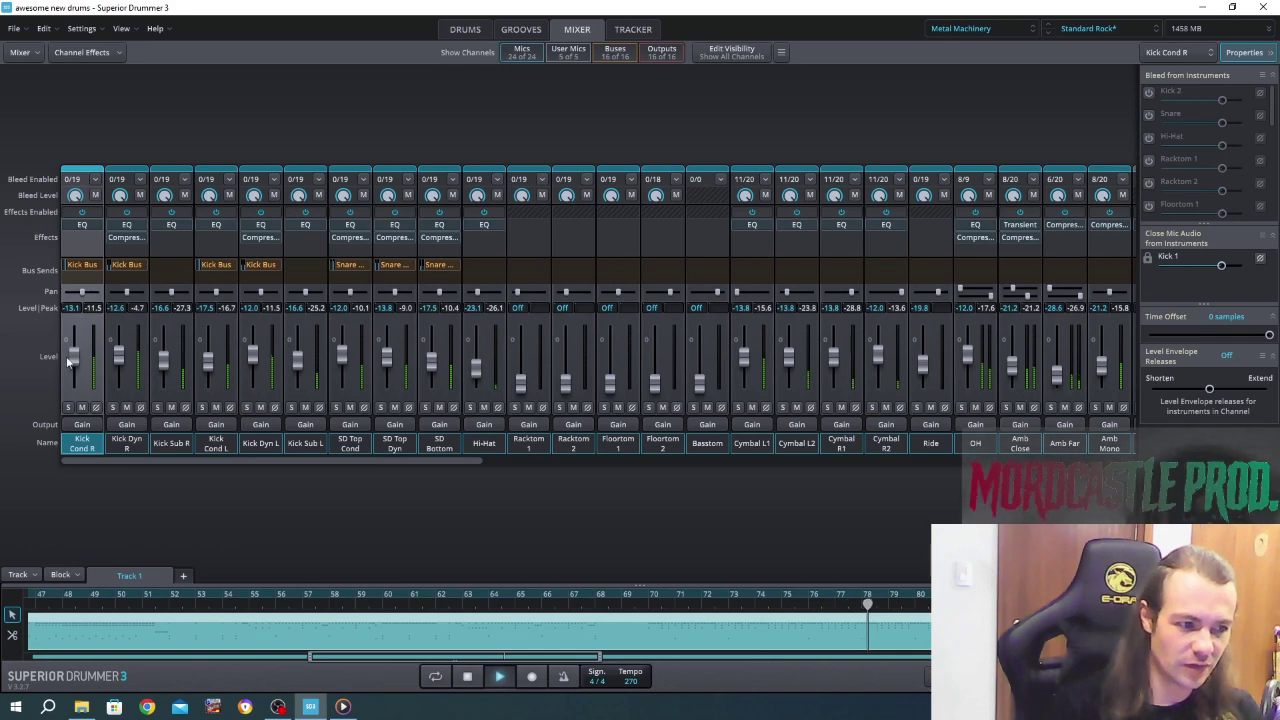
{"action": "left_click_drag", "start_coordinate": [76, 362], "coordinate": [83, 369]}
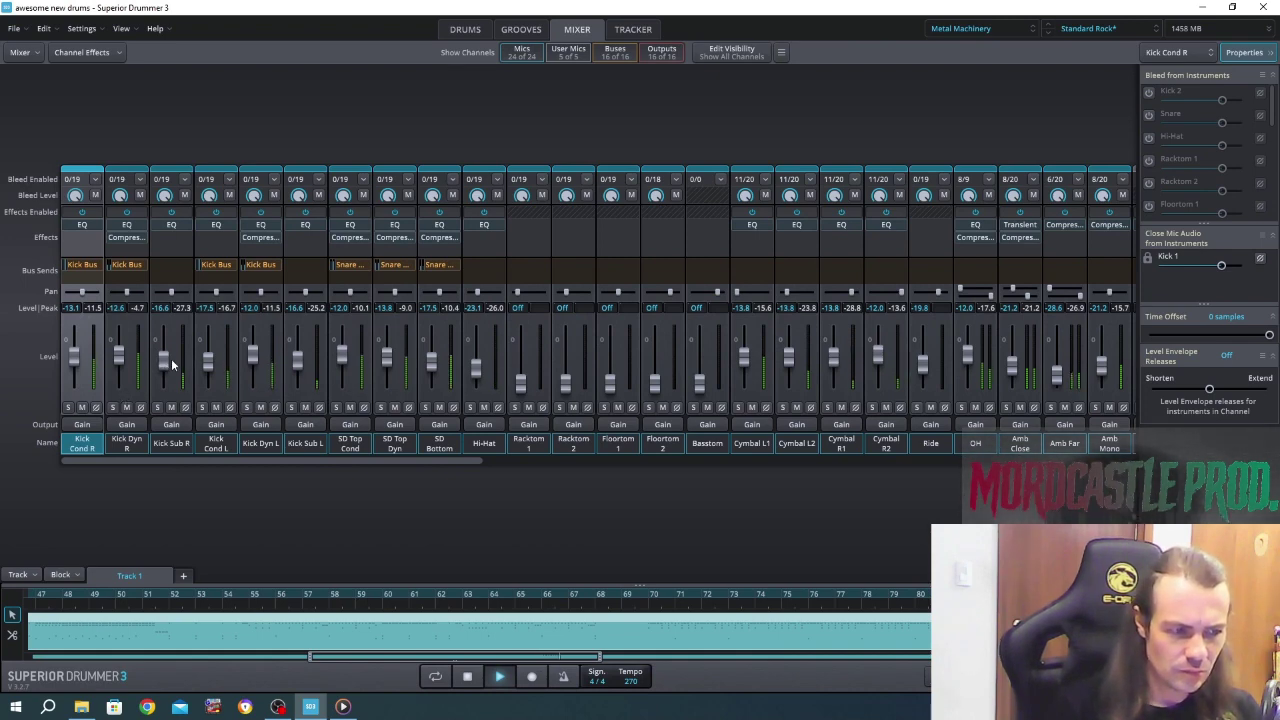
{"action": "left_click_drag", "start_coordinate": [163, 374], "coordinate": [173, 364]}
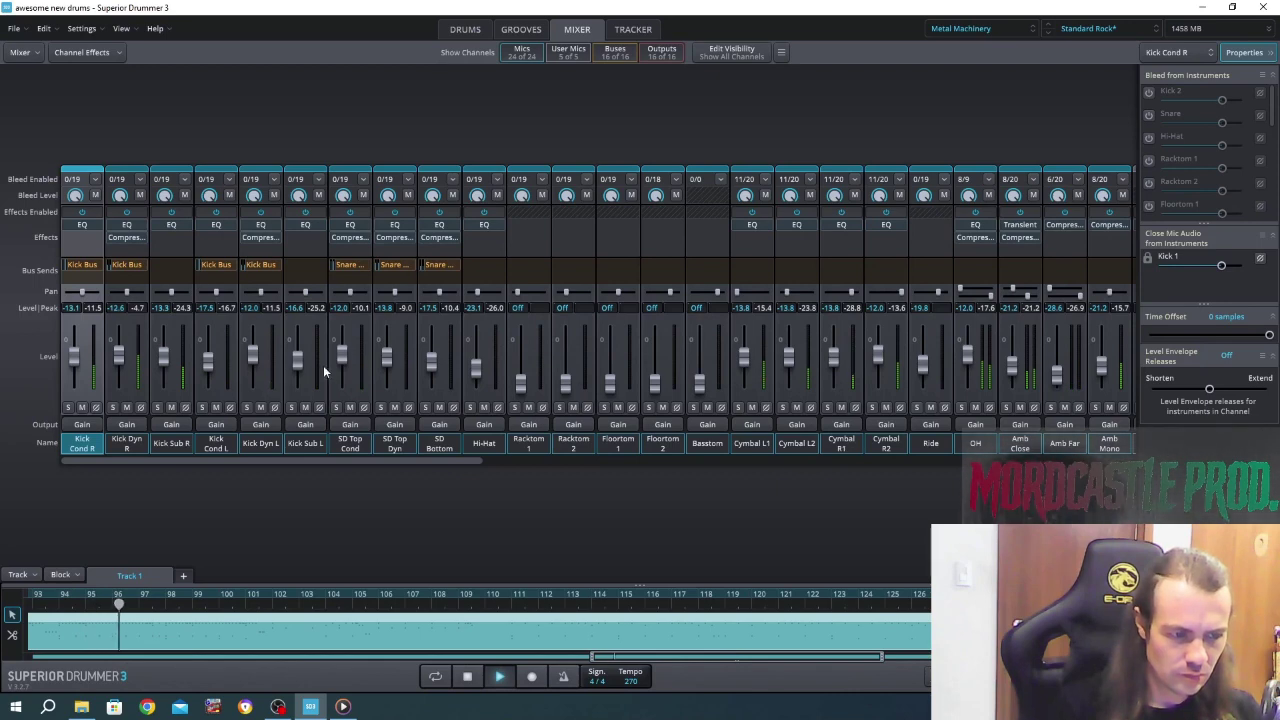
{"action": "left_click_drag", "start_coordinate": [298, 366], "coordinate": [298, 360]}
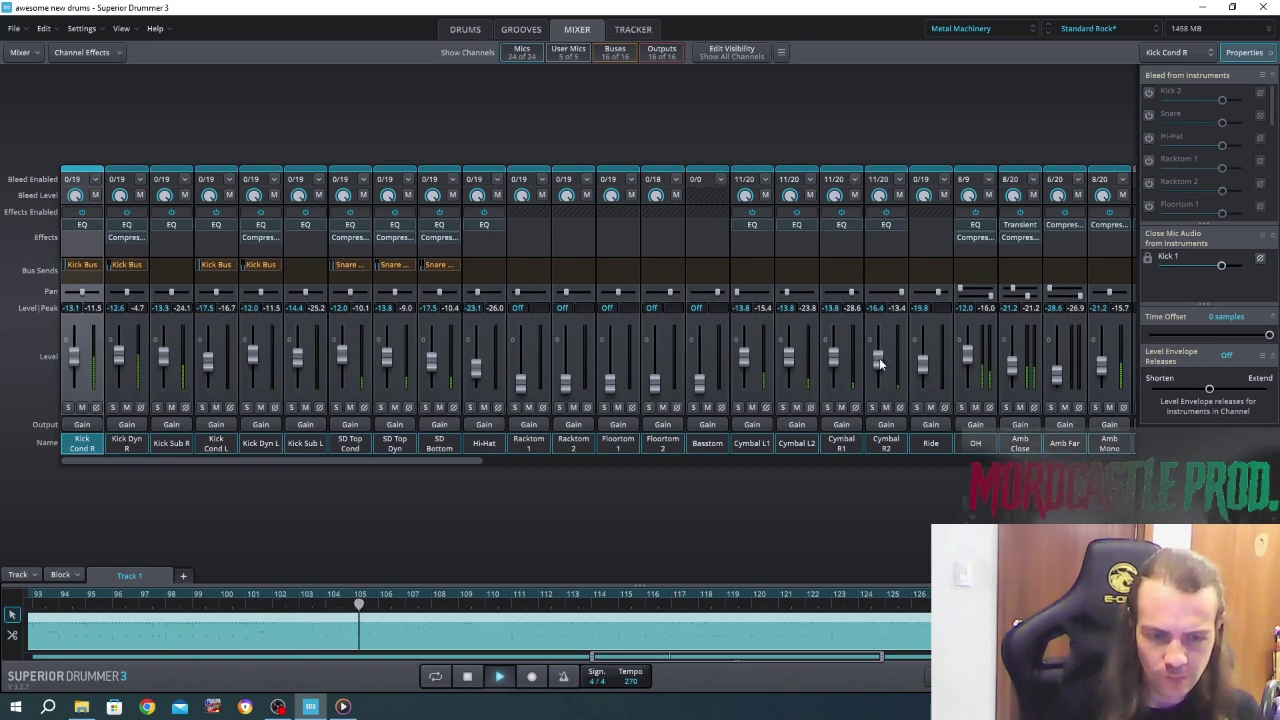
{"action": "left_click_drag", "start_coordinate": [879, 358], "coordinate": [926, 360]}
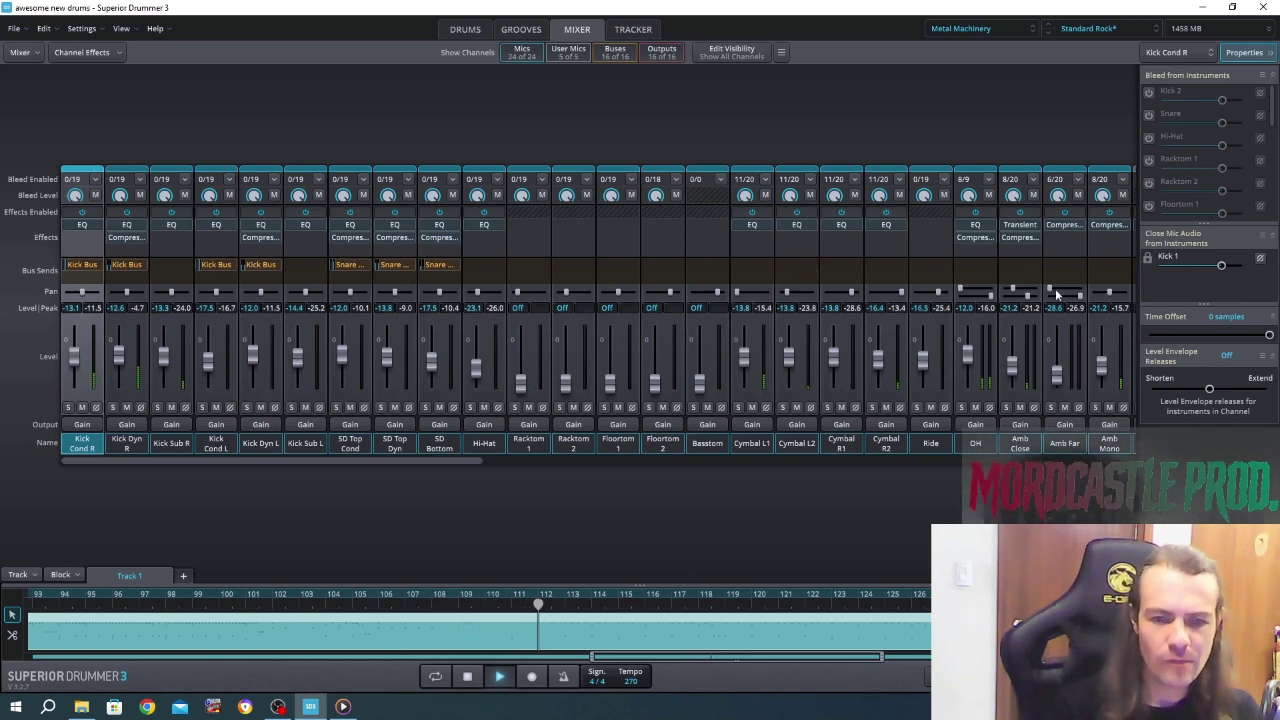
Return to the drum kit view and stop then restart the track's playback.
{"action": "left_click", "coordinate": [633, 29]}
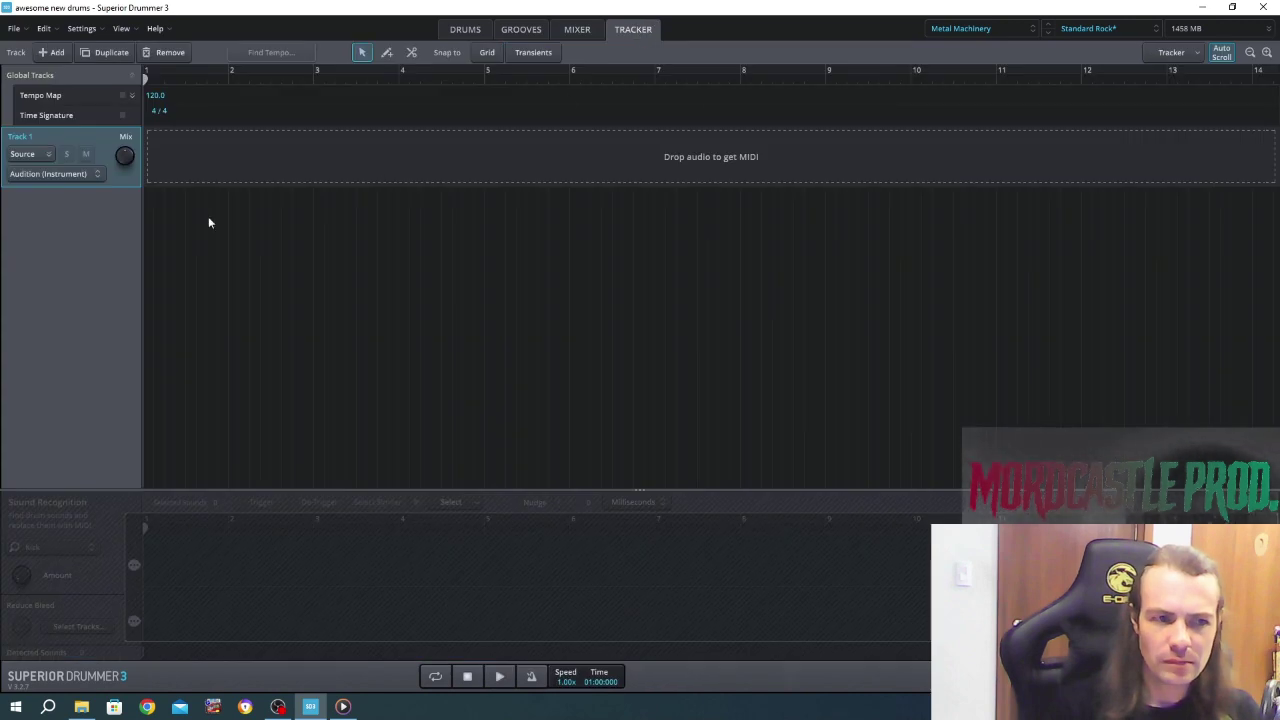
{"action": "left_click", "coordinate": [463, 29]}
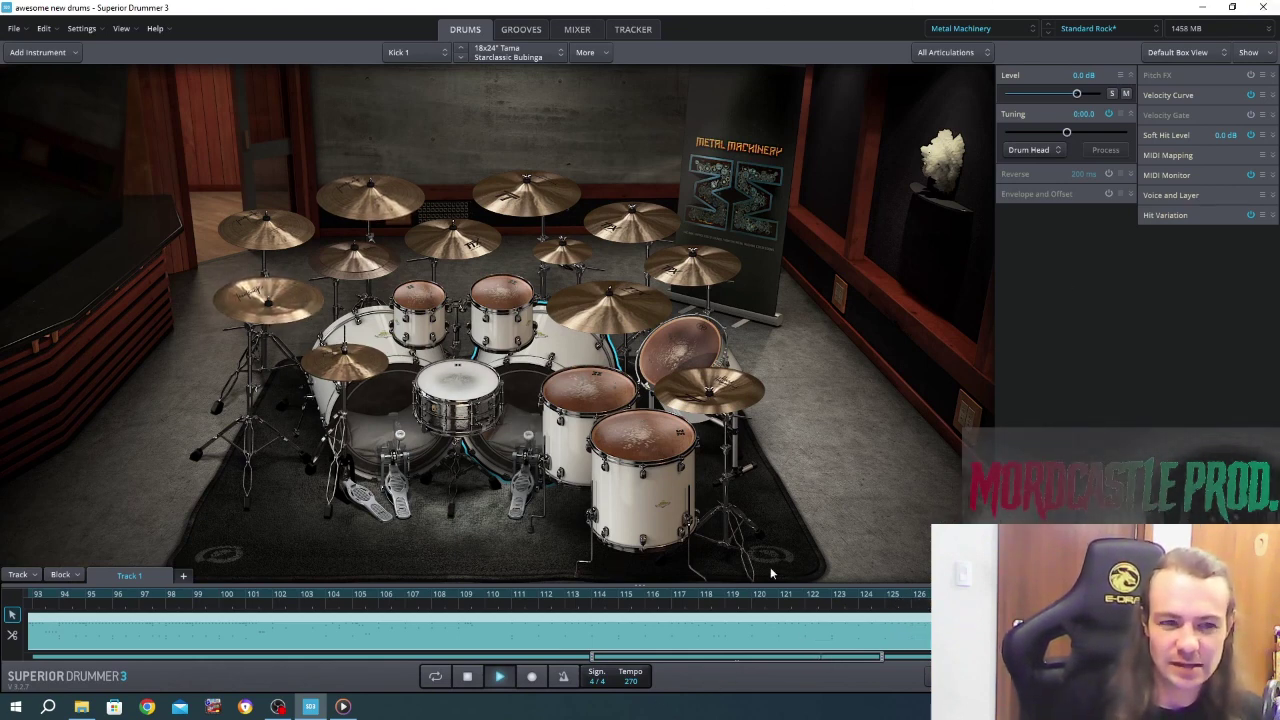
{"action": "left_click", "coordinate": [497, 679]}
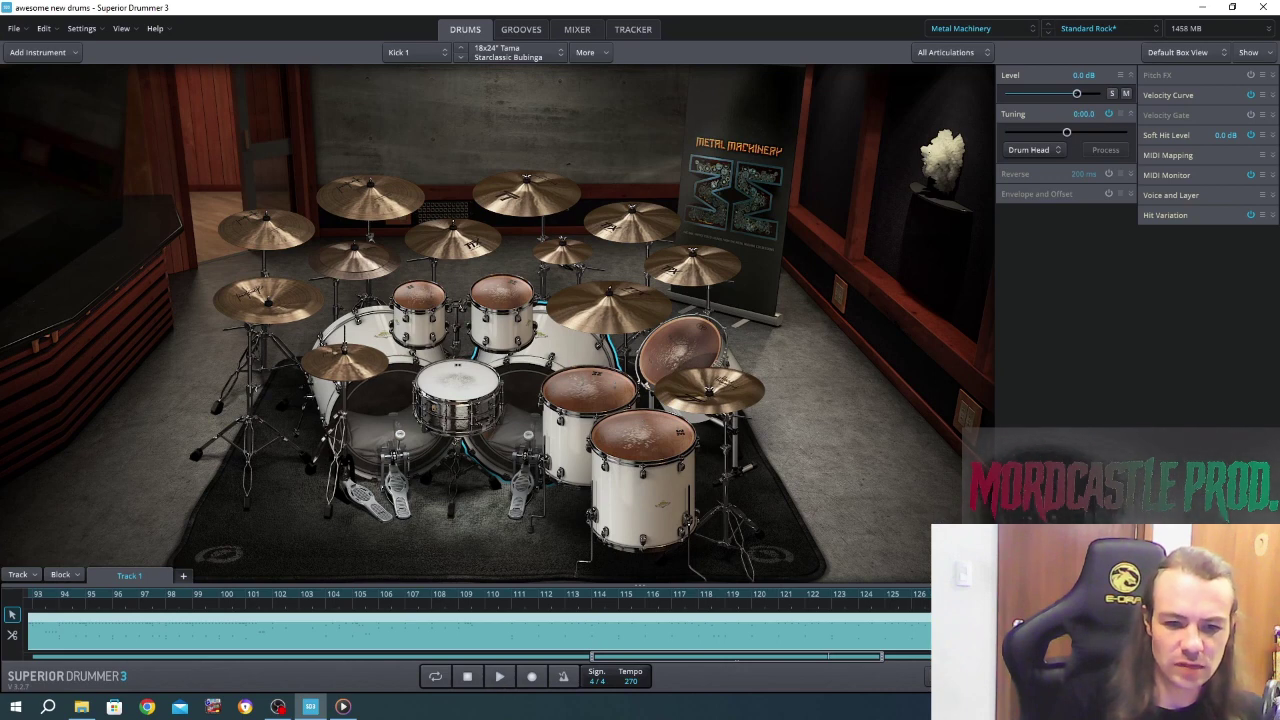
{"action": "left_click", "coordinate": [499, 677]}
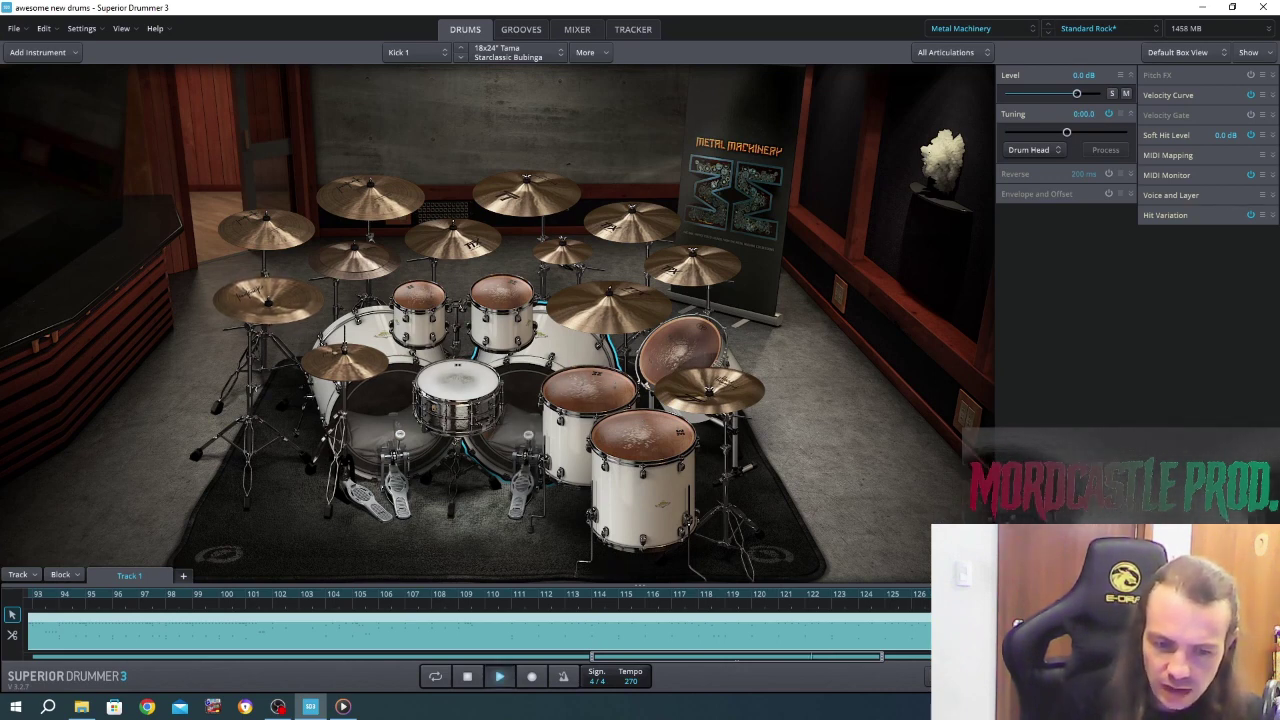
Move the second kick note near bar 128 onto Kick 2 and audition from bar 128.
{"action": "key", "text": "space"}
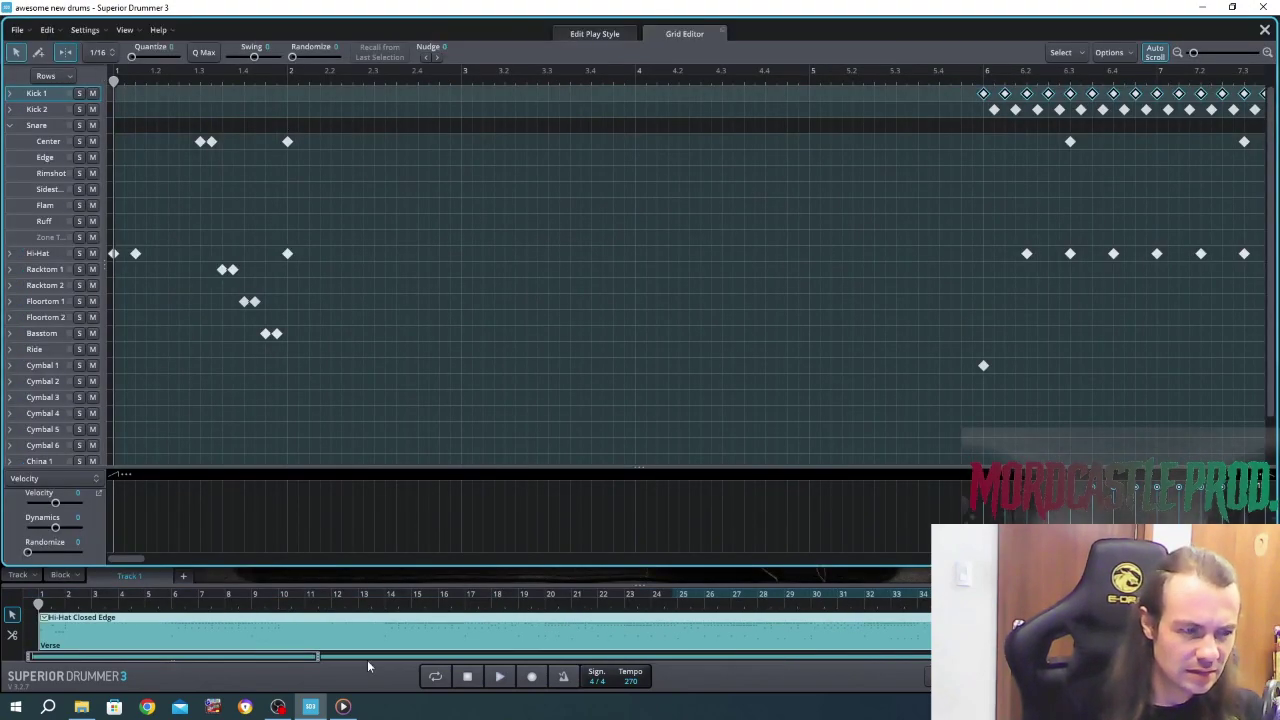
{"action": "mouse_move", "coordinate": [138, 565]}
{"action": "left_mouse_down"}
{"action": "mouse_move", "coordinate": [787, 502]}
{"action": "mouse_move", "coordinate": [907, 510]}
{"action": "mouse_move", "coordinate": [878, 511]}
{"action": "left_mouse_up"}
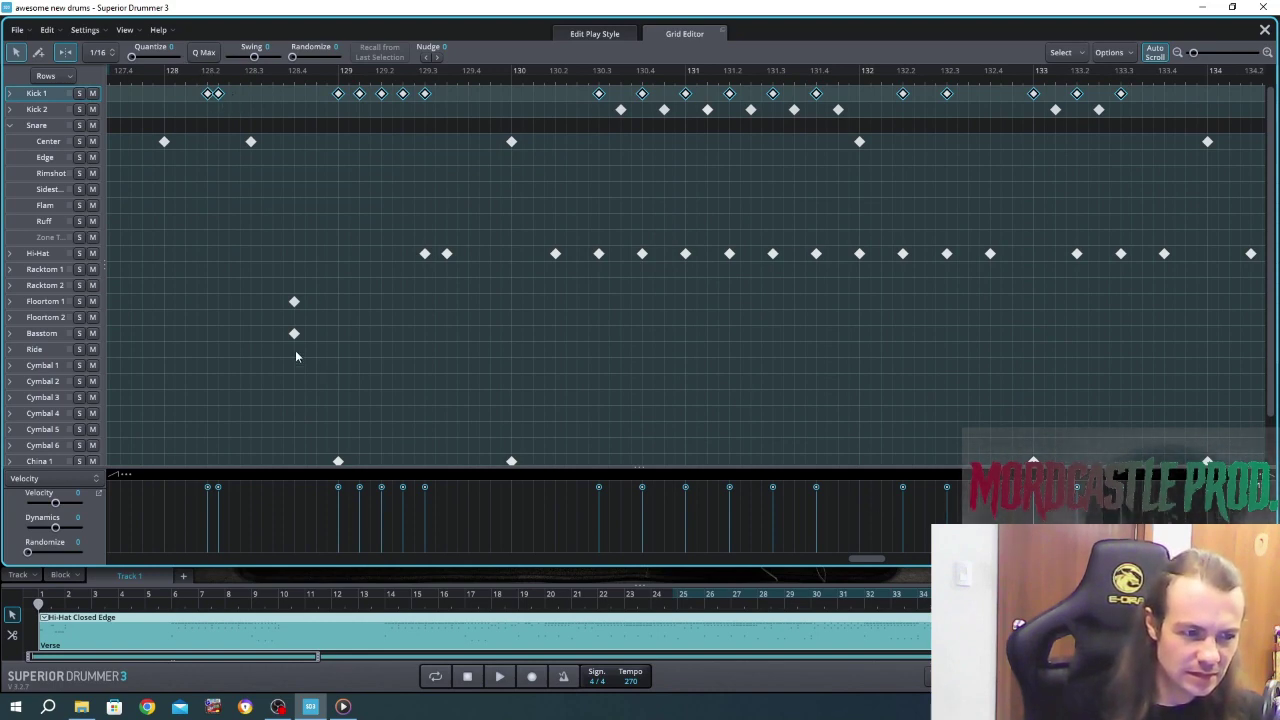
{"action": "left_click", "coordinate": [218, 94]}
{"action": "left_click_drag", "start_coordinate": [223, 112], "coordinate": [223, 112]}
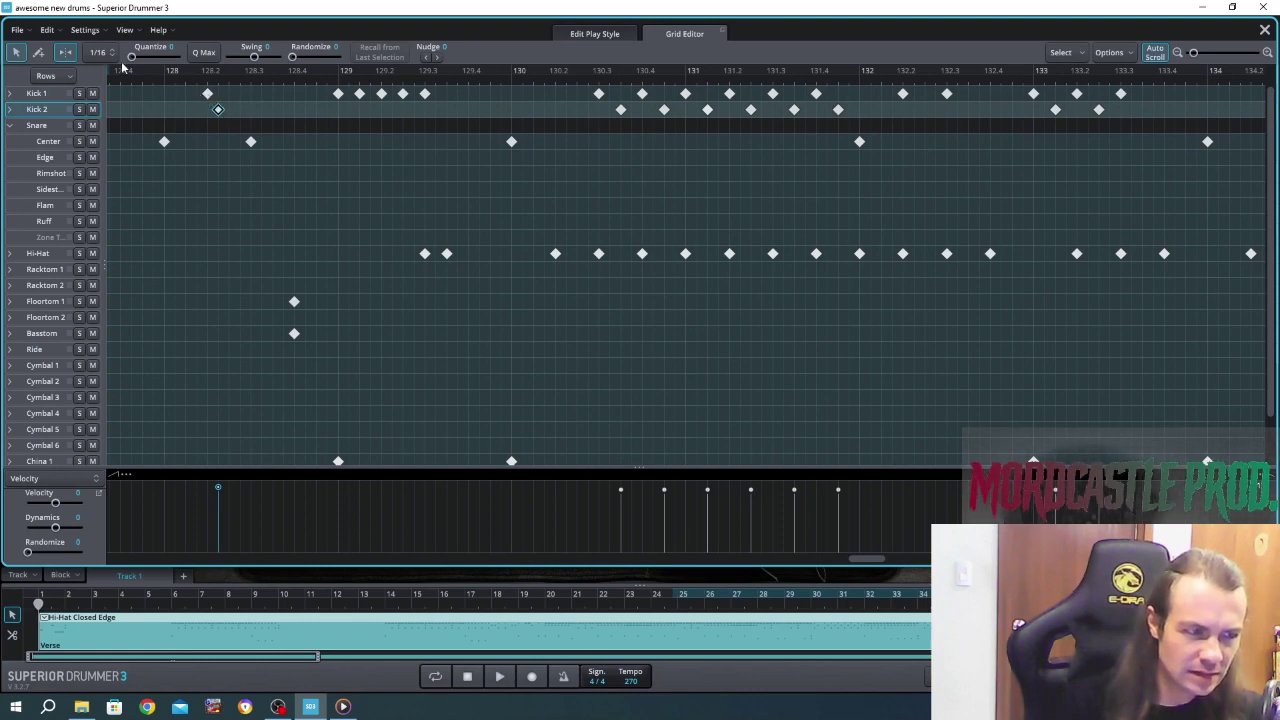
{"action": "left_click", "coordinate": [173, 72]}
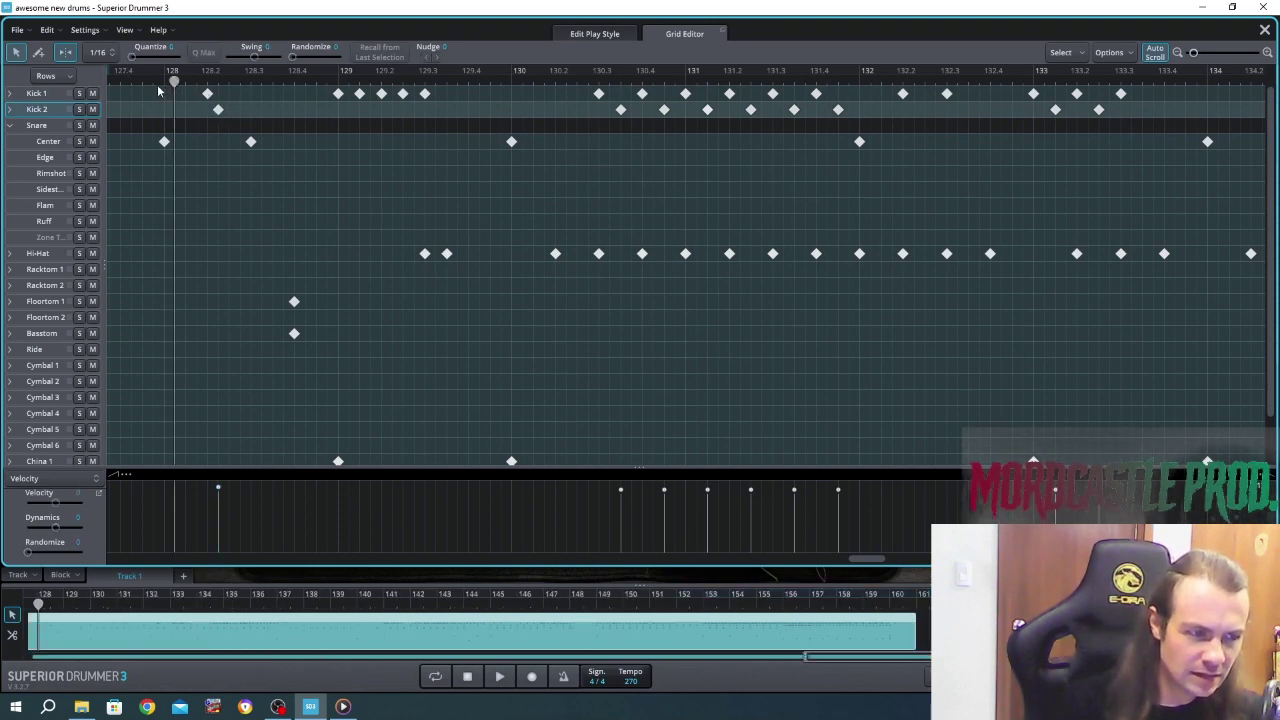
{"action": "left_click", "coordinate": [152, 76]}
{"action": "key", "text": "space"}
{"action": "key", "text": "space"}
Shift the Floortom 1 and Bassstom notes slightly earlier and replay the passage.
{"action": "left_click", "coordinate": [251, 142]}
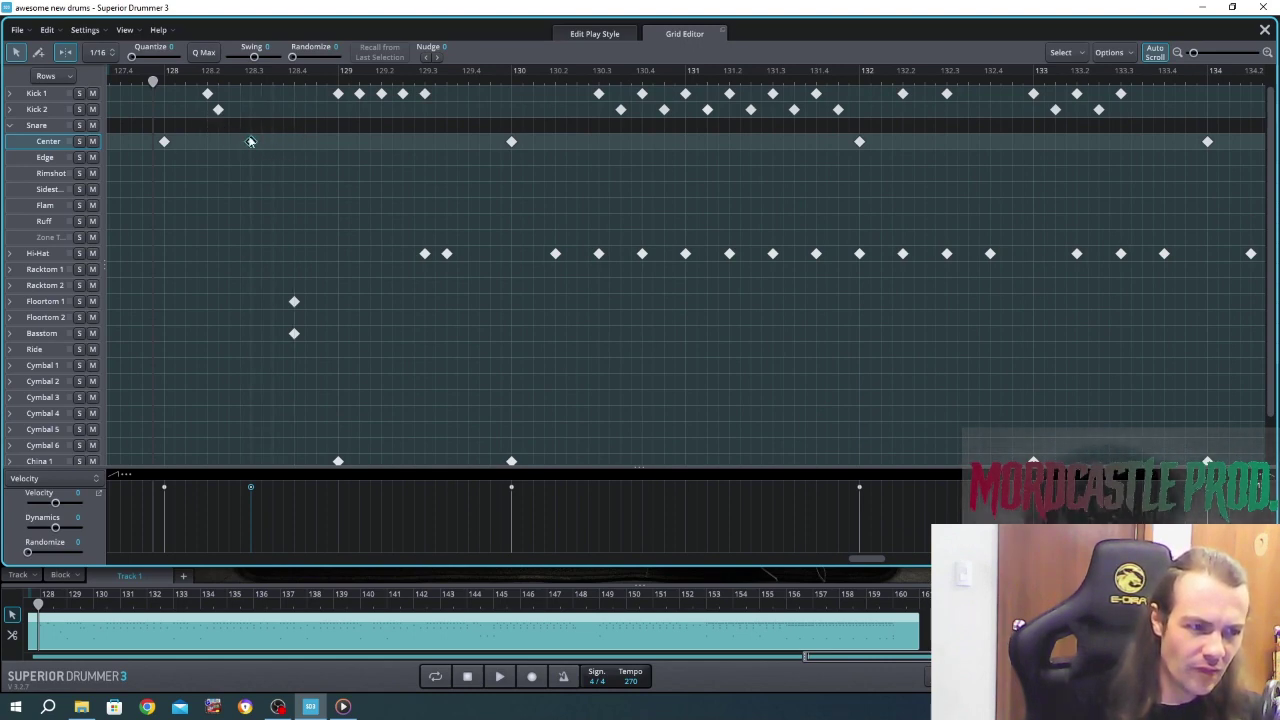
{"action": "left_click_drag", "start_coordinate": [292, 352], "coordinate": [288, 288]}
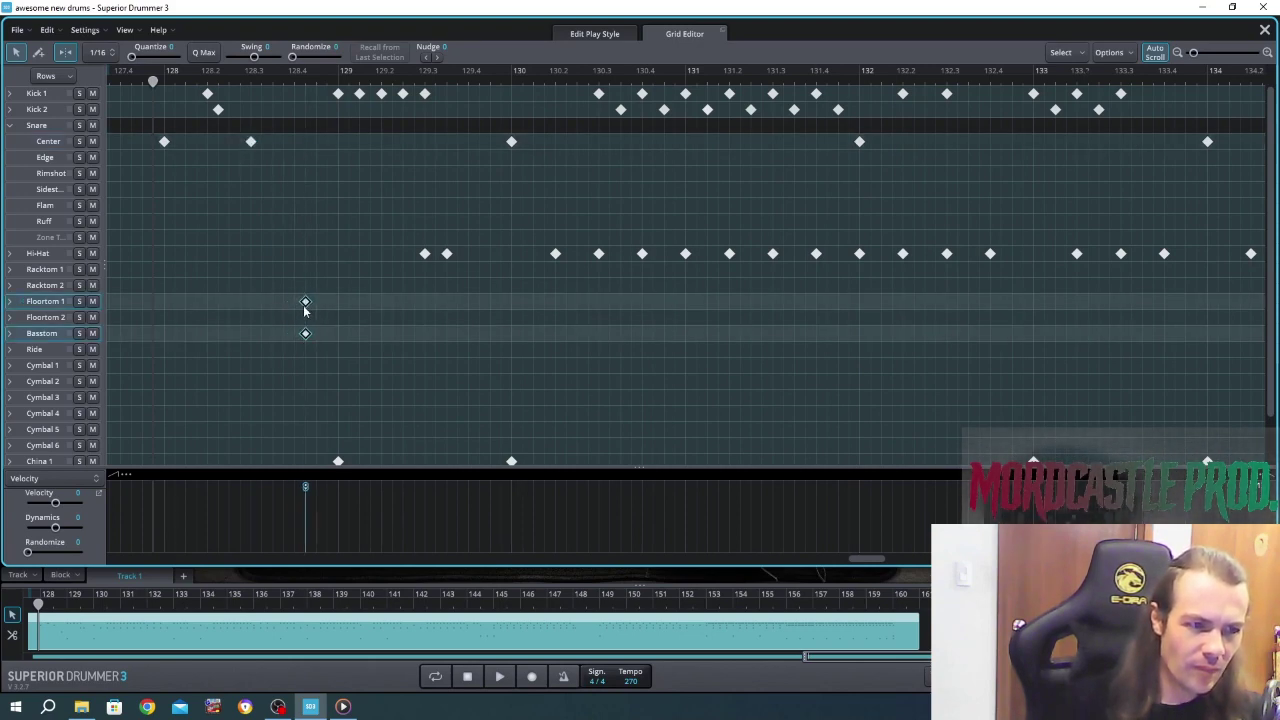
{"action": "key", "text": "space"}
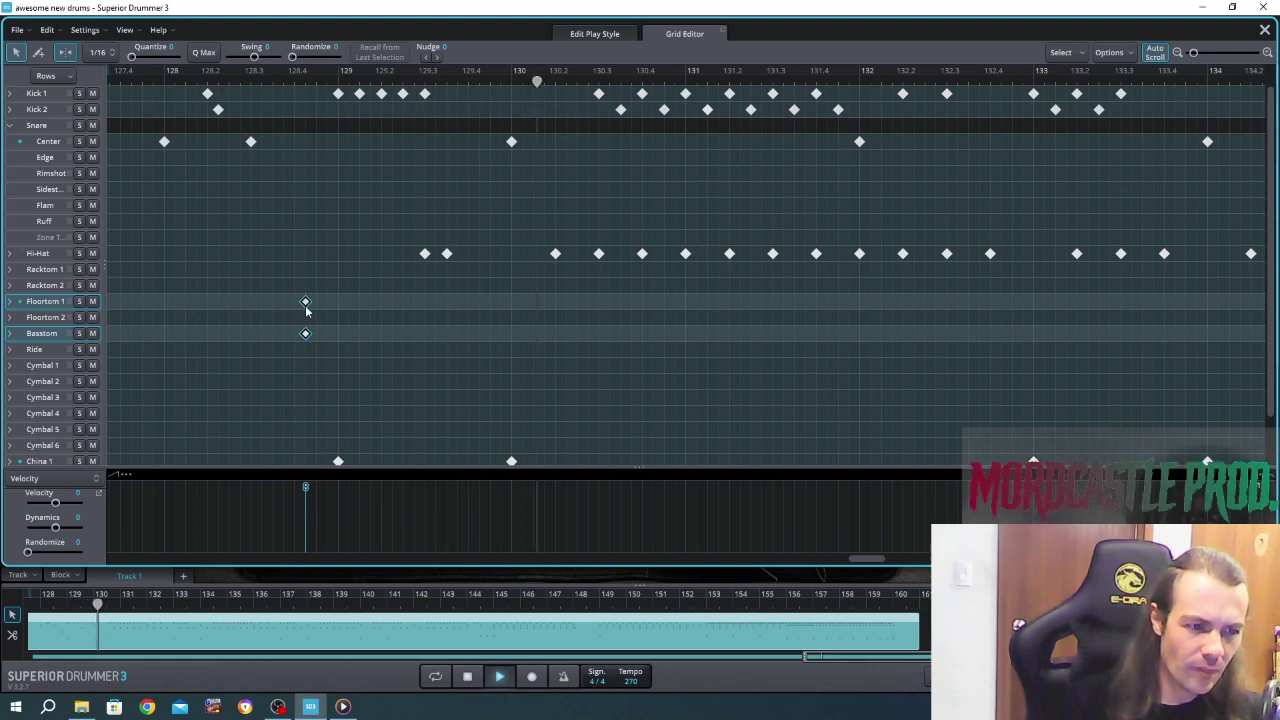
{"action": "left_click_drag", "start_coordinate": [306, 311], "coordinate": [292, 311]}
{"action": "key", "text": "space"}
{"action": "key", "text": "space"}
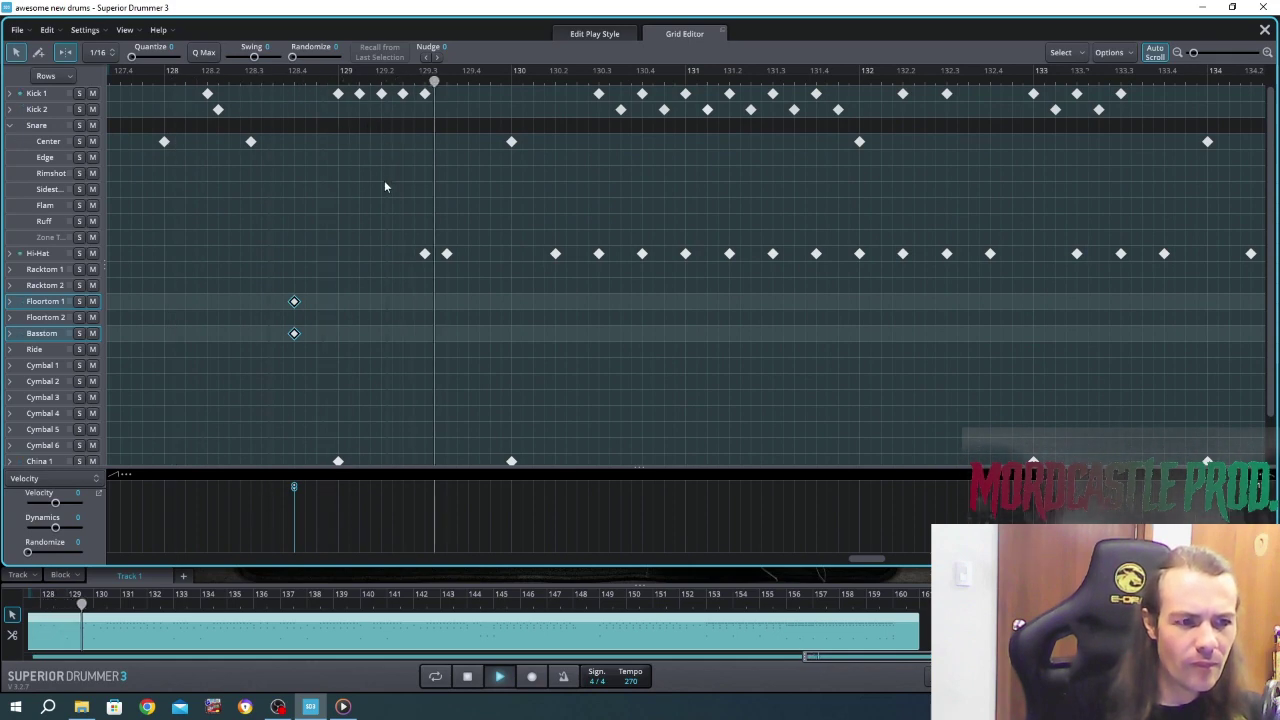
{"action": "key", "text": "space"}
{"action": "key", "text": "space"}
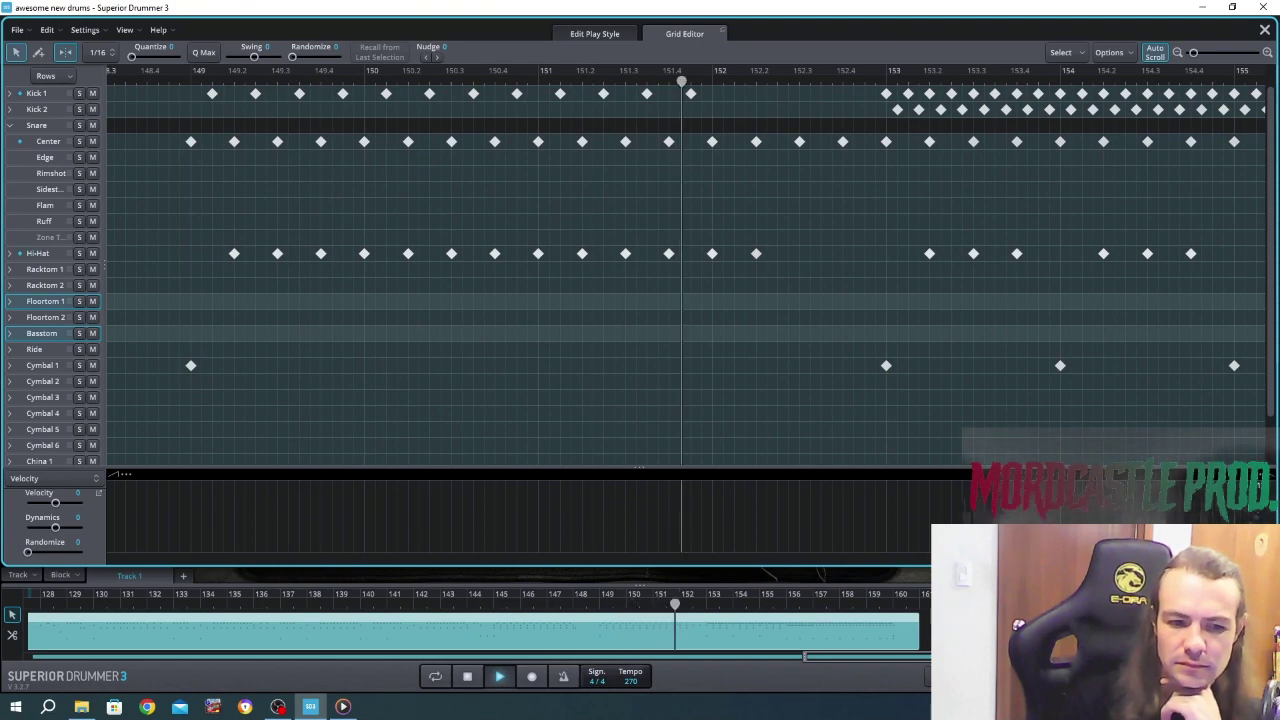
Close the note editor, select the snare in the kit, and bring up the File menu.
{"action": "key", "text": "Escape"}
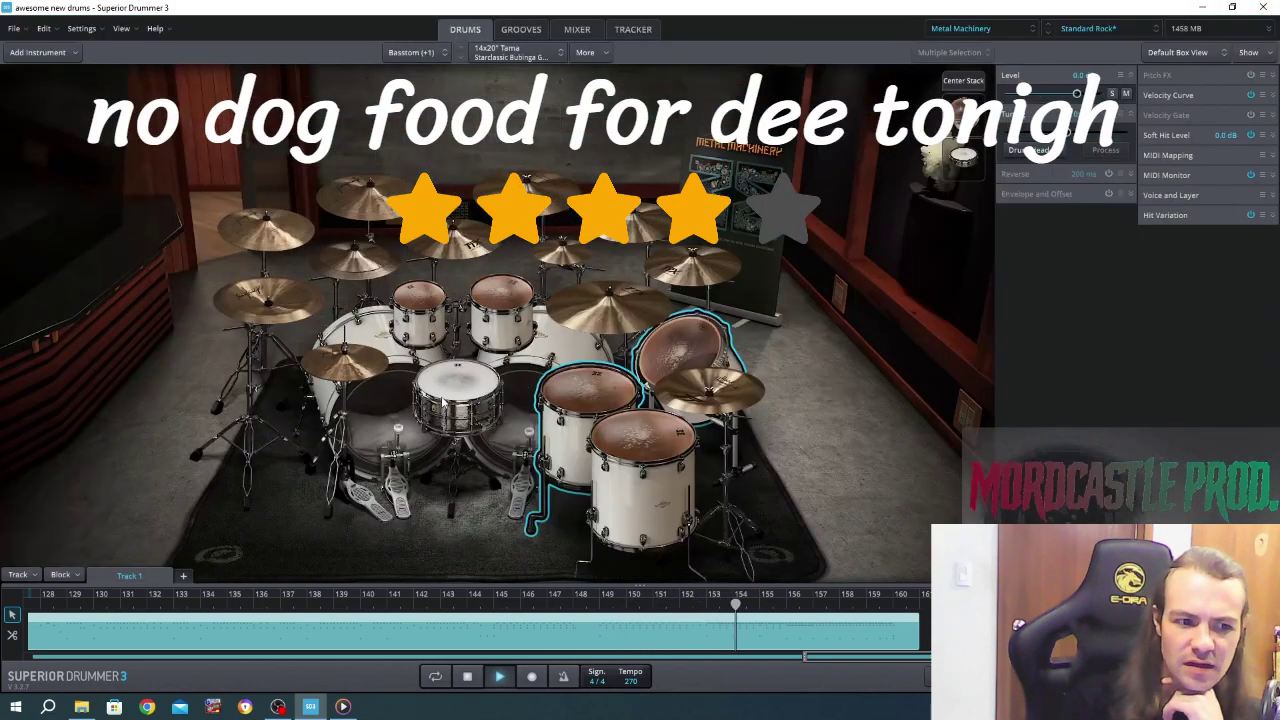
{"action": "right_click", "coordinate": [457, 400]}
{"action": "left_click", "coordinate": [530, 631]}
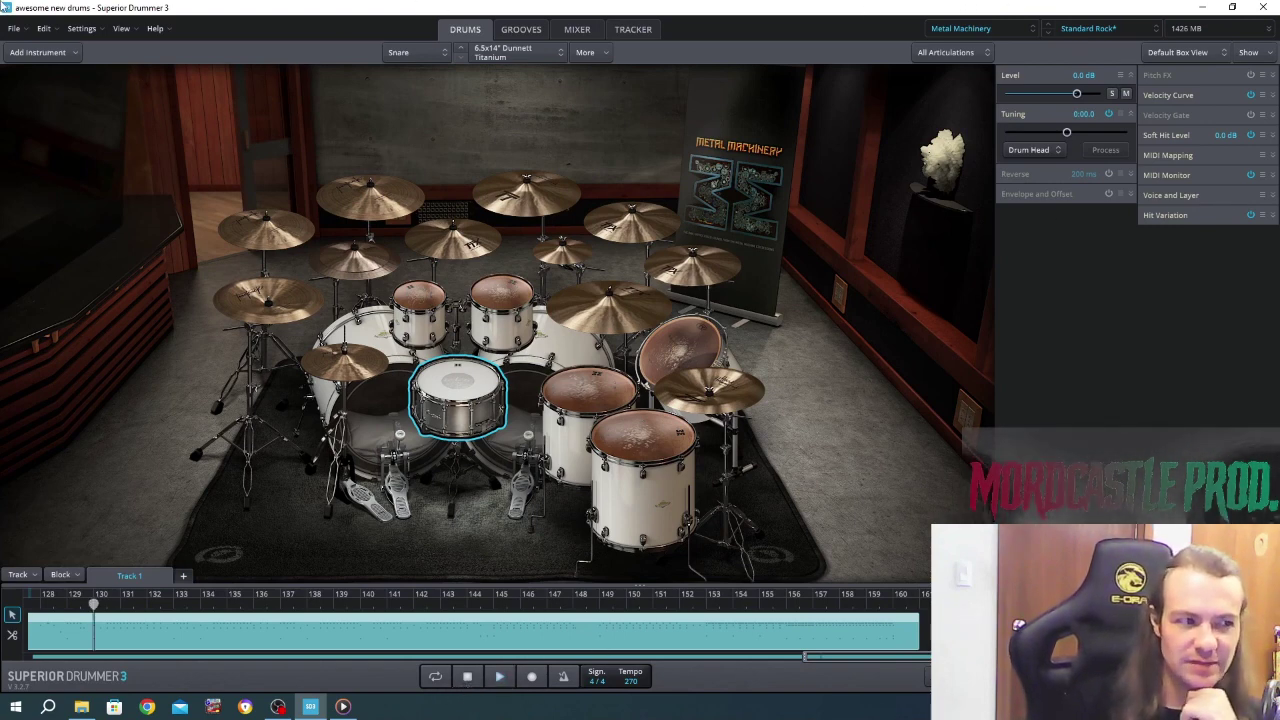
{"action": "left_click", "coordinate": [14, 28]}
{"action": "mouse_move", "coordinate": [47, 105]}
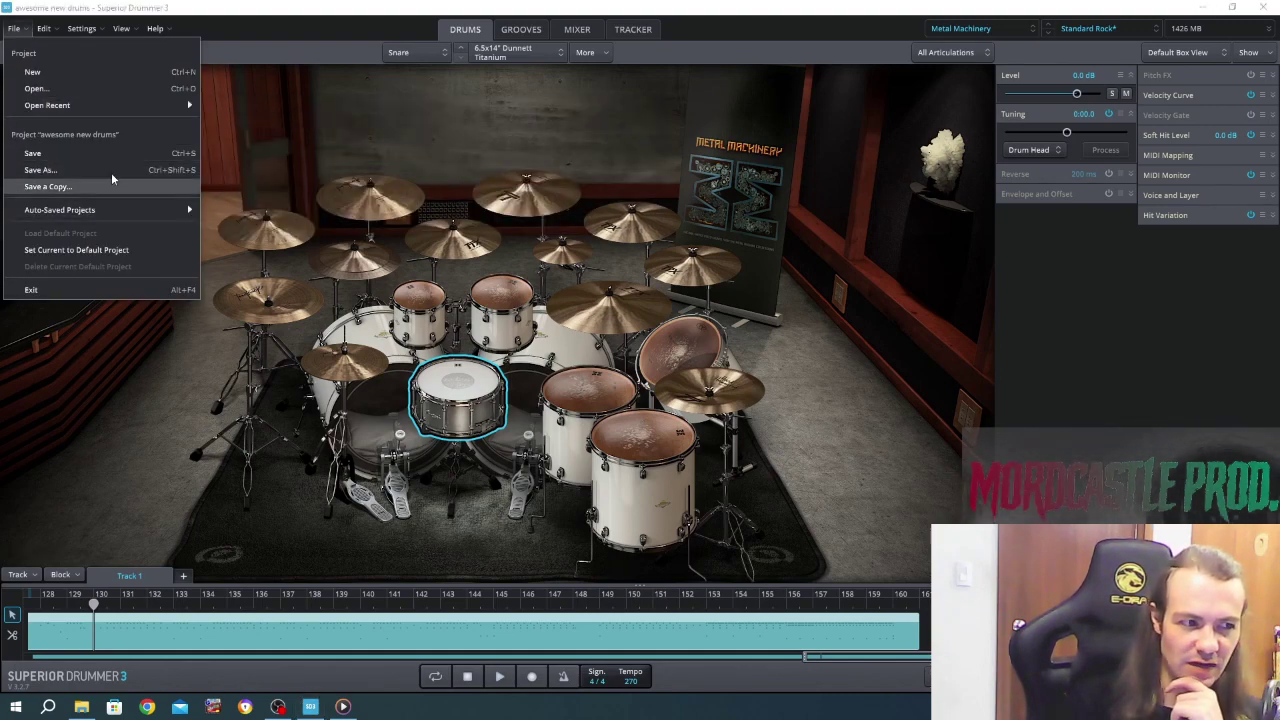
Save As over GaGGED WITH PROPOGANDA.sd3p and confirm replacing the existing file.
{"action": "left_click", "coordinate": [44, 171]}
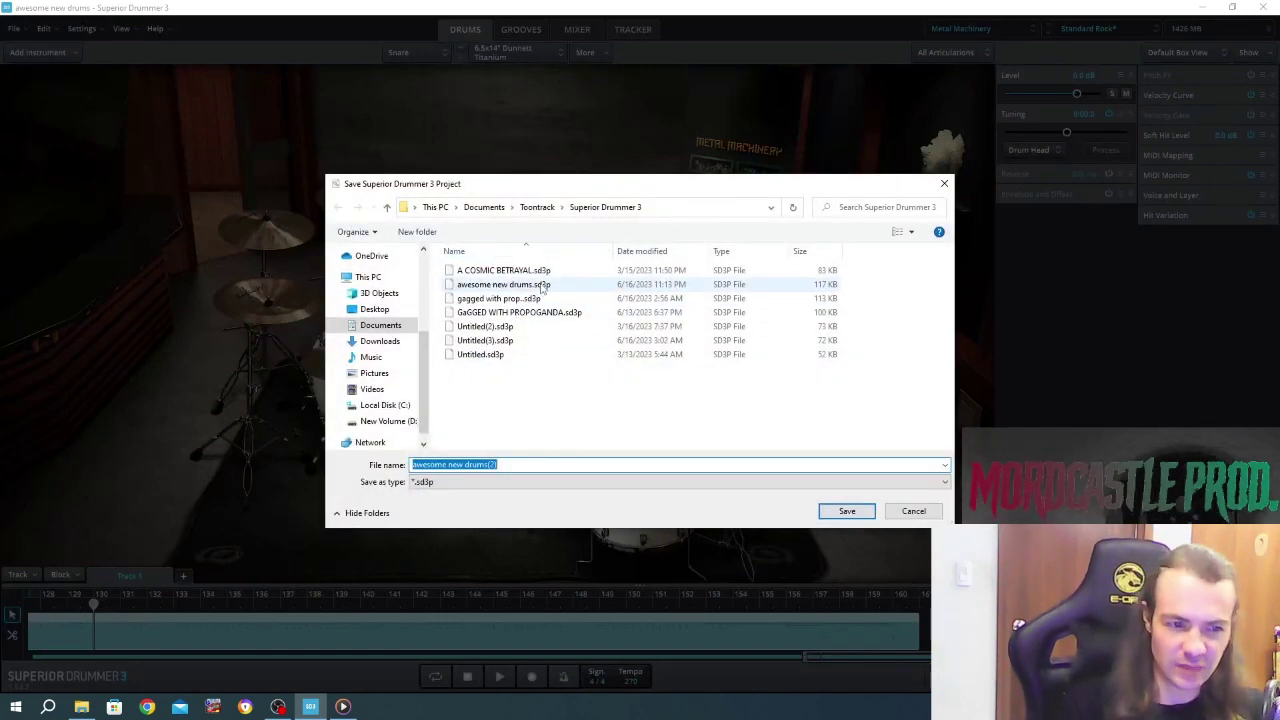
{"action": "left_click", "coordinate": [536, 315]}
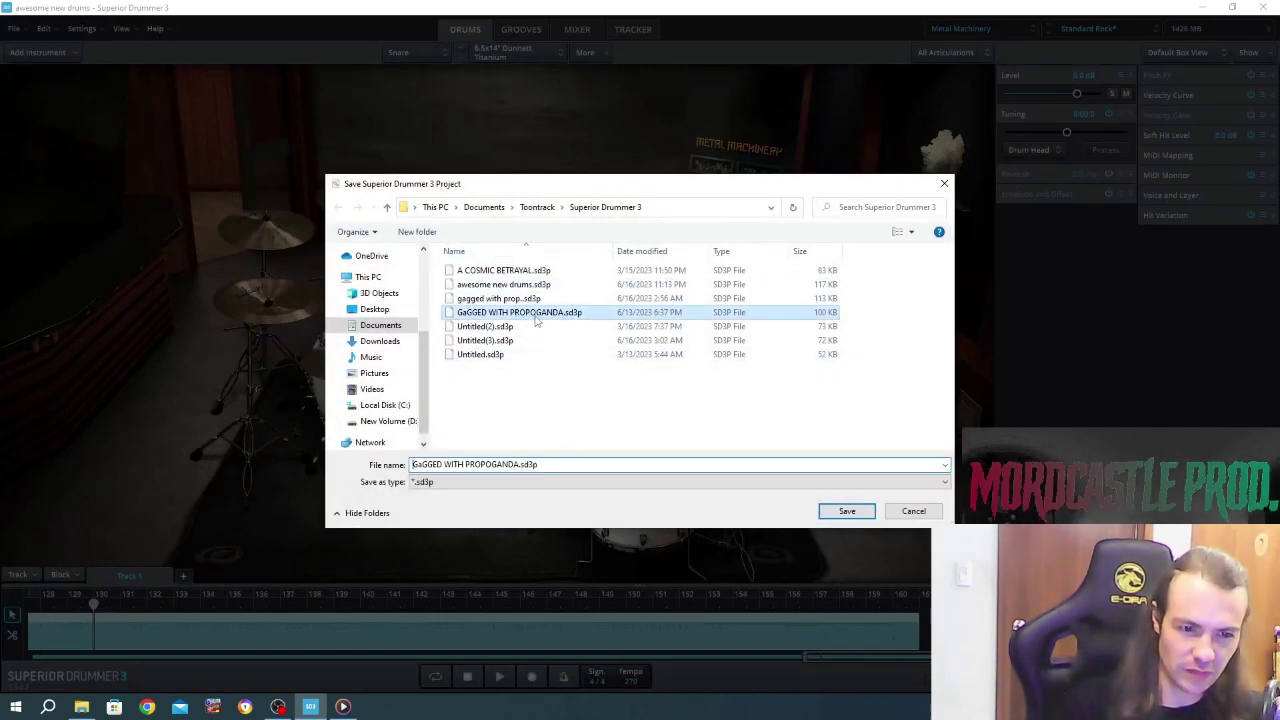
{"action": "left_click", "coordinate": [847, 511]}
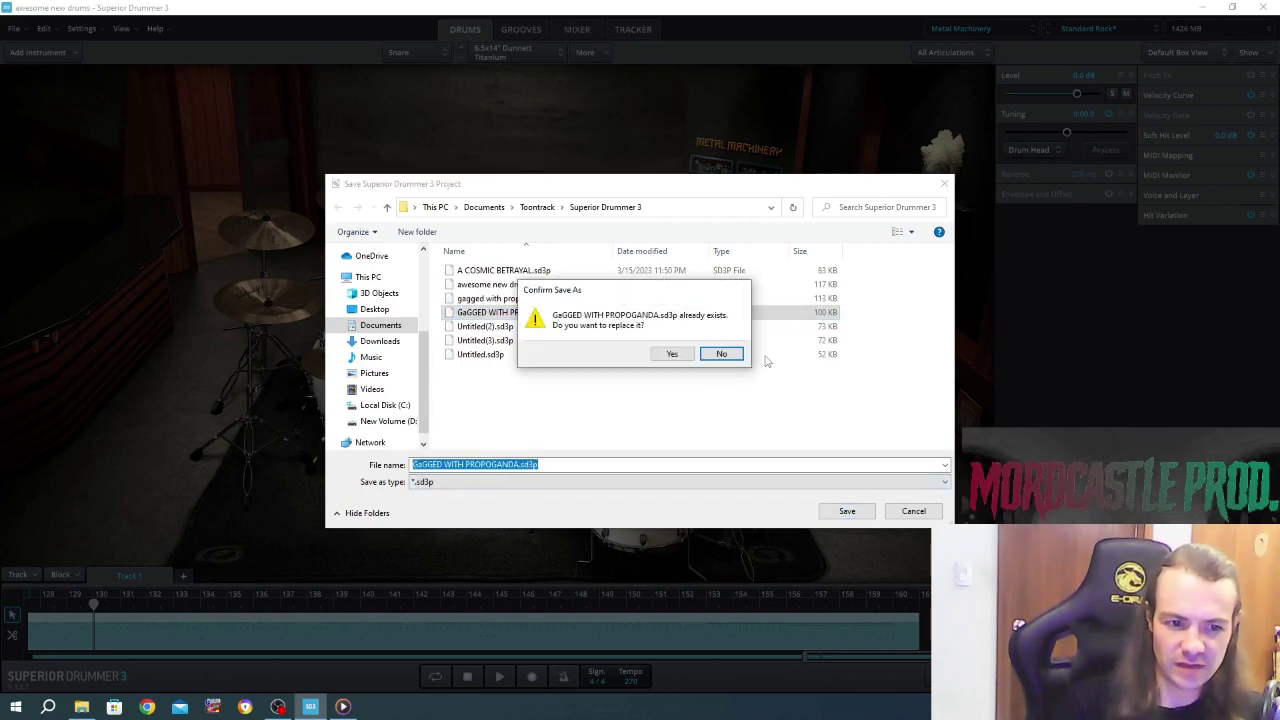
{"action": "left_click", "coordinate": [672, 355]}
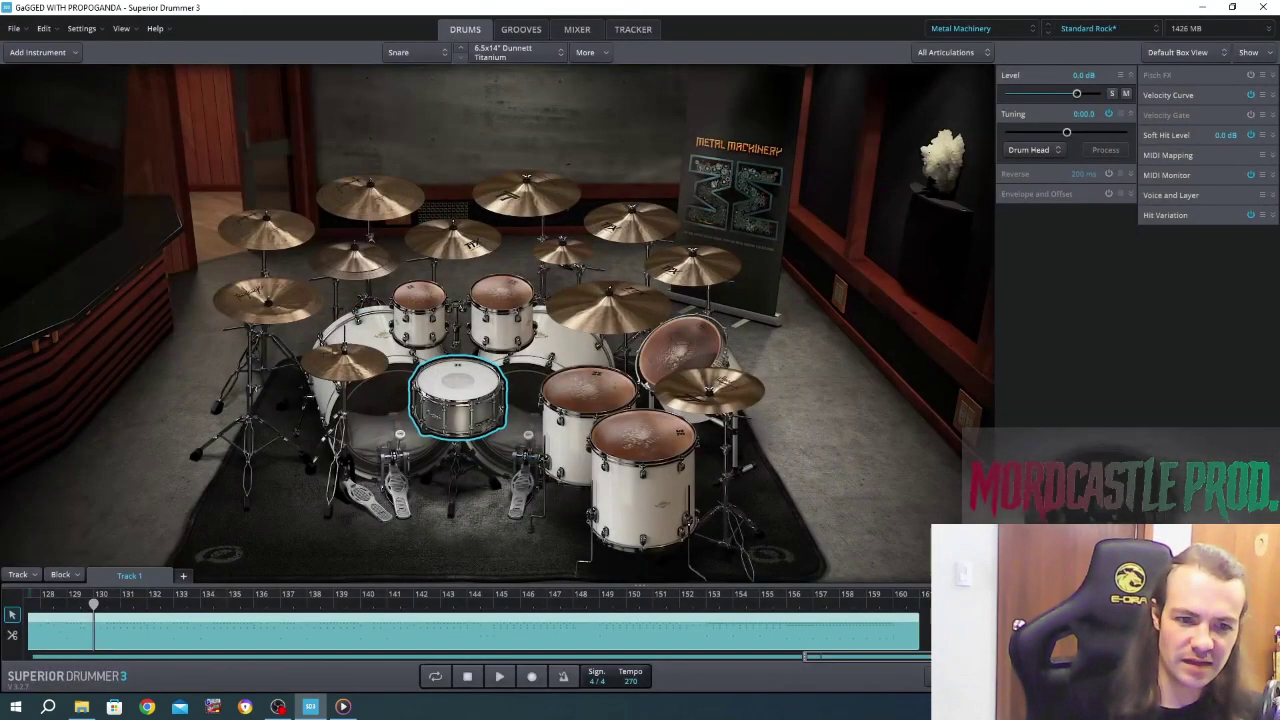
Minimise Superior Drummer 3 so the OBS Studio window is in front.
{"action": "left_click", "coordinate": [1201, 7]}
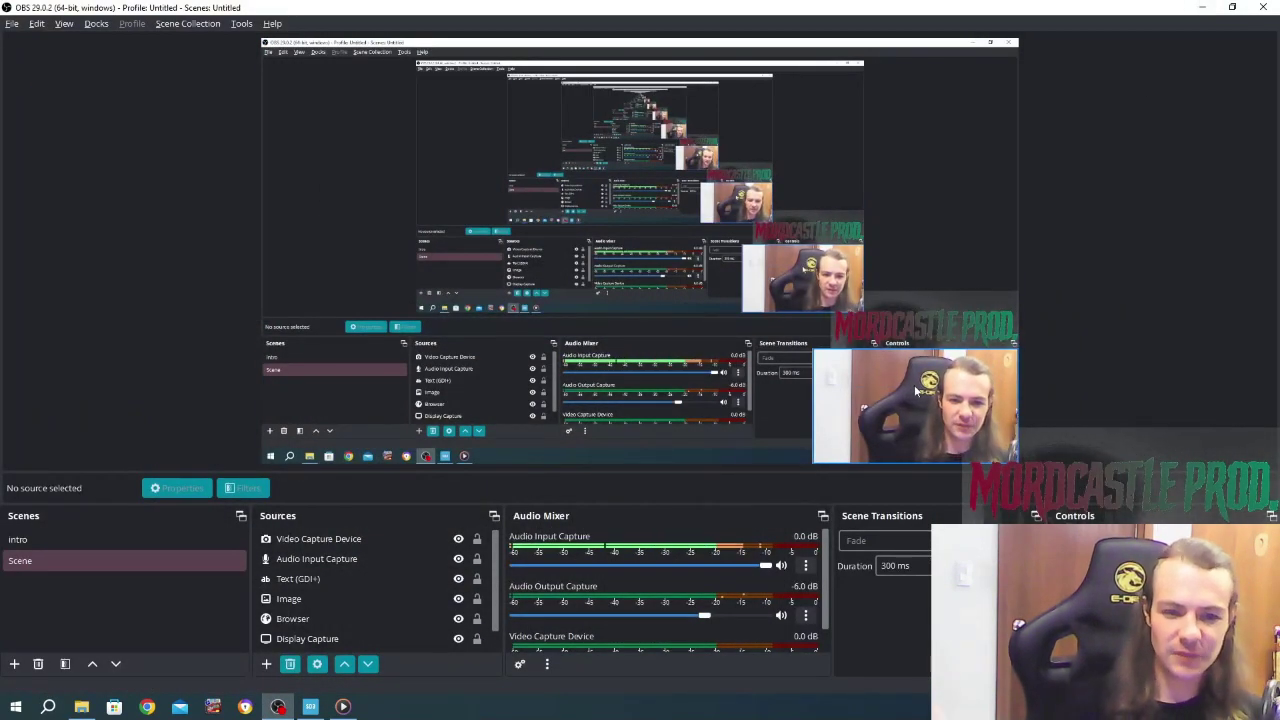